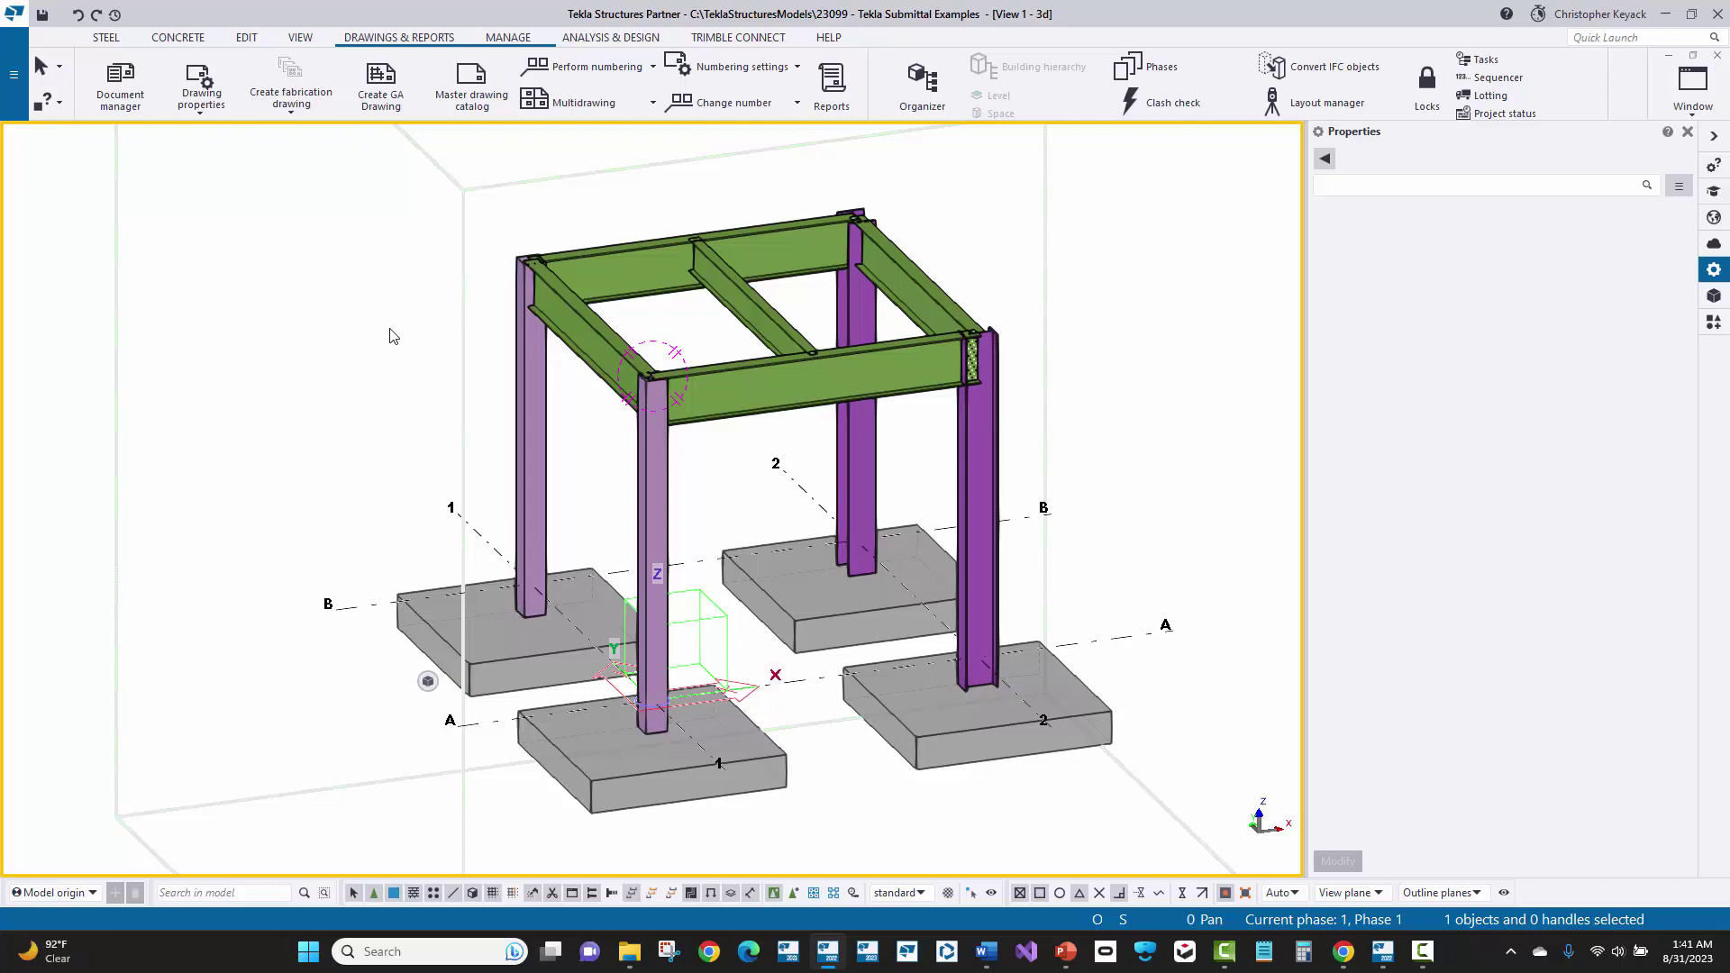
Inspect the frame's W16X26 and W12X14 beams by selecting them in turn.
{"action": "scroll", "coordinate": [598, 222], "scroll_direction": "up", "scroll_amount": 4}
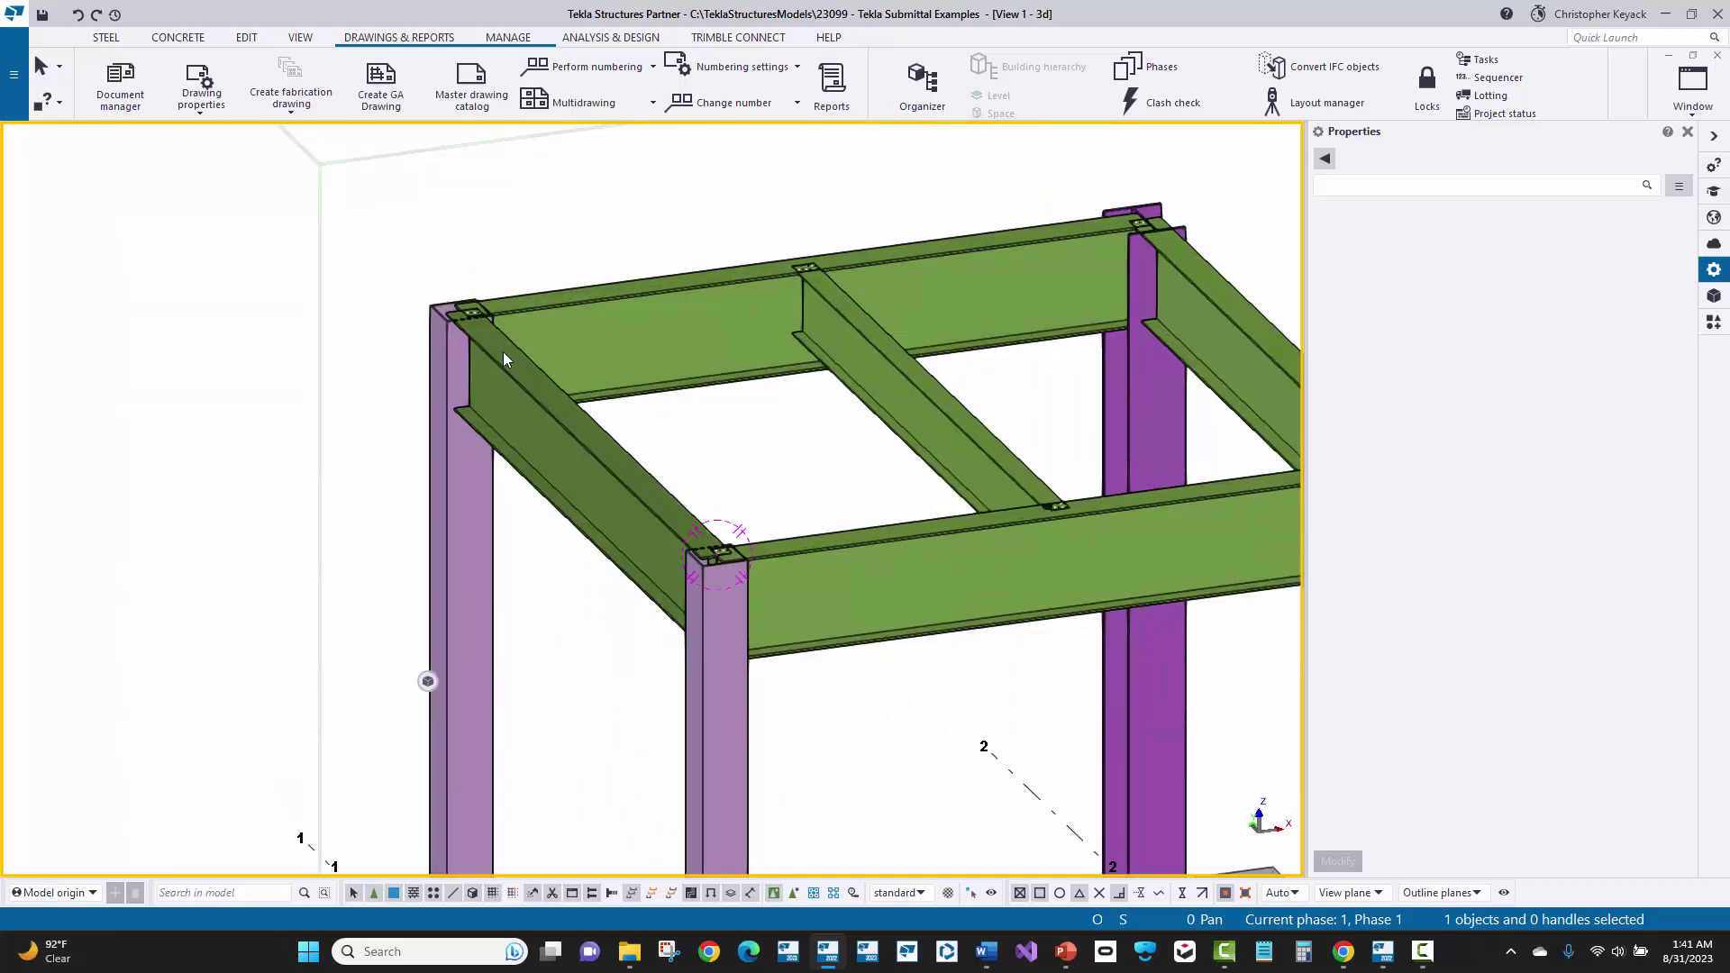
{"action": "left_click", "coordinate": [505, 376]}
{"action": "middle_click_drag", "start_coordinate": [570, 392], "coordinate": [388, 361]}
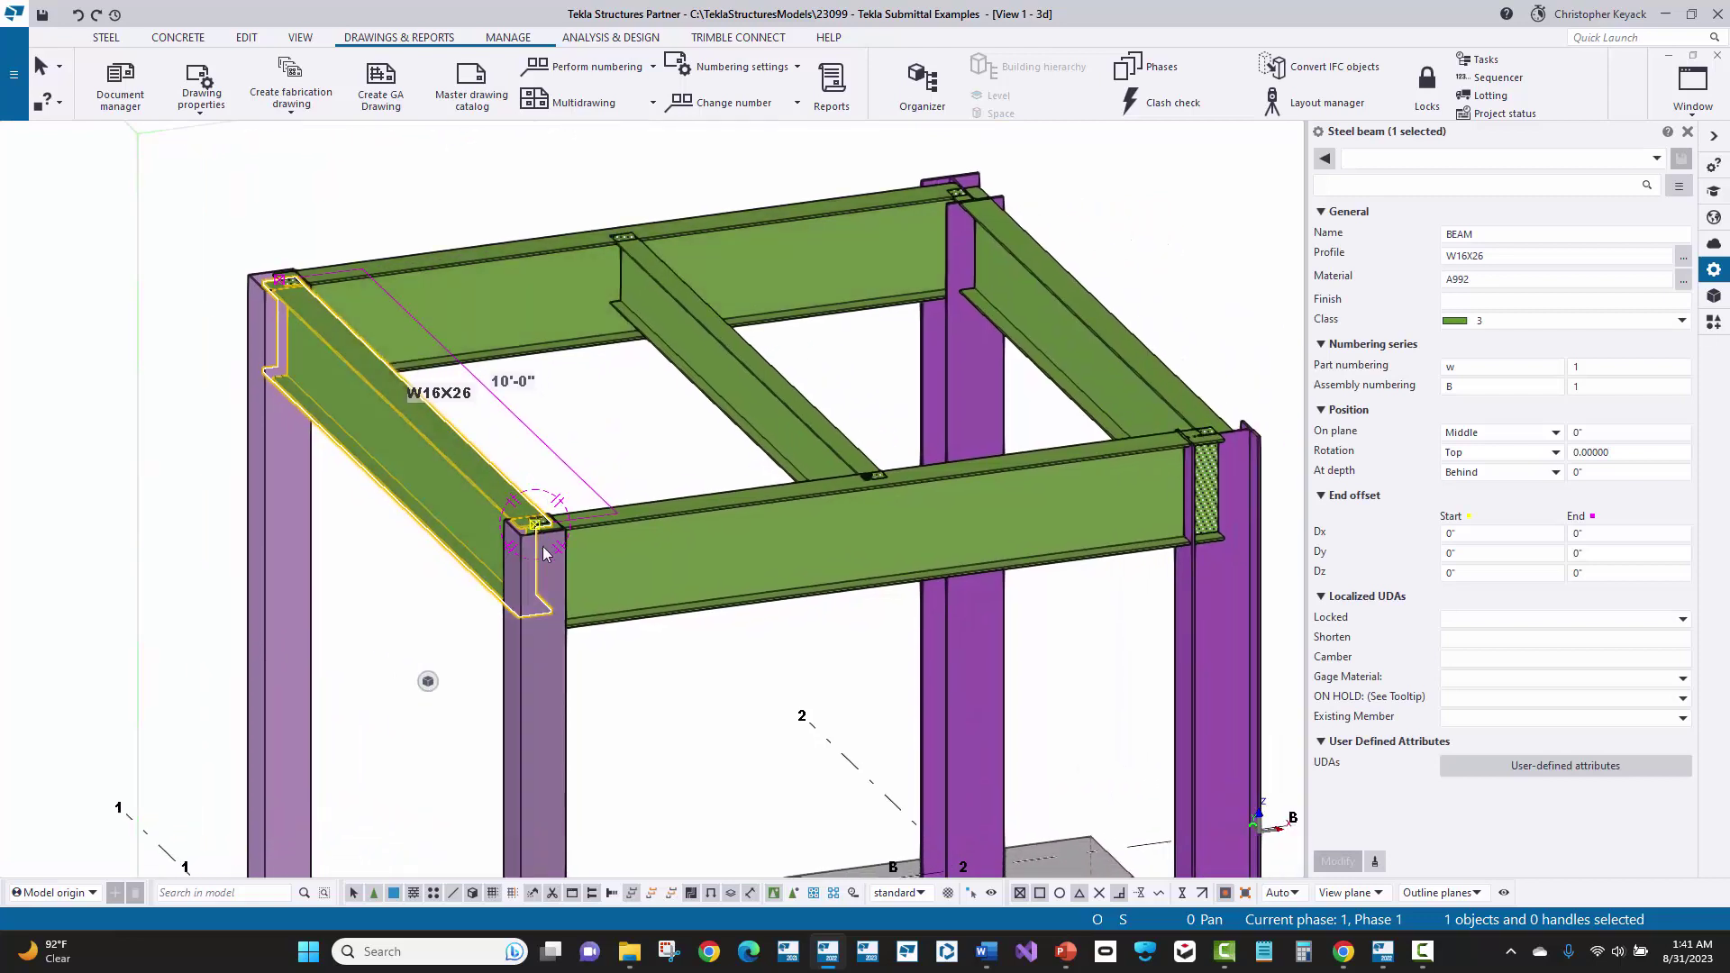
{"action": "left_click", "coordinate": [765, 409]}
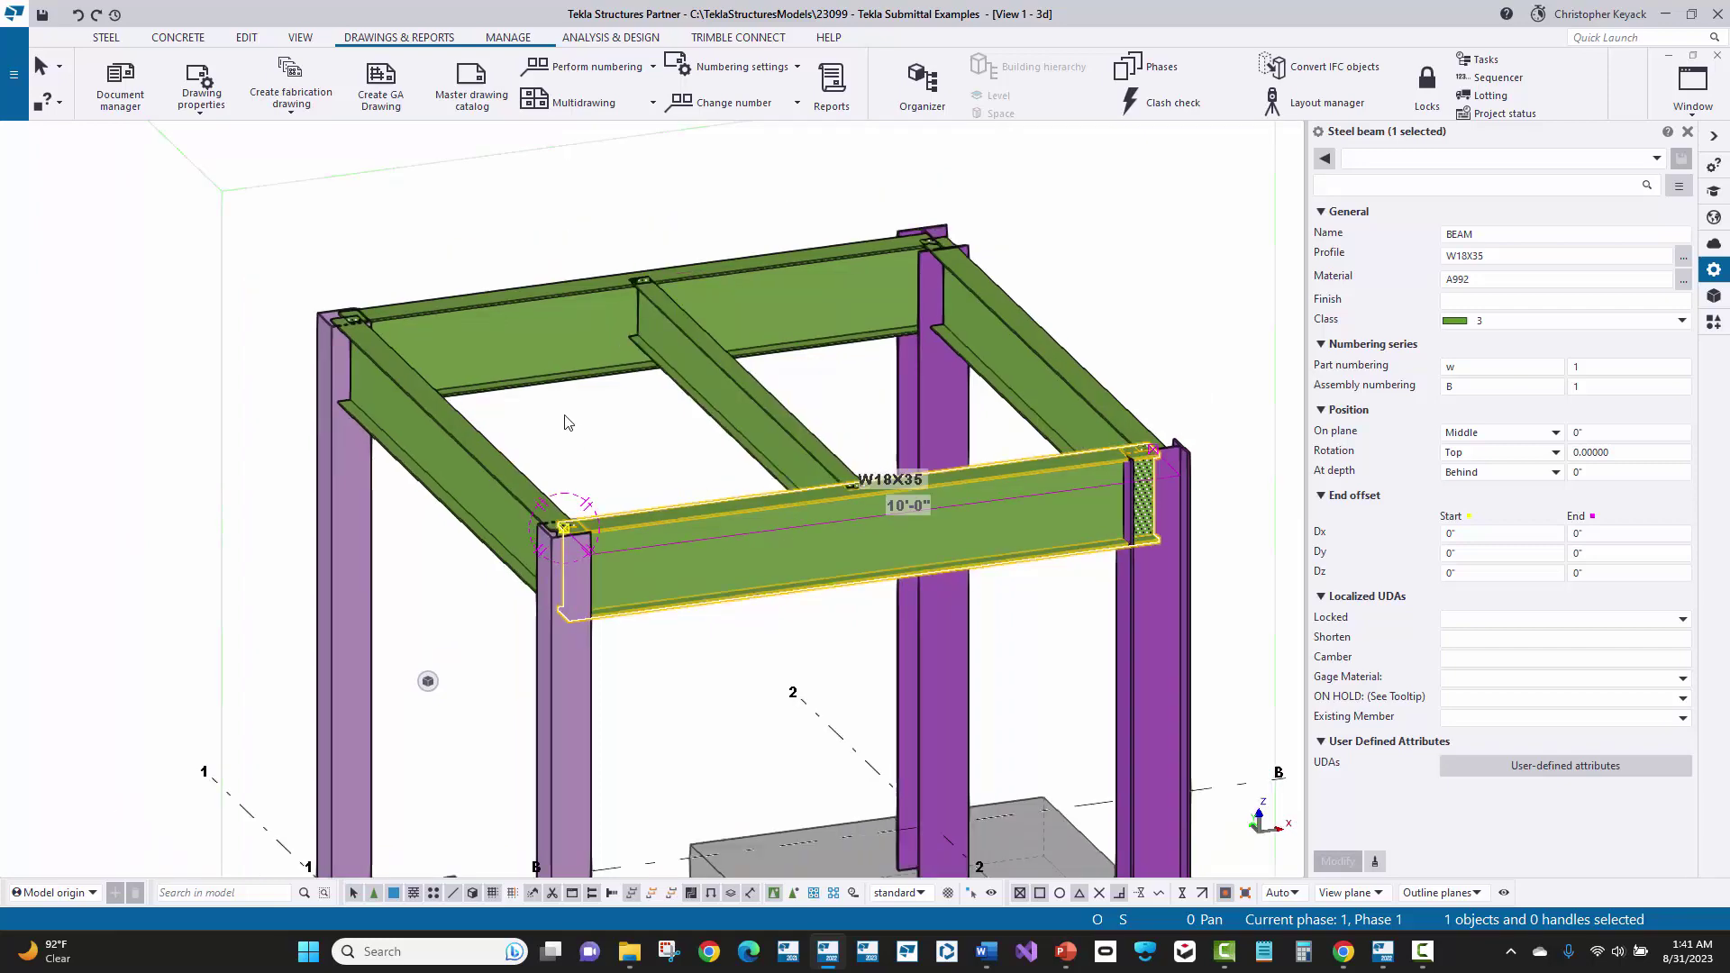
{"action": "left_click", "coordinate": [566, 420]}
{"action": "left_click", "coordinate": [441, 447]}
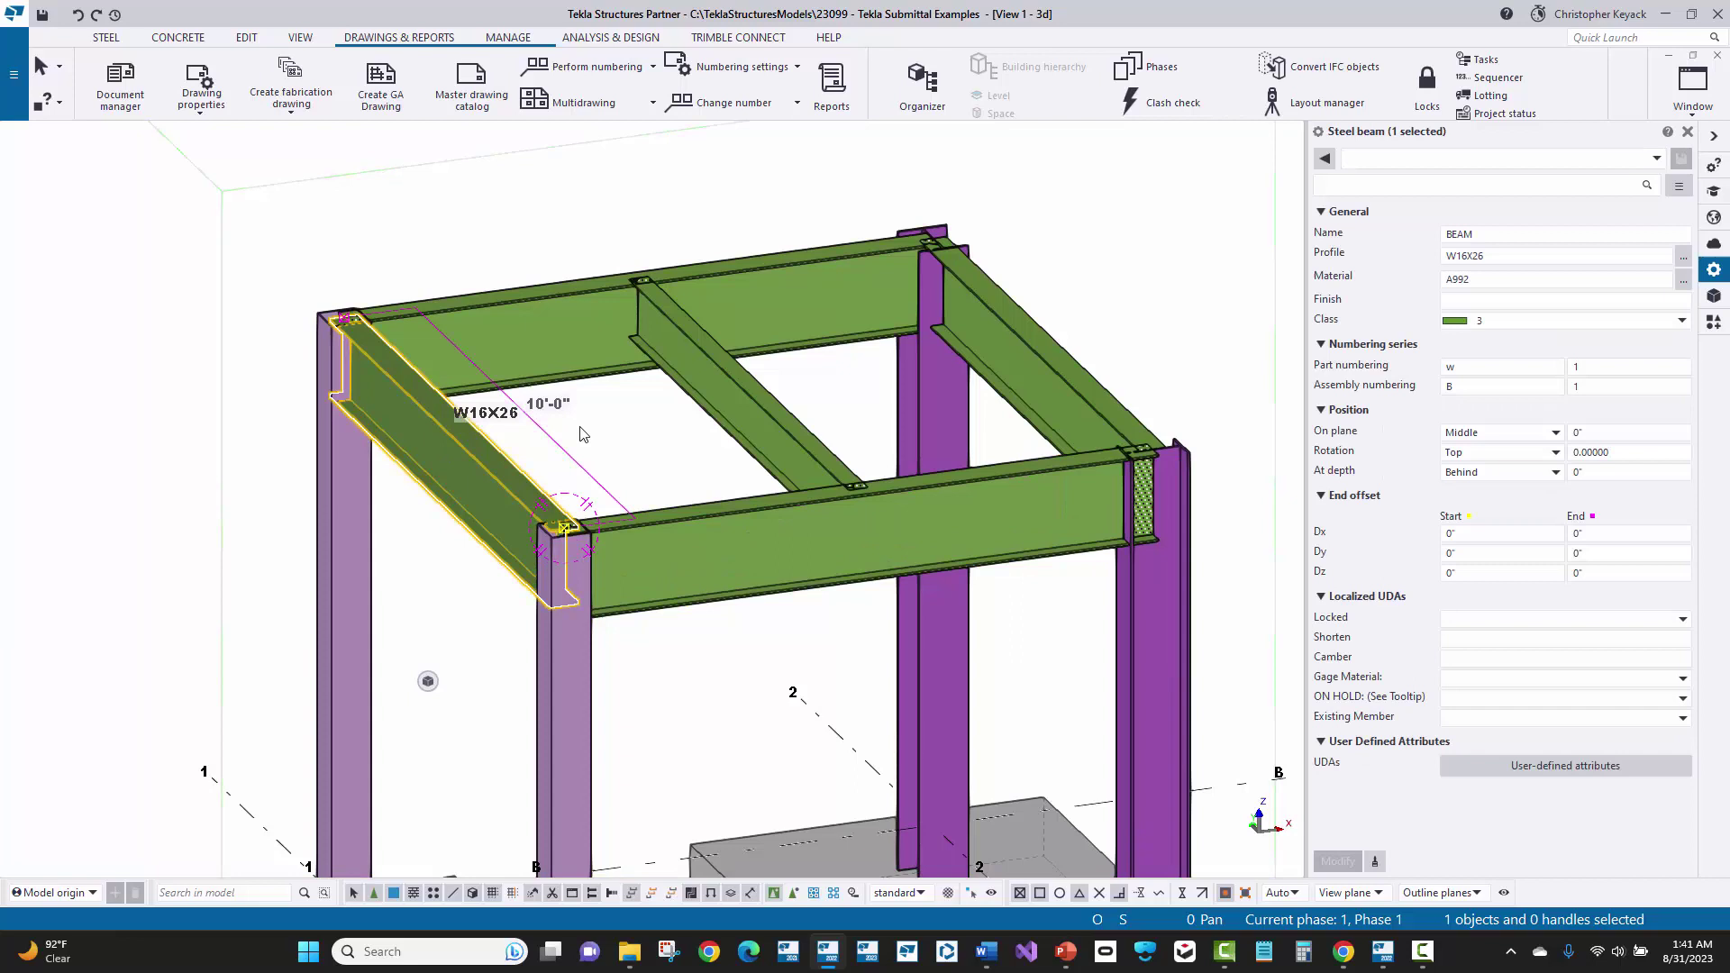
{"action": "left_click", "coordinate": [998, 363]}
{"action": "left_click", "coordinate": [458, 456]}
{"action": "left_click", "coordinate": [578, 442]}
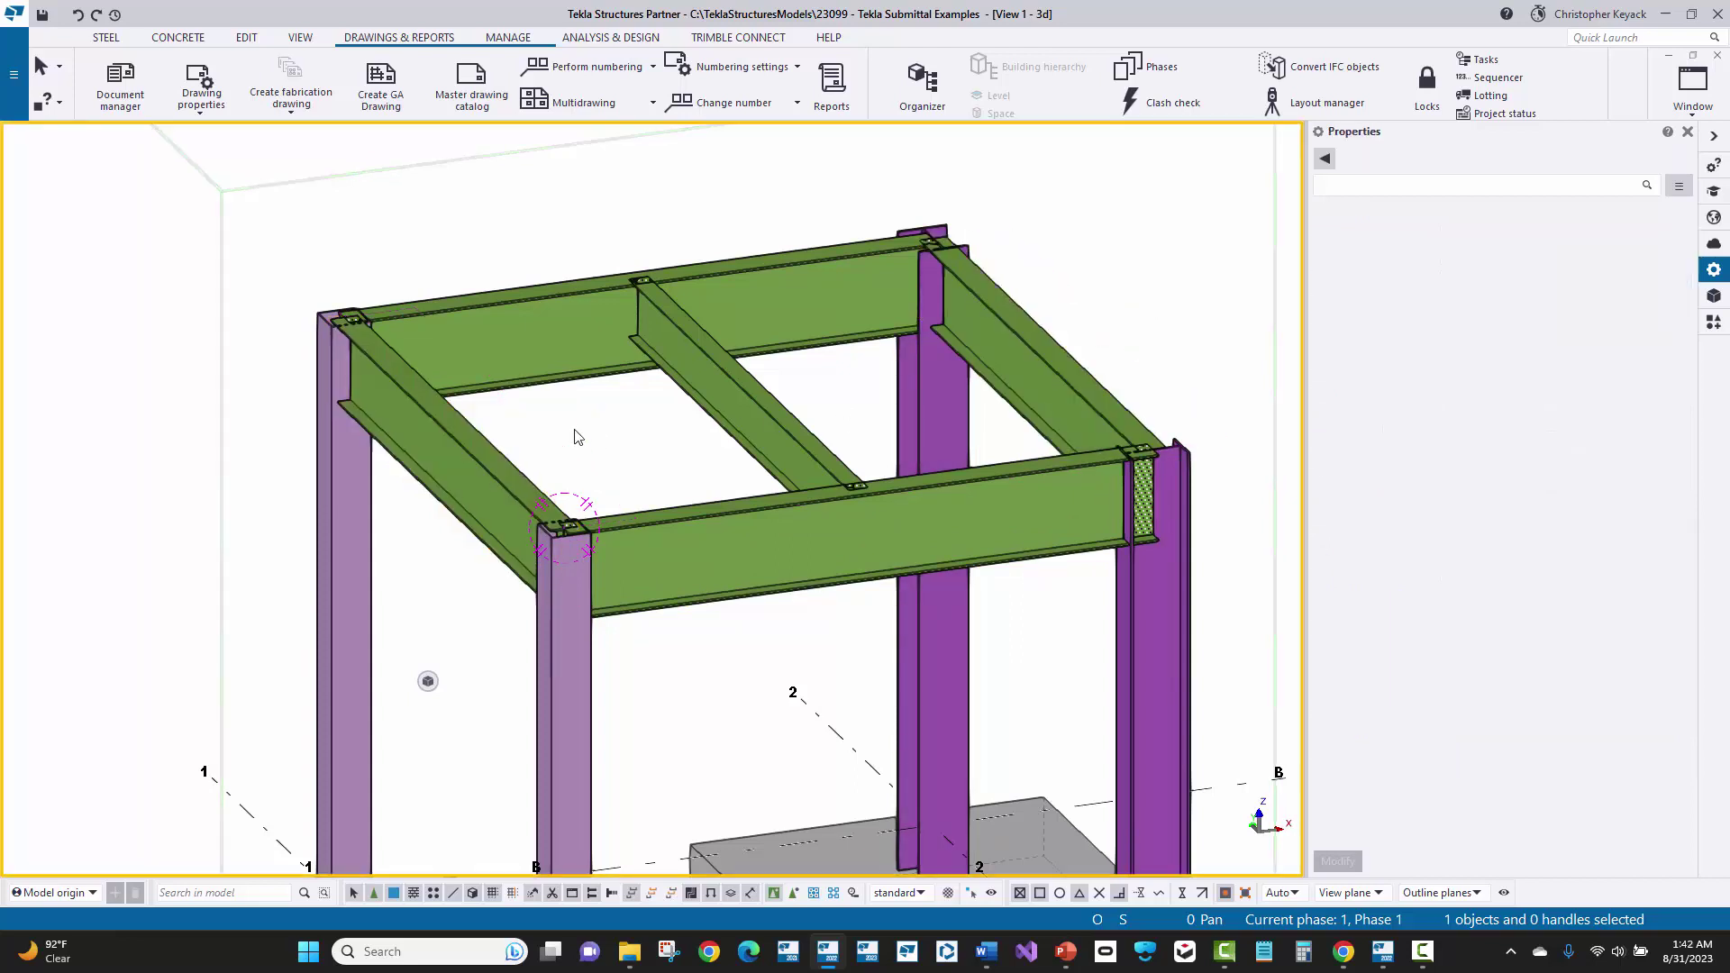
{"action": "scroll", "coordinate": [570, 436], "scroll_direction": "down", "scroll_amount": 3}
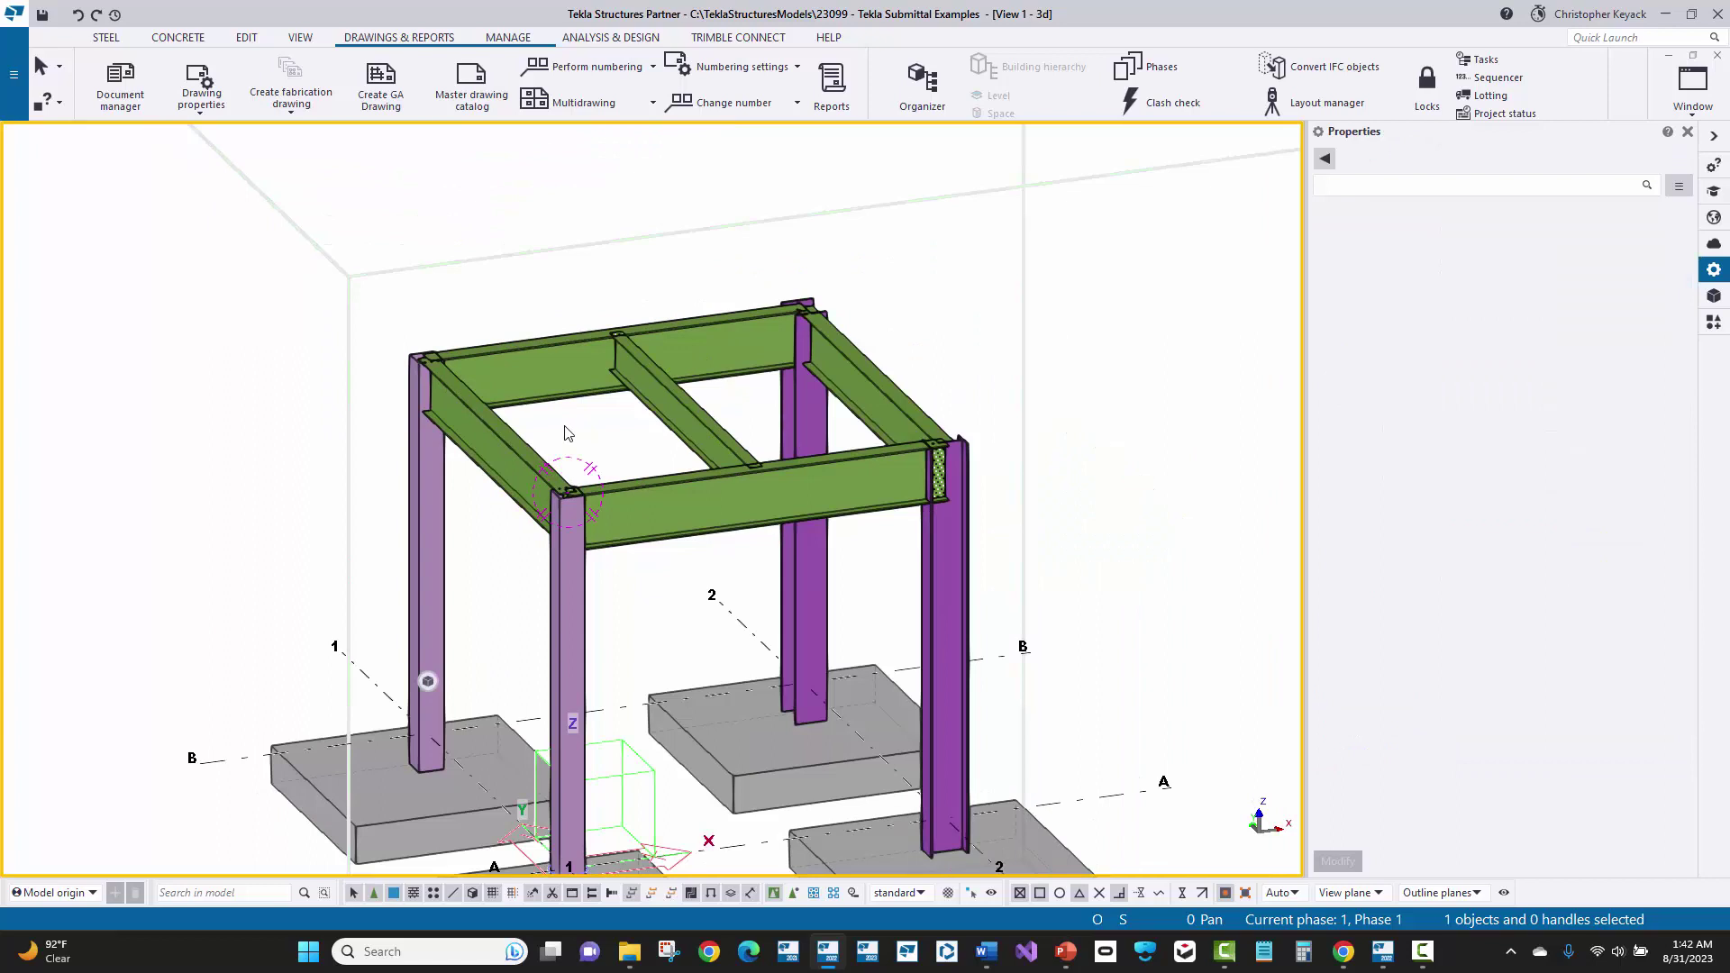
Open Create AutoConnections with rule group Fittings/Prelim Matl and parameters Fittings/Prelim_1/2.
{"action": "left_click", "coordinate": [246, 37]}
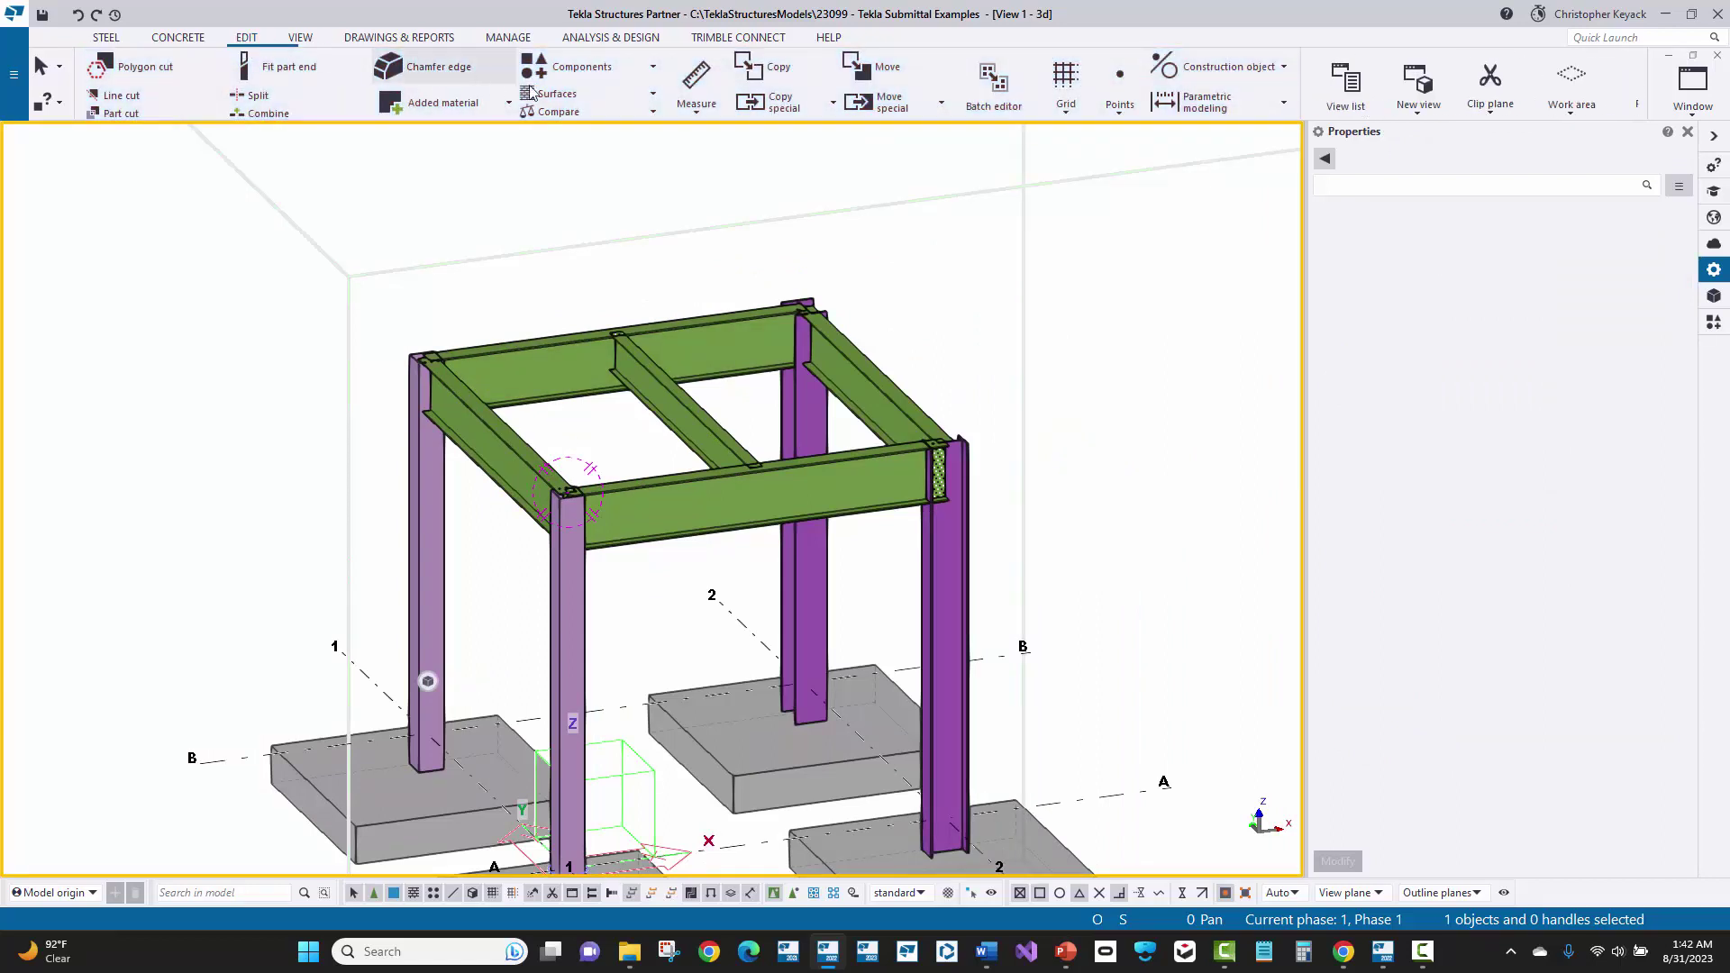
{"action": "left_click", "coordinate": [582, 69]}
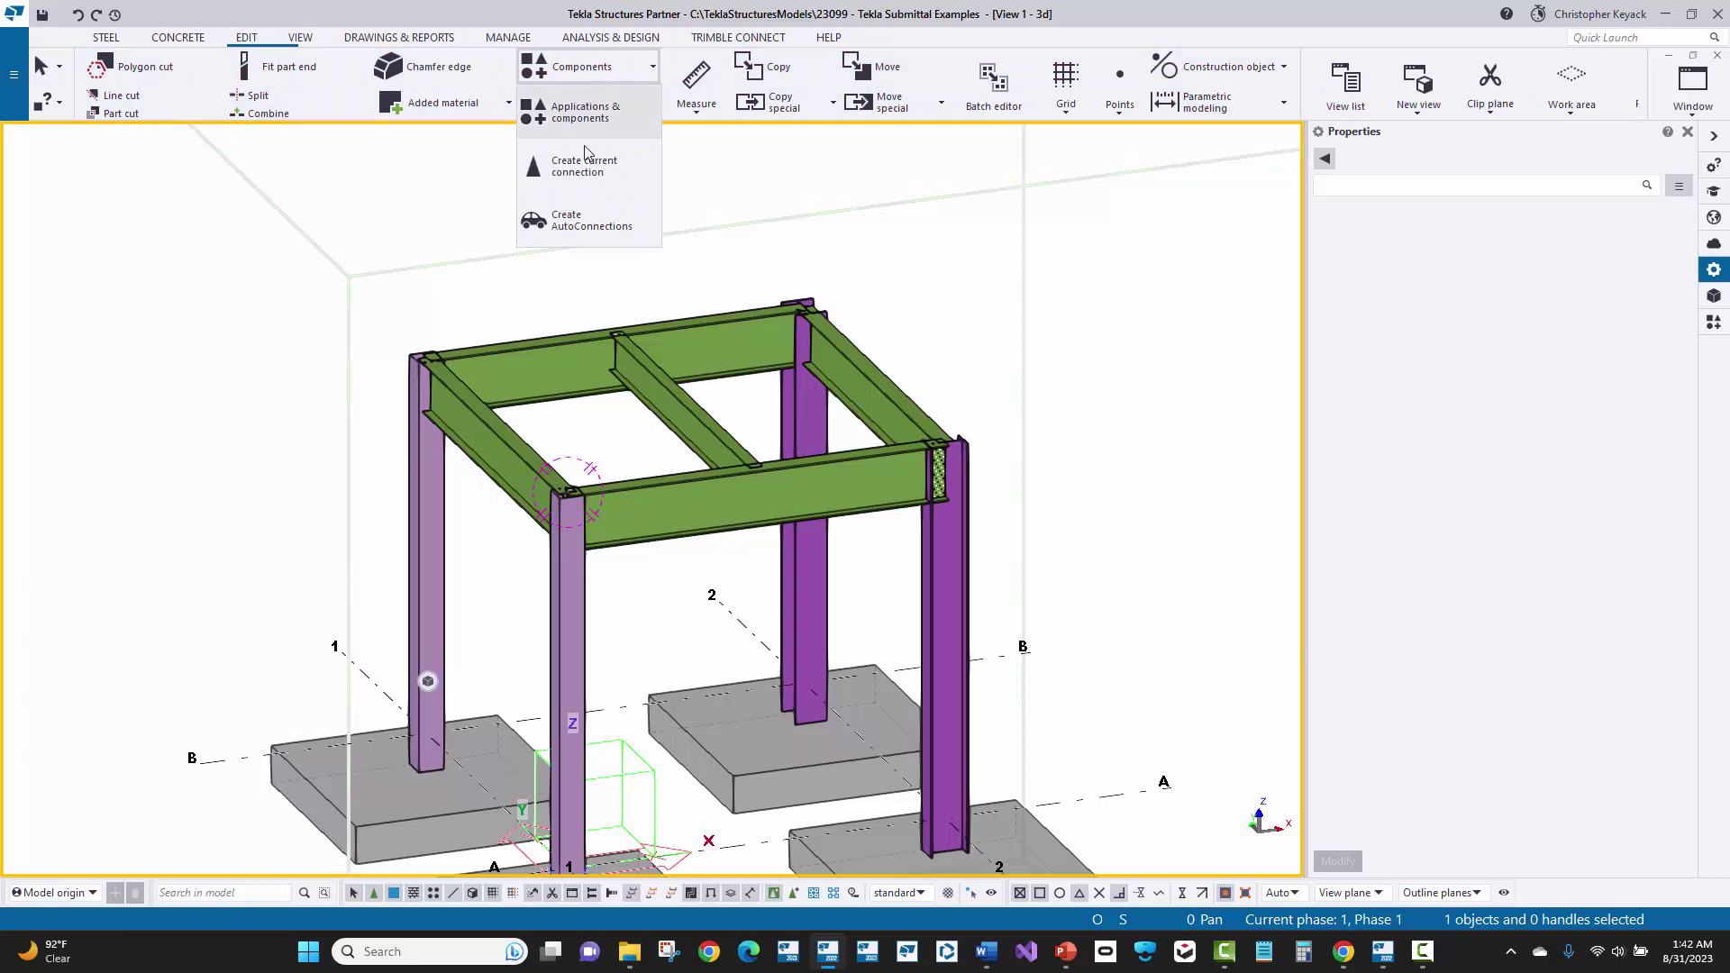
{"action": "left_click", "coordinate": [610, 225]}
{"action": "left_click", "coordinate": [933, 246]}
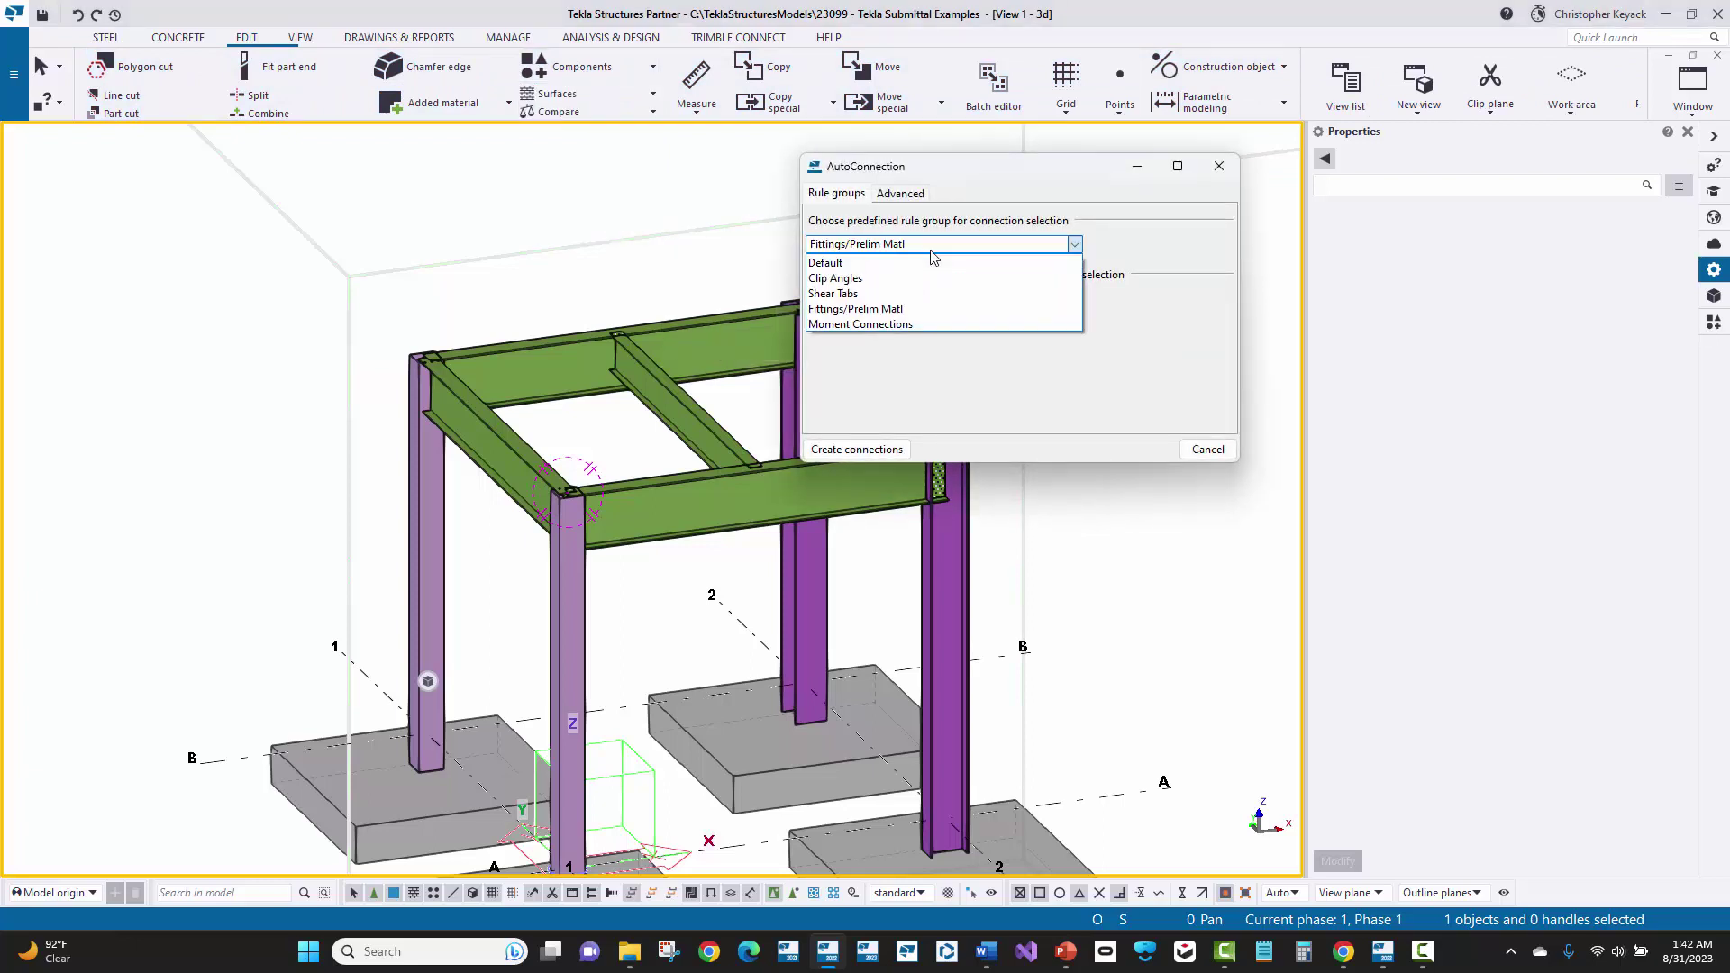
{"action": "left_click", "coordinate": [907, 309]}
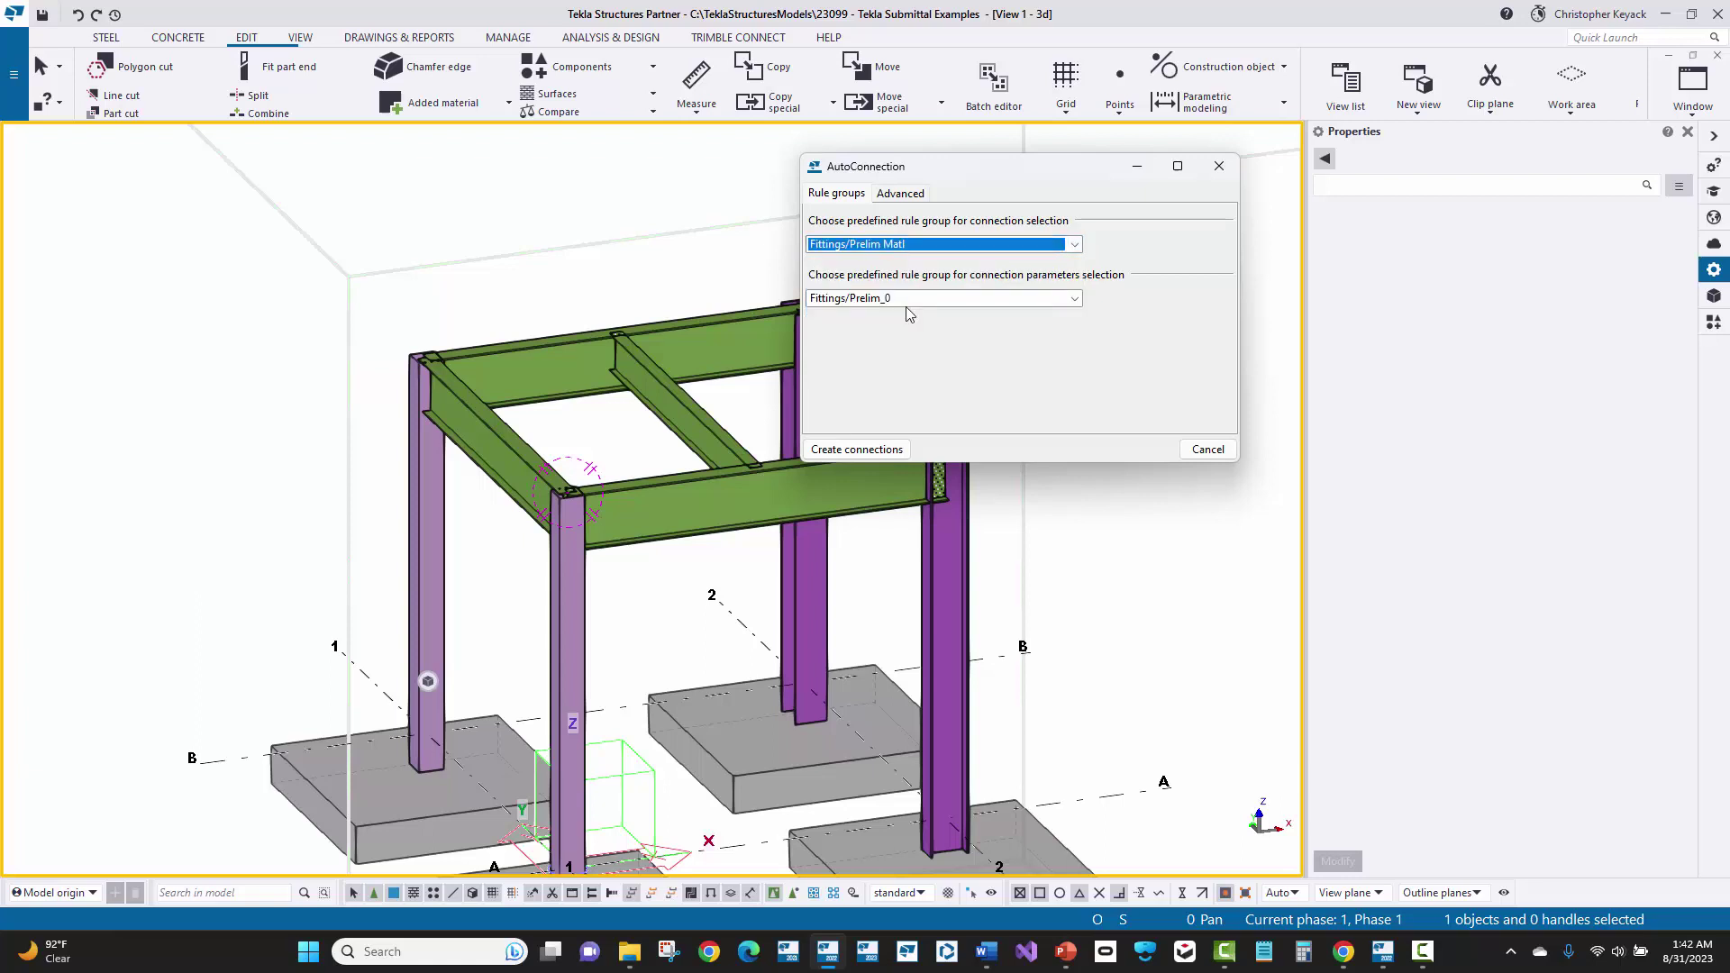
{"action": "left_click", "coordinate": [919, 301]}
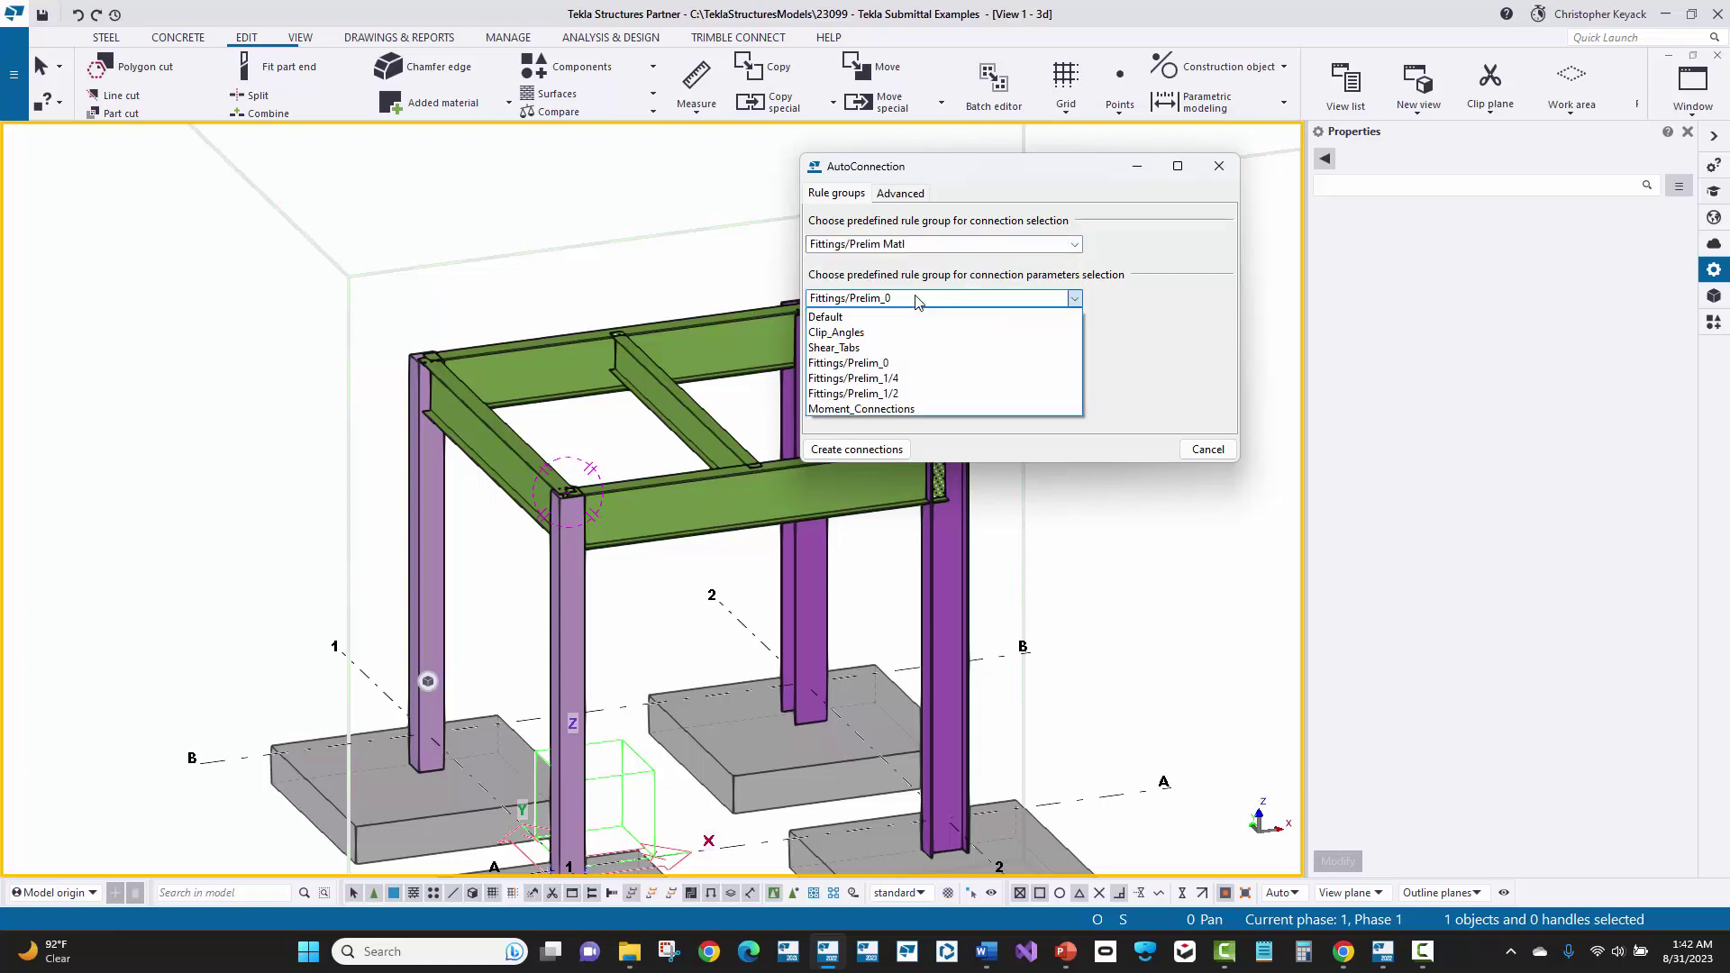
{"action": "left_click", "coordinate": [901, 394]}
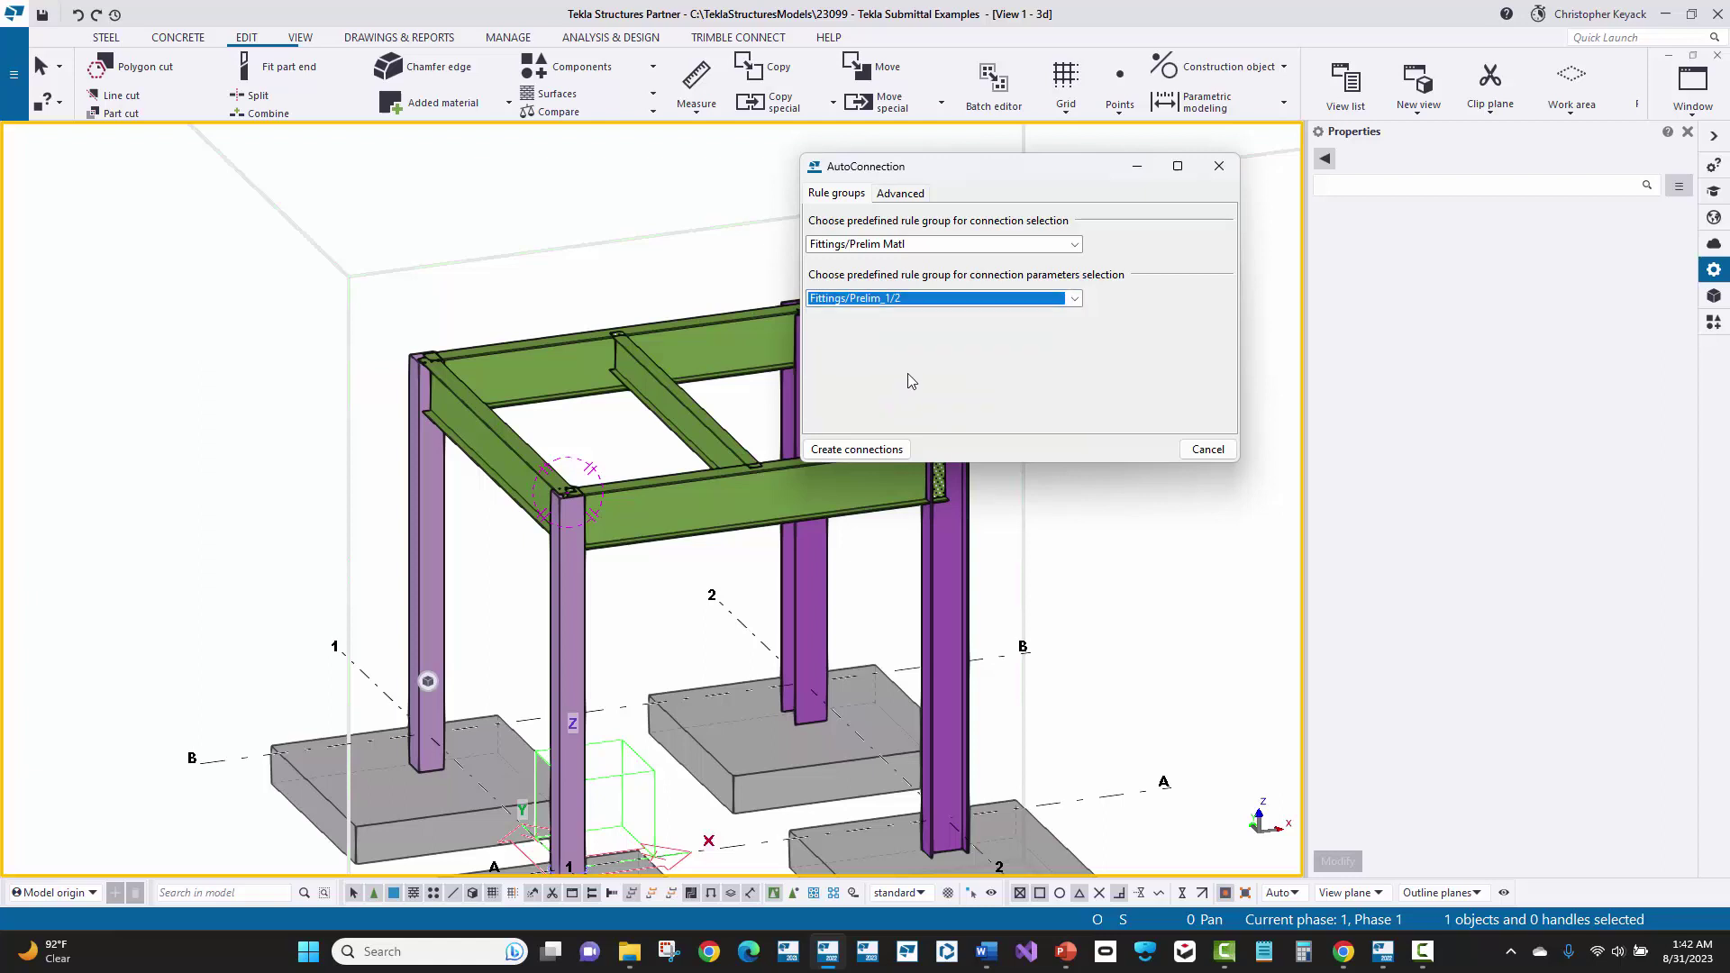
Select the whole steel frame, create the automatic connections and close the dialog.
{"action": "middle_click_drag", "start_coordinate": [671, 406], "coordinate": [461, 369]}
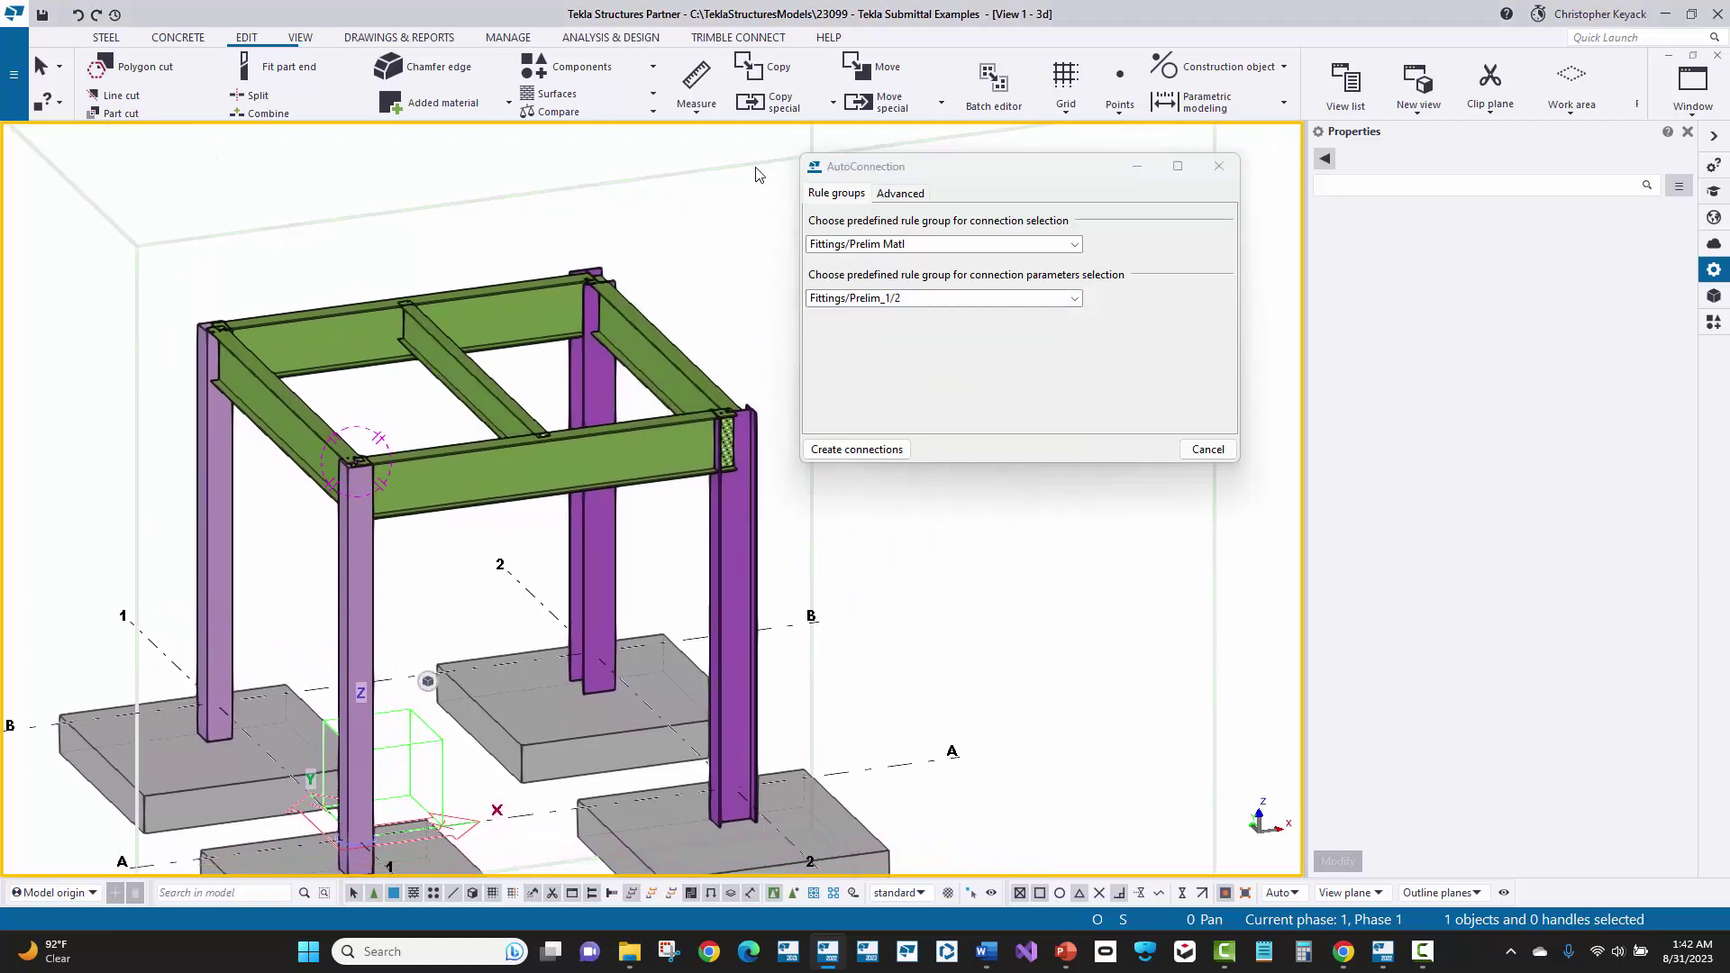
{"action": "left_click_drag", "start_coordinate": [760, 161], "coordinate": [113, 545]}
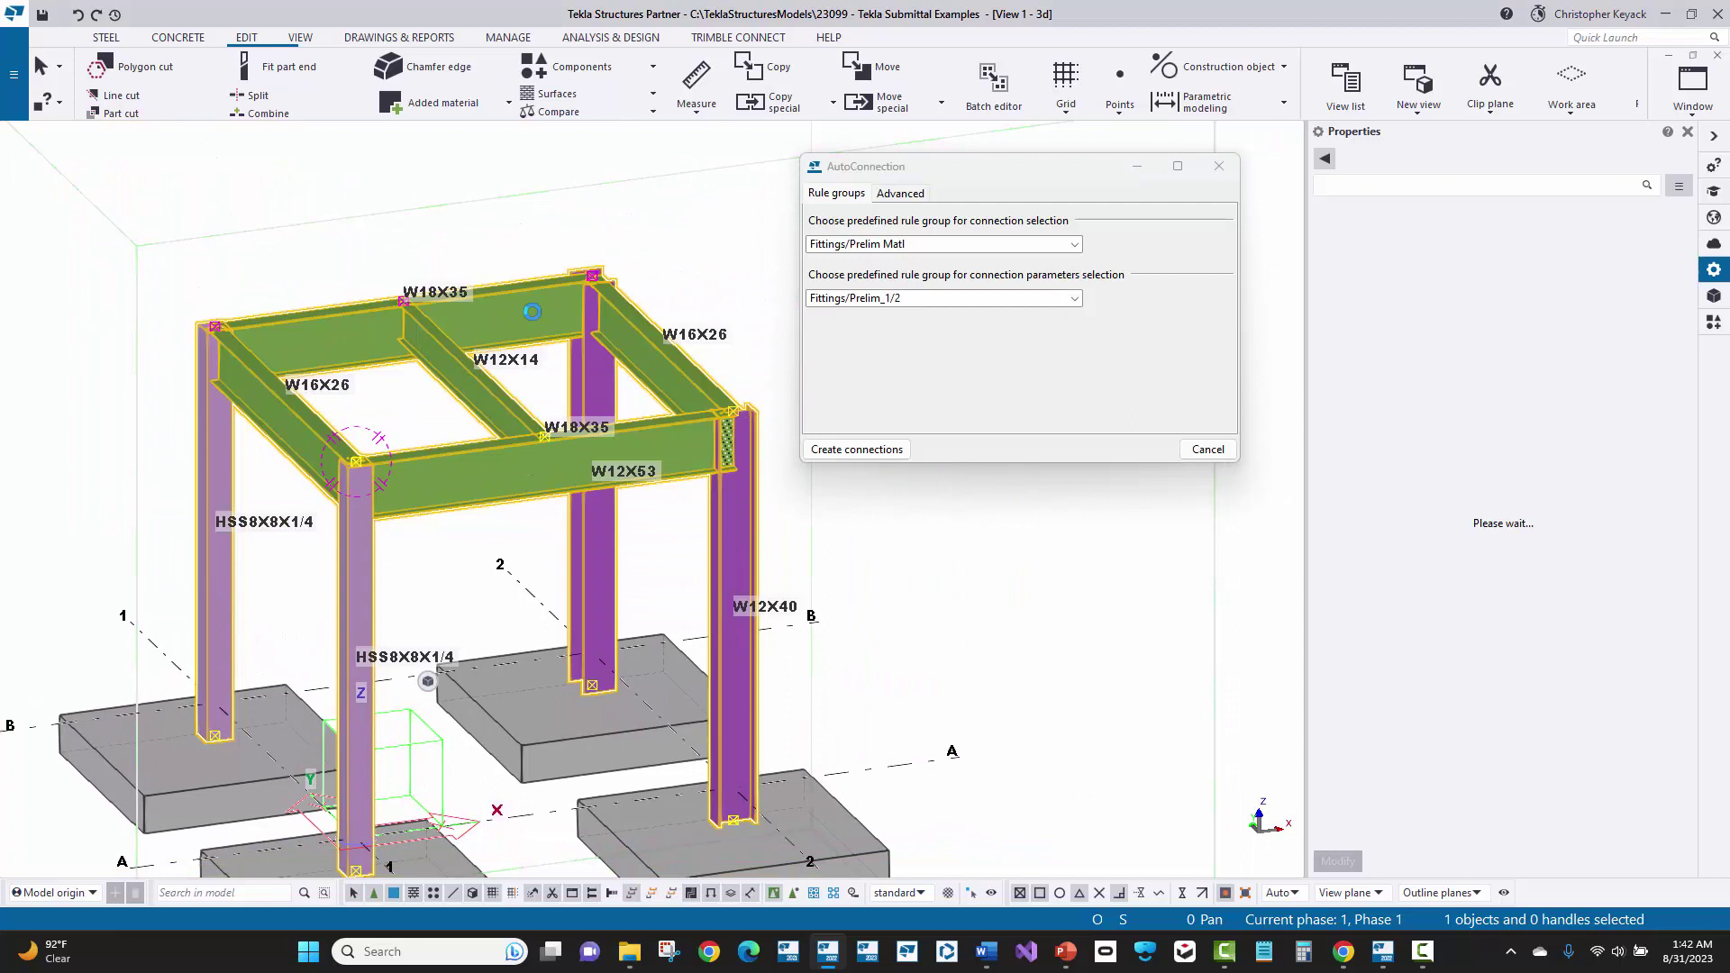
{"action": "left_click", "coordinate": [820, 450]}
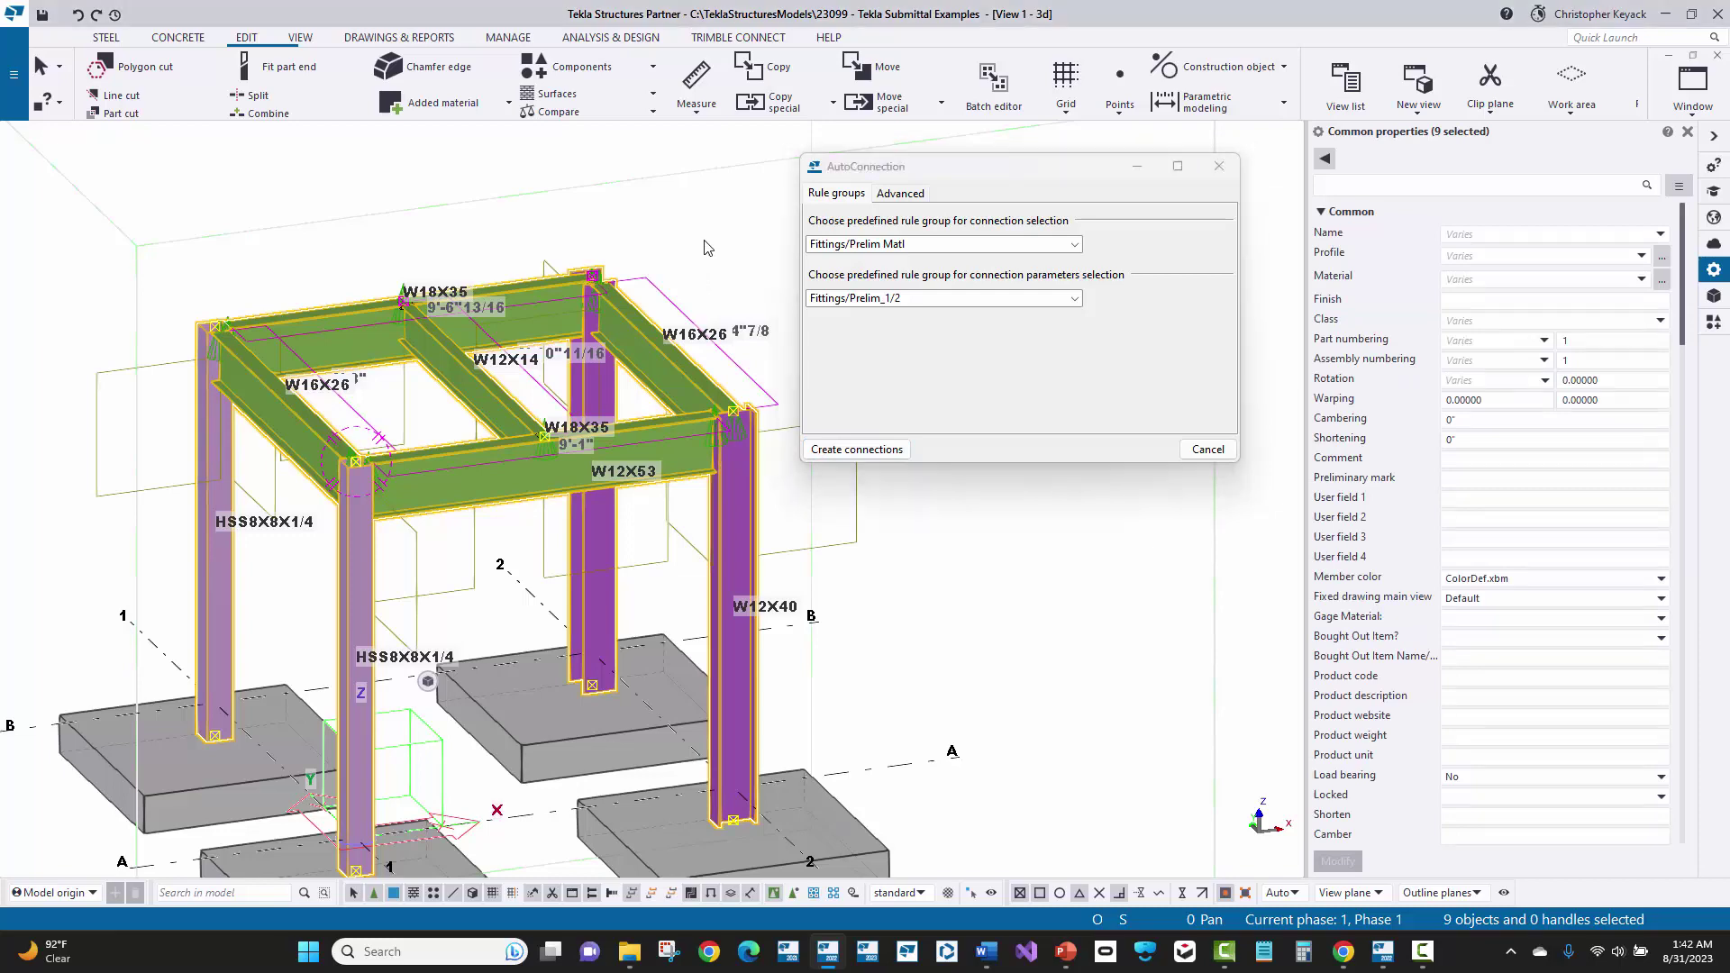
{"action": "left_click", "coordinate": [1218, 165]}
Zoom and pan around the beam junctions to inspect the new fitting symbols.
{"action": "scroll", "coordinate": [722, 386], "scroll_direction": "up", "scroll_amount": 5}
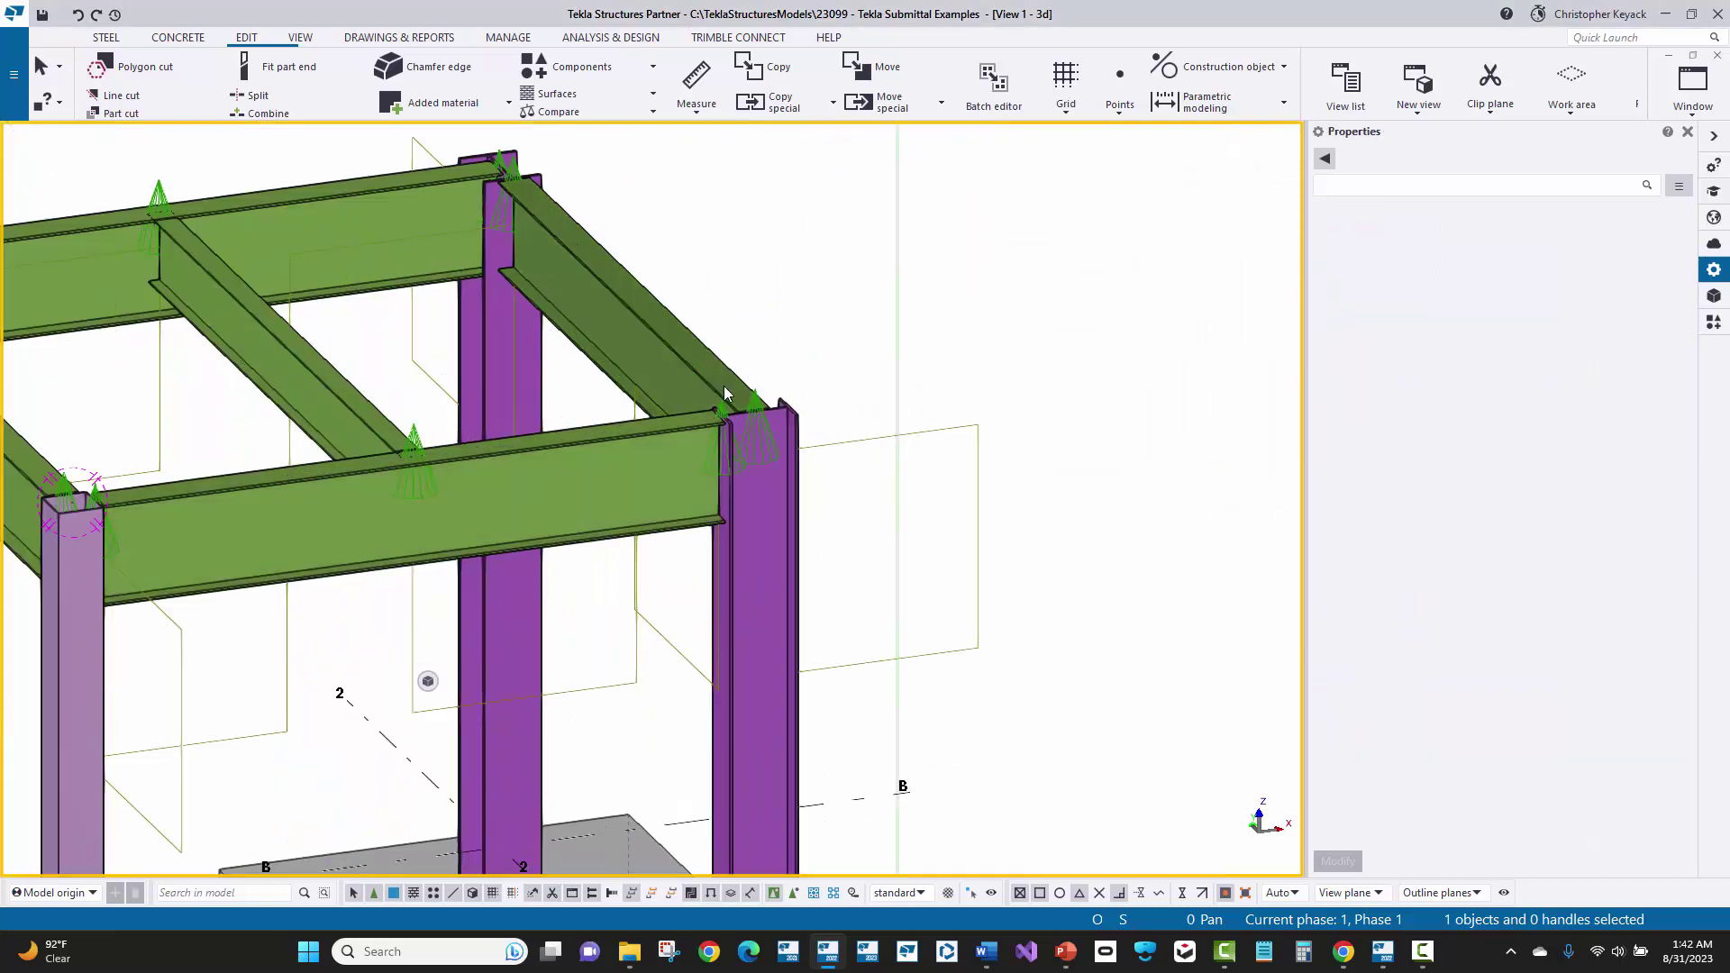
{"action": "scroll", "coordinate": [732, 378], "scroll_direction": "up", "scroll_amount": 2}
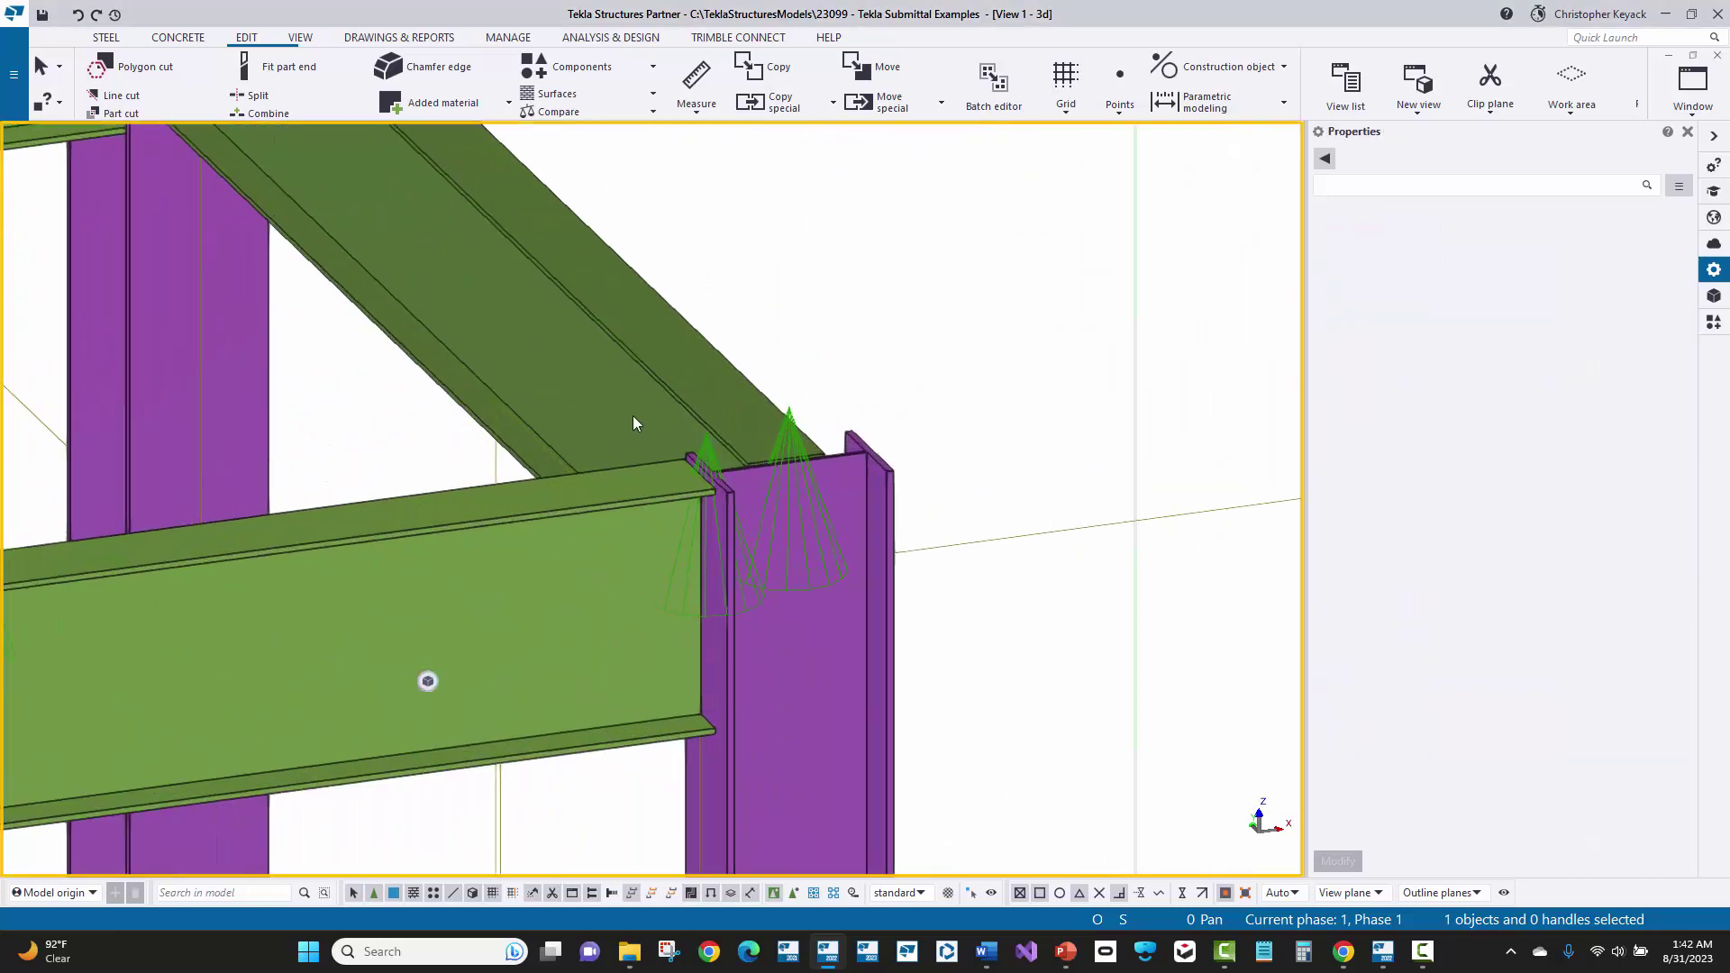
{"action": "scroll", "coordinate": [634, 422], "scroll_direction": "down", "scroll_amount": 3}
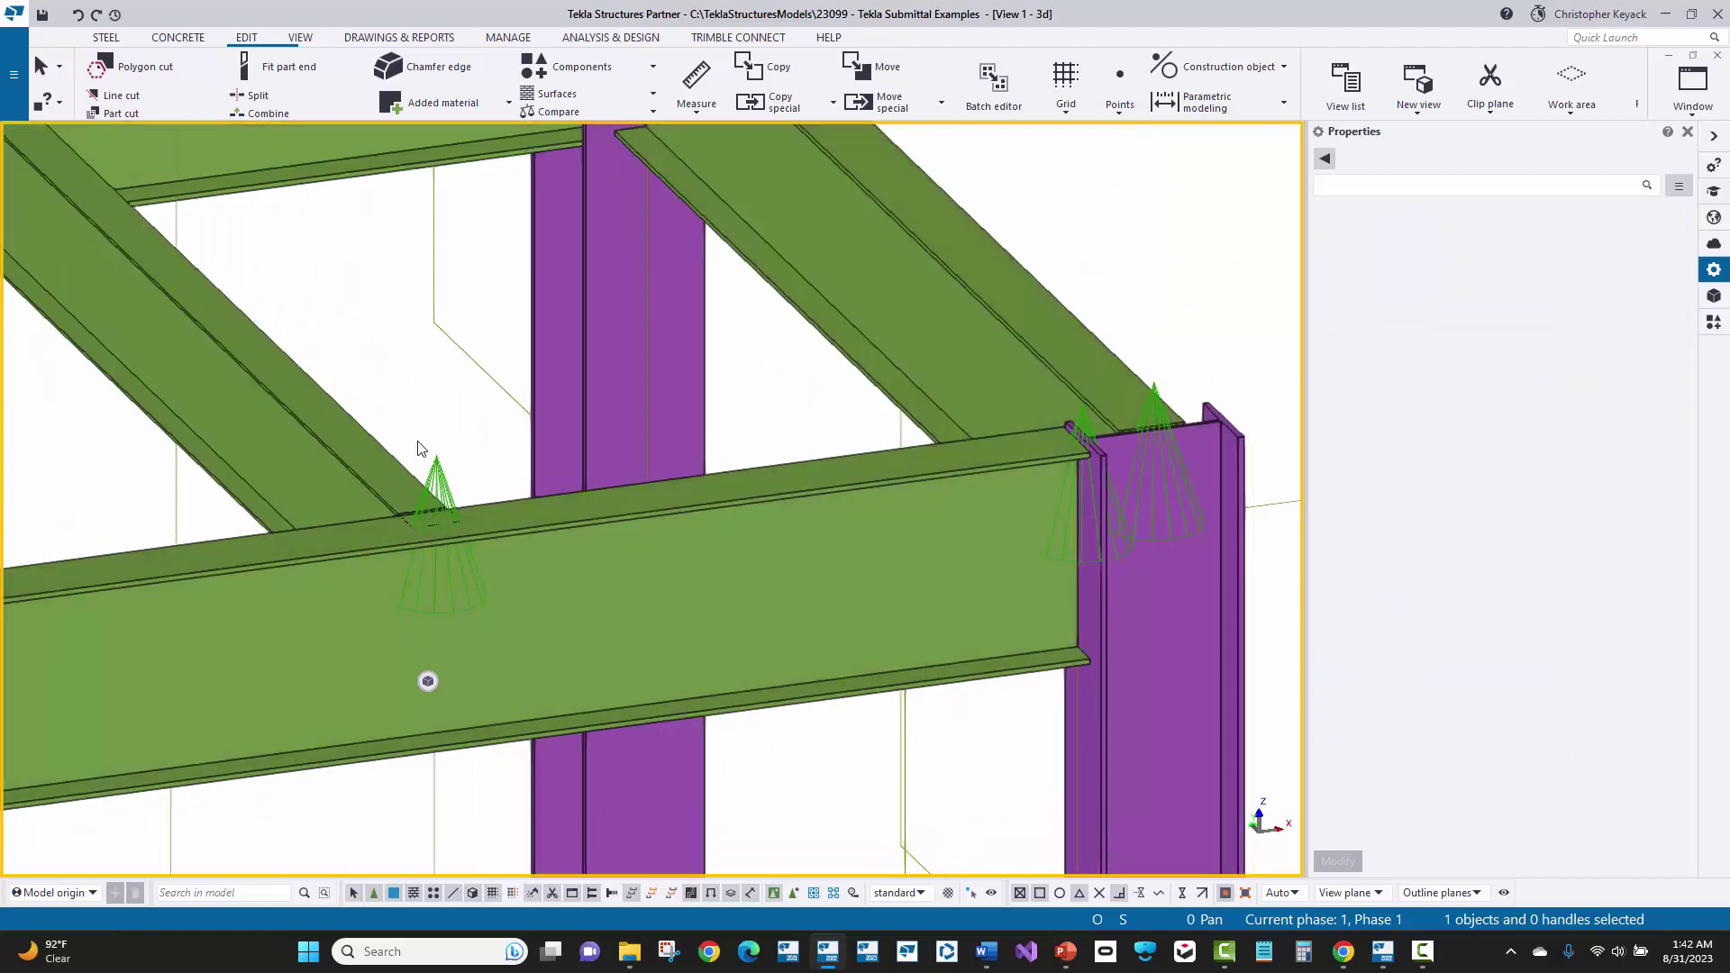
{"action": "middle_click_drag", "start_coordinate": [948, 420], "coordinate": [992, 714]}
{"action": "scroll", "coordinate": [656, 463], "scroll_direction": "up", "scroll_amount": 3}
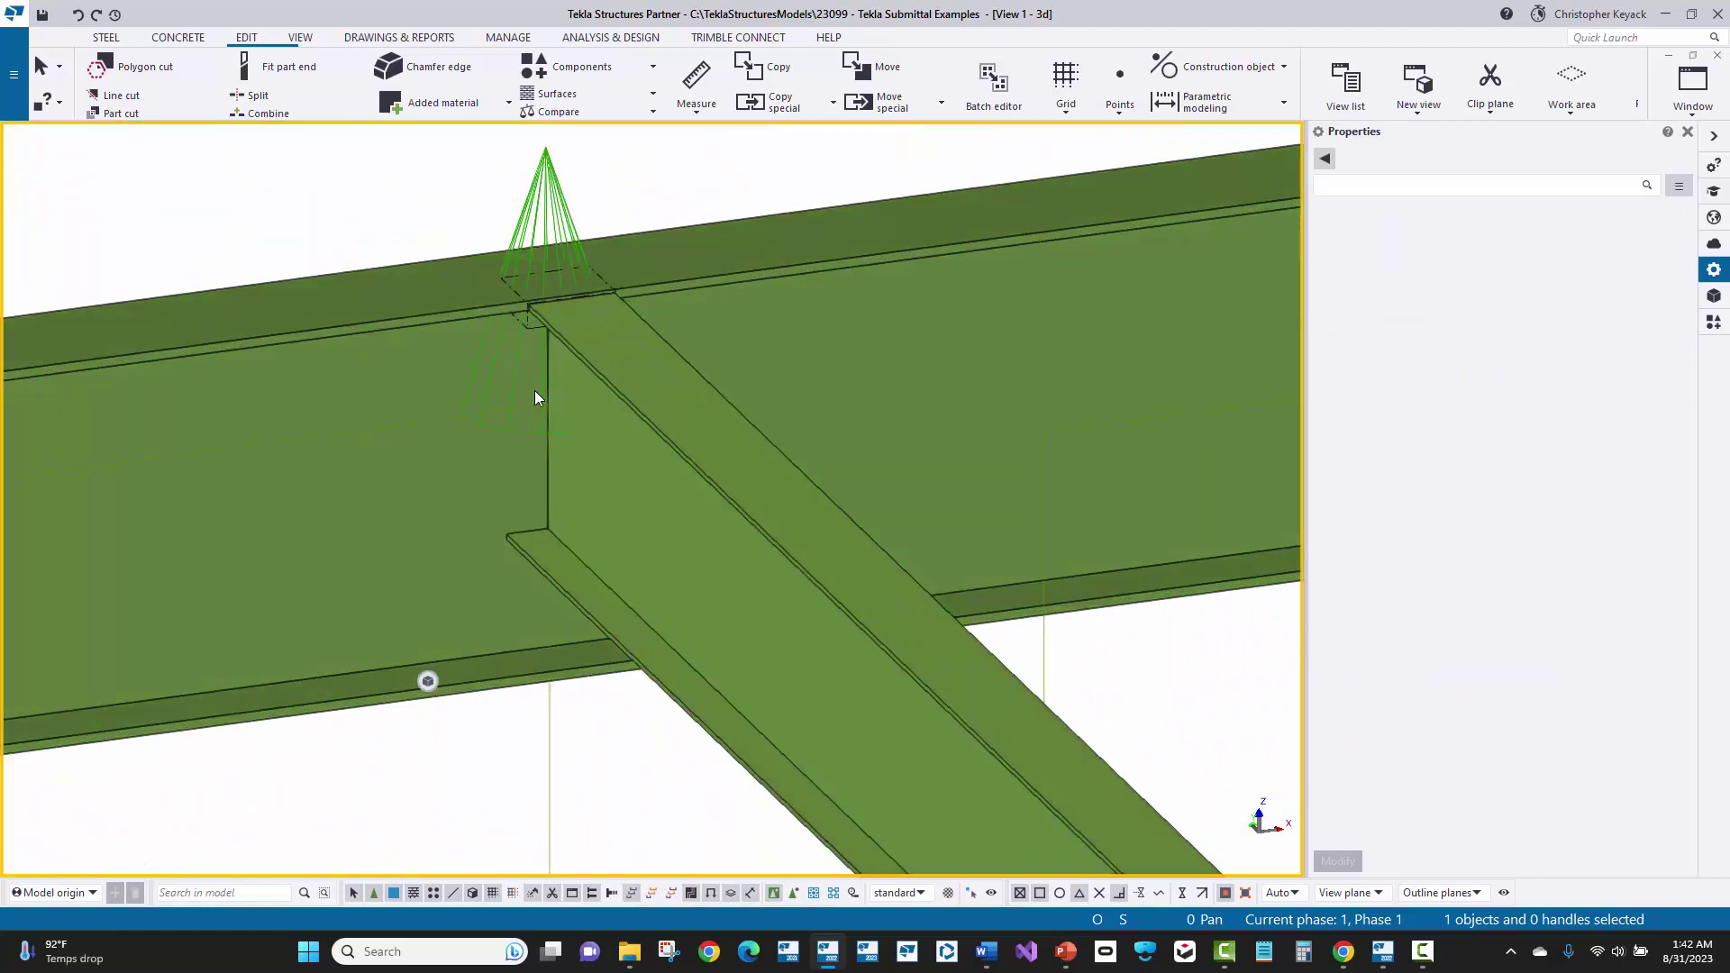
{"action": "scroll", "coordinate": [502, 417], "scroll_direction": "down", "scroll_amount": 5}
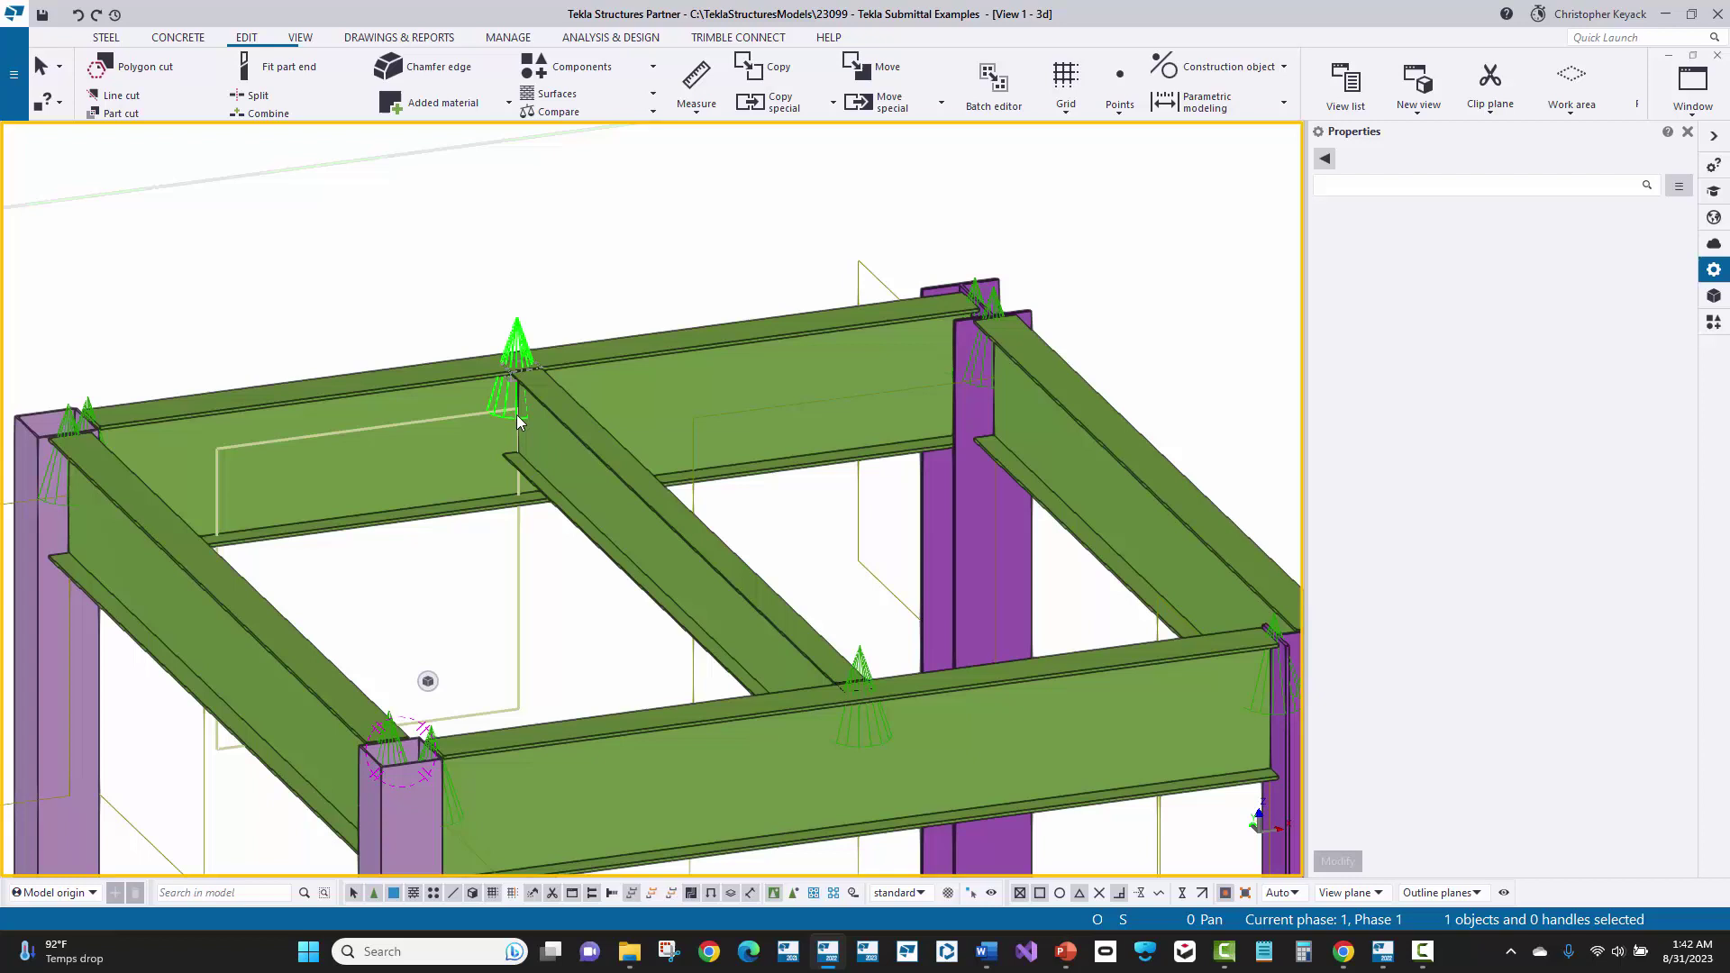
{"action": "scroll", "coordinate": [800, 437], "scroll_direction": "up", "scroll_amount": 3}
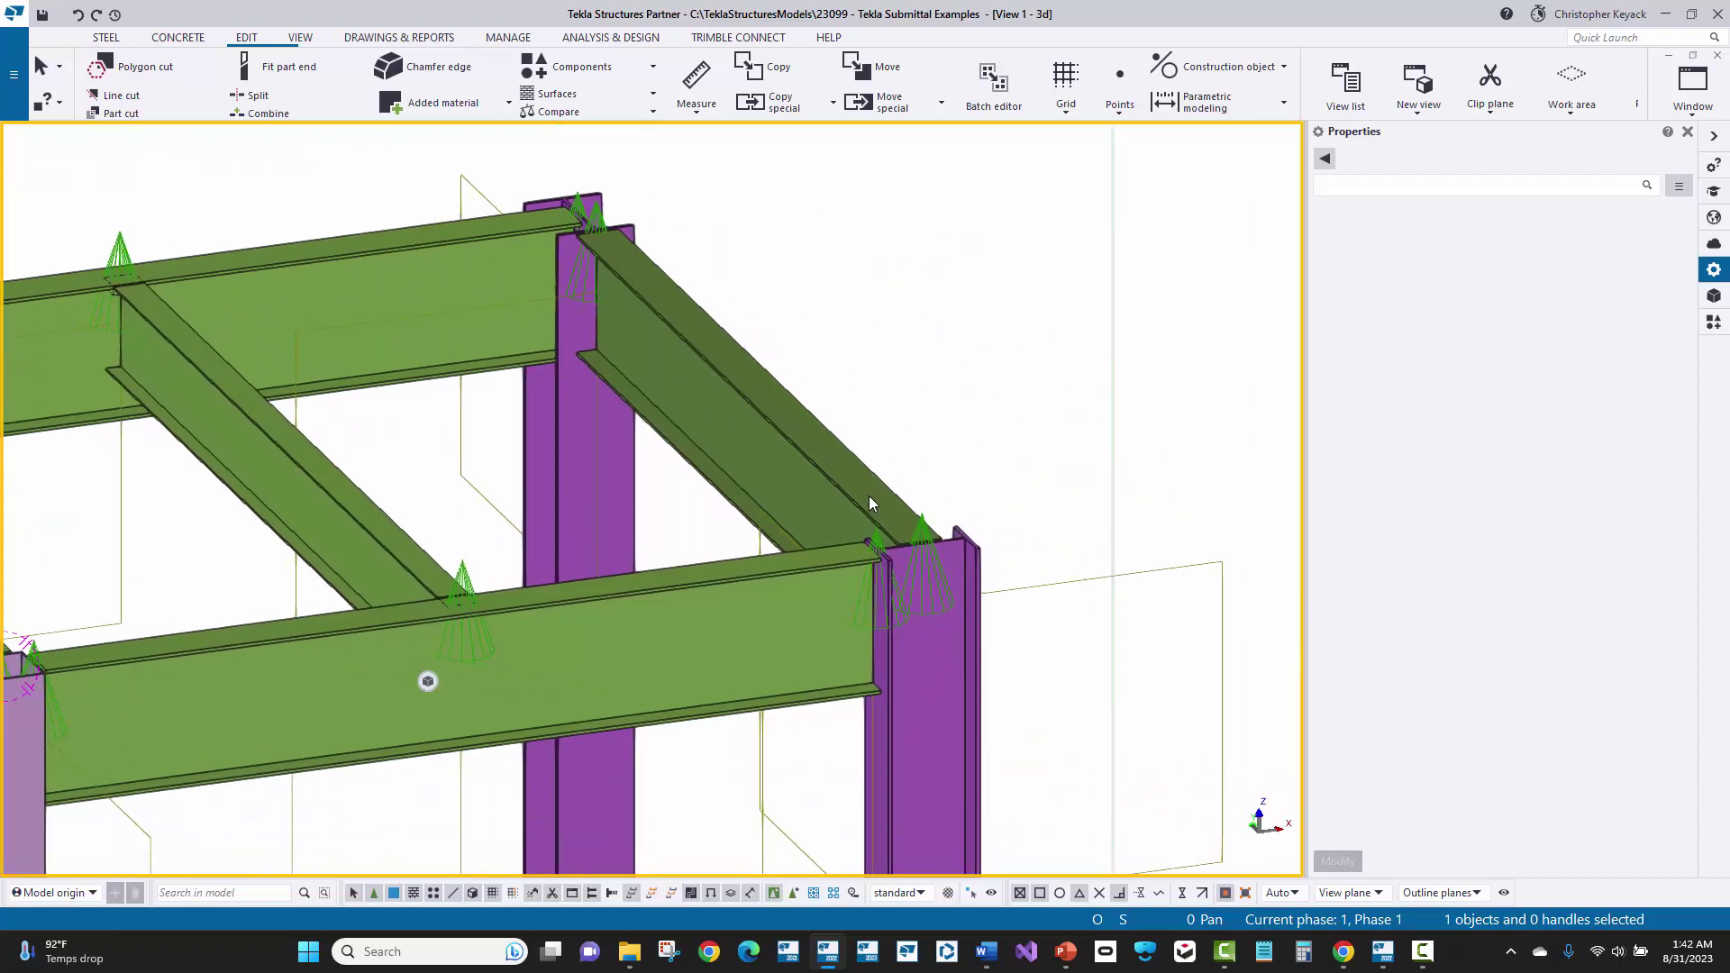
{"action": "scroll", "coordinate": [898, 694], "scroll_direction": "up", "scroll_amount": 2}
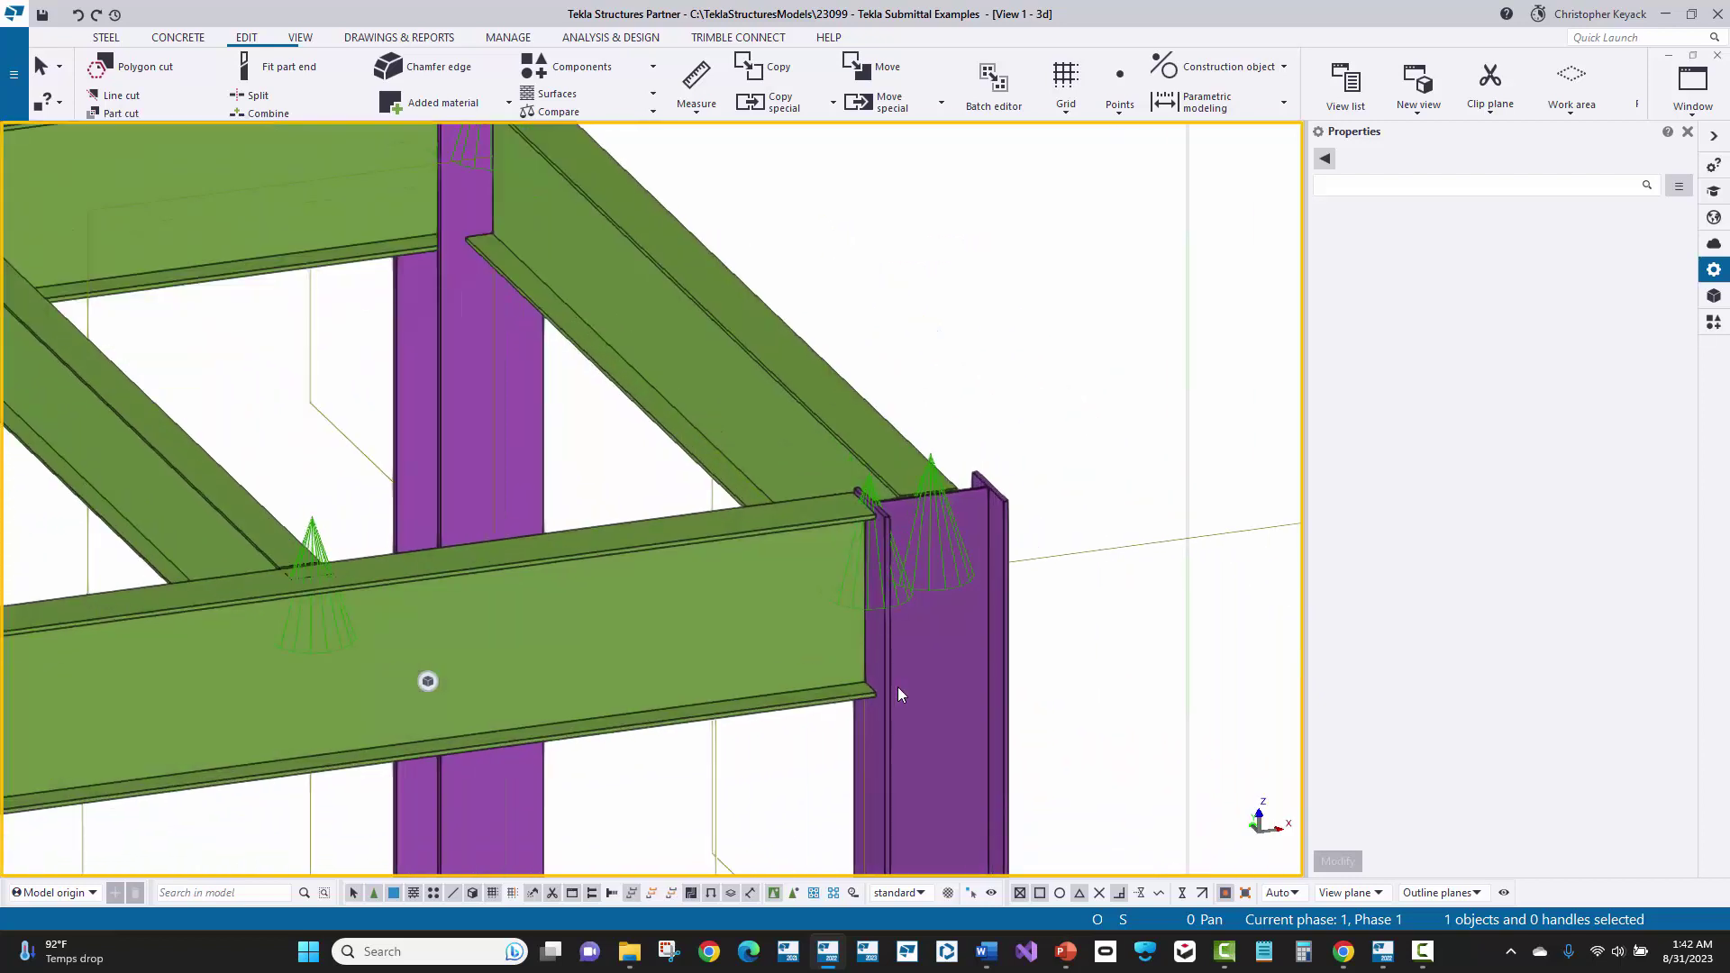
{"action": "middle_click_drag", "start_coordinate": [781, 656], "coordinate": [974, 571]}
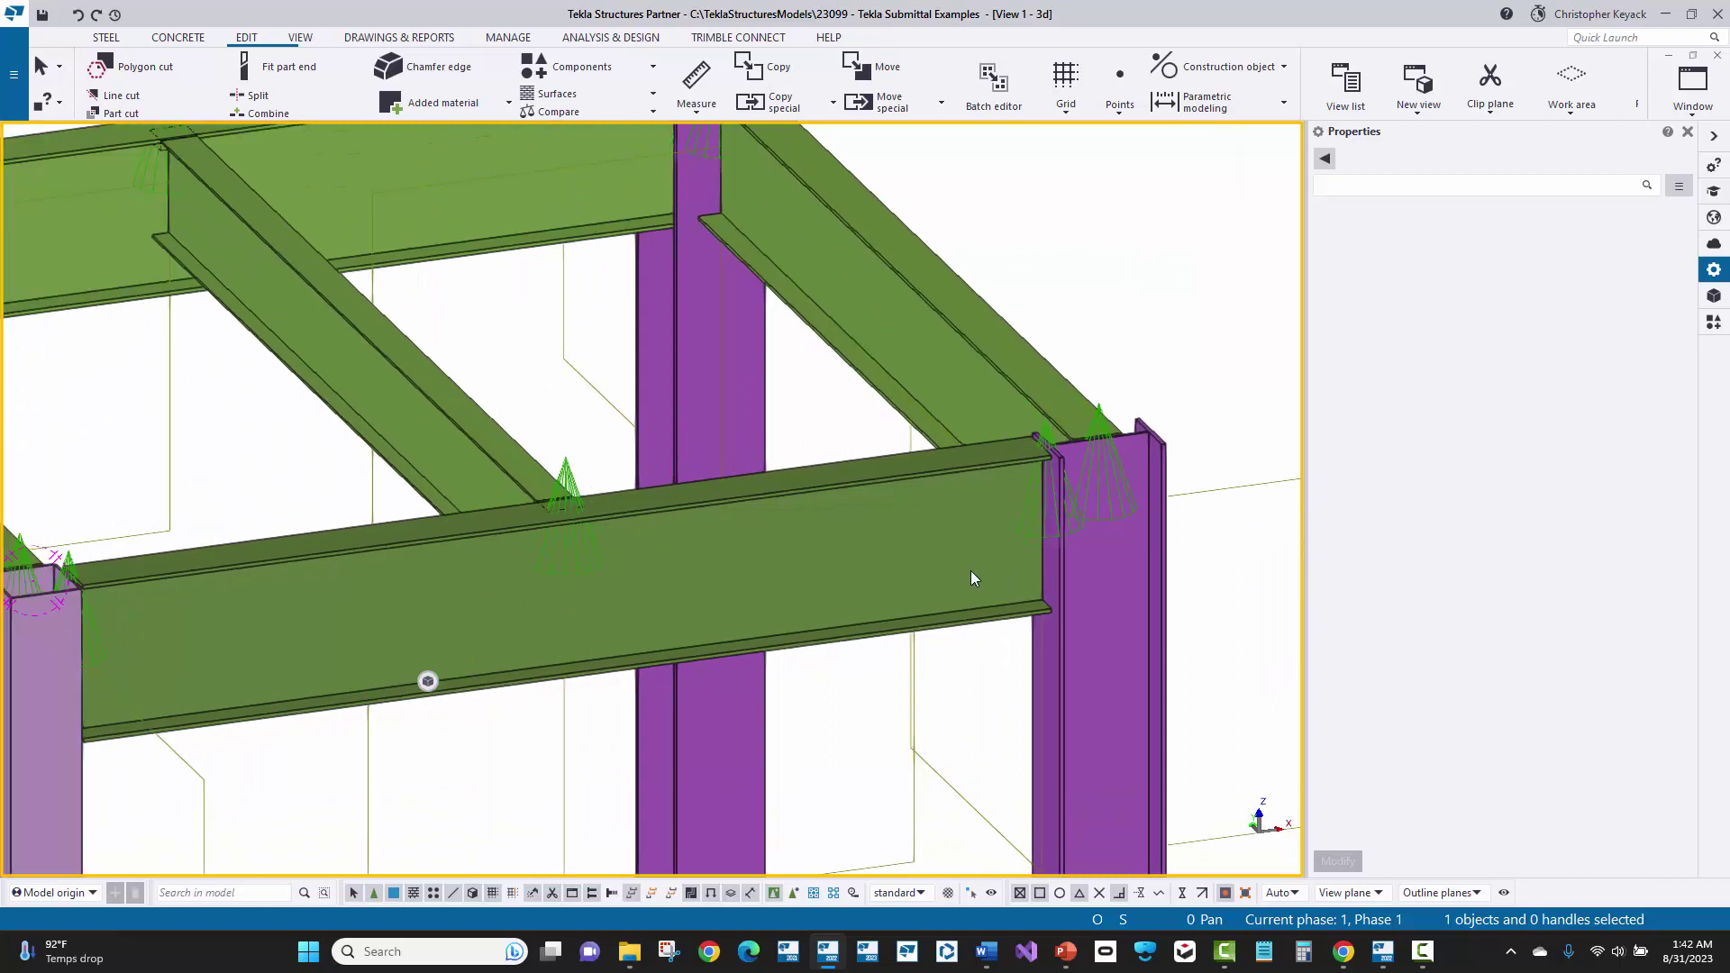
Review the corner fitting's Fitting (13) properties at the W18X35 beam, then close them.
{"action": "left_click", "coordinate": [970, 570]}
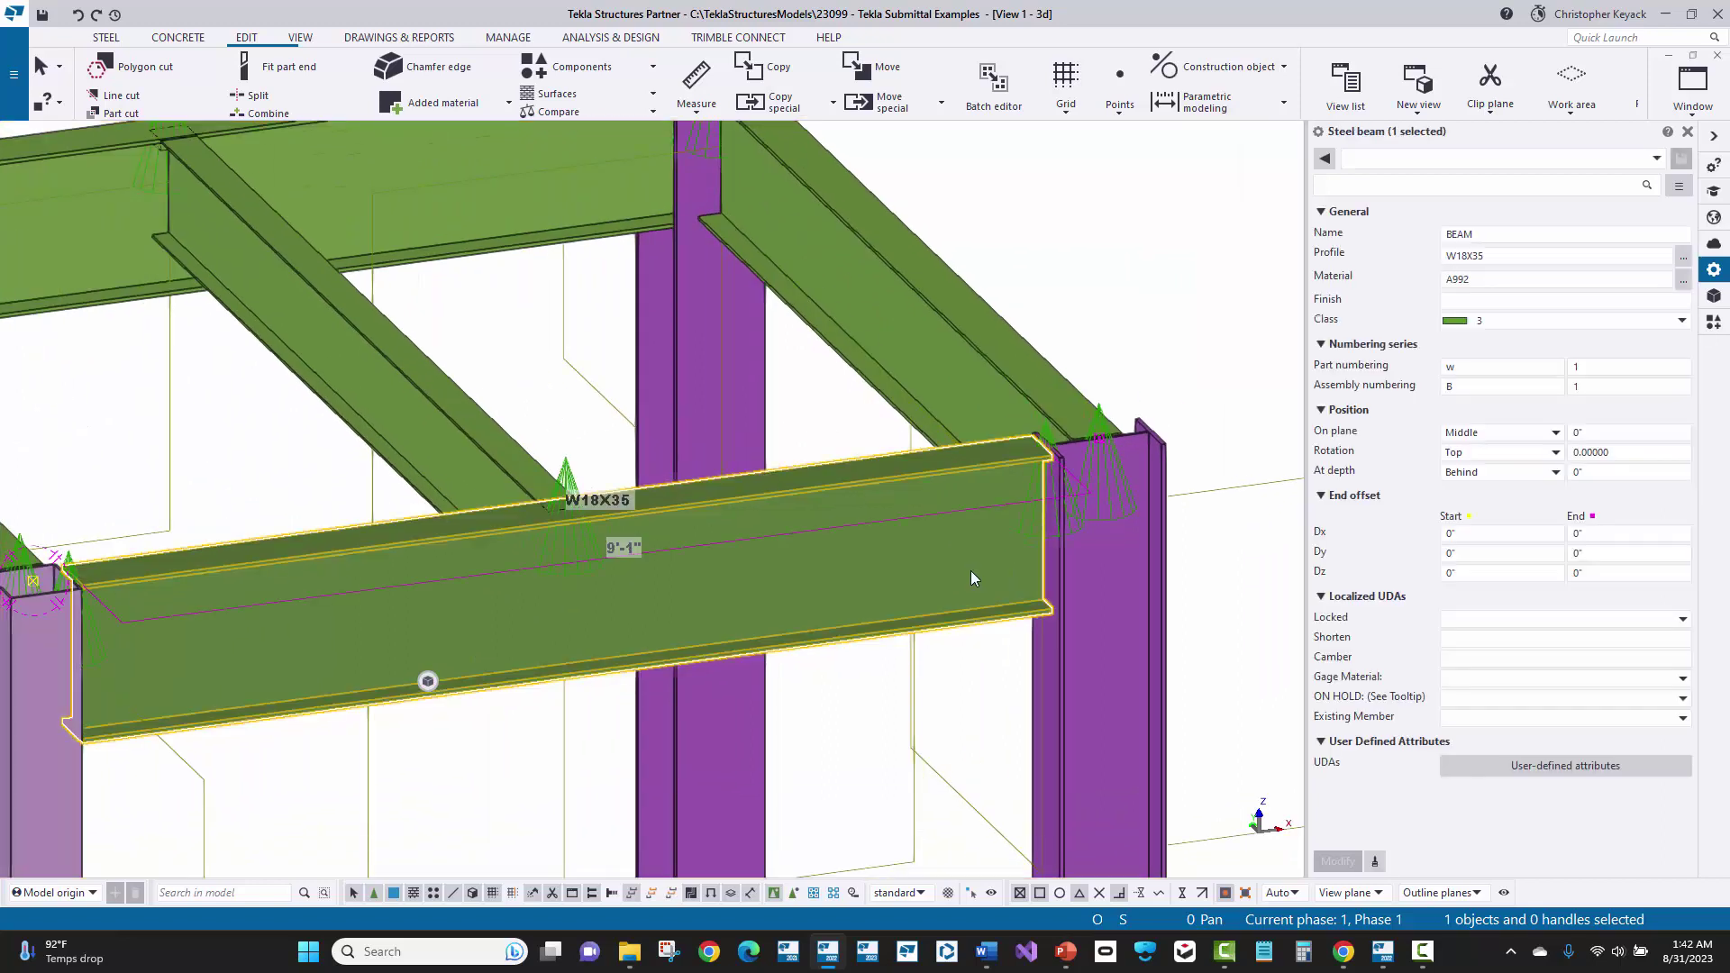
{"action": "left_click", "coordinate": [1095, 512]}
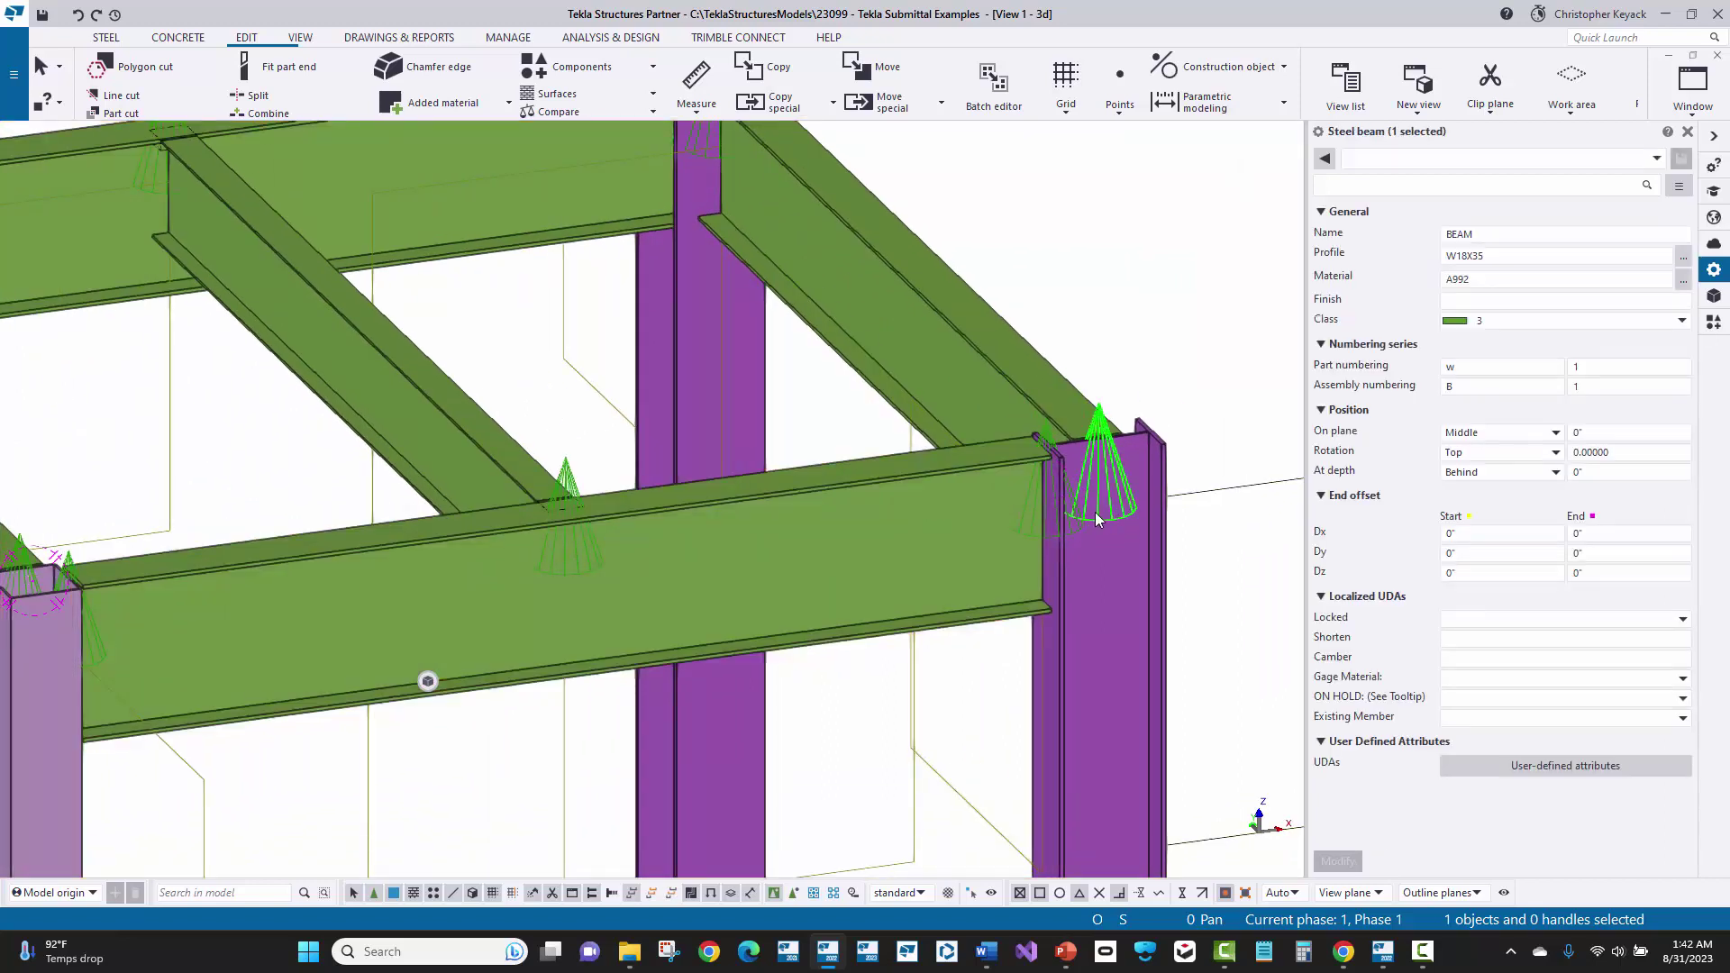
{"action": "double_click", "coordinate": [1099, 512]}
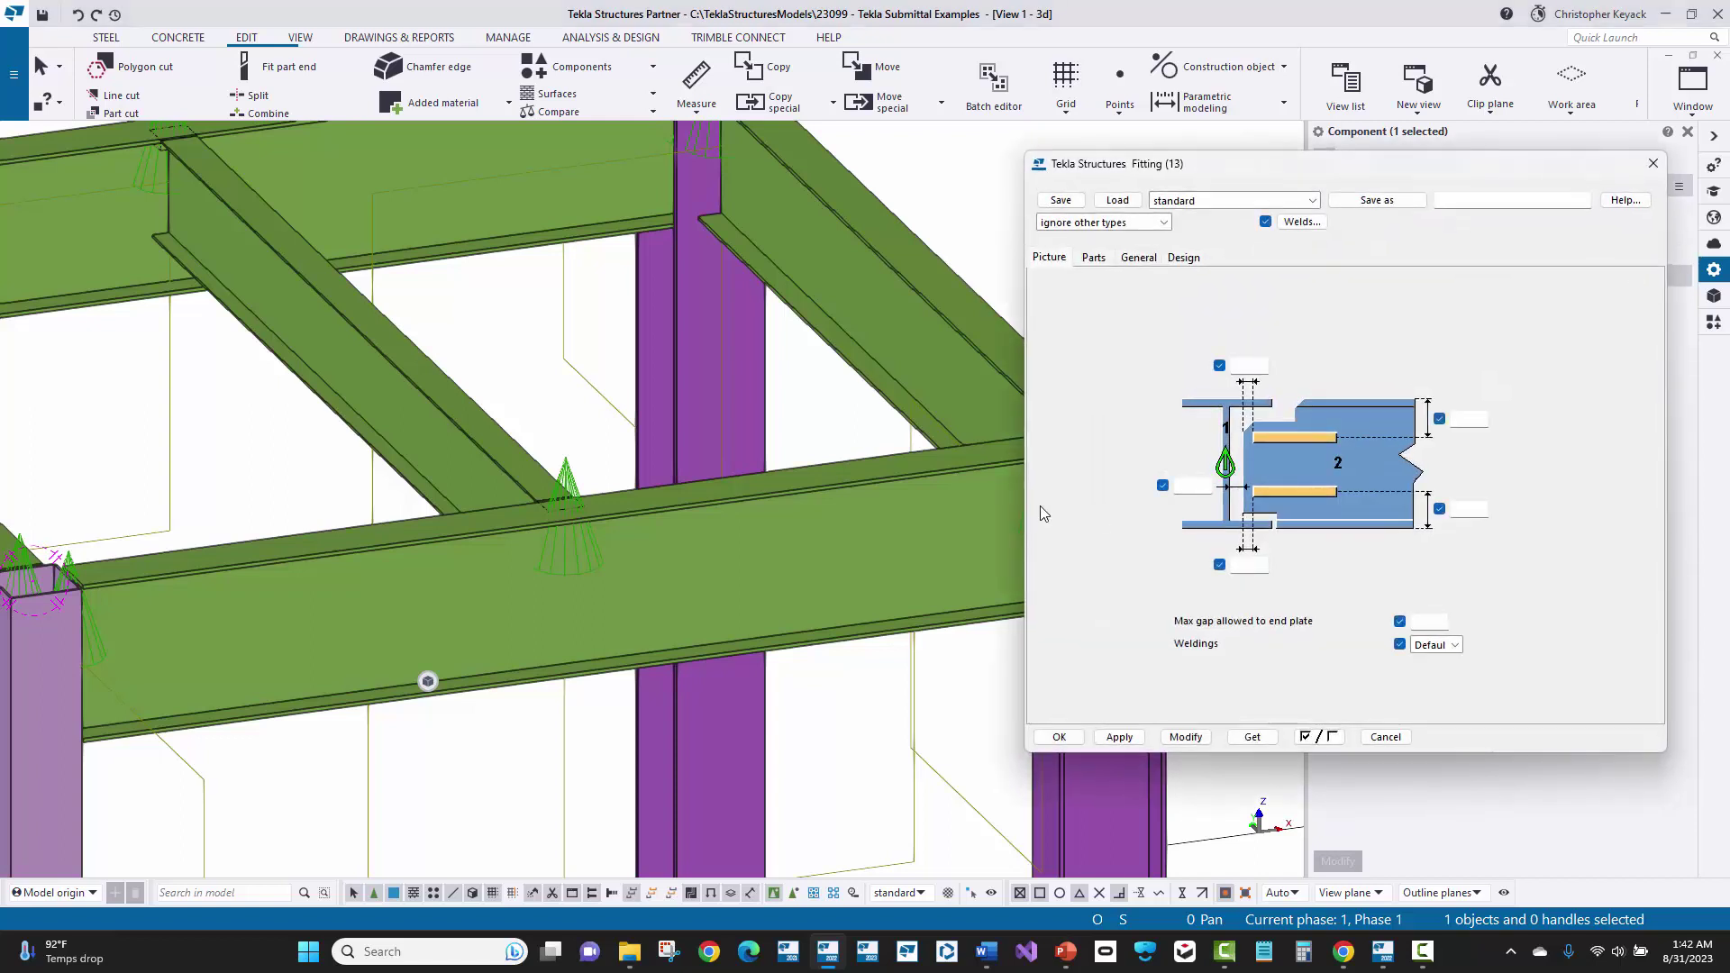
{"action": "middle_click_drag", "start_coordinate": [1036, 510], "coordinate": [778, 537]}
{"action": "left_click_drag", "start_coordinate": [1136, 167], "coordinate": [1079, 165]}
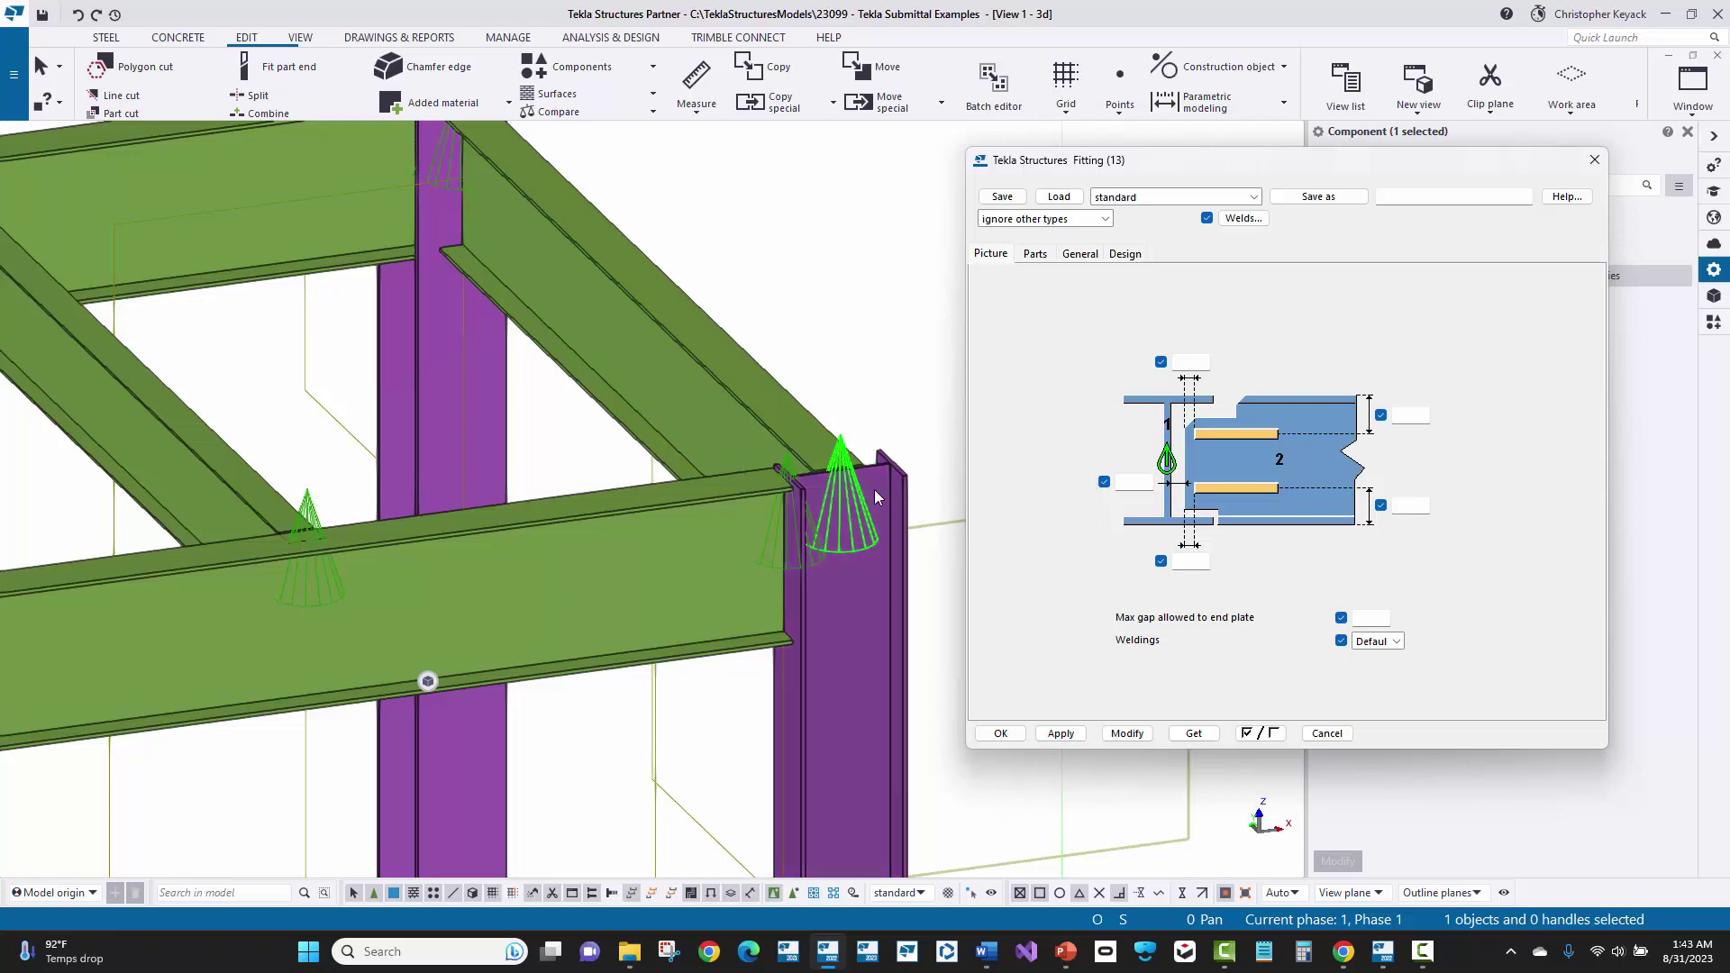
{"action": "scroll", "coordinate": [797, 491], "scroll_direction": "up", "scroll_amount": 3}
{"action": "scroll", "coordinate": [792, 494], "scroll_direction": "up", "scroll_amount": 3}
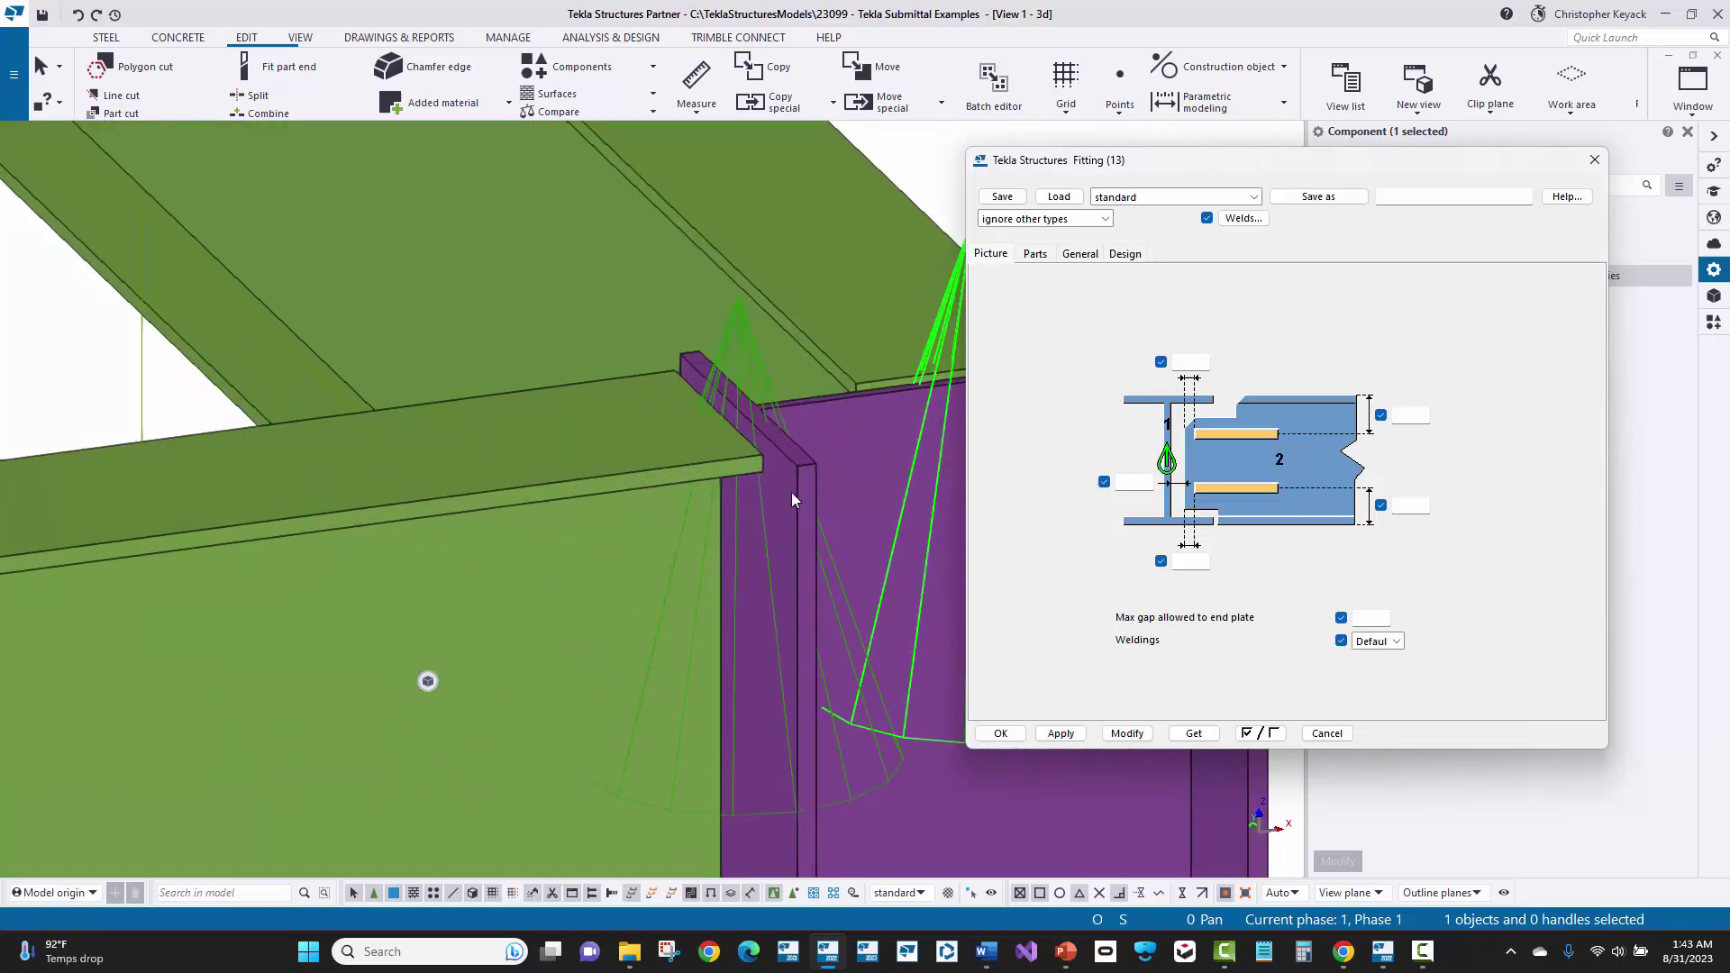
{"action": "scroll", "coordinate": [789, 492], "scroll_direction": "down", "scroll_amount": 1}
{"action": "left_click", "coordinate": [1594, 160]}
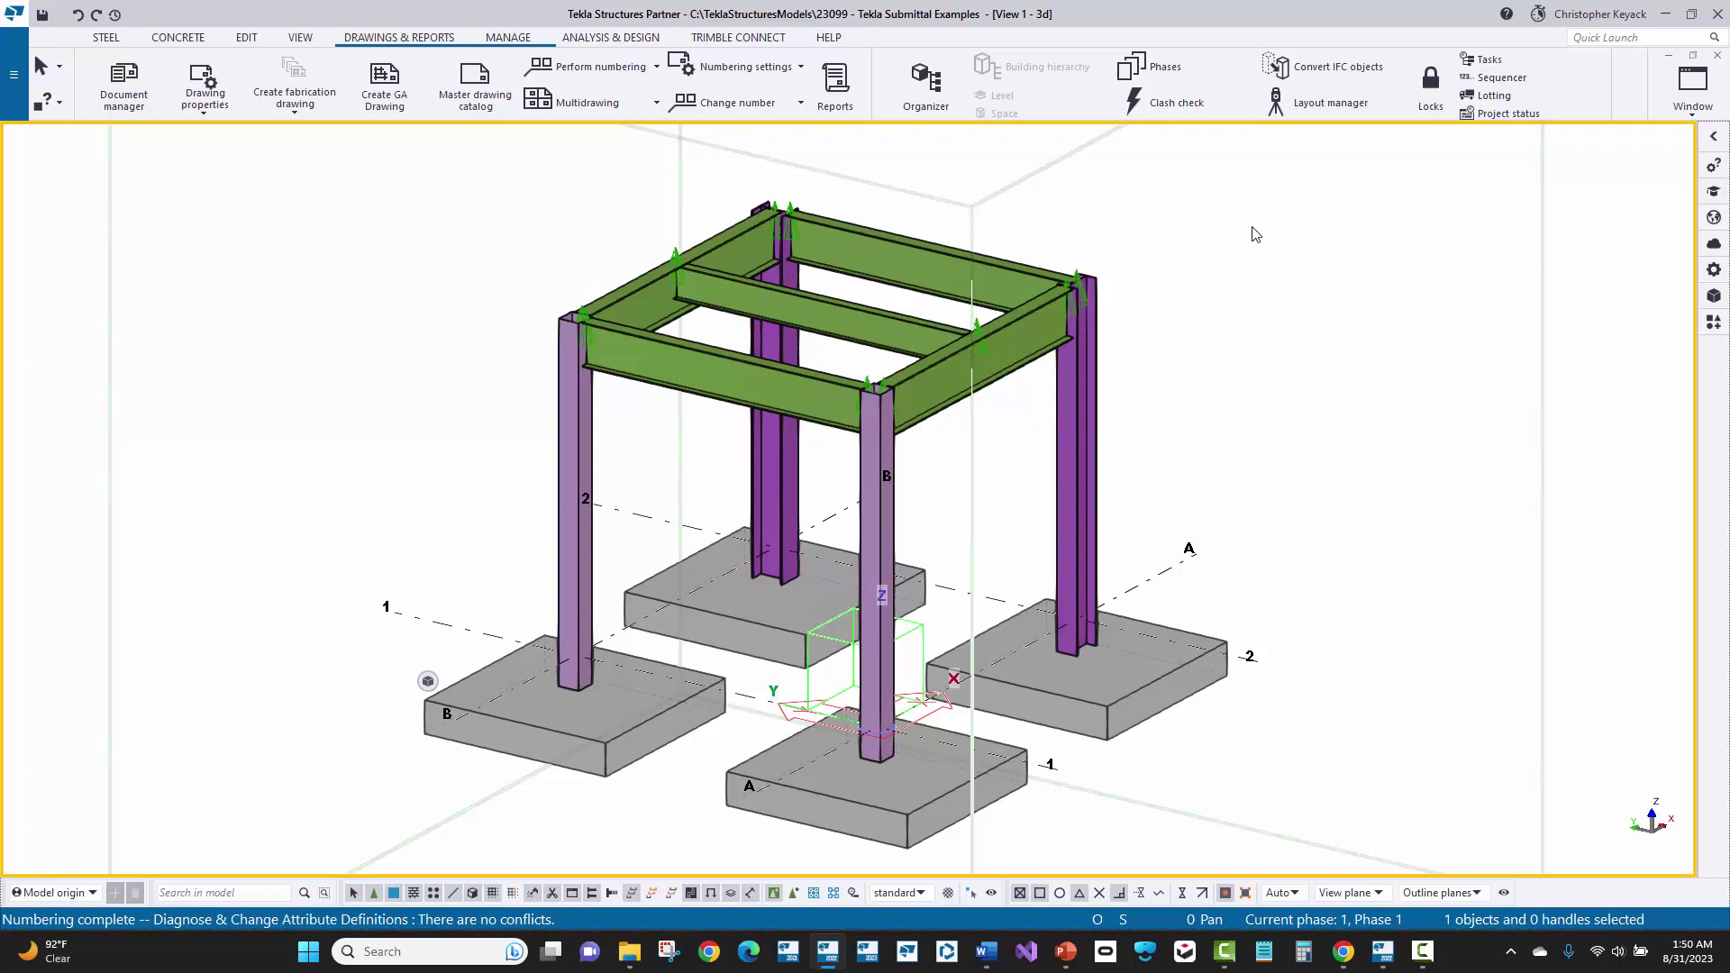
Number the modified objects in the model.
{"action": "left_click", "coordinate": [411, 37]}
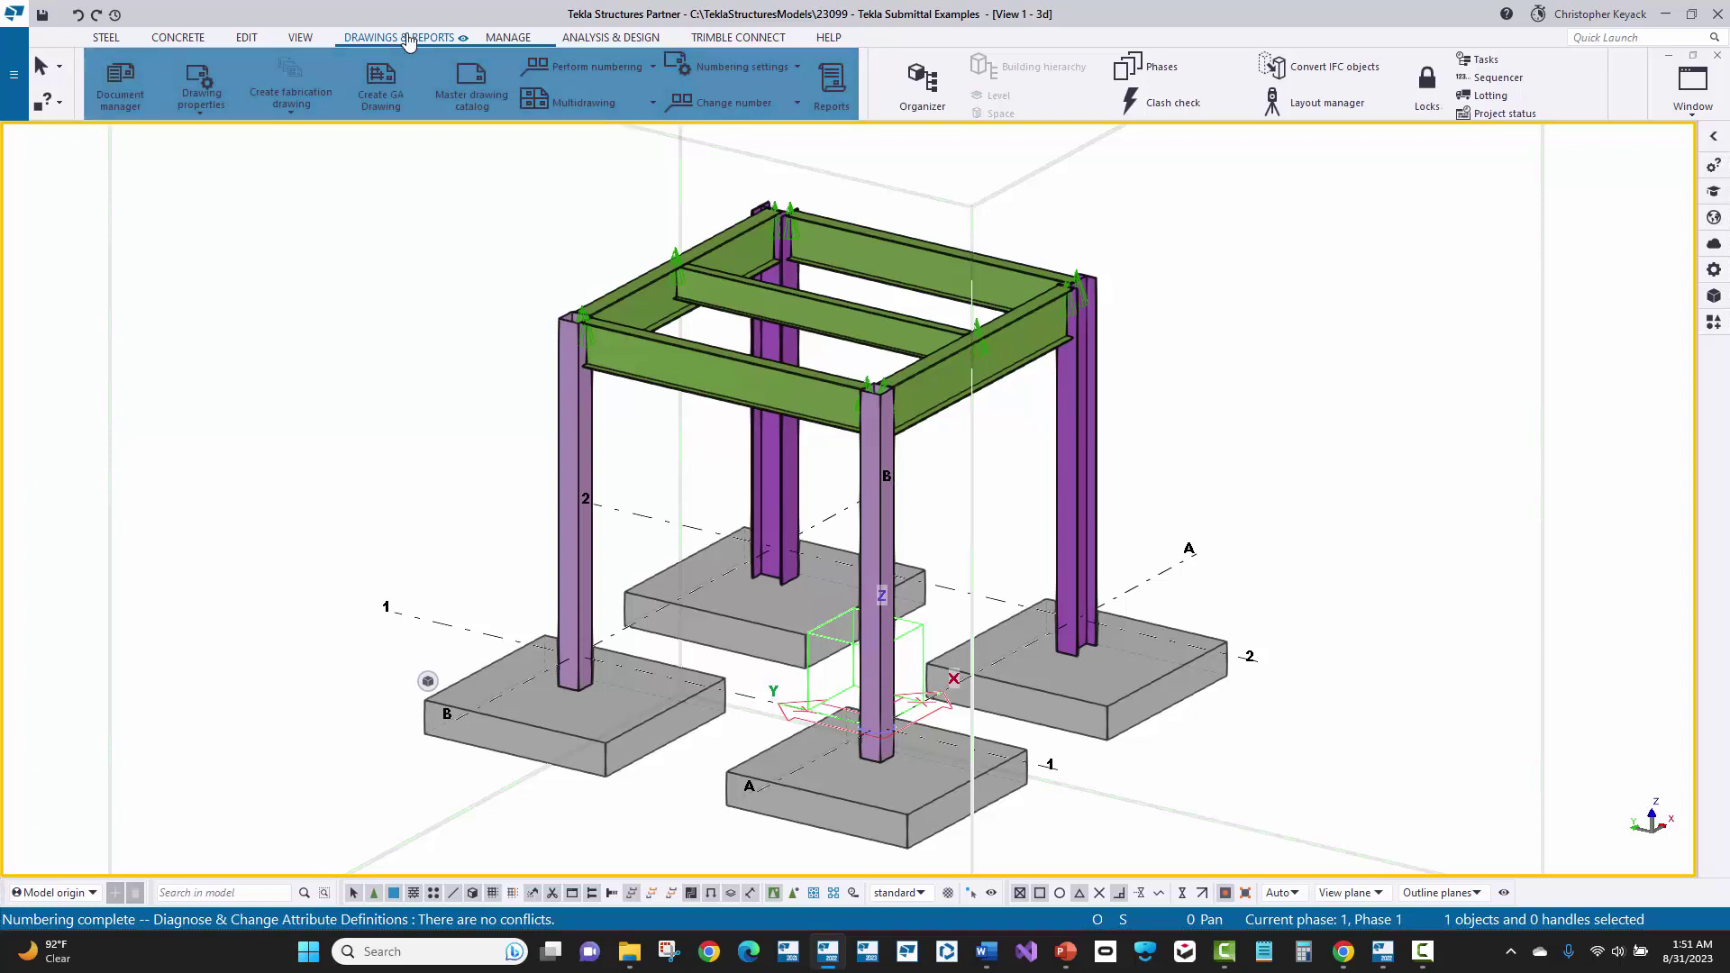
{"action": "left_click", "coordinate": [586, 68]}
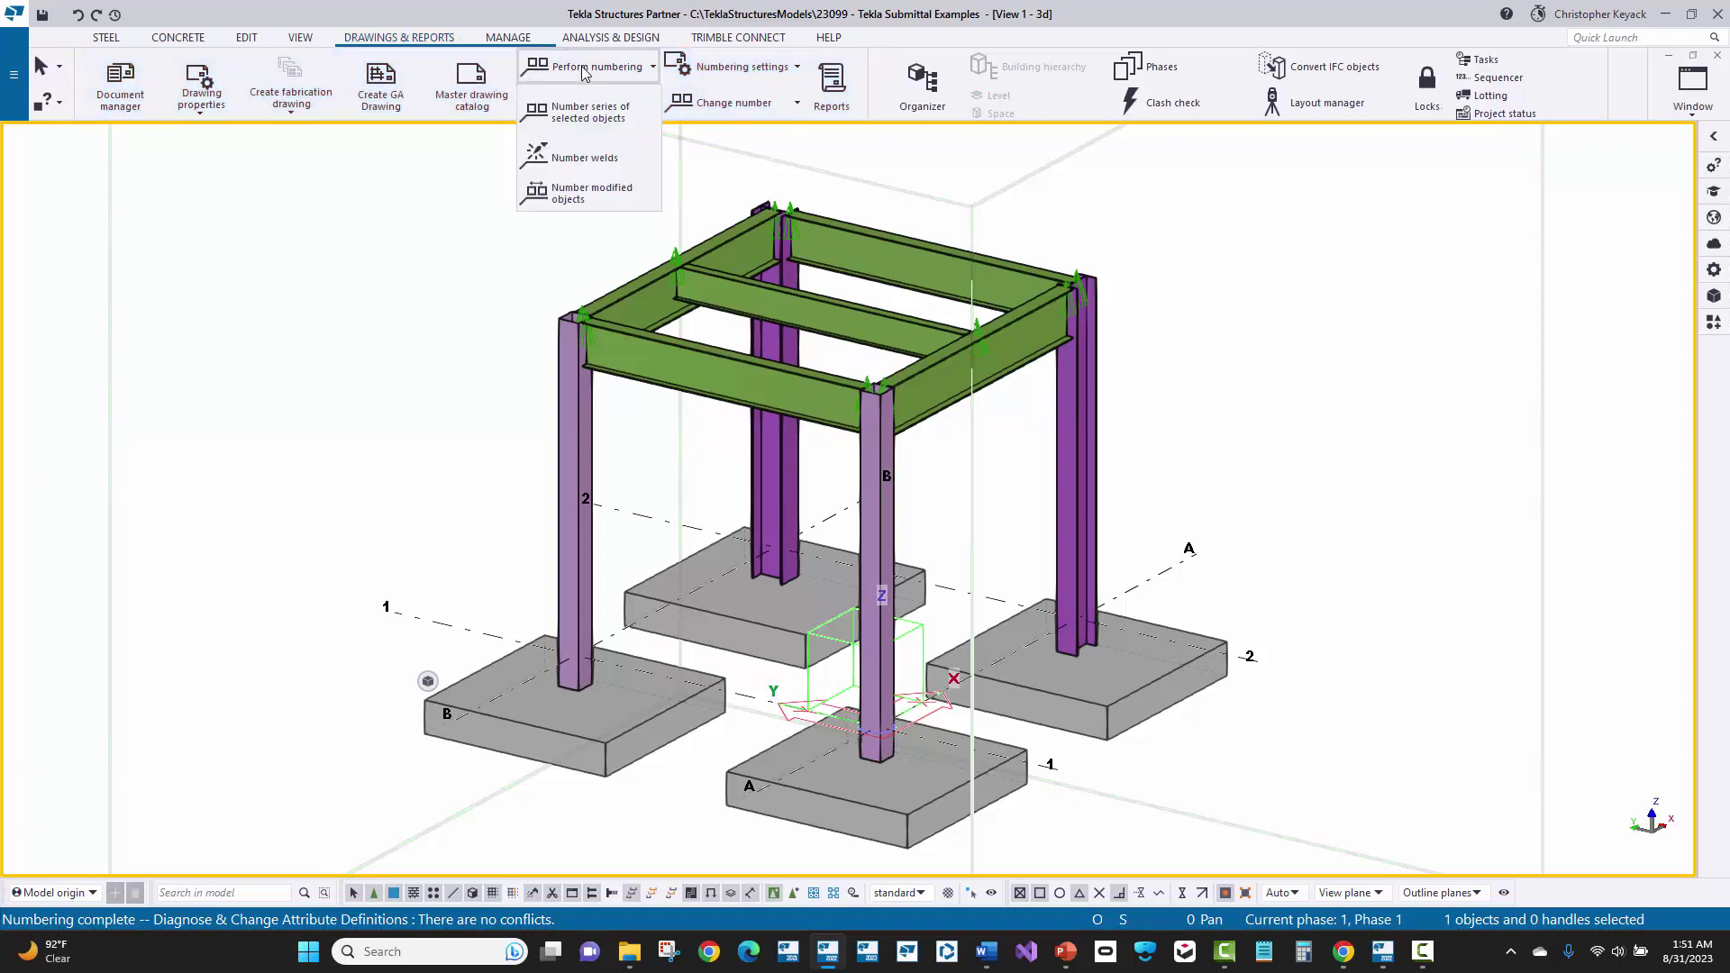
{"action": "left_click", "coordinate": [588, 195]}
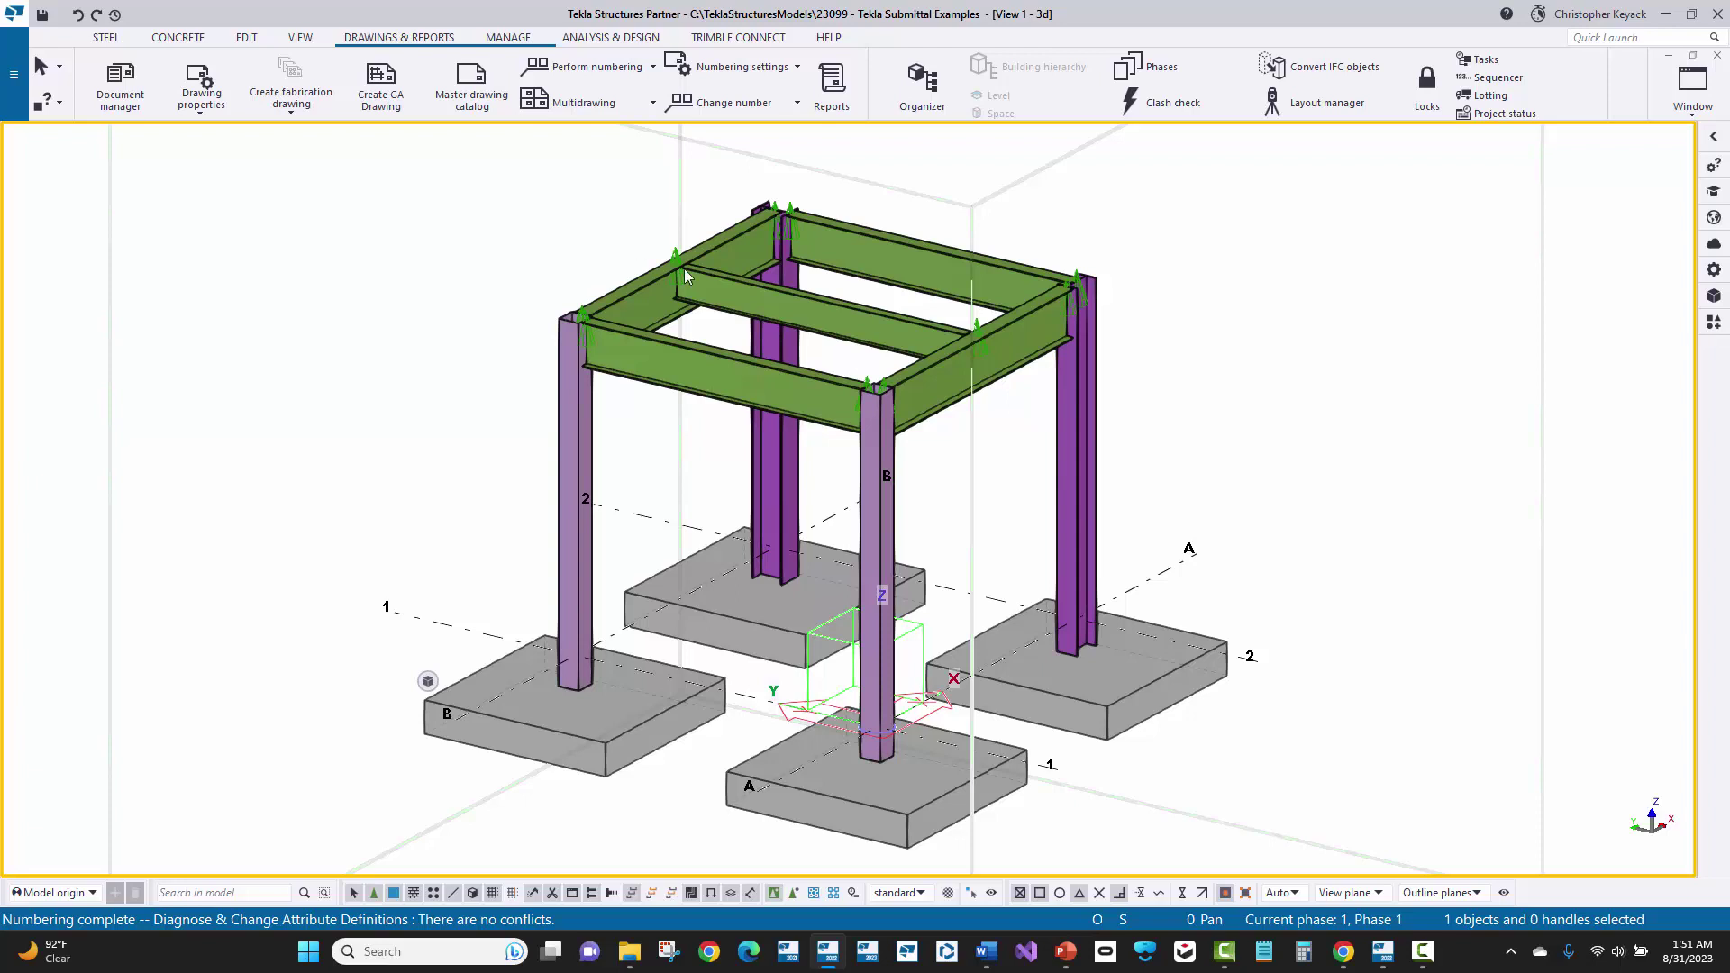
Confirm the W12X14 beam's user-defined Preliminary mark is still empty.
{"action": "left_click", "coordinate": [766, 299]}
{"action": "right_click", "coordinate": [766, 299]}
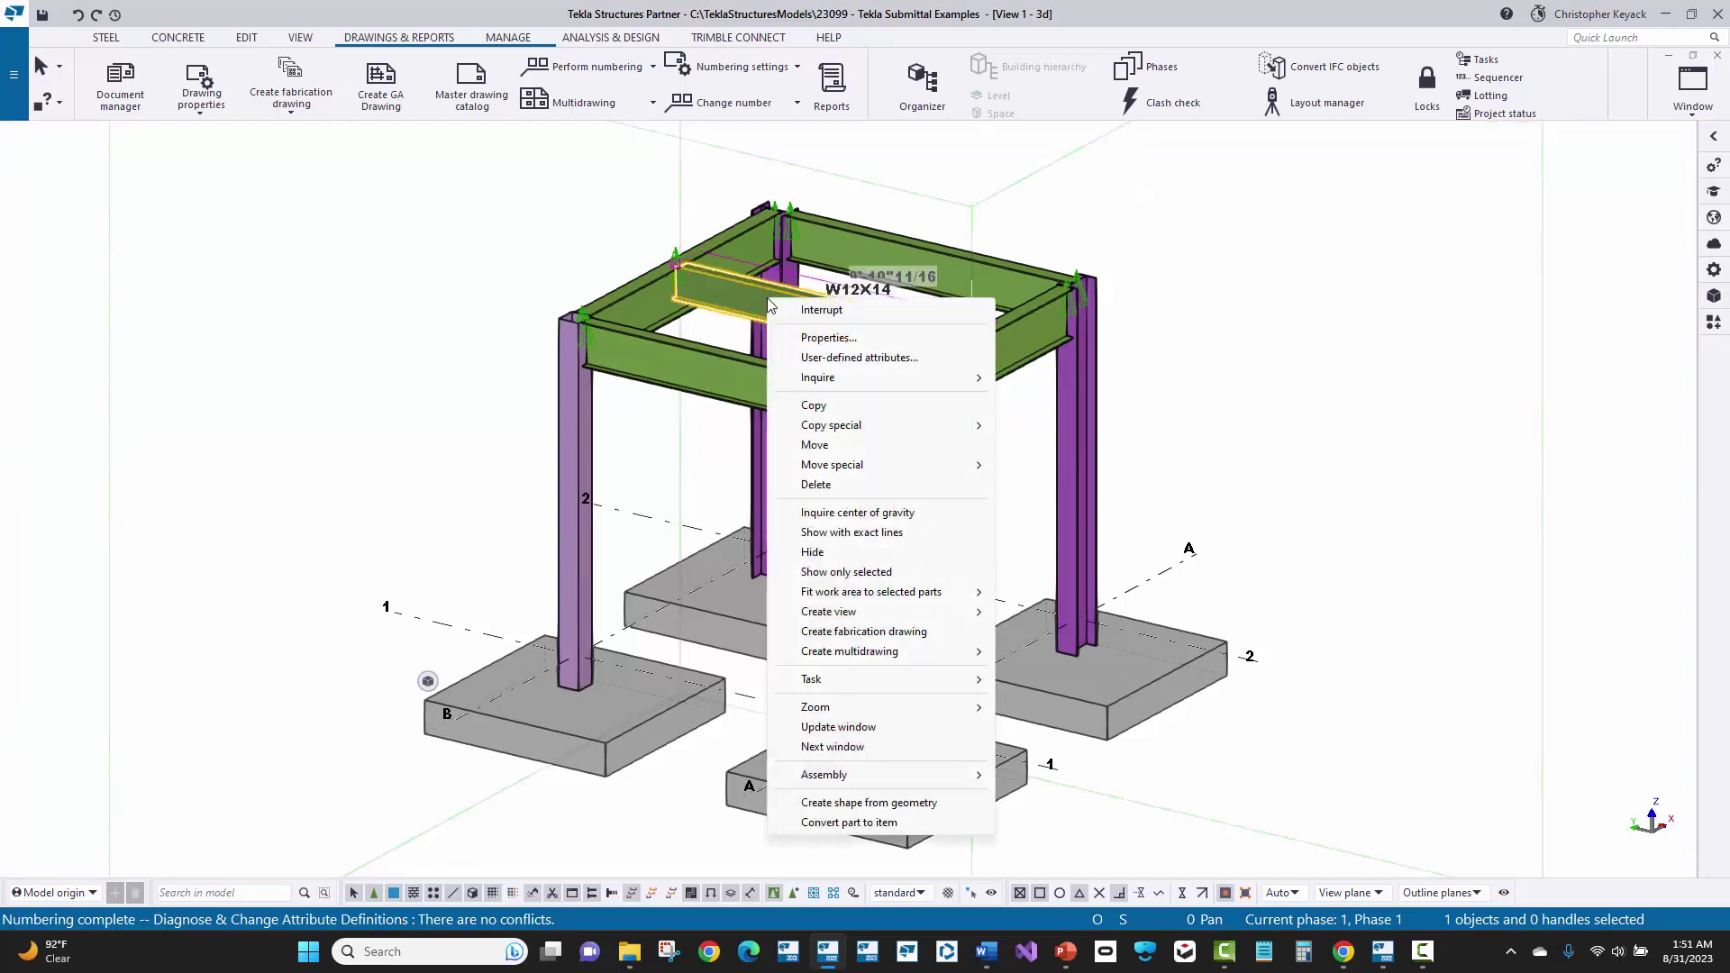
{"action": "left_click", "coordinate": [814, 358]}
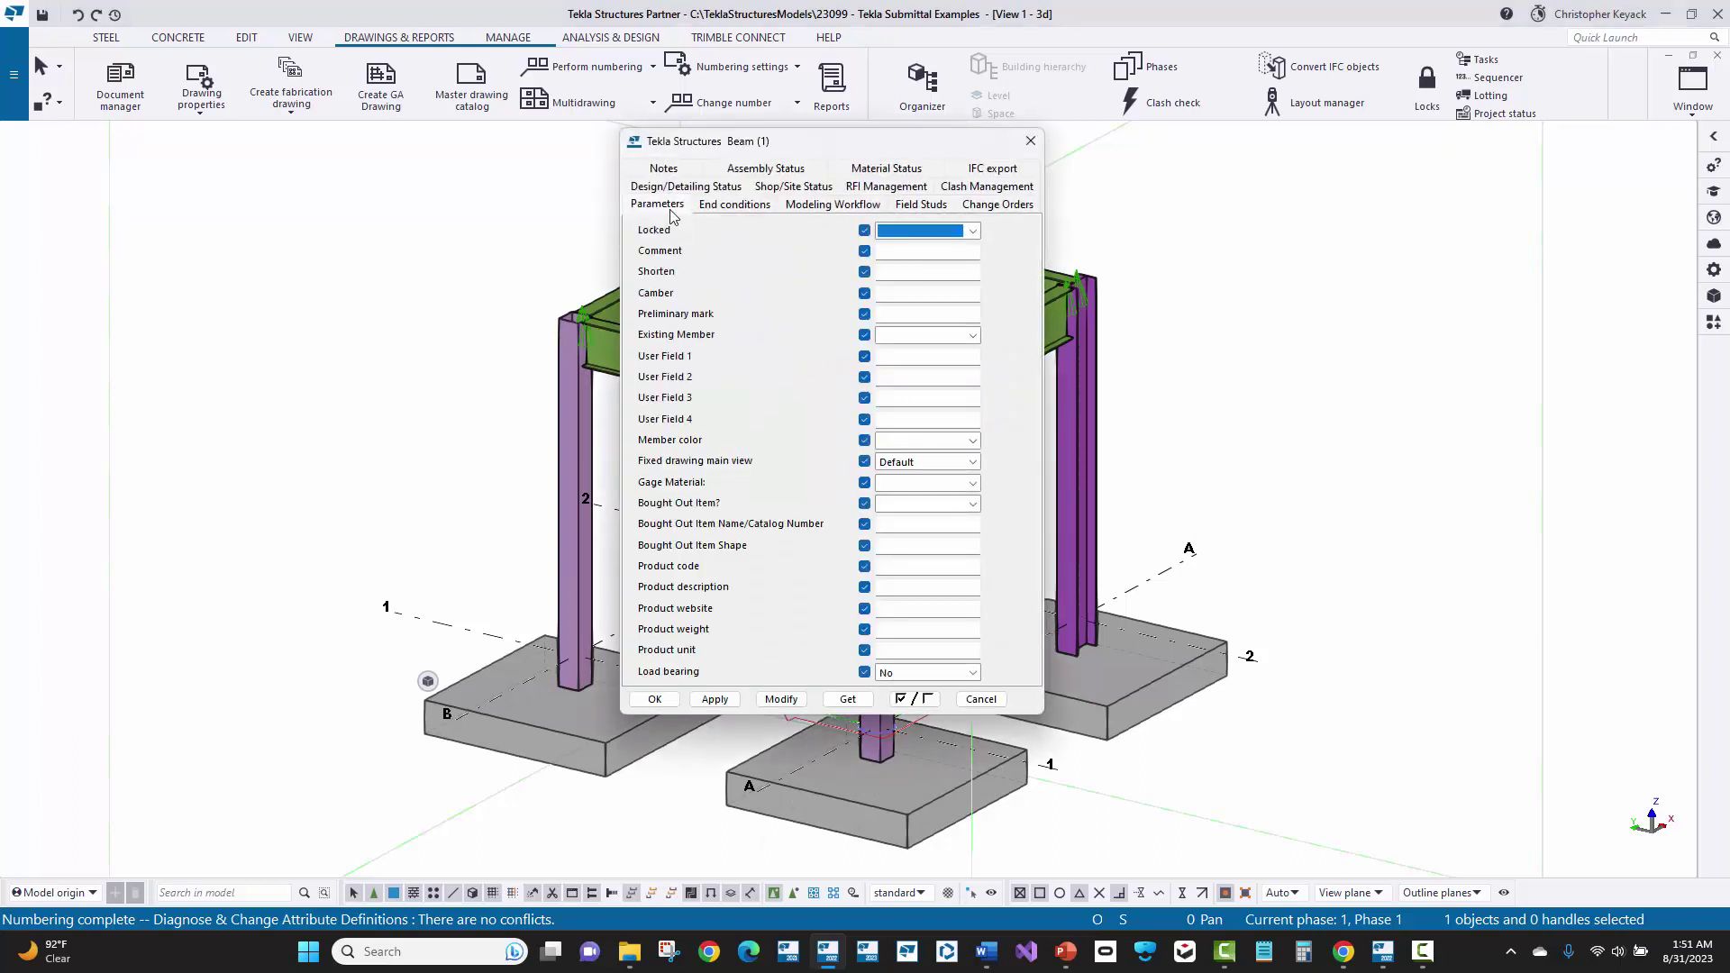
{"action": "left_click", "coordinate": [903, 315]}
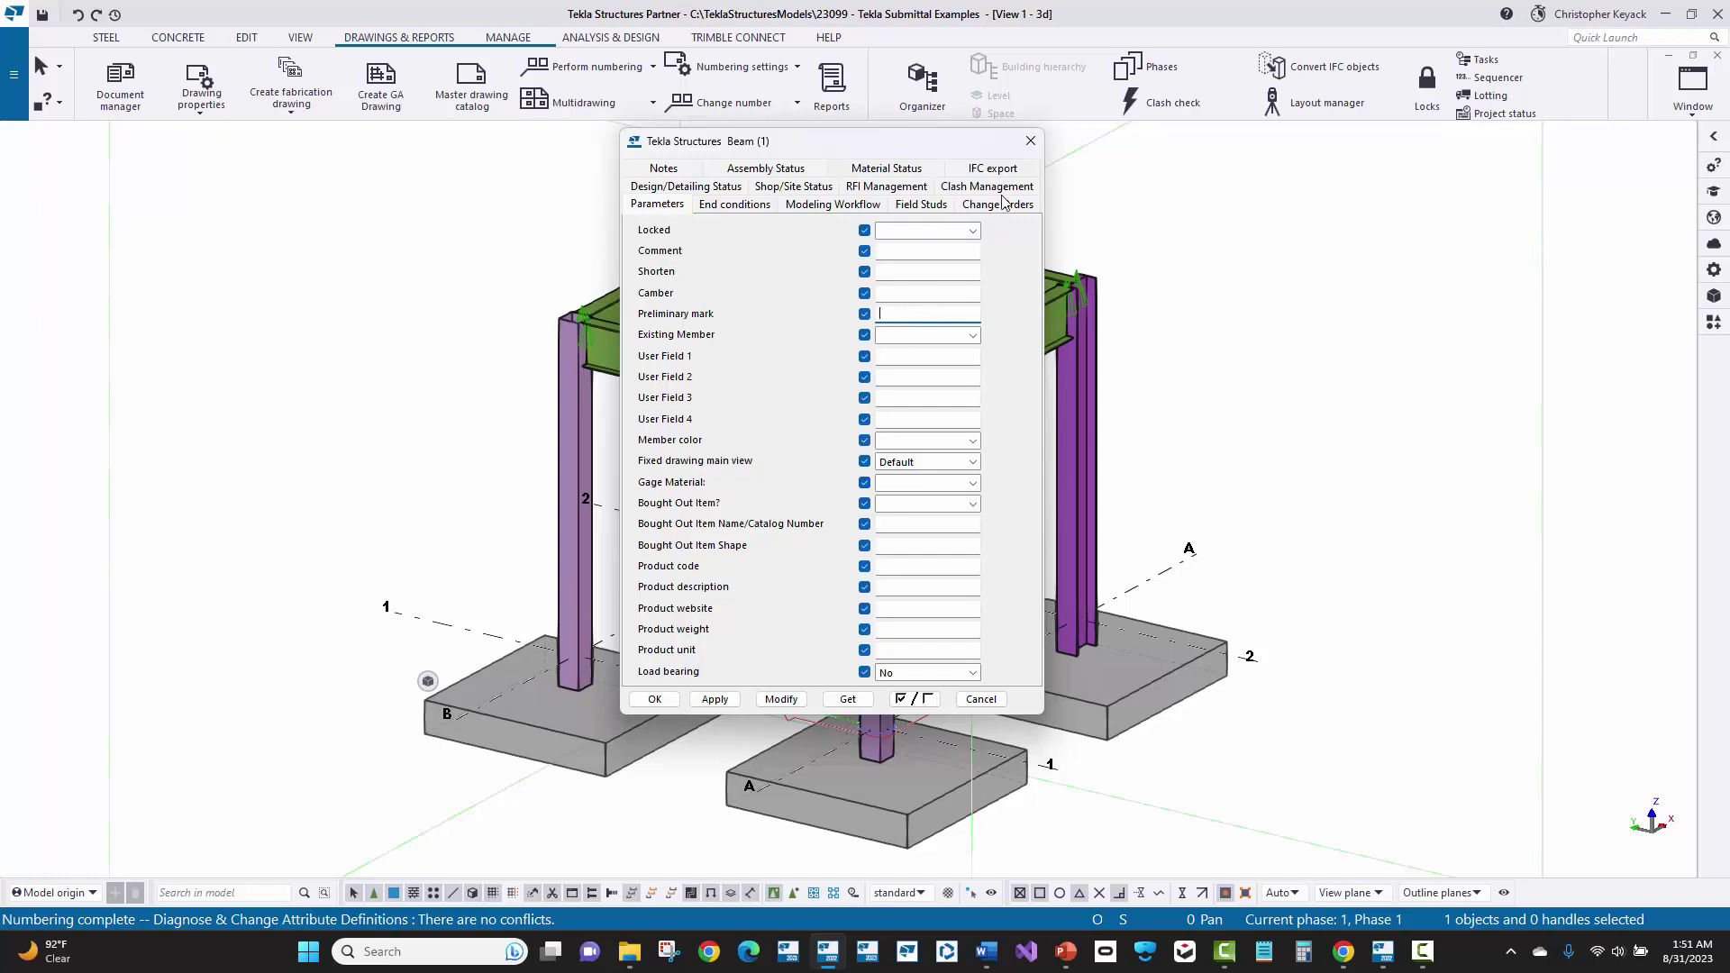
{"action": "left_click", "coordinate": [1030, 141]}
{"action": "left_click", "coordinate": [1036, 174]}
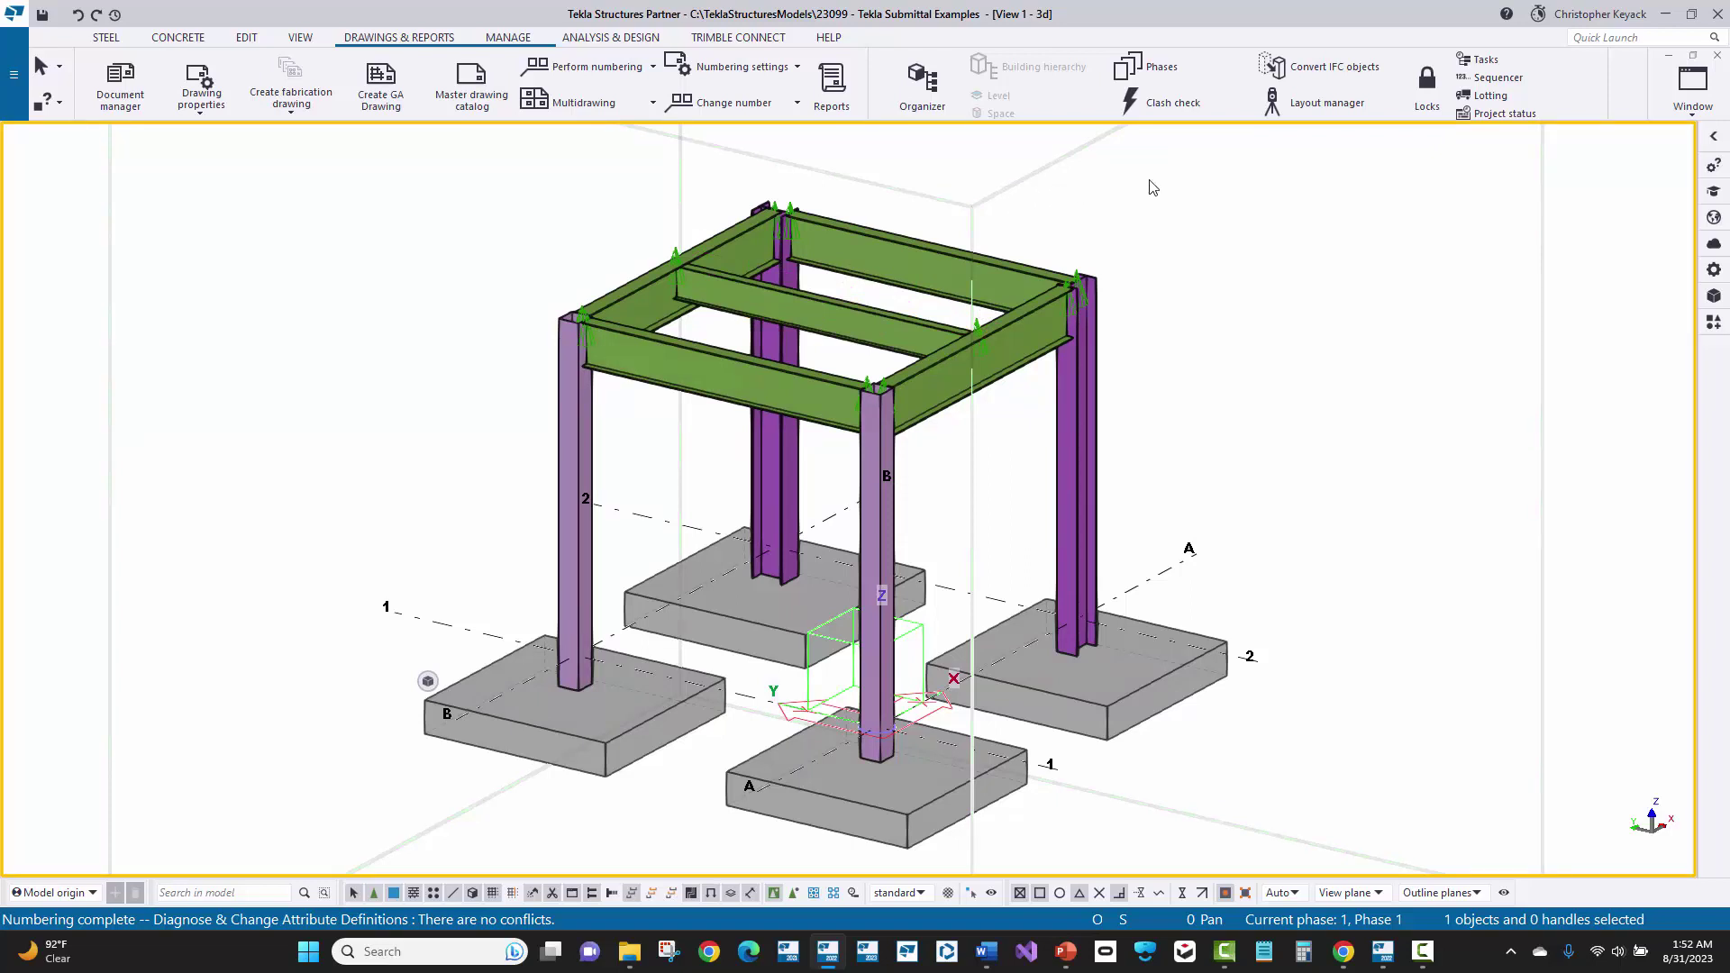
Save preliminary marks for all 19 selected steel frame members.
{"action": "left_click_drag", "start_coordinate": [1162, 180], "coordinate": [441, 467]}
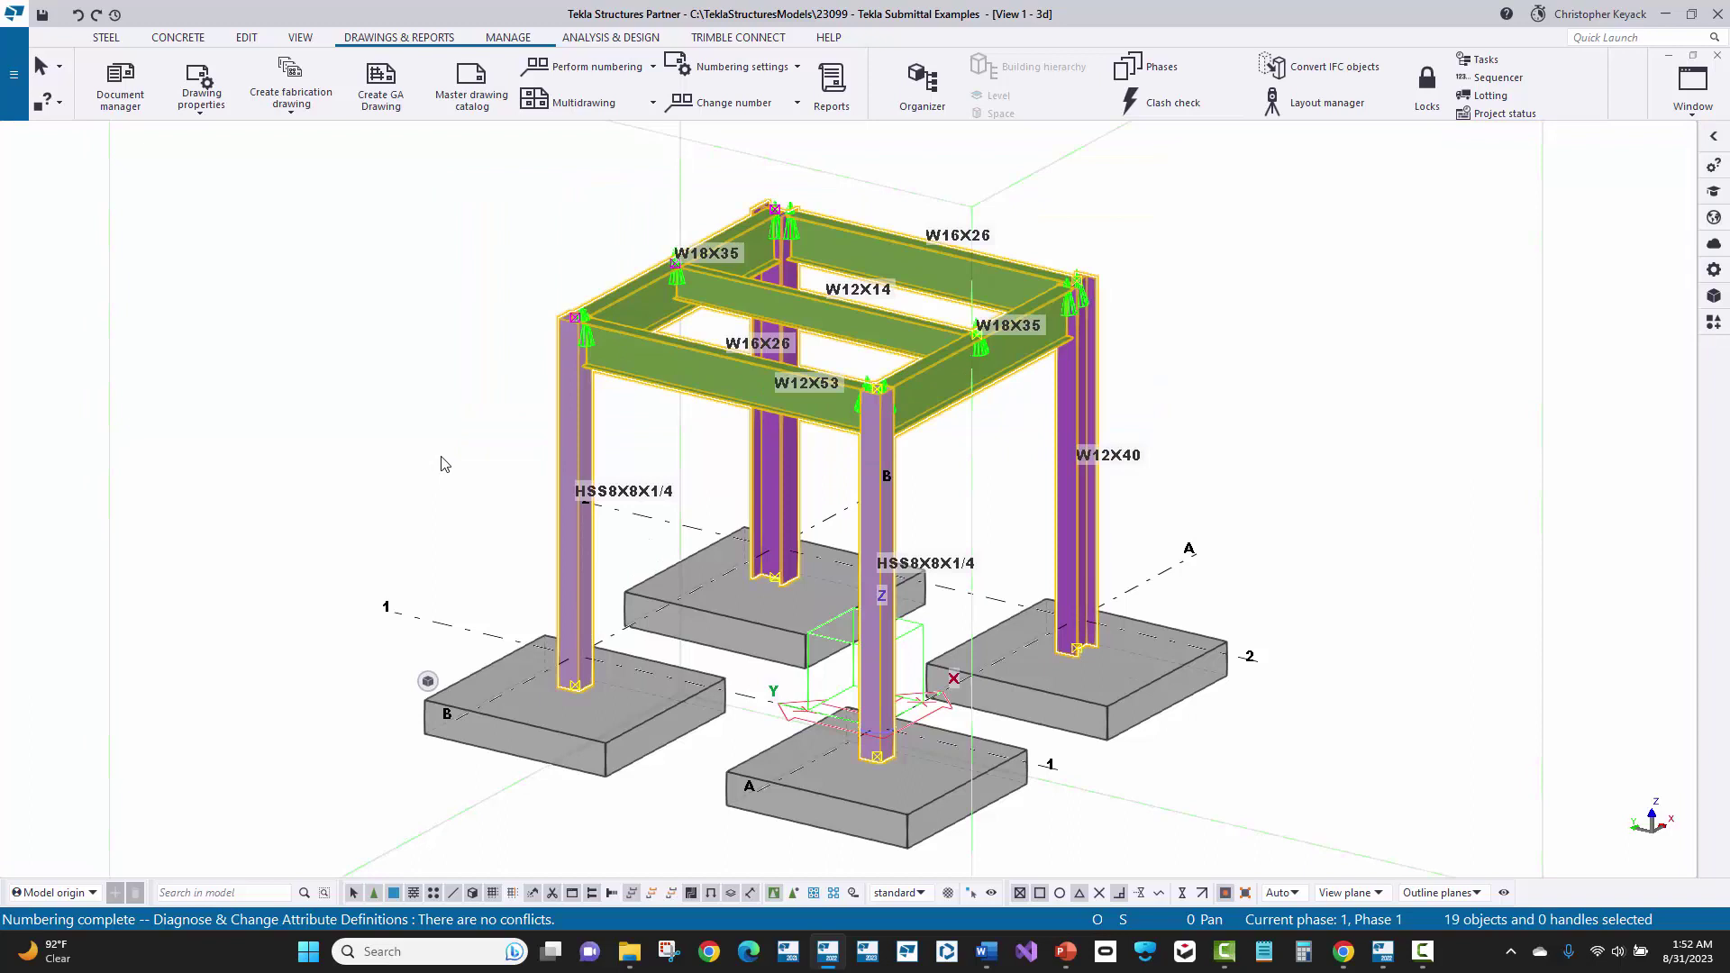
{"action": "left_click", "coordinate": [726, 70]}
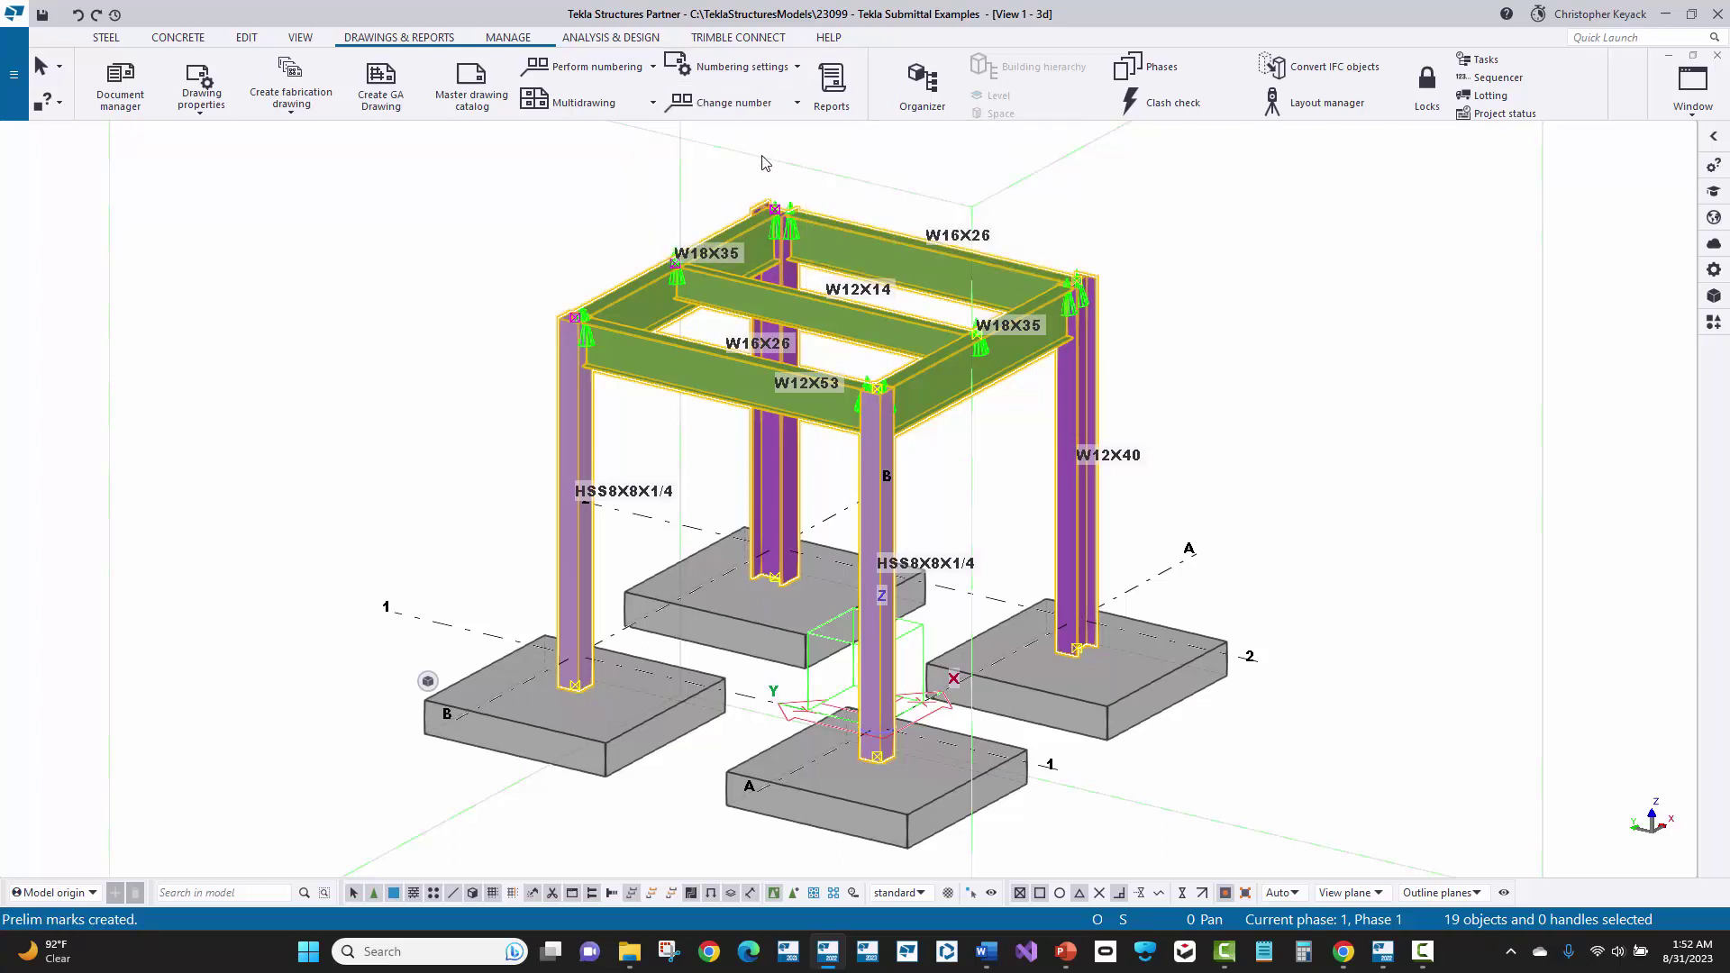
{"action": "left_click", "coordinate": [995, 200]}
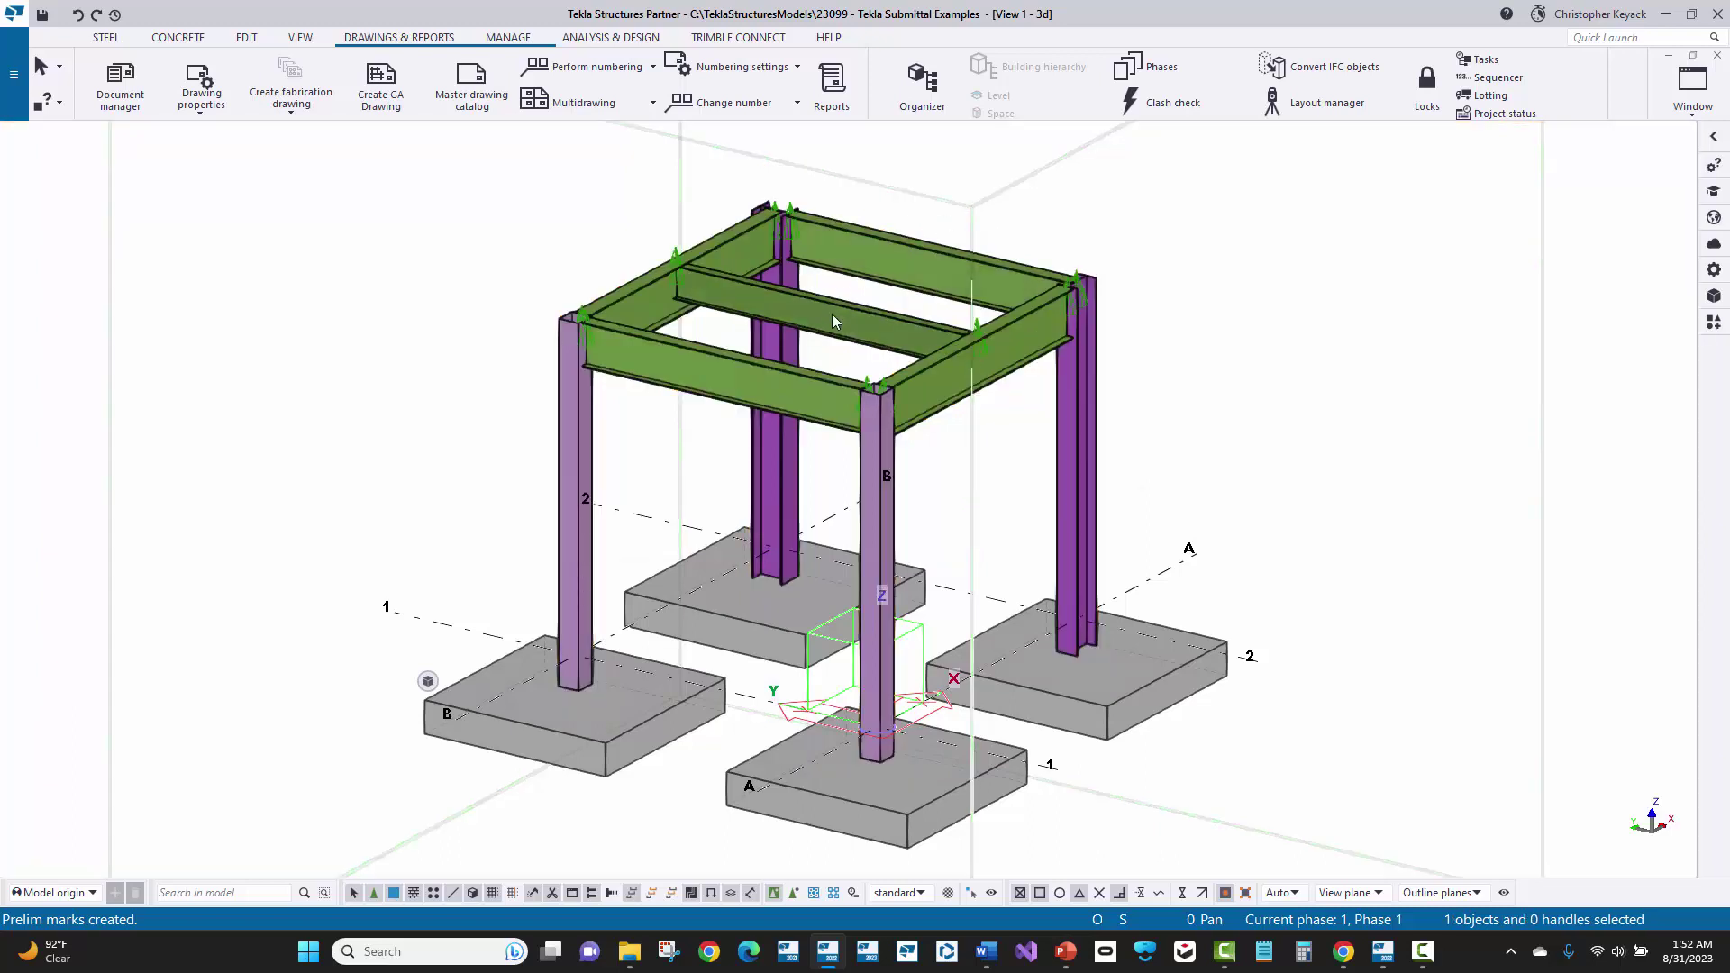
Confirm the W12X14 beam's Preliminary mark now reads B6.
{"action": "left_click", "coordinate": [831, 314]}
{"action": "right_click", "coordinate": [831, 313]}
{"action": "left_click", "coordinate": [869, 373]}
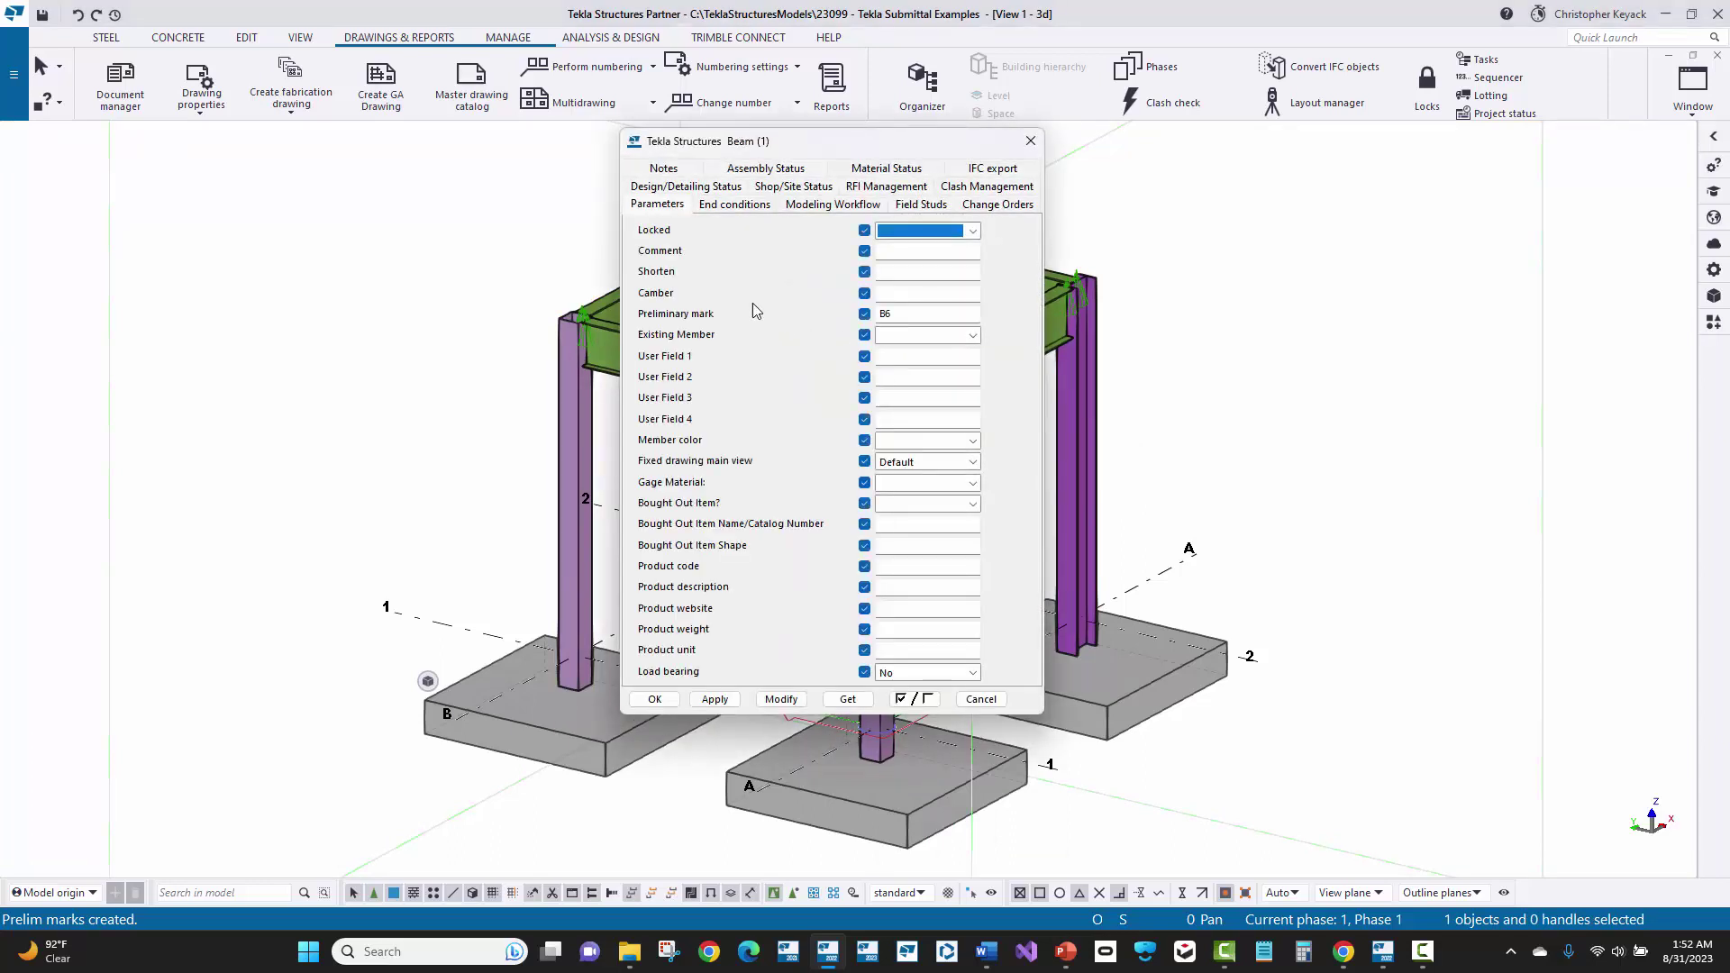
{"action": "left_click", "coordinate": [906, 315]}
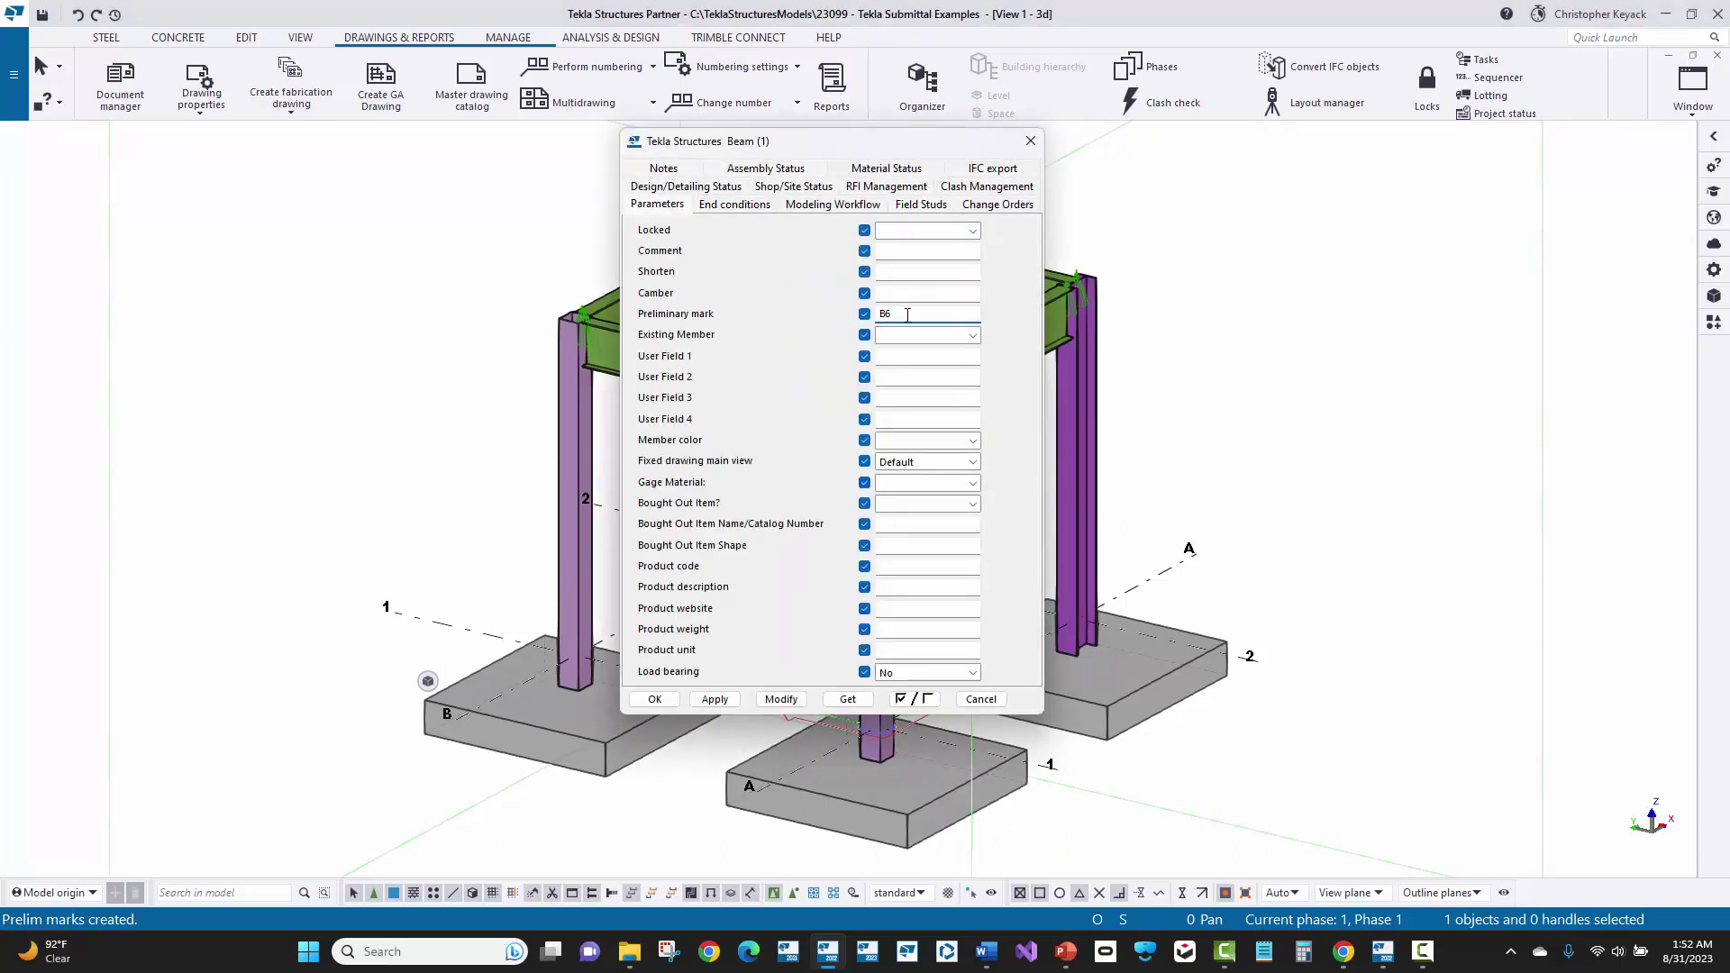
{"action": "left_click", "coordinate": [1030, 141]}
{"action": "scroll", "coordinate": [1009, 225], "scroll_direction": "up", "scroll_amount": 4}
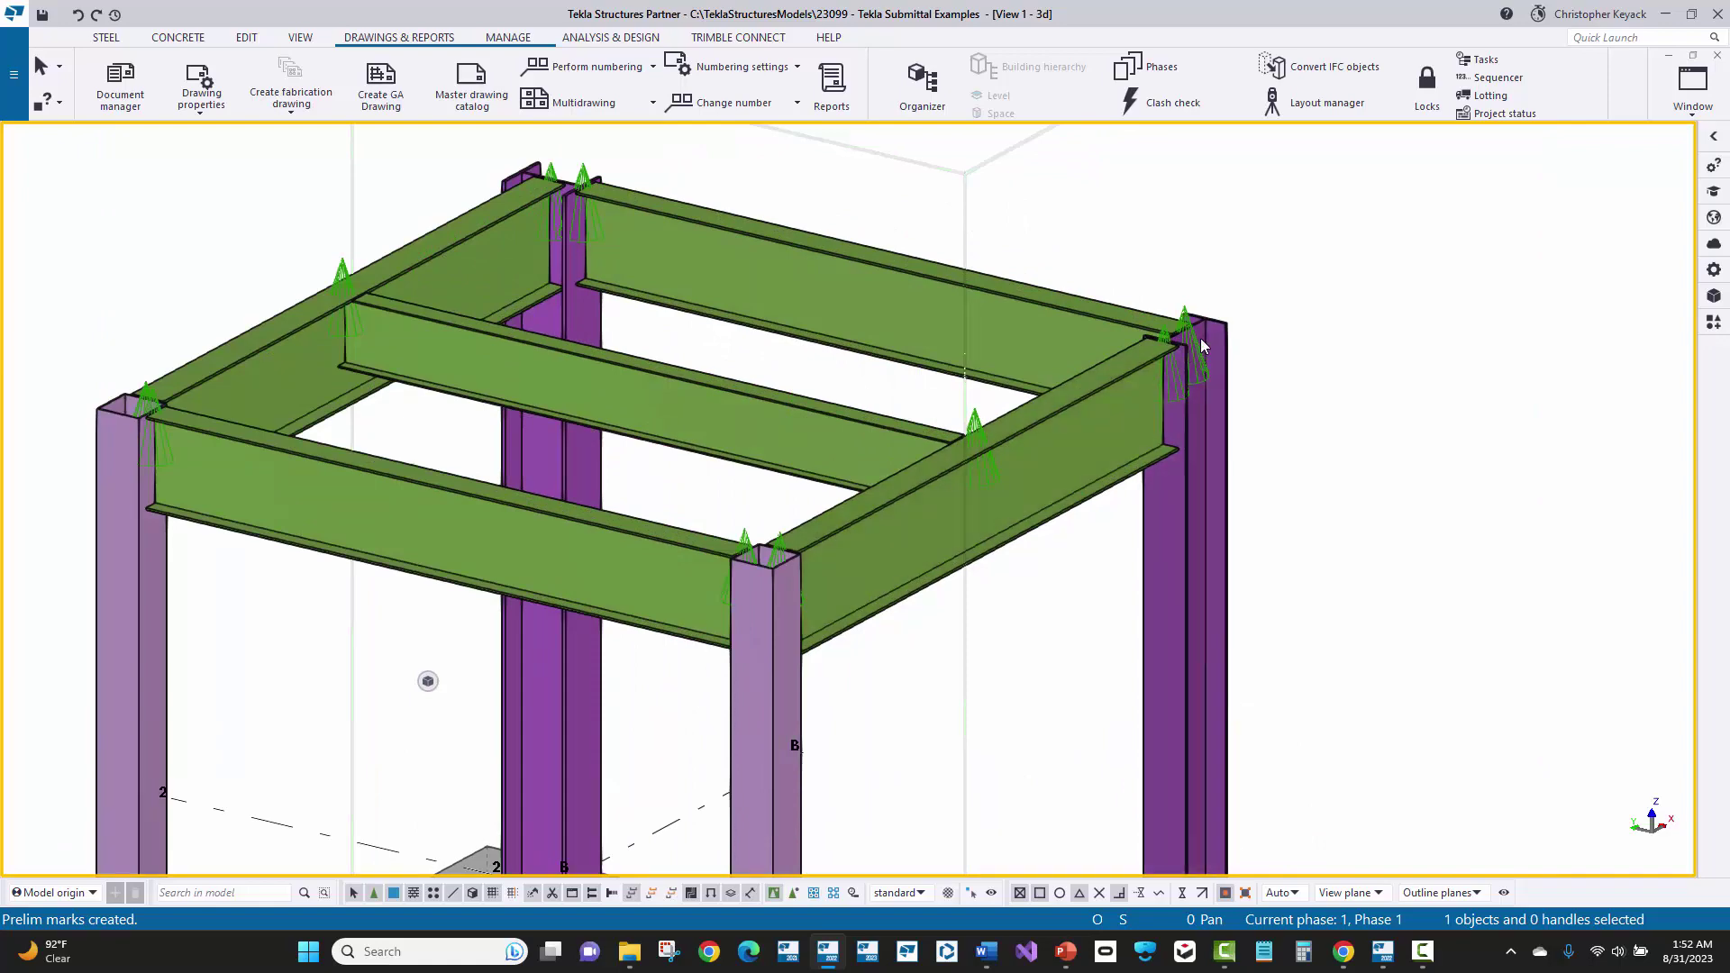
{"action": "scroll", "coordinate": [1177, 355], "scroll_direction": "up", "scroll_amount": 4}
{"action": "scroll", "coordinate": [1146, 359], "scroll_direction": "down", "scroll_amount": 4}
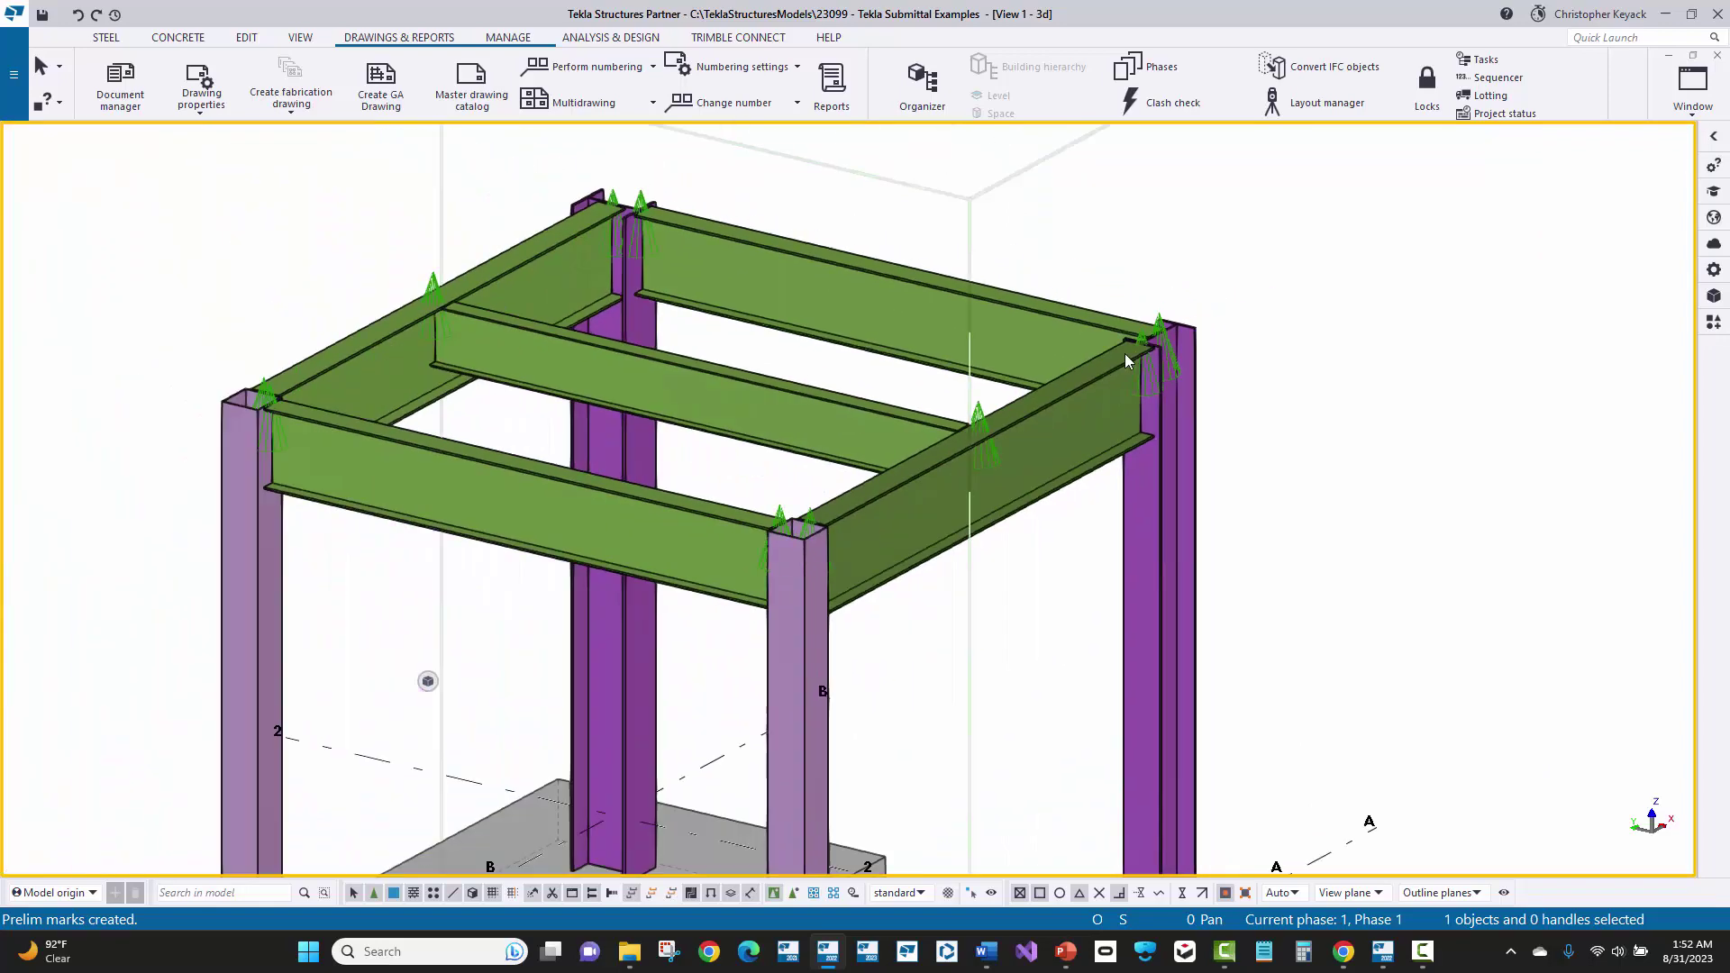
Select the W18X35 beams and the W12X40, HSS and W12X53 columns in turn.
{"action": "left_click", "coordinate": [1062, 415]}
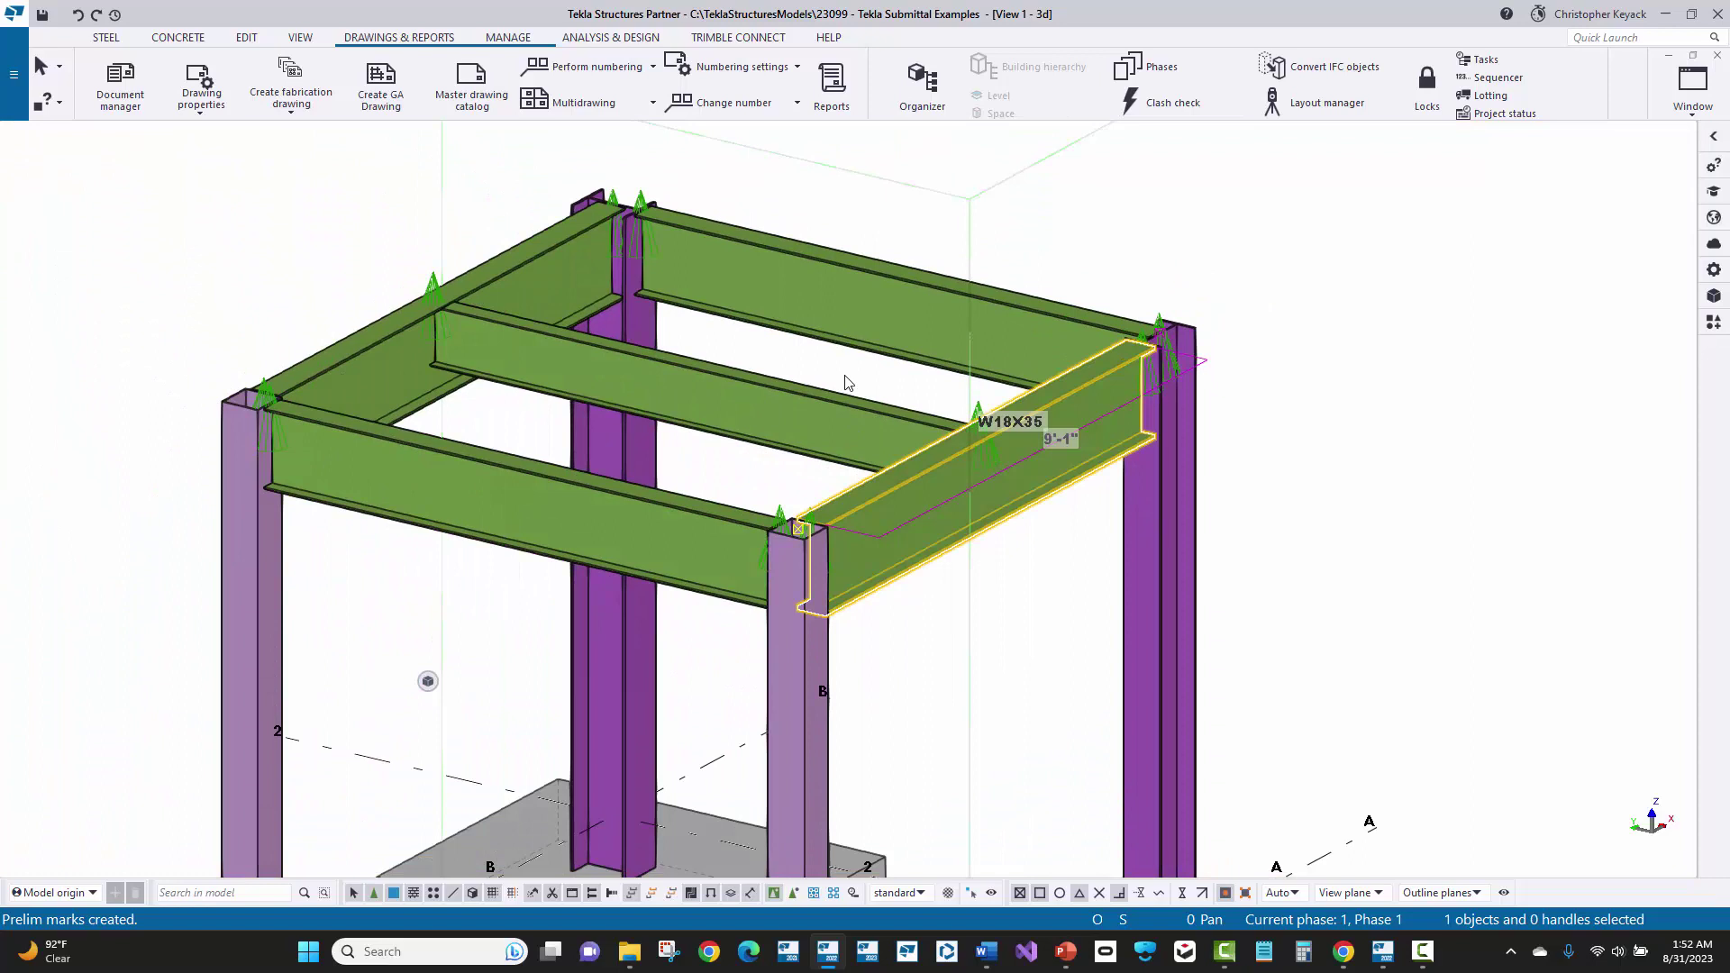
{"action": "left_click", "coordinate": [530, 265]}
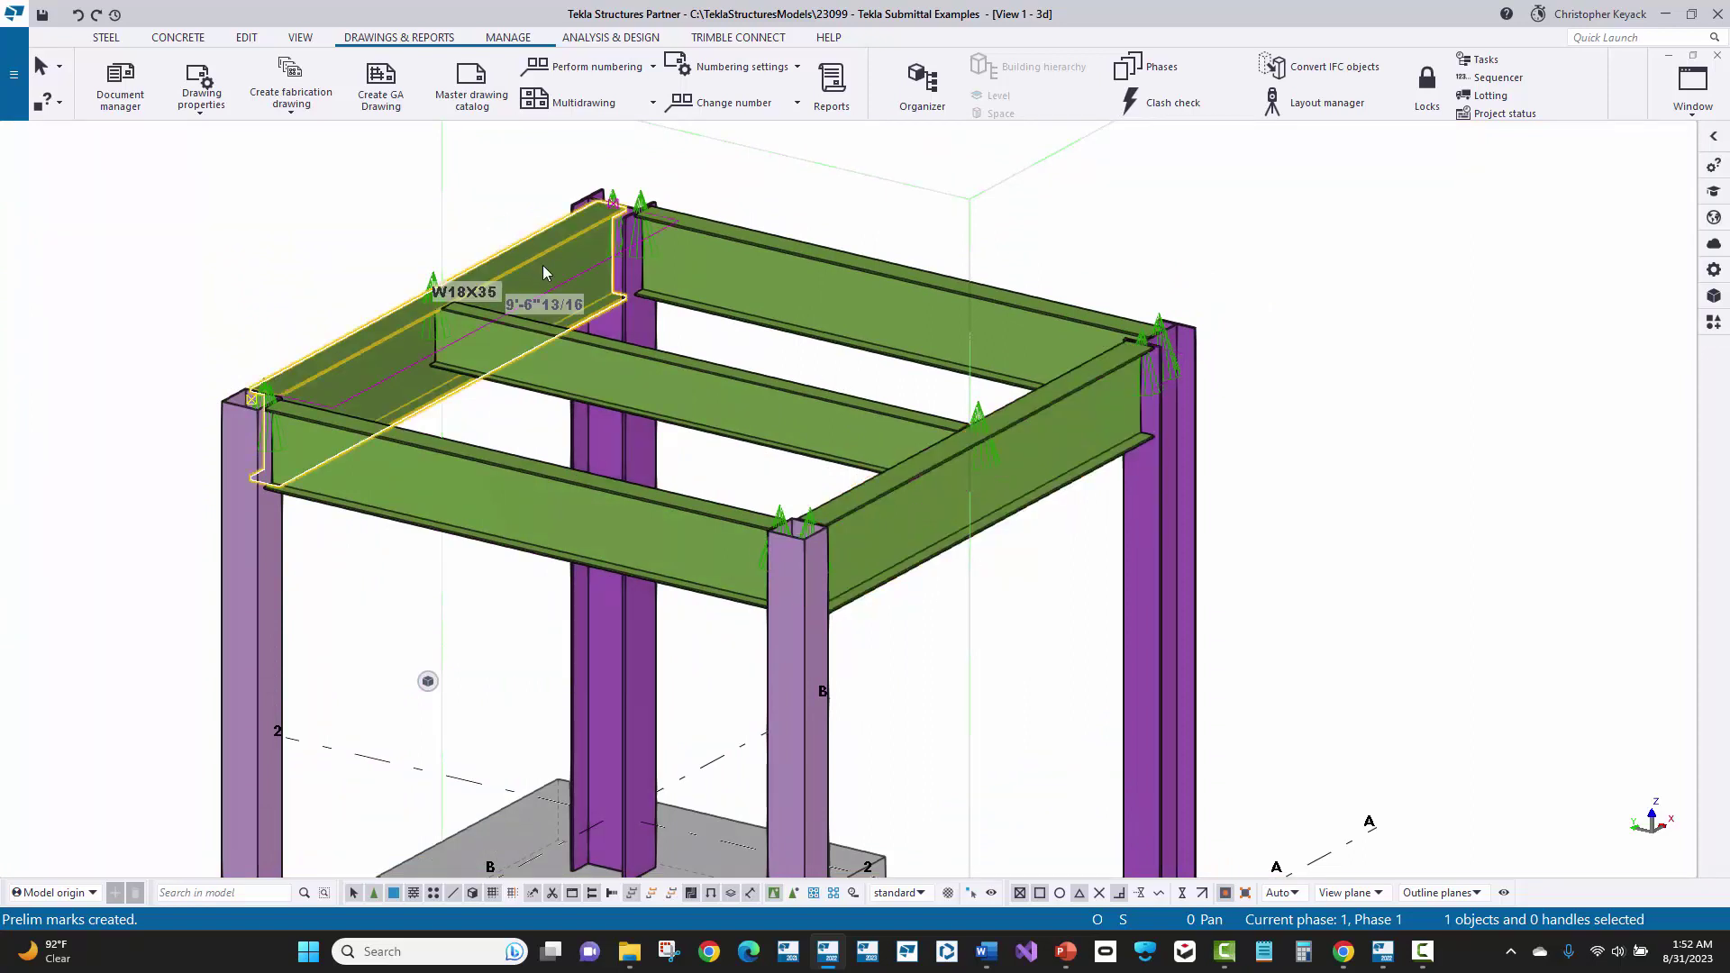
{"action": "left_click", "coordinate": [1079, 451]}
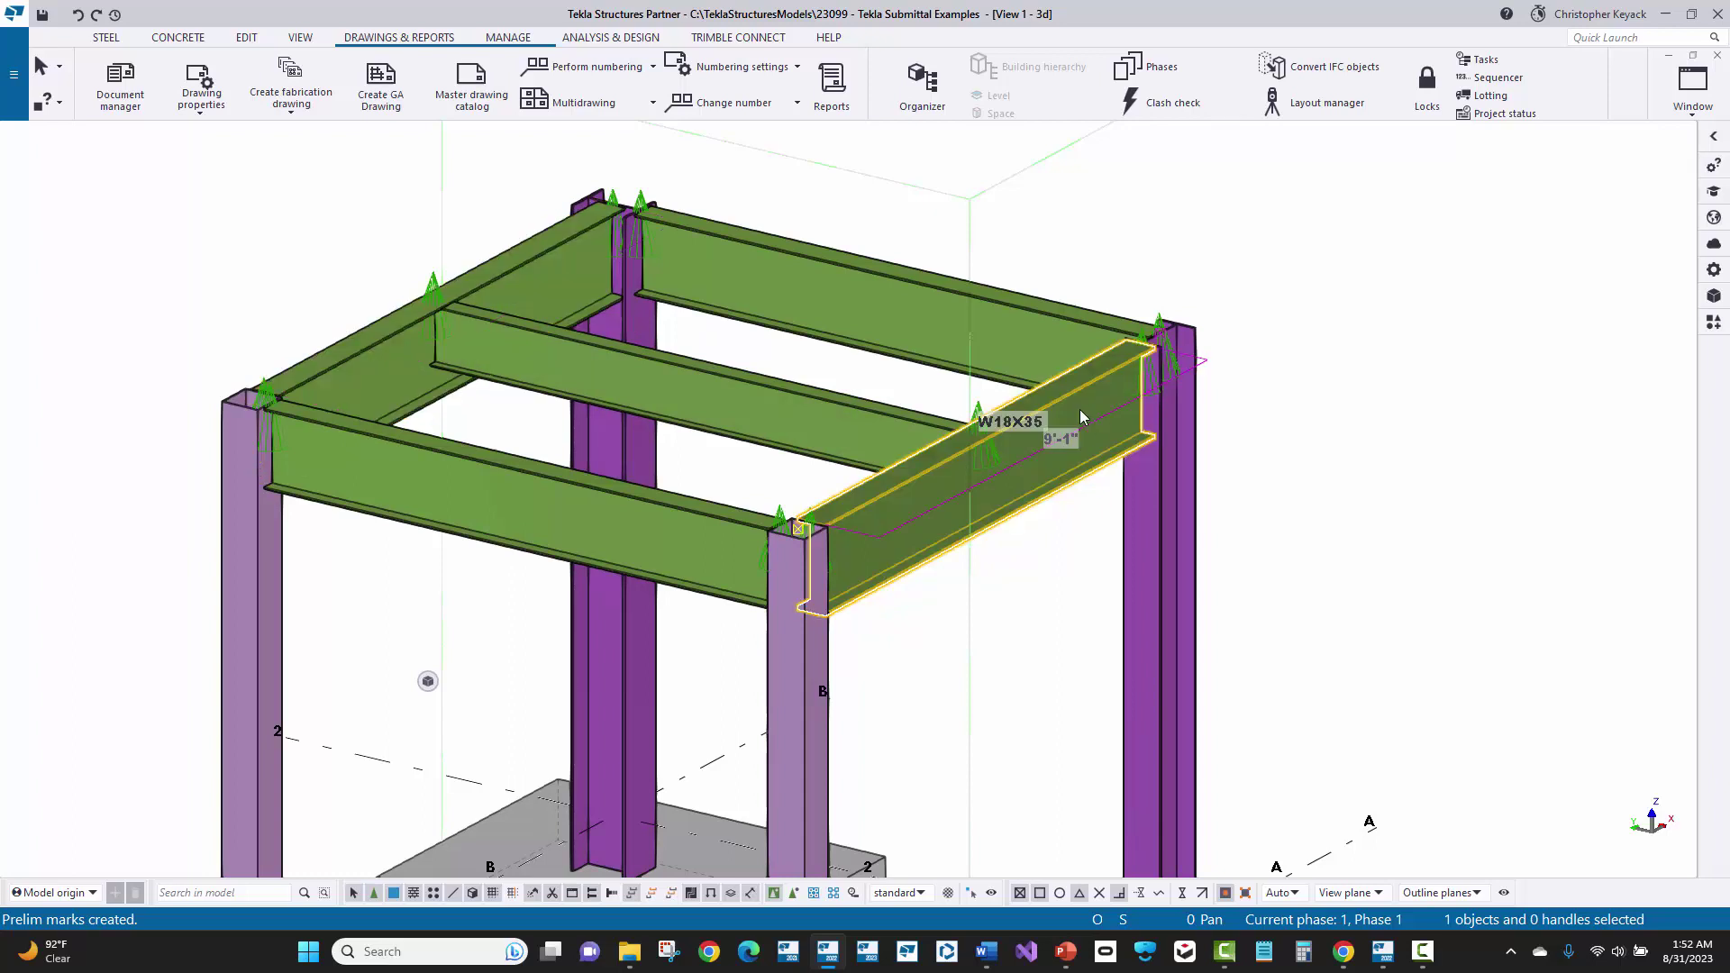
{"action": "left_click", "coordinate": [552, 263]}
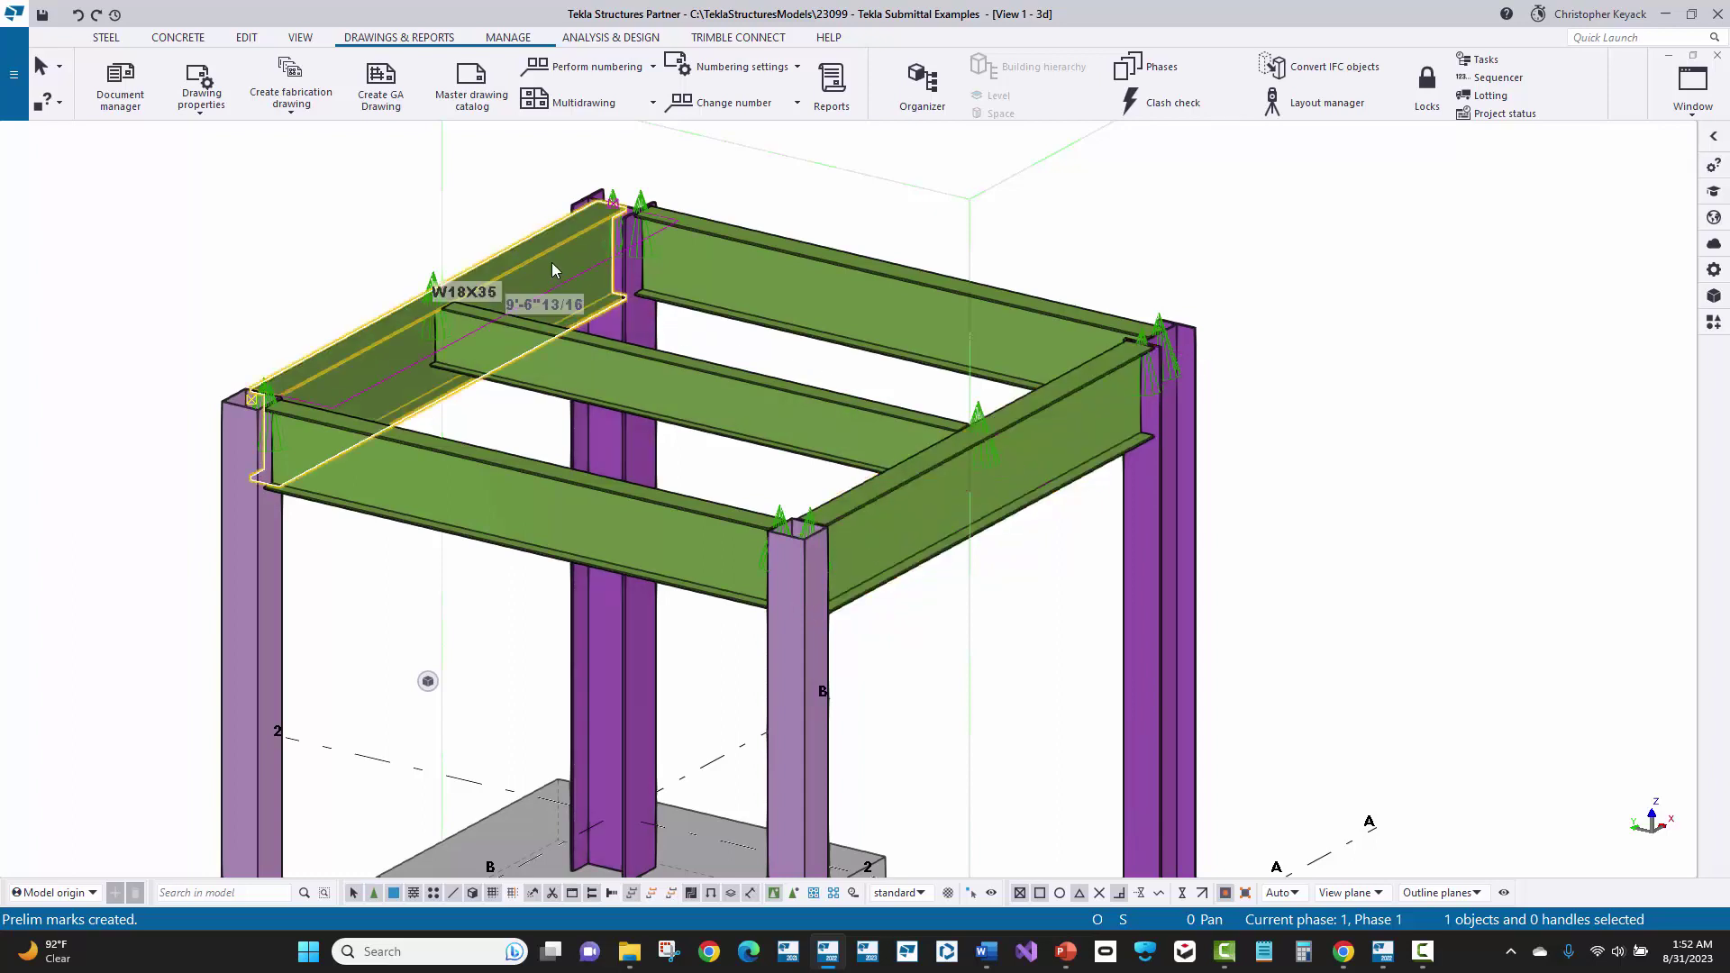
{"action": "left_click", "coordinate": [1094, 381]}
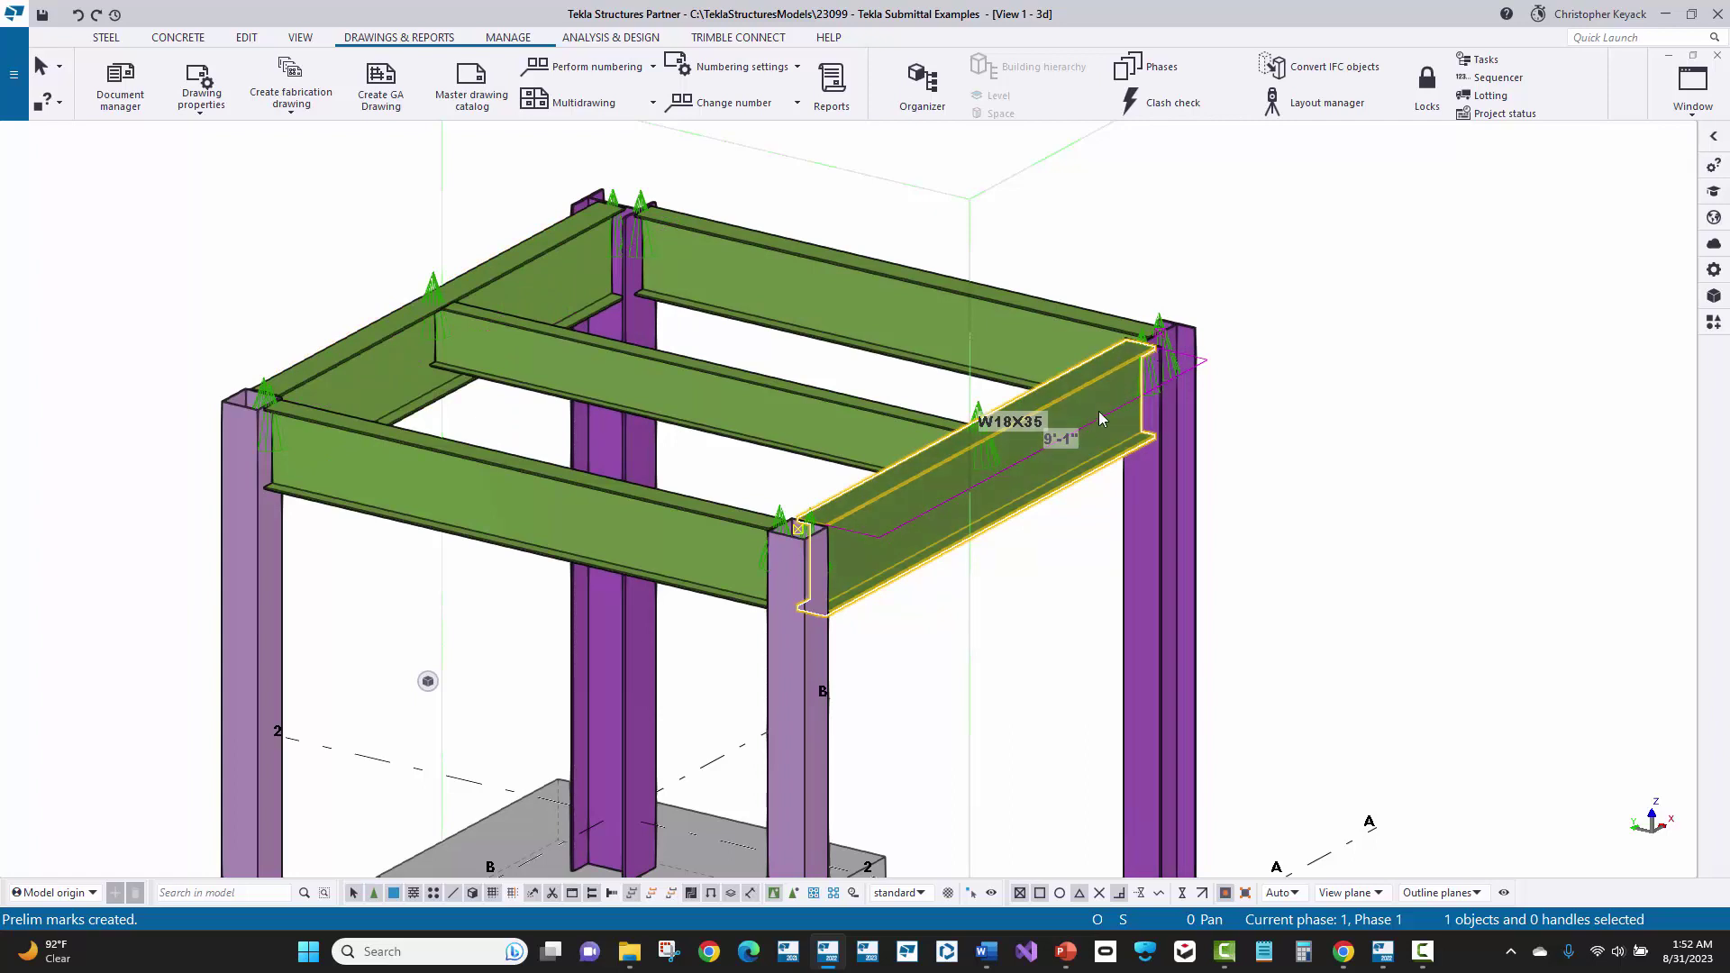
{"action": "left_click", "coordinate": [1148, 510]}
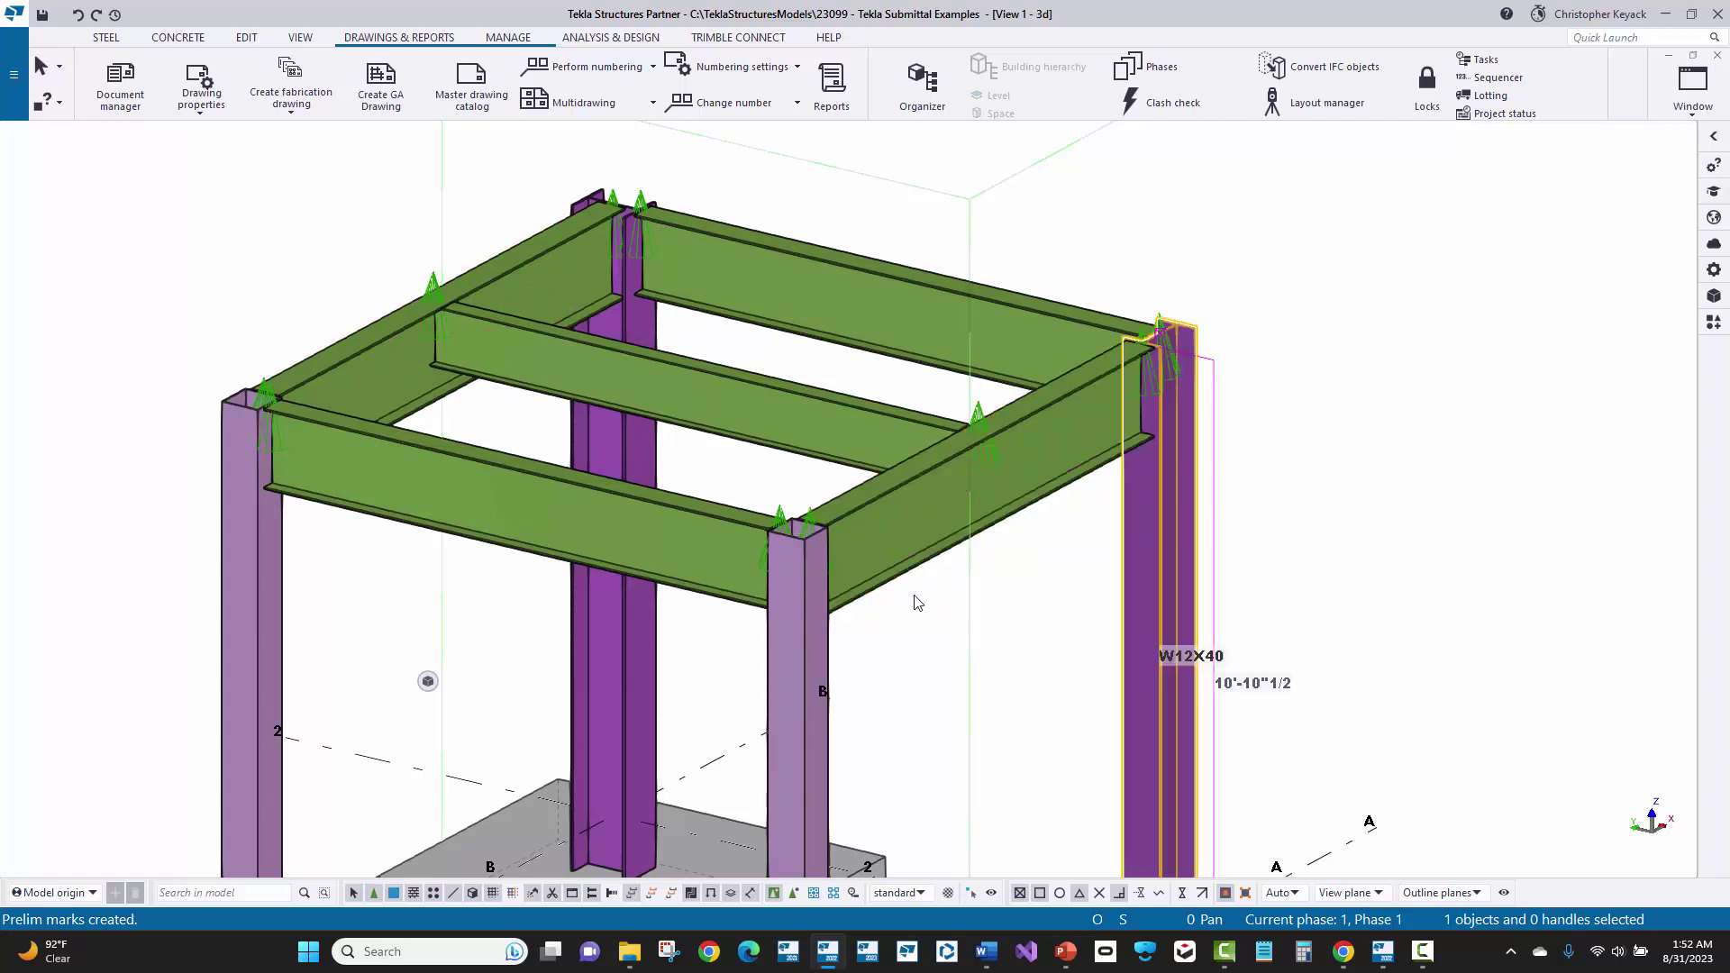
{"action": "left_click", "coordinate": [792, 676]}
{"action": "left_click", "coordinate": [232, 602]}
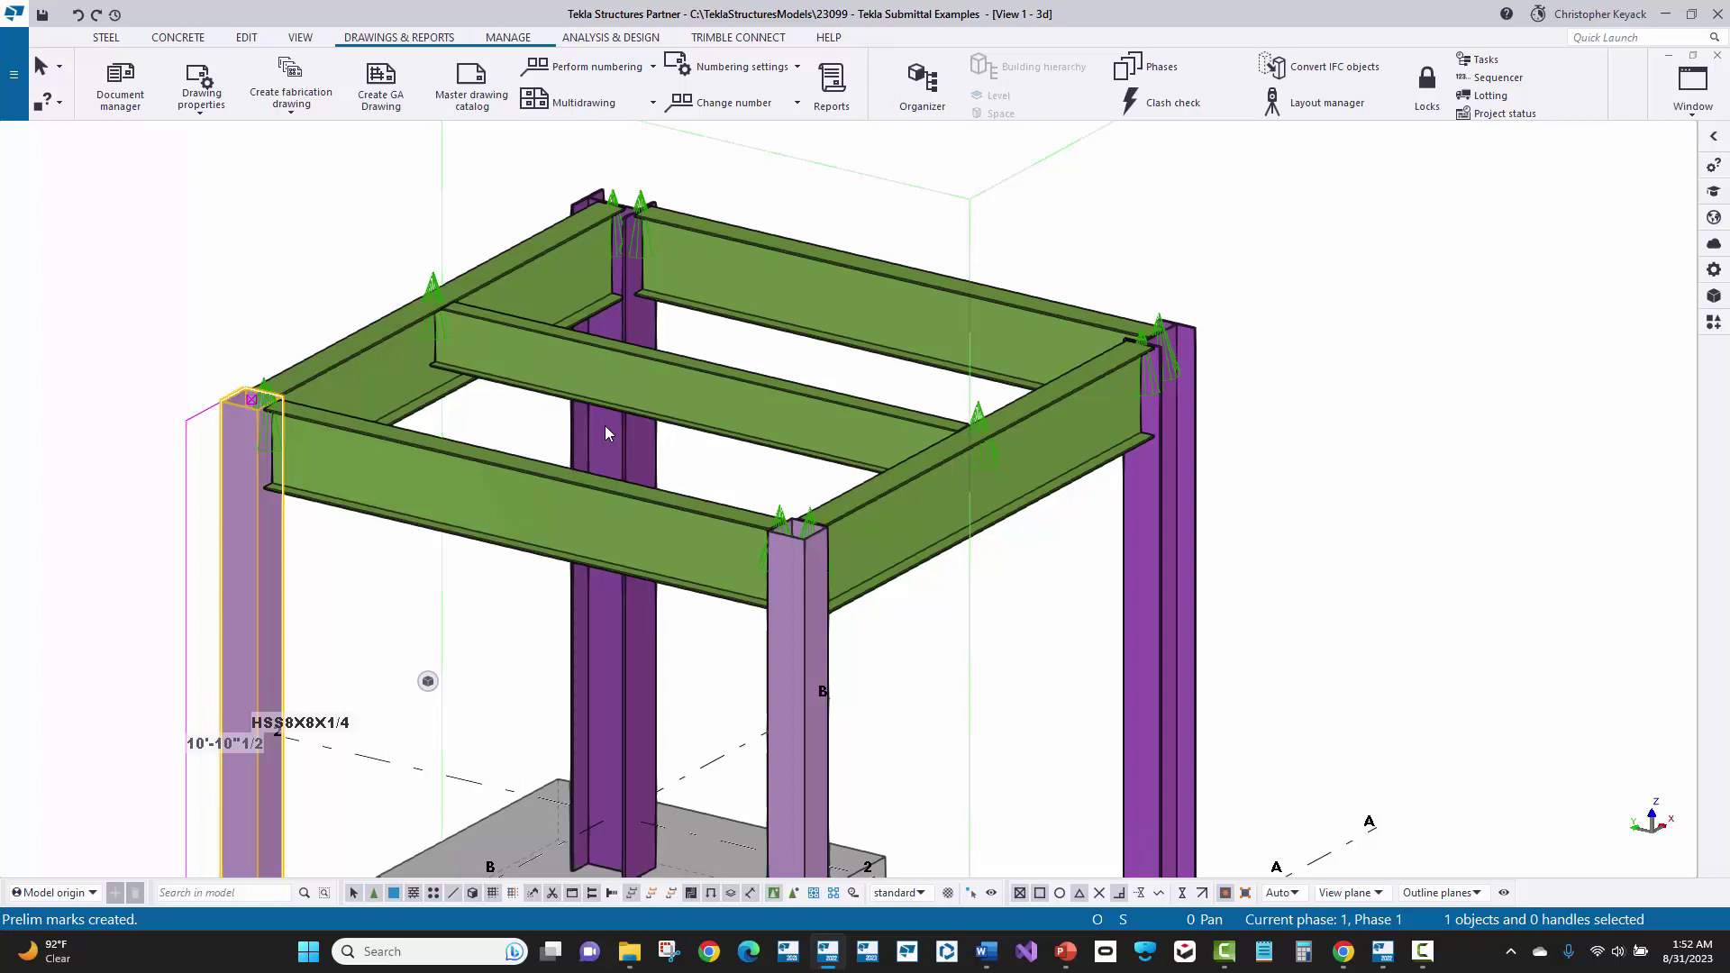
{"action": "left_click", "coordinate": [602, 438]}
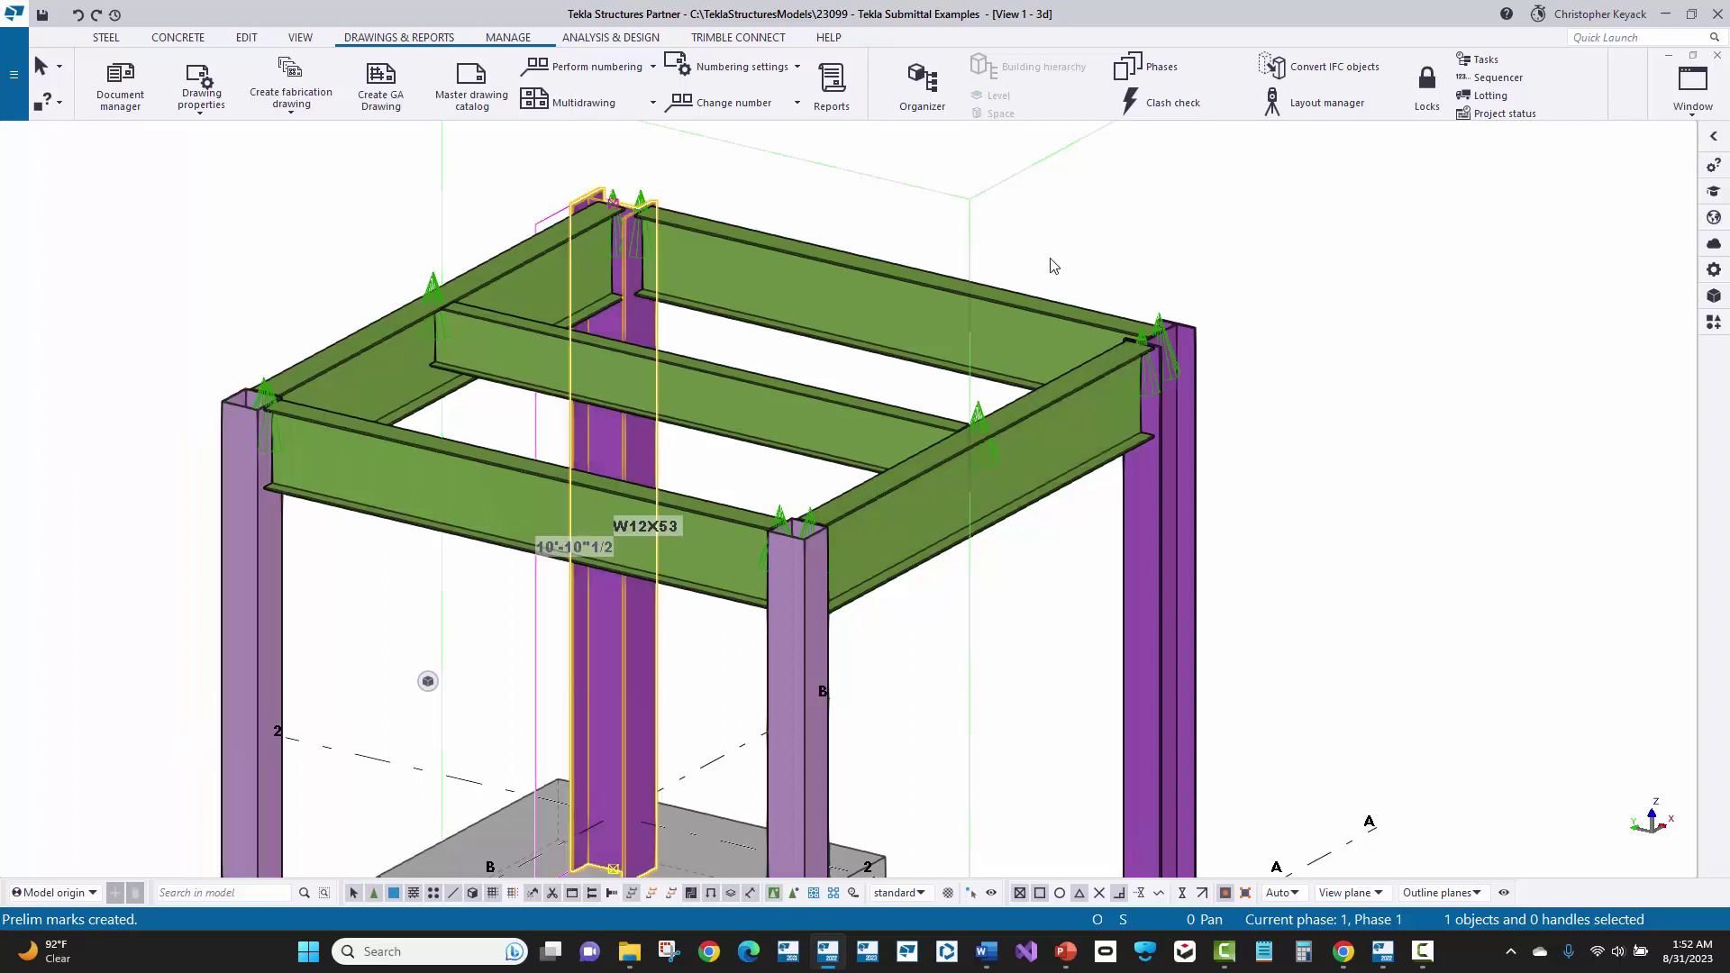
Check the right and back-left W18X35 beams carry preliminary marks B5 and B7.
{"action": "left_click", "coordinate": [1082, 413]}
{"action": "right_click", "coordinate": [1082, 413]}
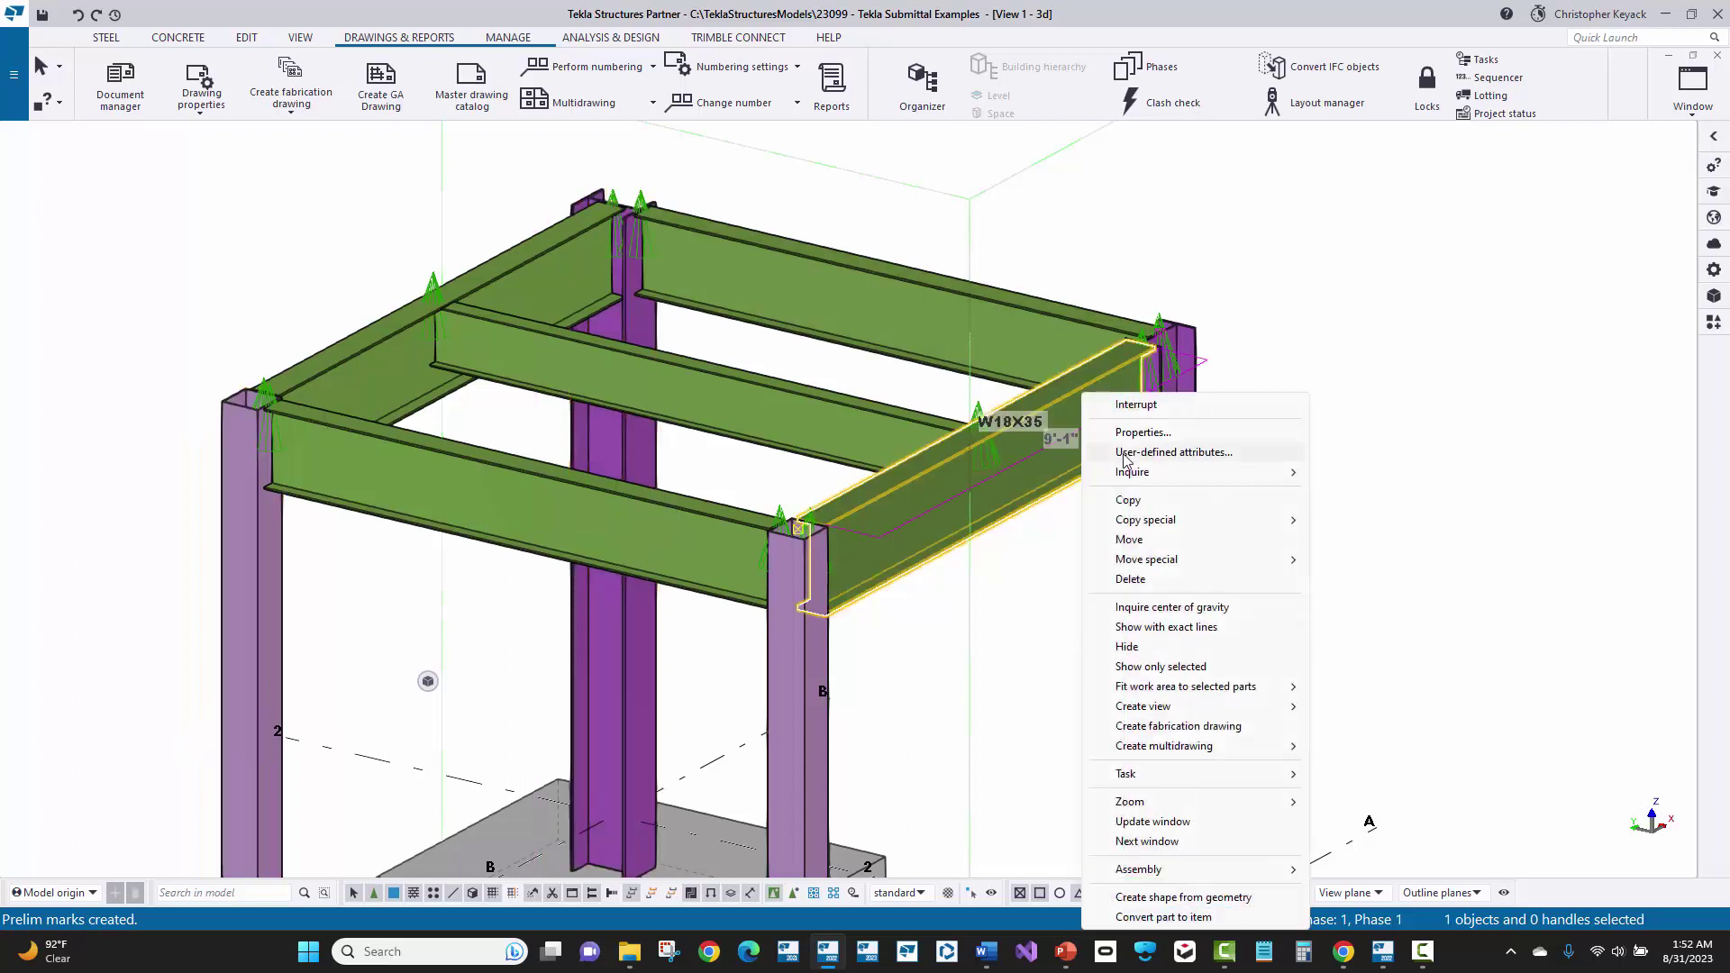
{"action": "left_click", "coordinate": [1126, 453]}
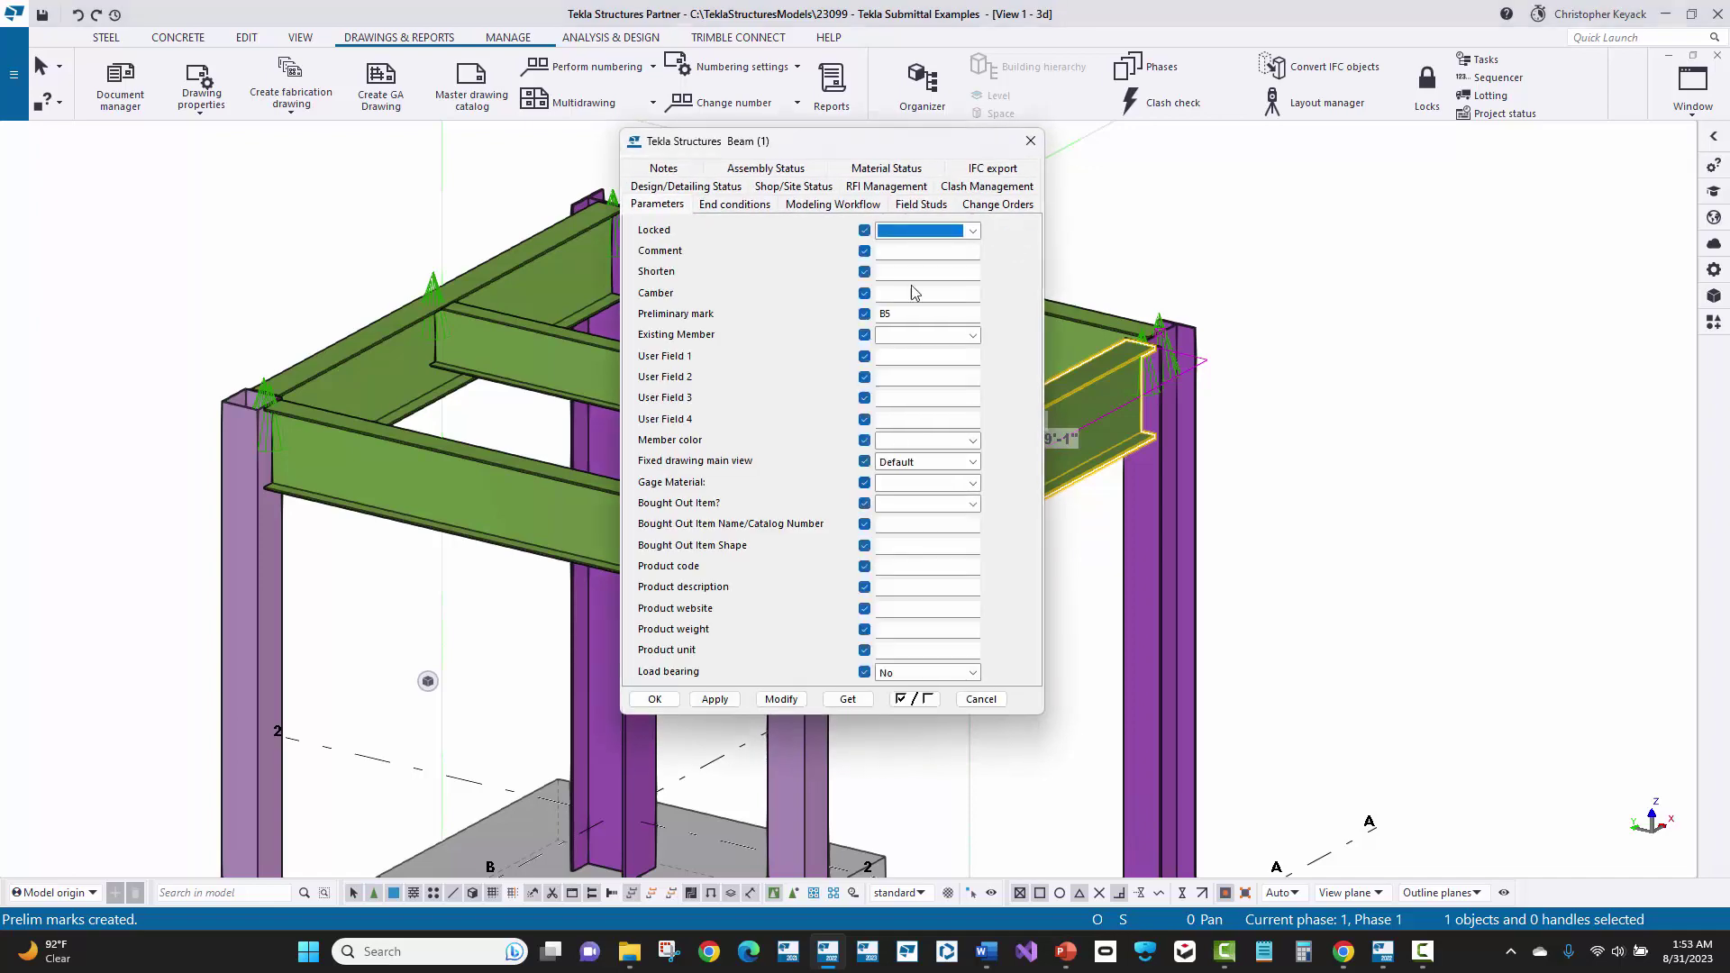
{"action": "left_click", "coordinate": [500, 267]}
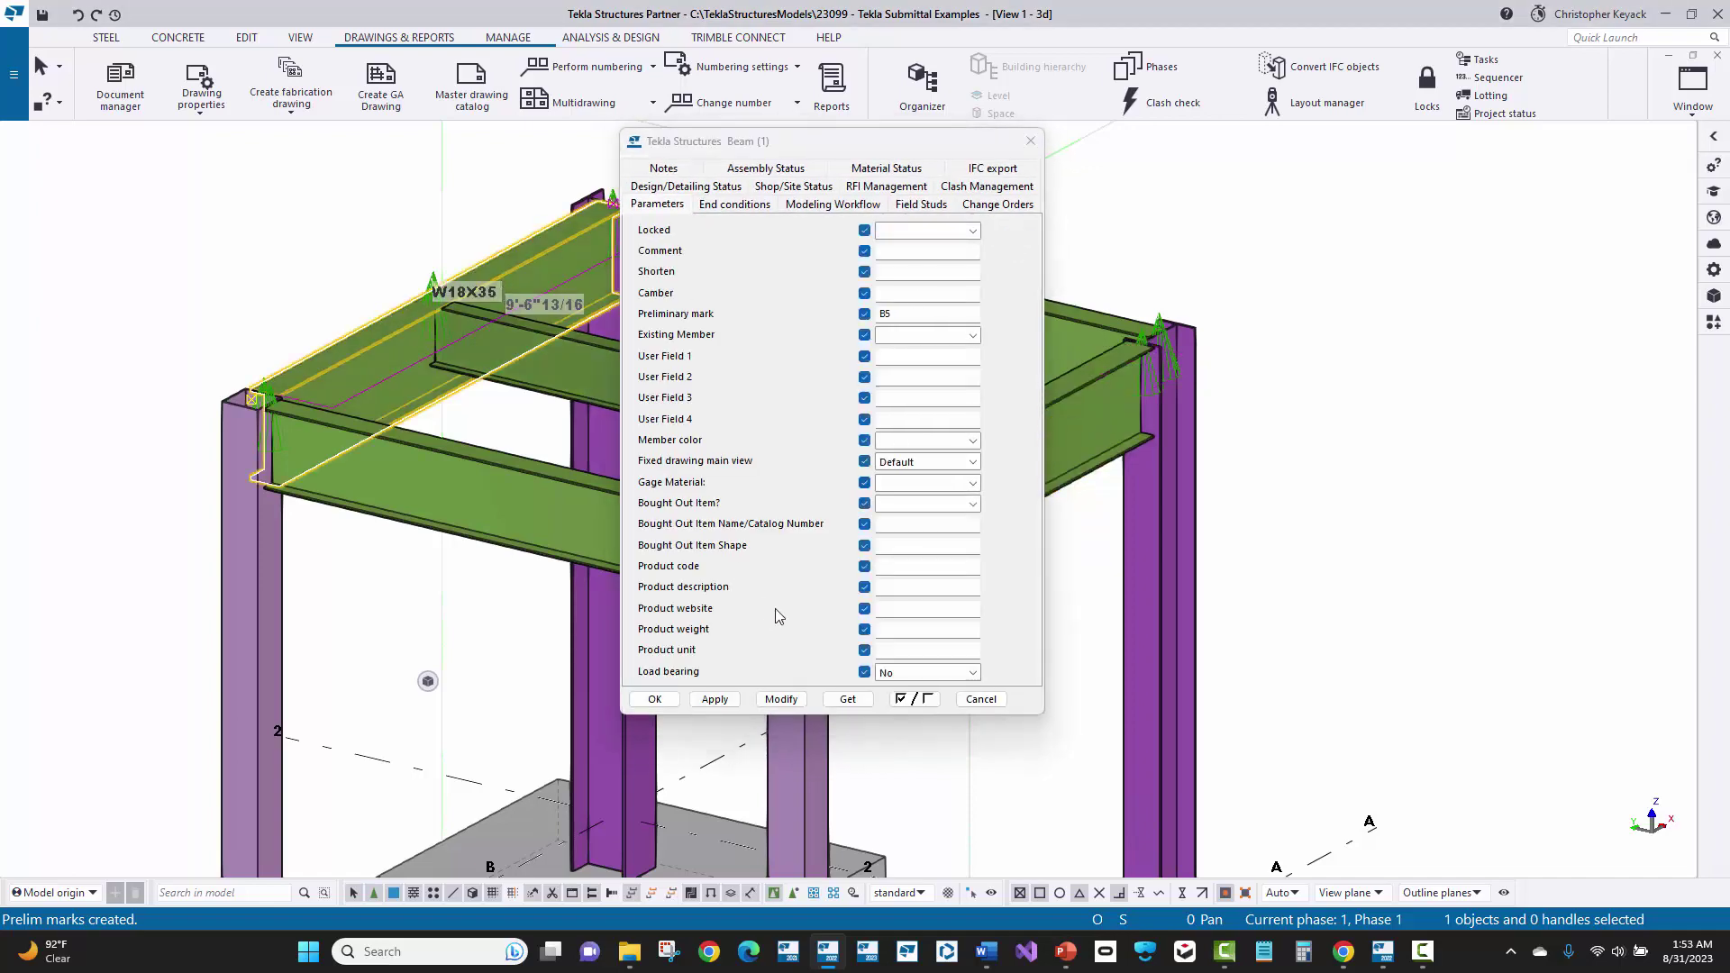
{"action": "left_click", "coordinate": [838, 701]}
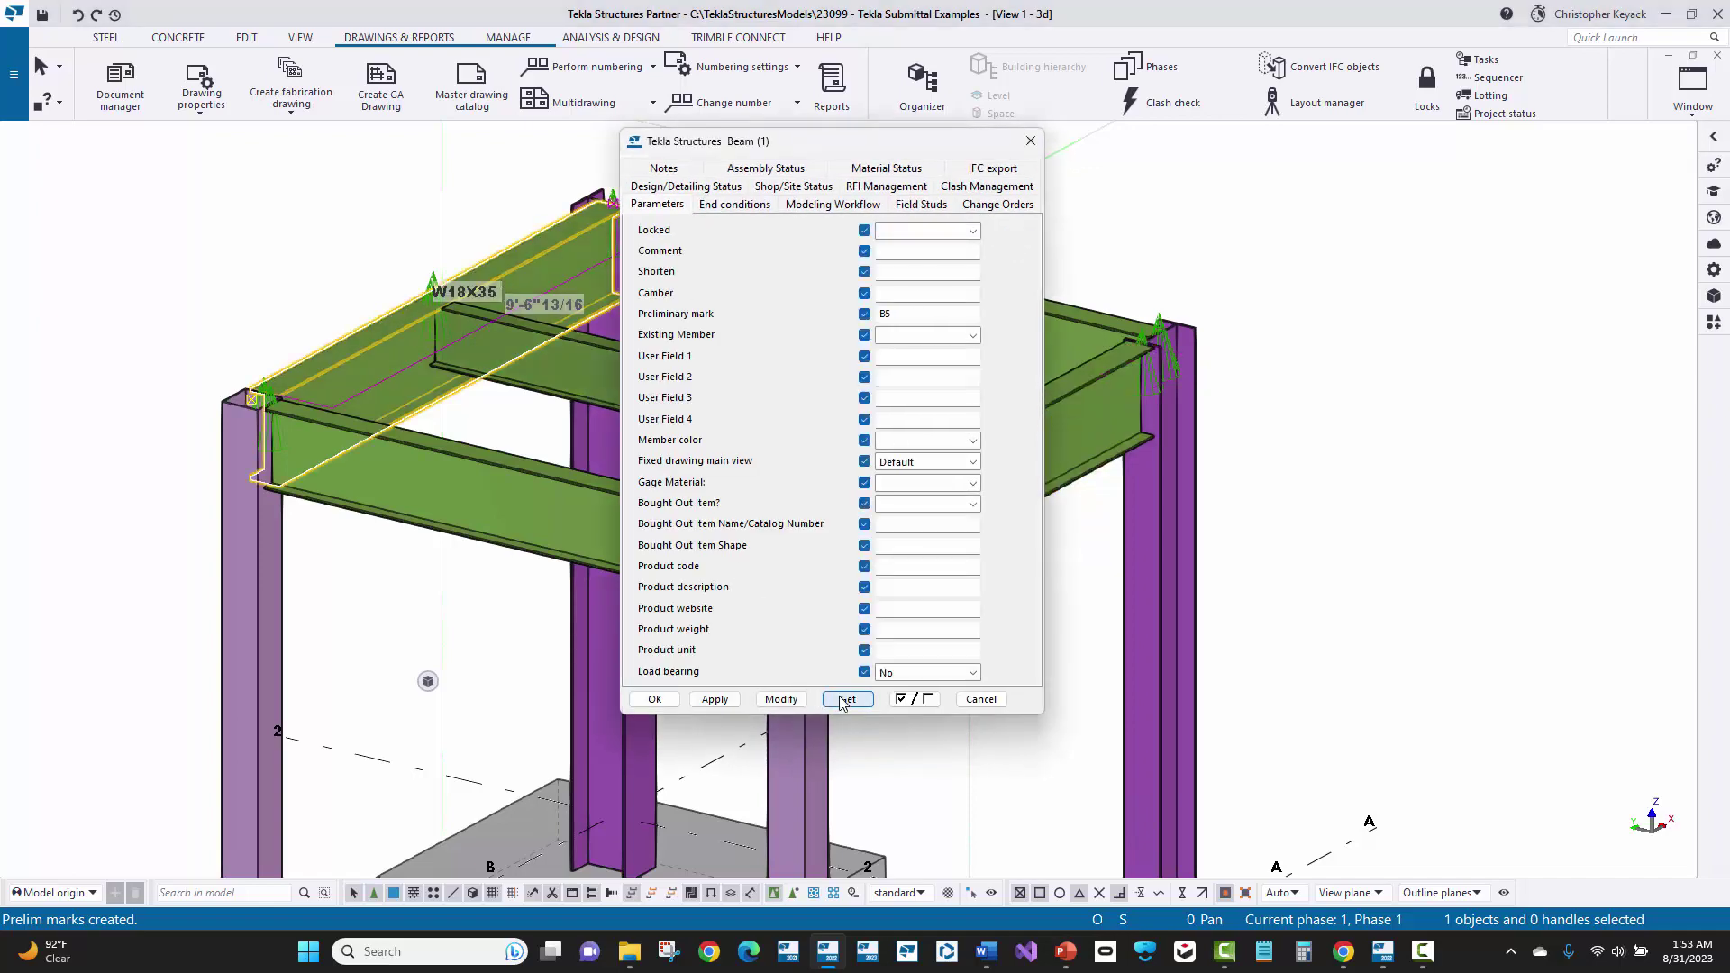
{"action": "left_click", "coordinate": [1029, 142]}
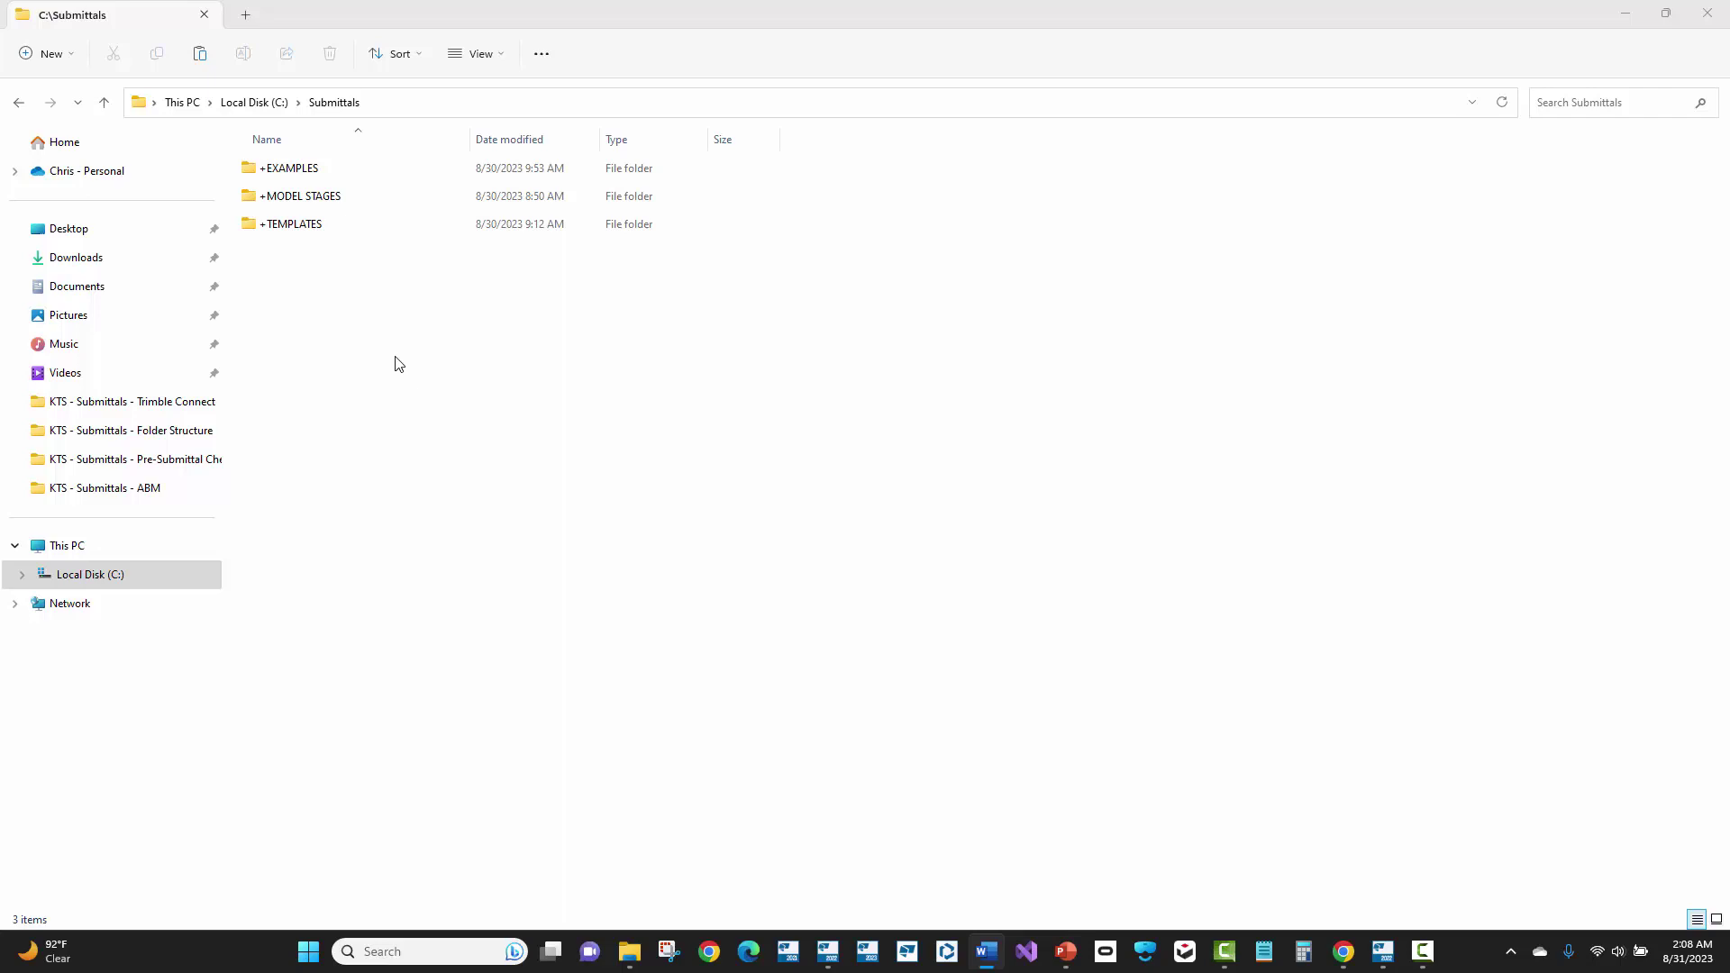
Copy the JOBNO ABM template folder from +TEMPLATES into Submittals.
{"action": "double_click", "coordinate": [305, 229]}
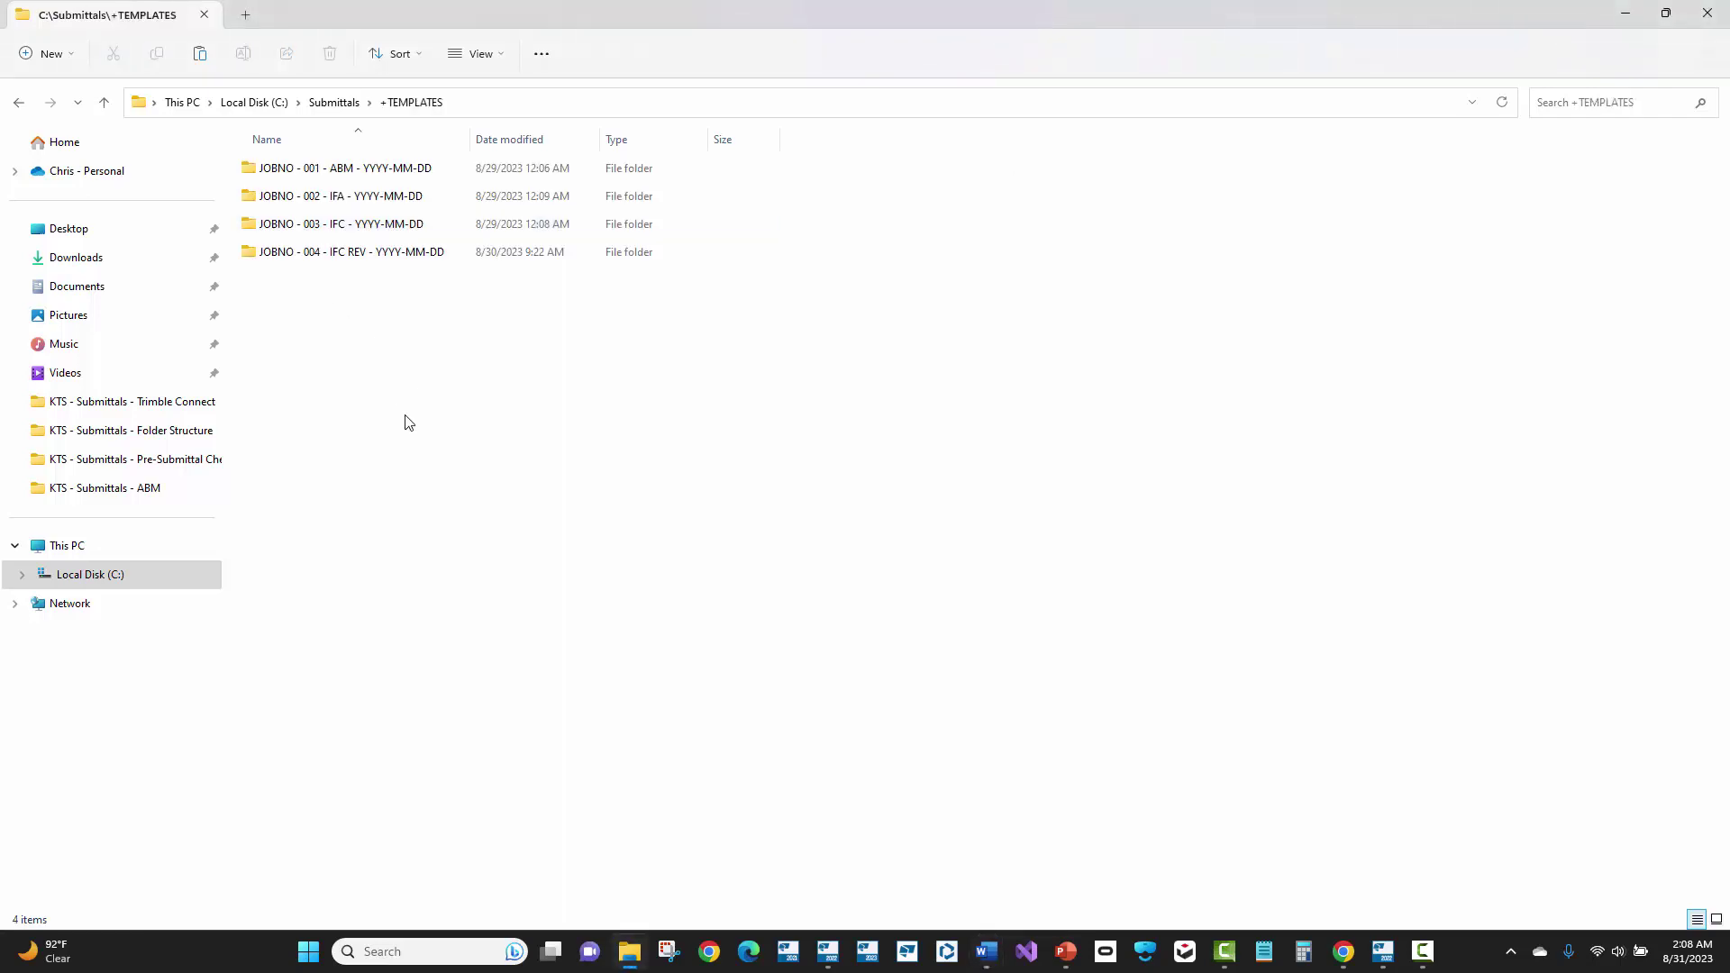
{"action": "left_click", "coordinate": [358, 165]}
{"action": "right_click", "coordinate": [360, 166]}
{"action": "left_click", "coordinate": [423, 184]}
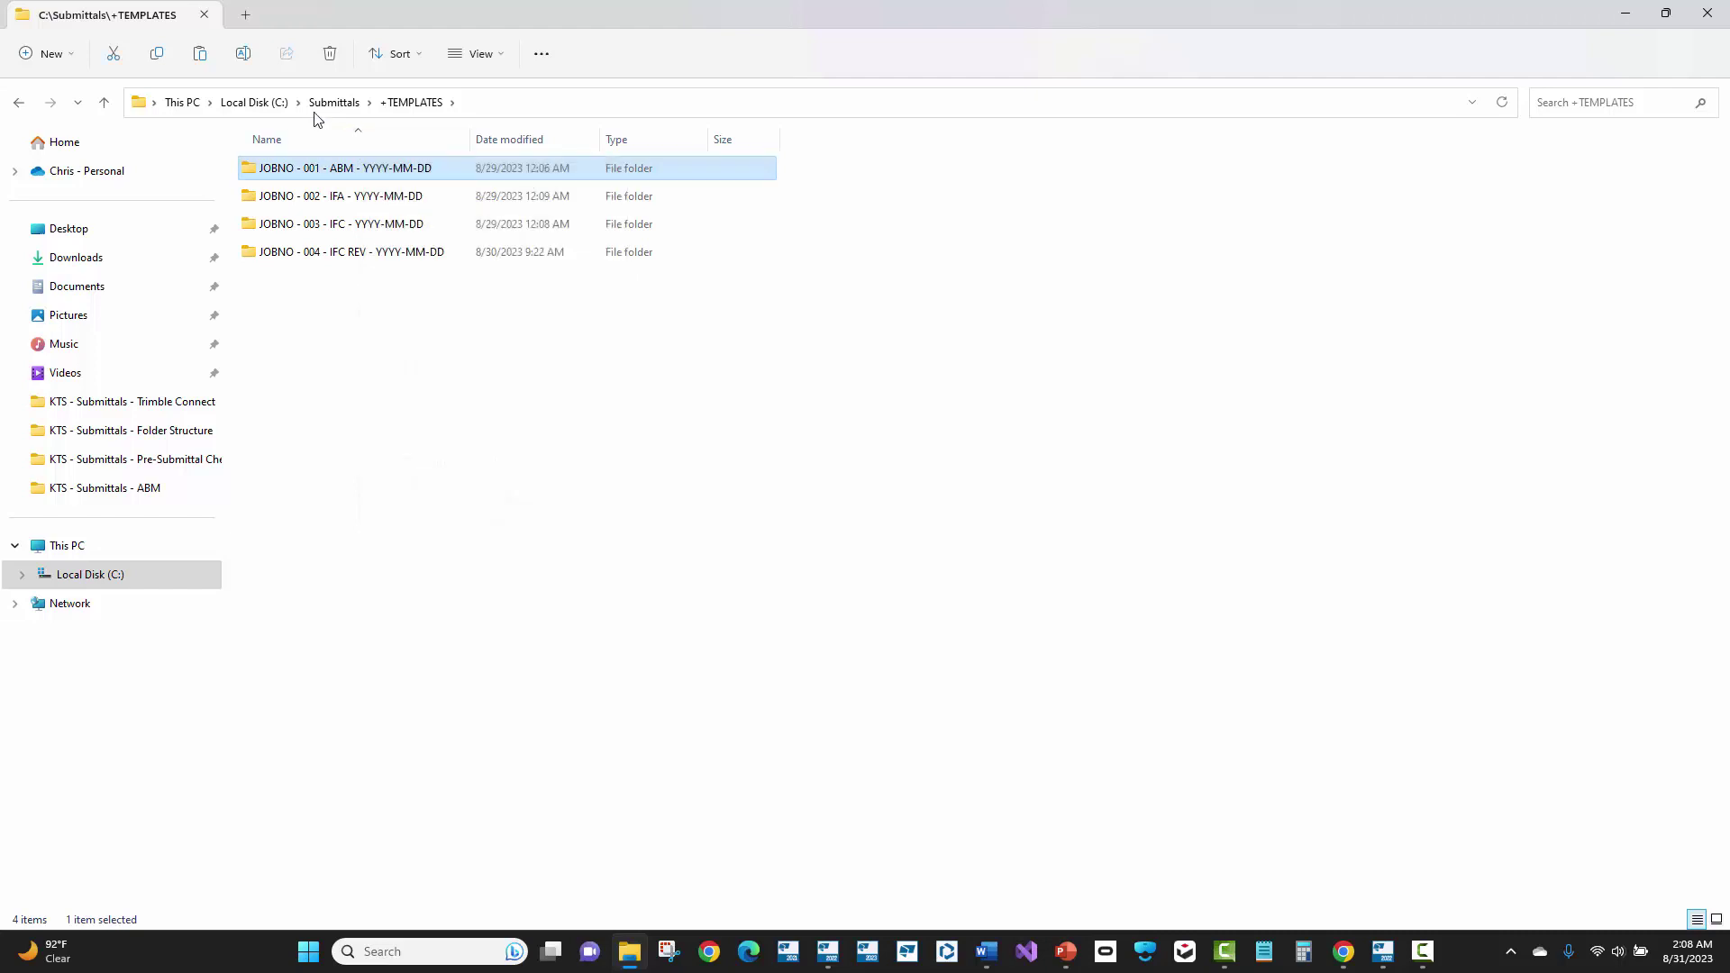
{"action": "left_click", "coordinate": [325, 102]}
{"action": "right_click", "coordinate": [387, 300]}
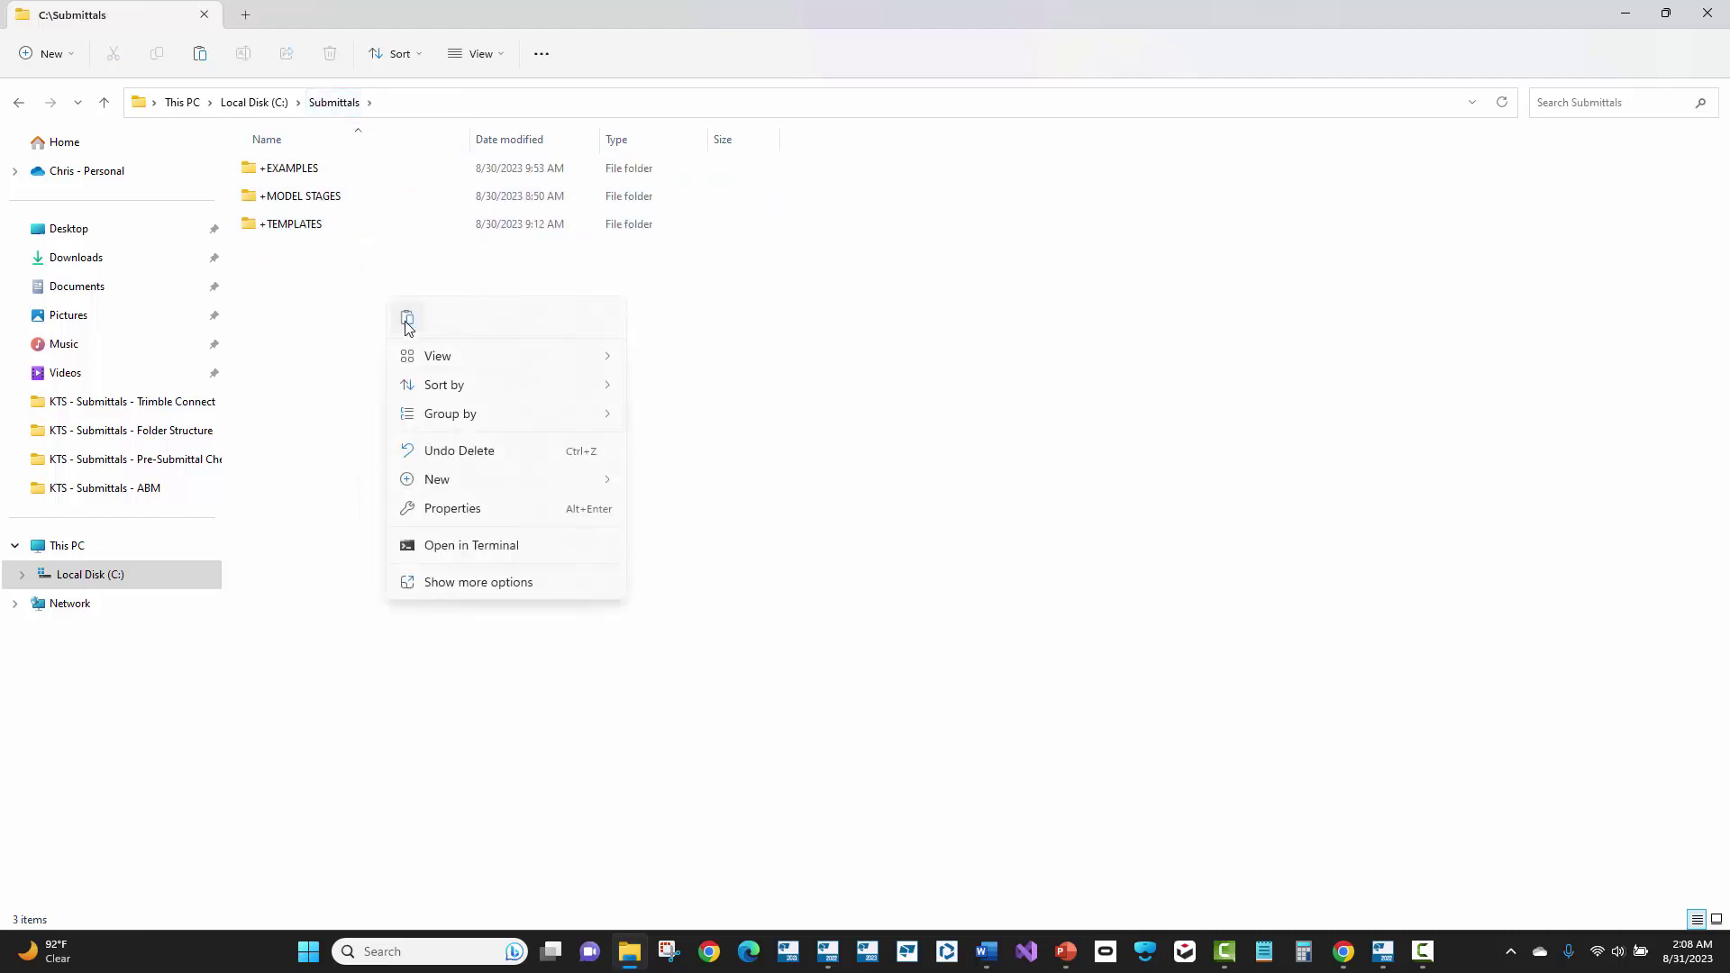
{"action": "left_click", "coordinate": [407, 319]}
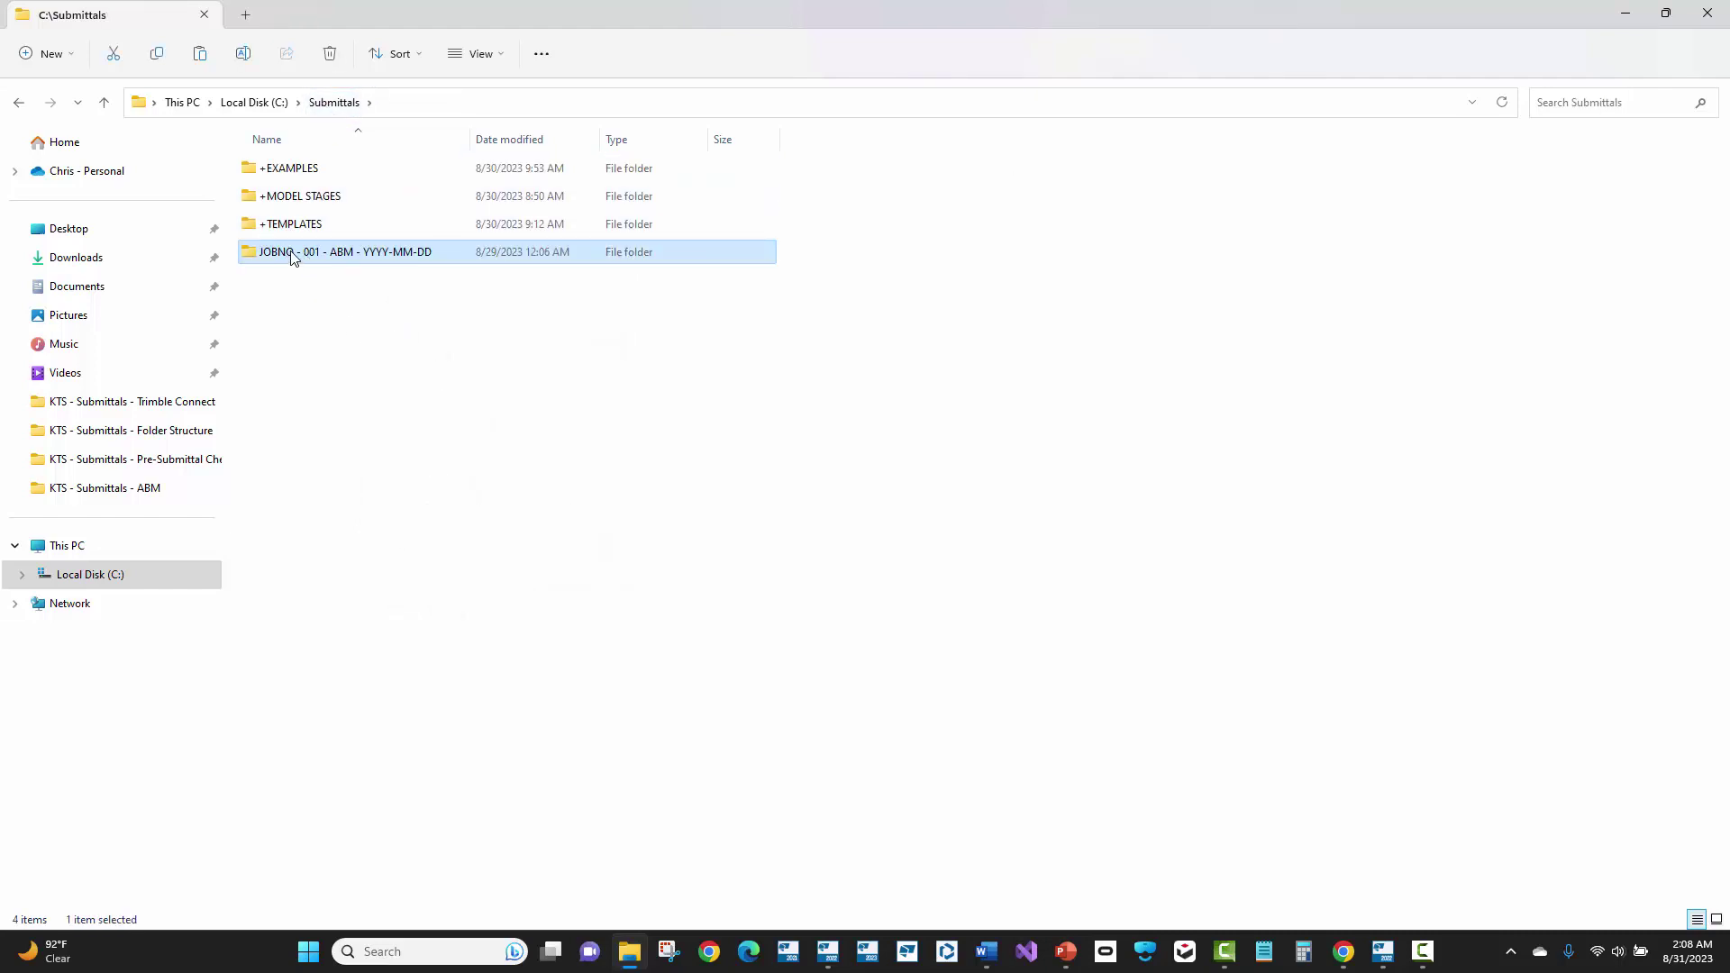
Rename the pasted folder to 23099 - 001 - ABM - 2023-08-31 and open it.
{"action": "left_click", "coordinate": [292, 256]}
{"action": "left_click_drag", "start_coordinate": [295, 253], "coordinate": [236, 253]}
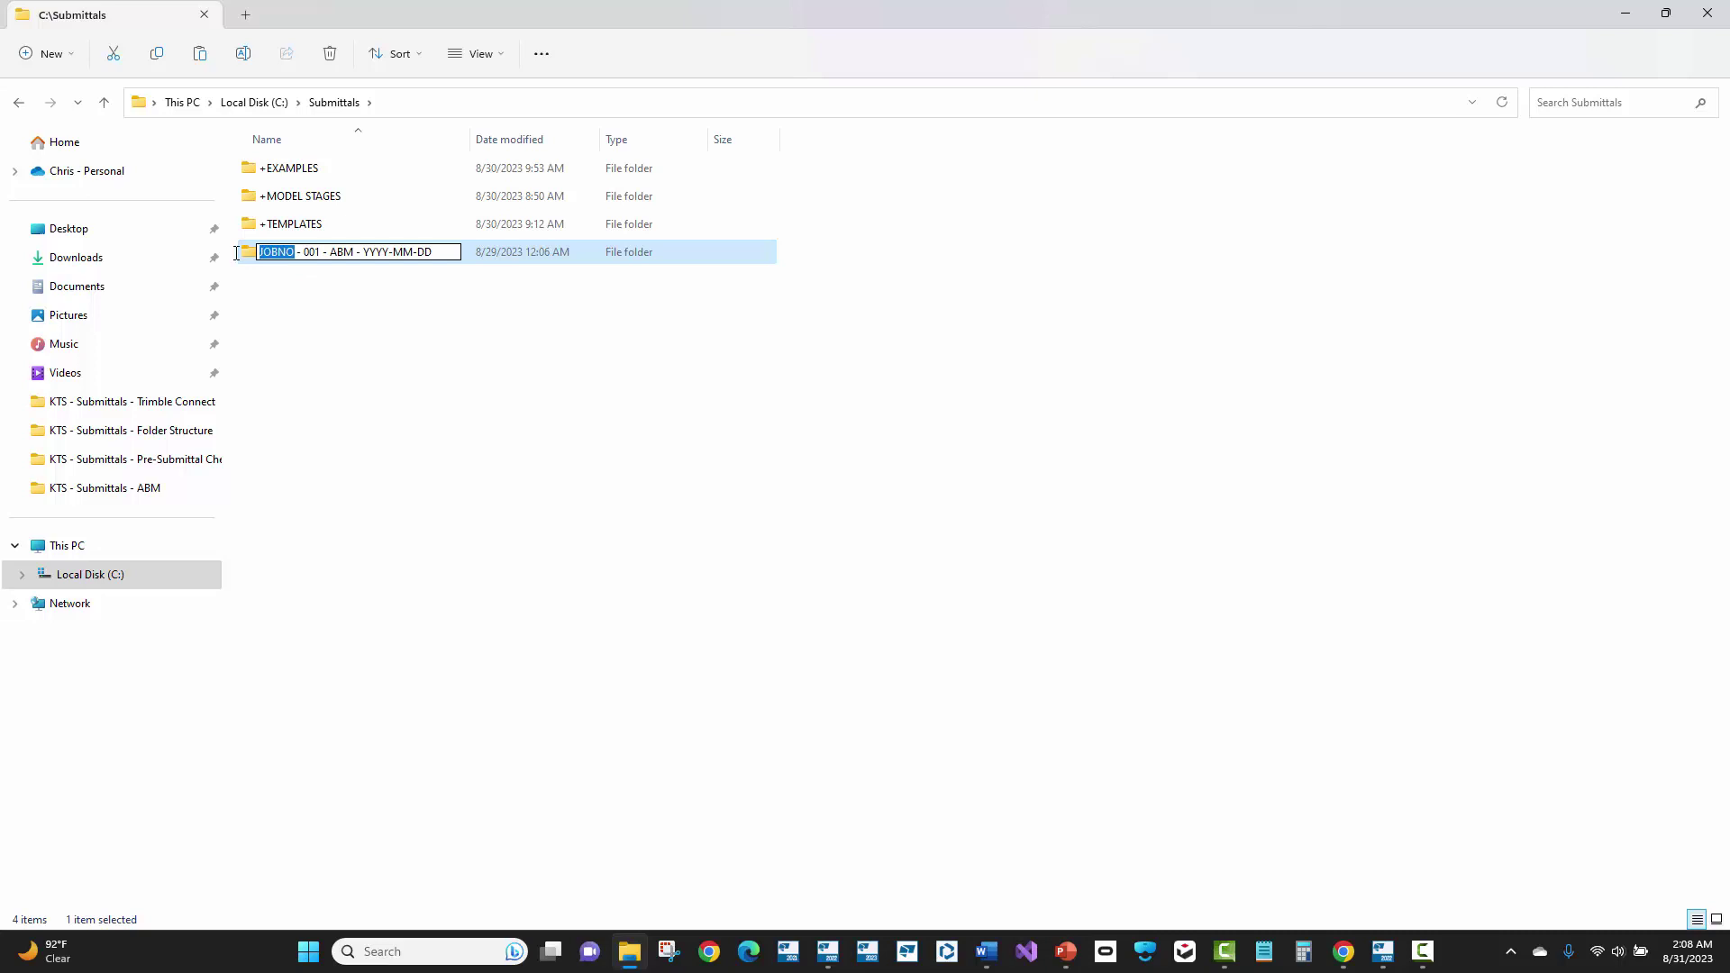
{"action": "type", "text": "23o"}
{"action": "key", "text": "BackSpace"}
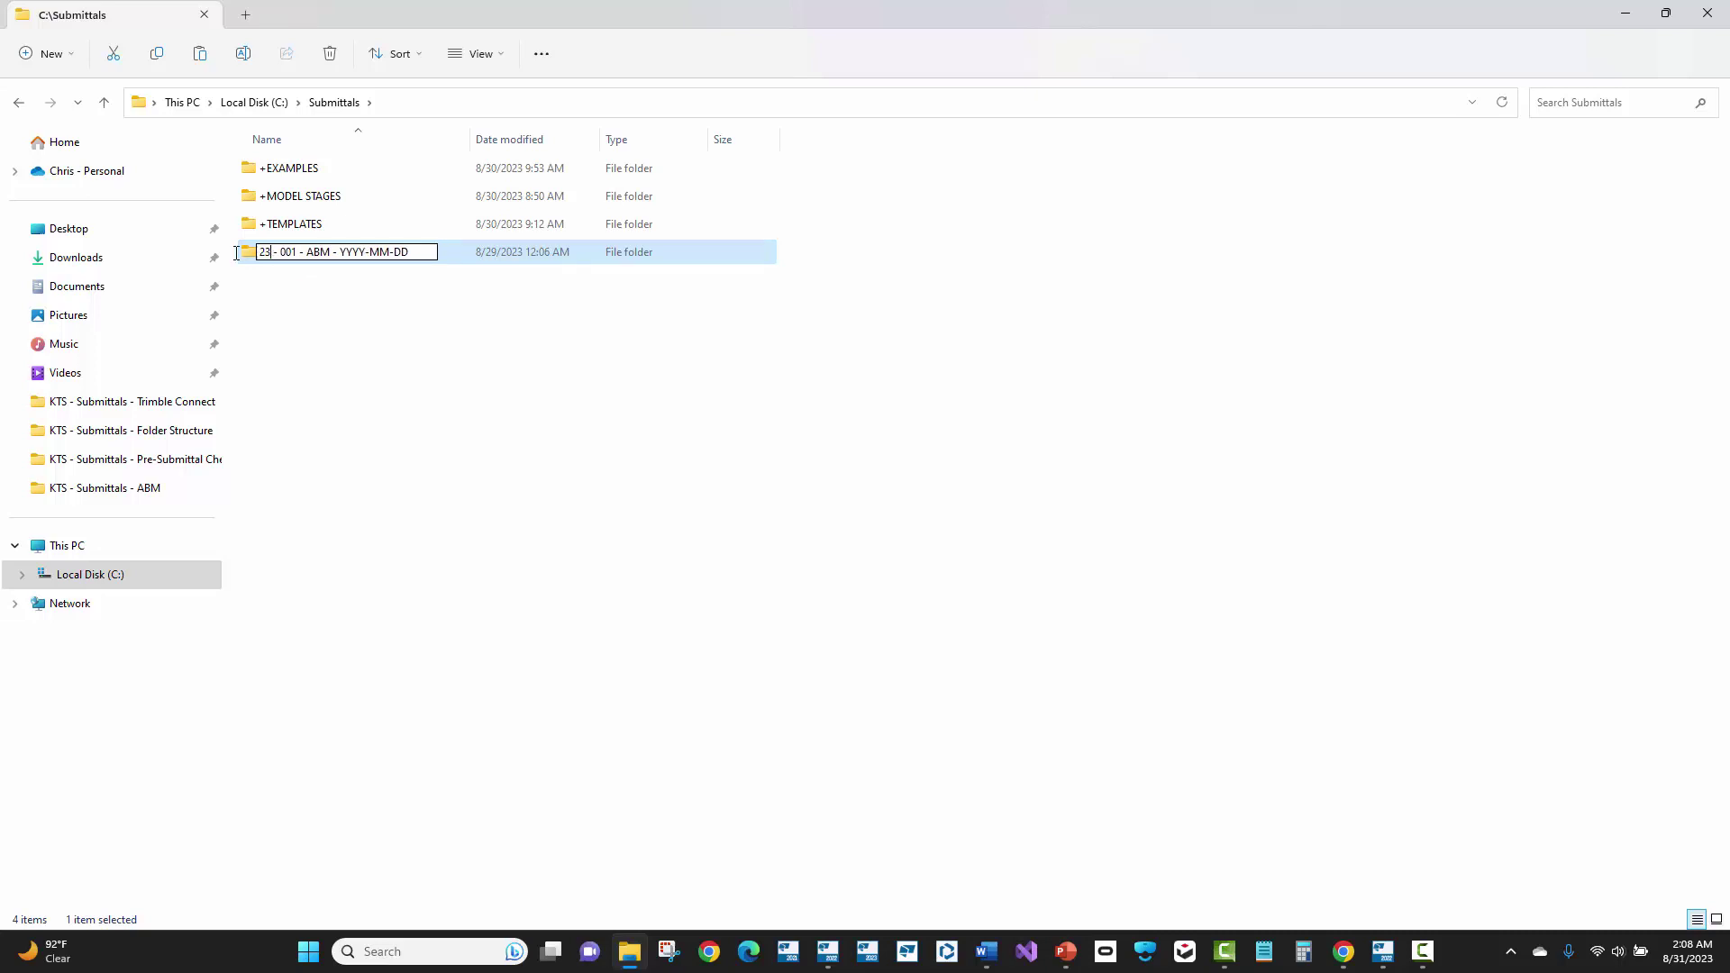
{"action": "type", "text": "099"}
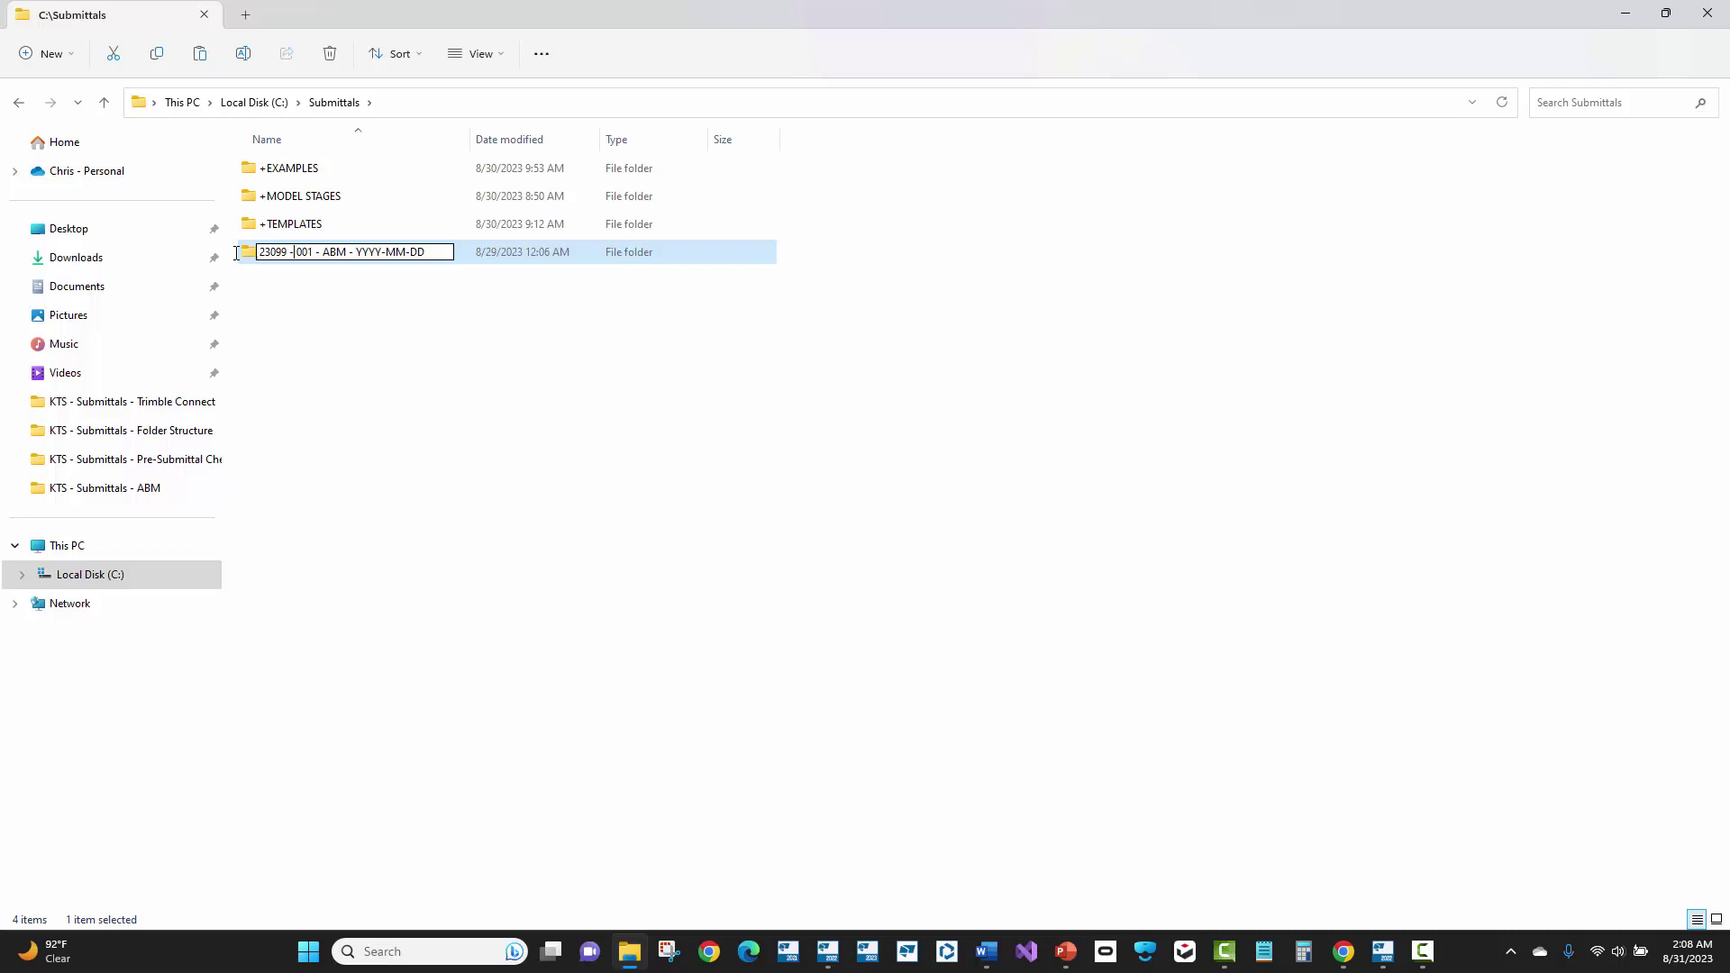
{"action": "key", "text": "BackSpace"}
{"action": "key", "text": "BackSpace"}
{"action": "key", "text": "BackSpace"}
{"action": "key", "text": "BackSpace"}
{"action": "type", "text": "2023"}
{"action": "key", "text": "BackSpace"}
{"action": "key", "text": "BackSpace"}
{"action": "type", "text": "08"}
{"action": "key", "text": "BackSpace"}
{"action": "key", "text": "BackSpace"}
{"action": "type", "text": "31"}
{"action": "key", "text": "Return"}
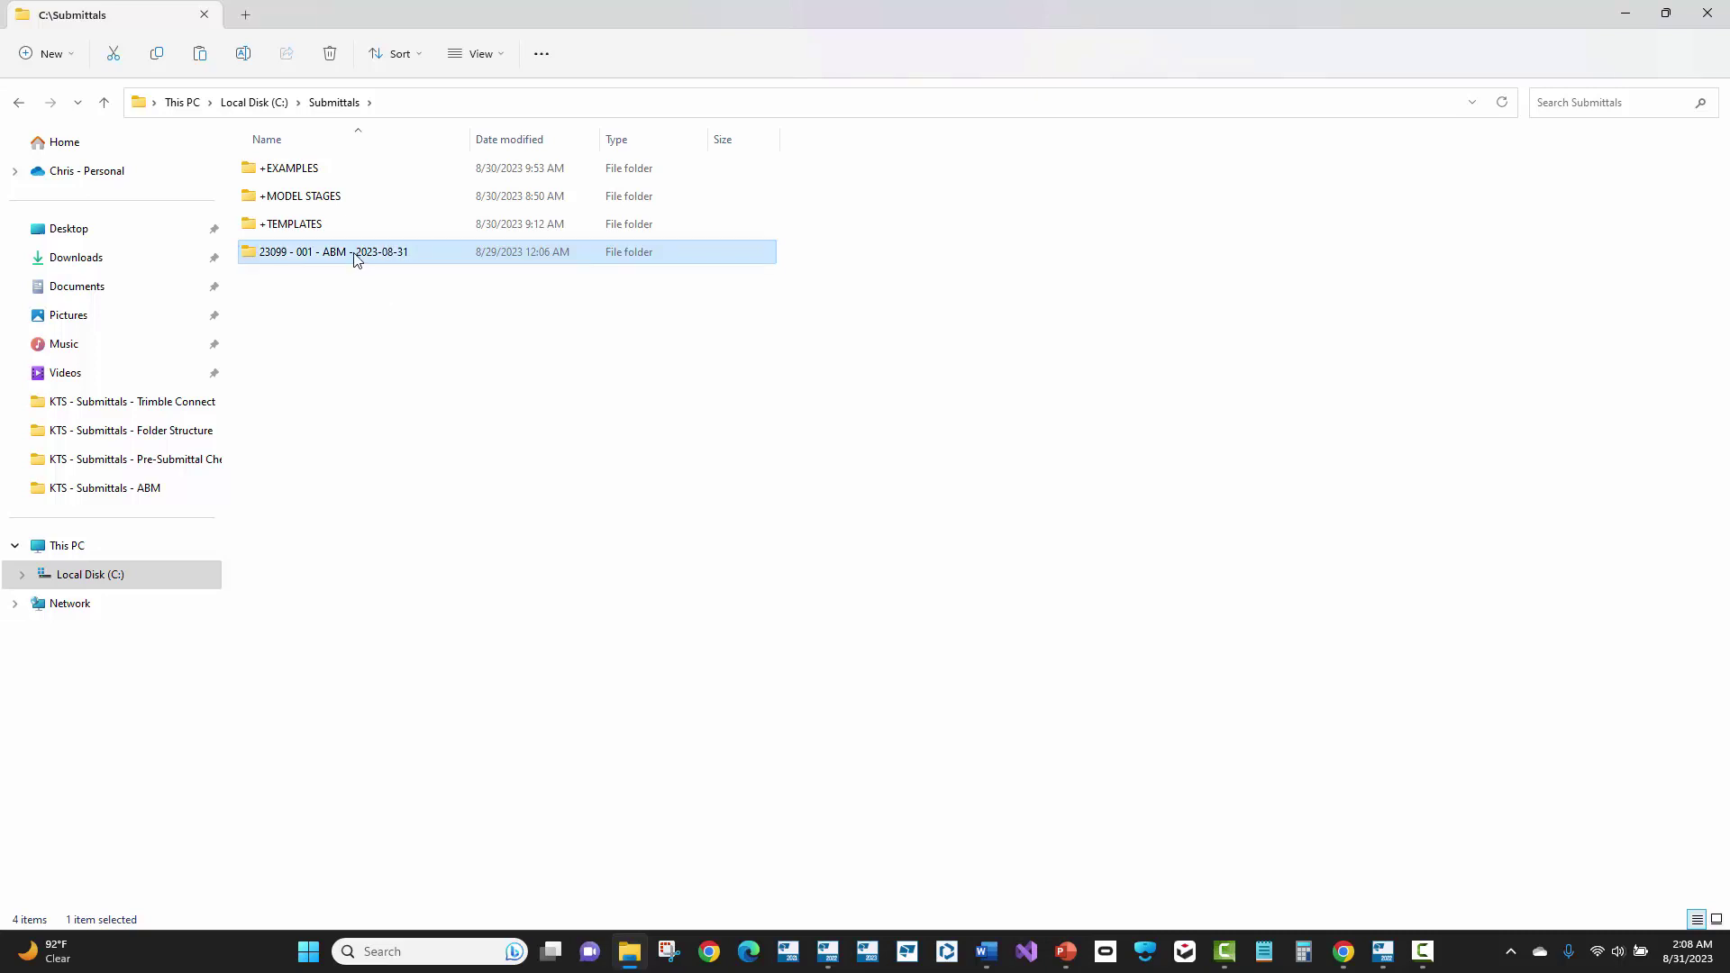
{"action": "double_click", "coordinate": [359, 256]}
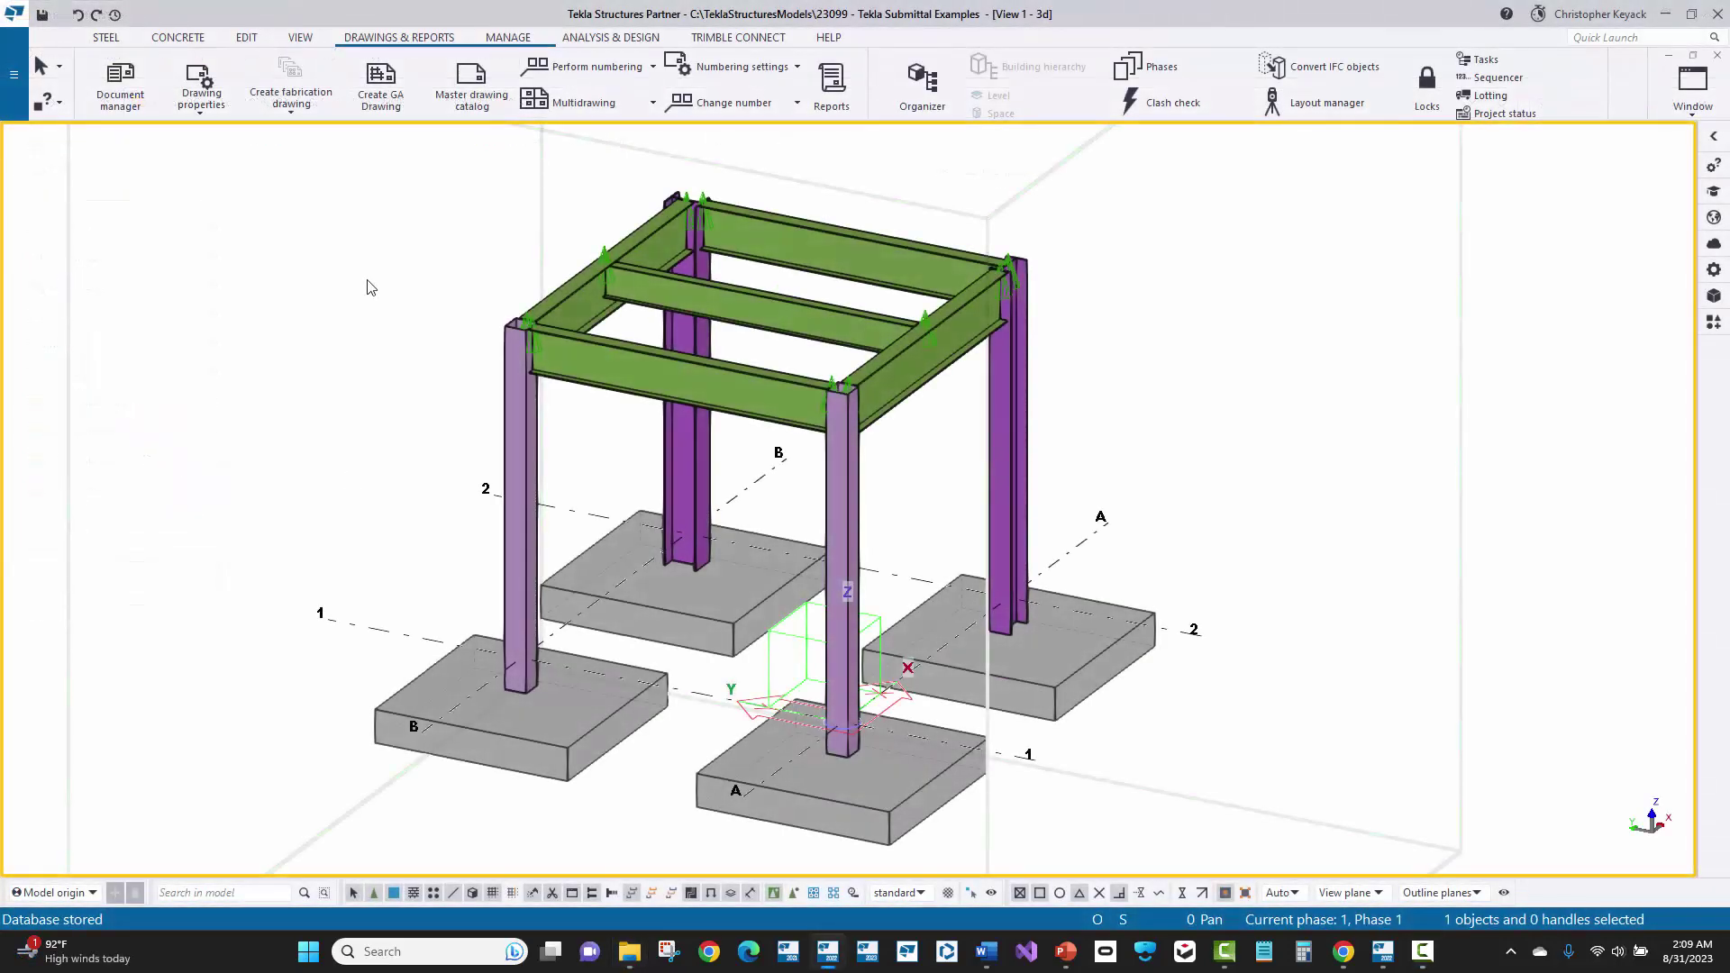
Open Export IFC and check the output file .\IFC\23099 - 001 - ABM - 2023-08-31.
{"action": "left_click", "coordinate": [12, 80]}
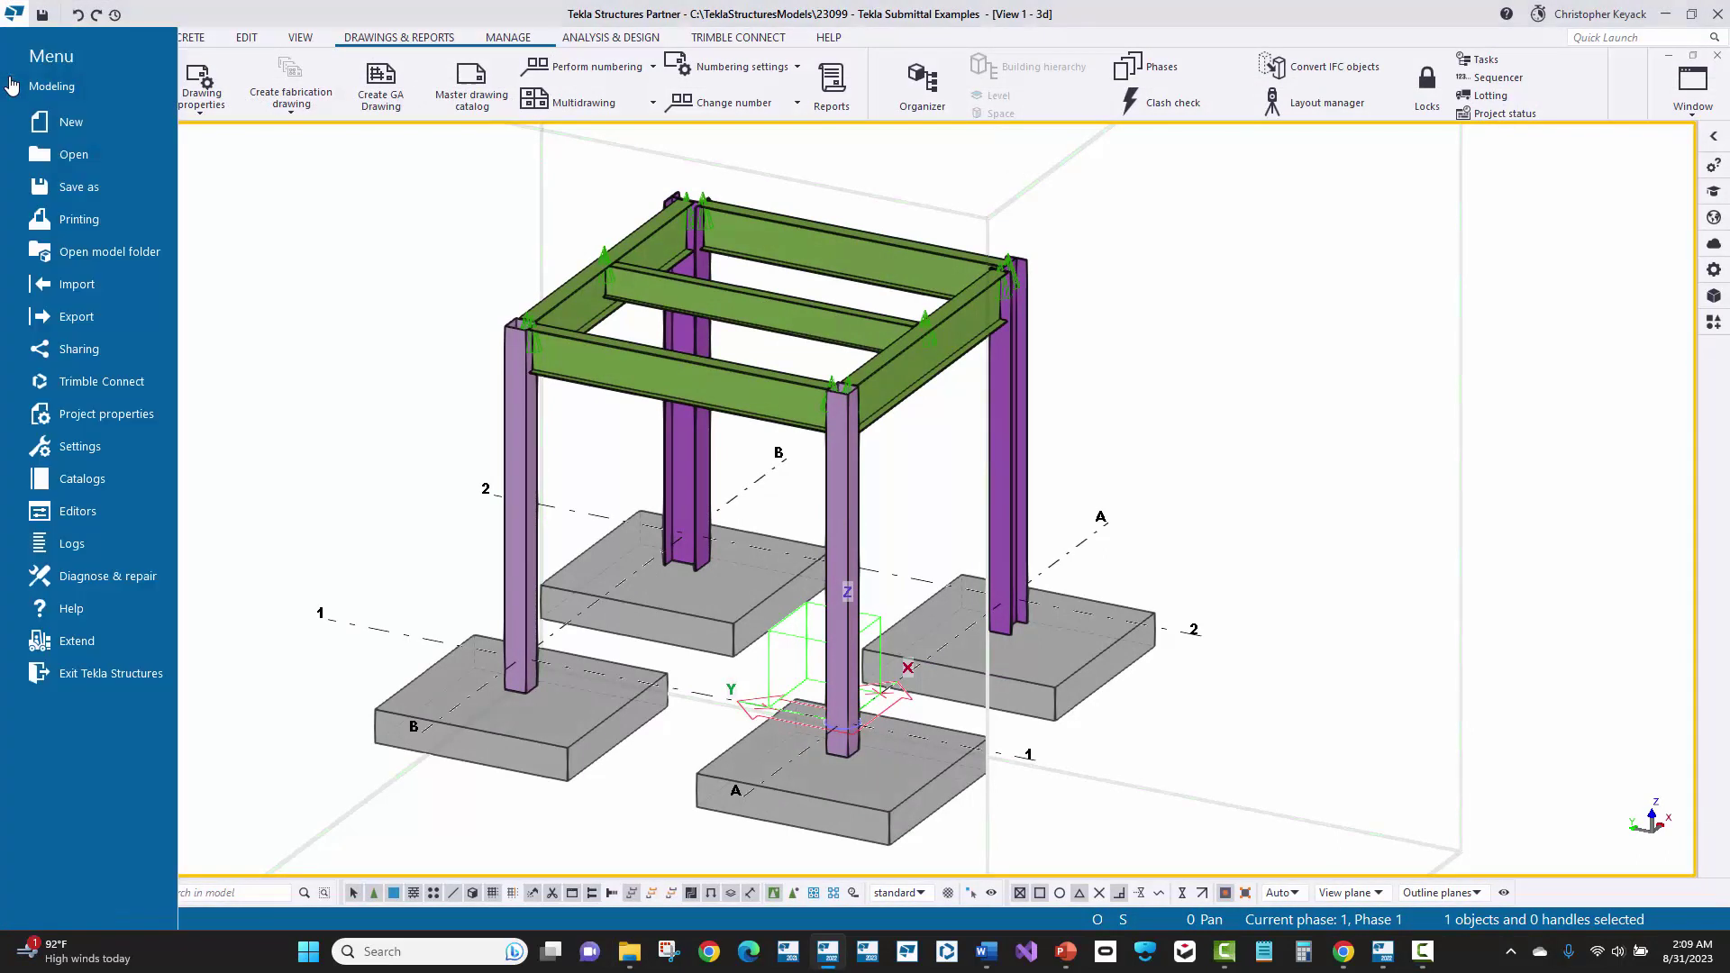
{"action": "left_click", "coordinate": [135, 316]}
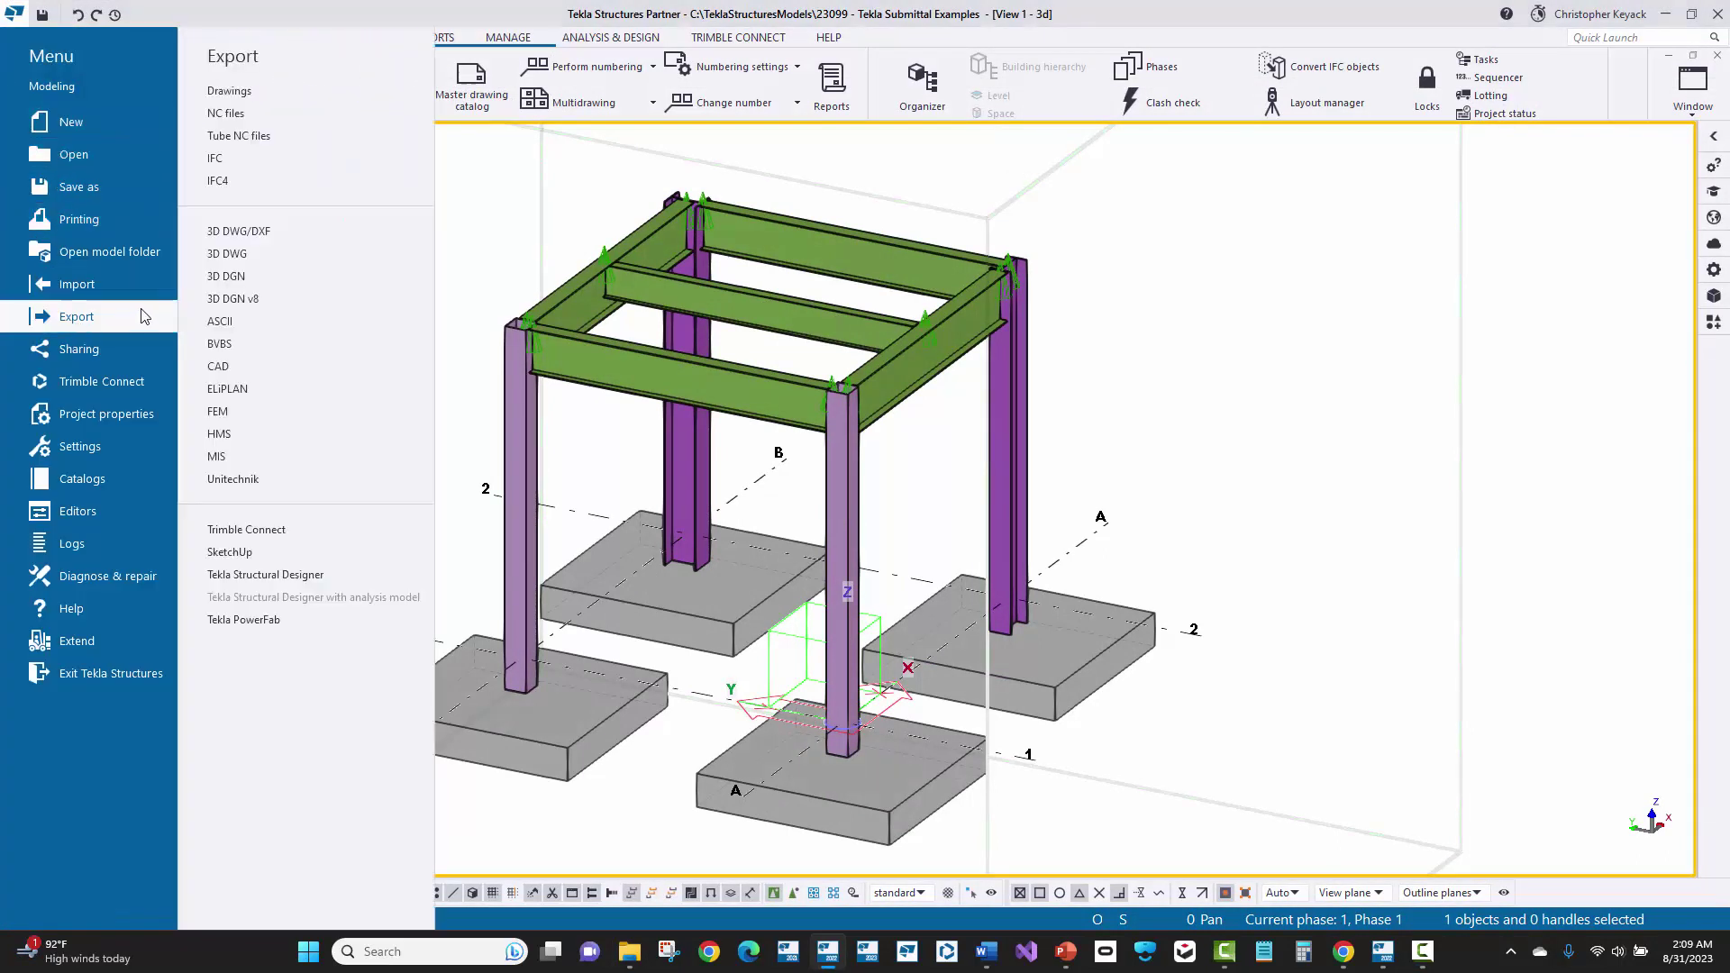
{"action": "left_click", "coordinate": [261, 158]}
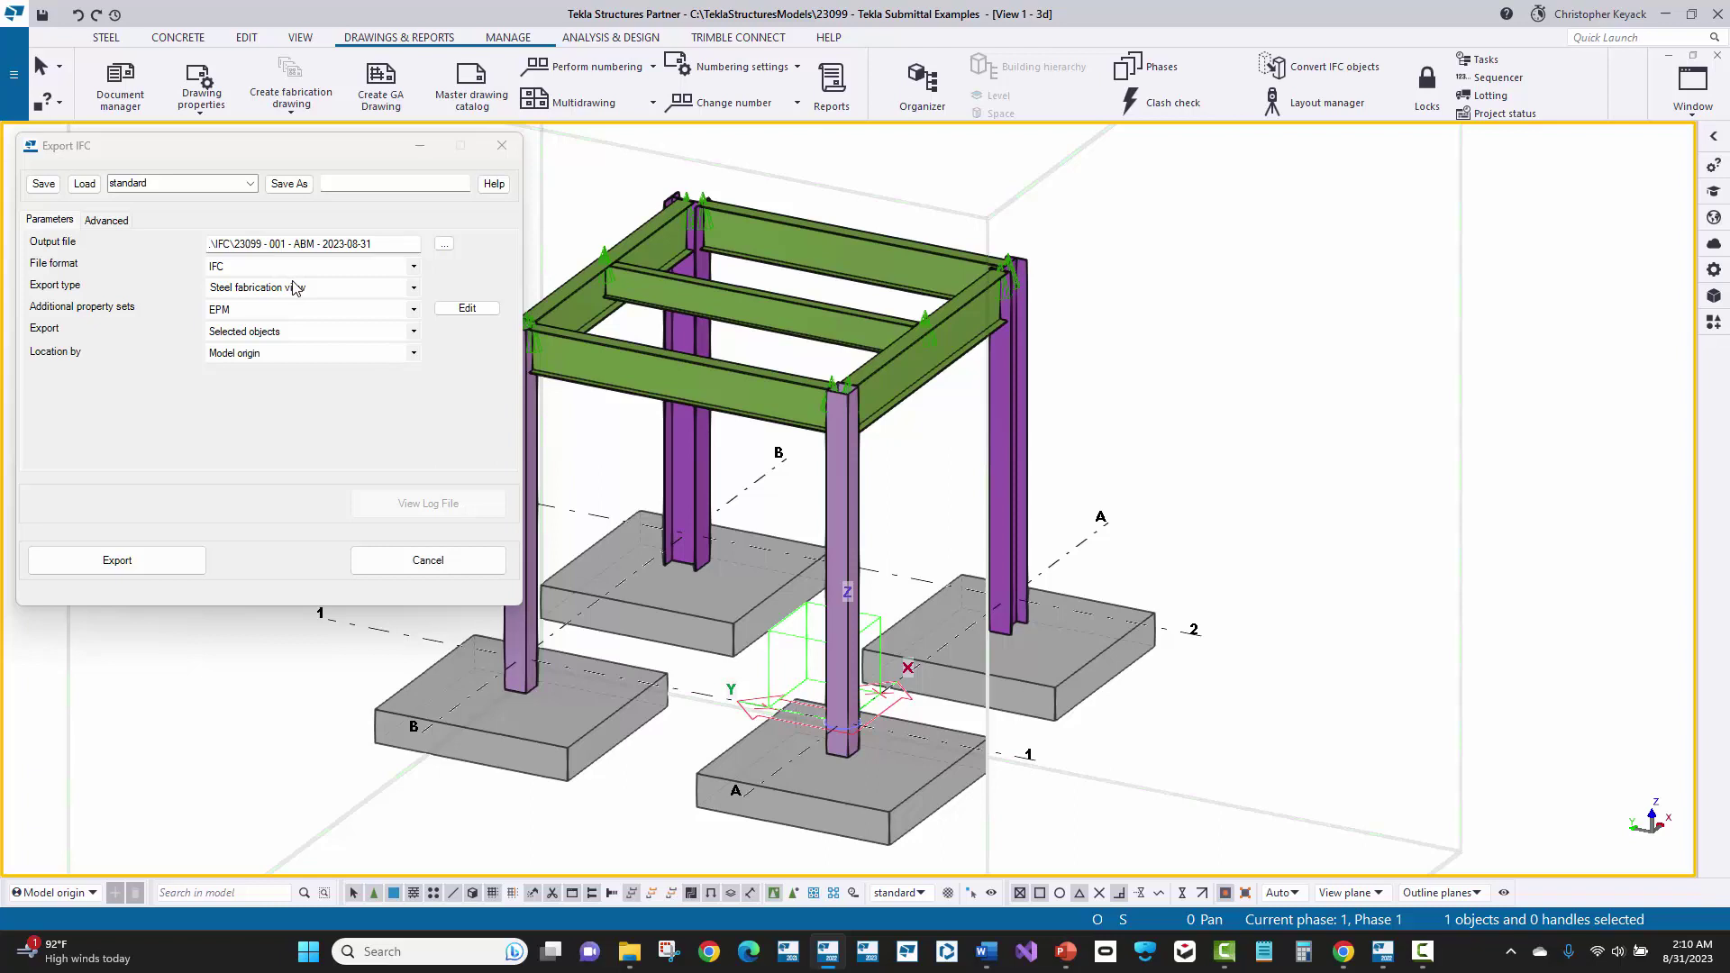
{"action": "left_click", "coordinate": [236, 243]}
{"action": "left_click_drag", "start_coordinate": [236, 243], "coordinate": [393, 241]}
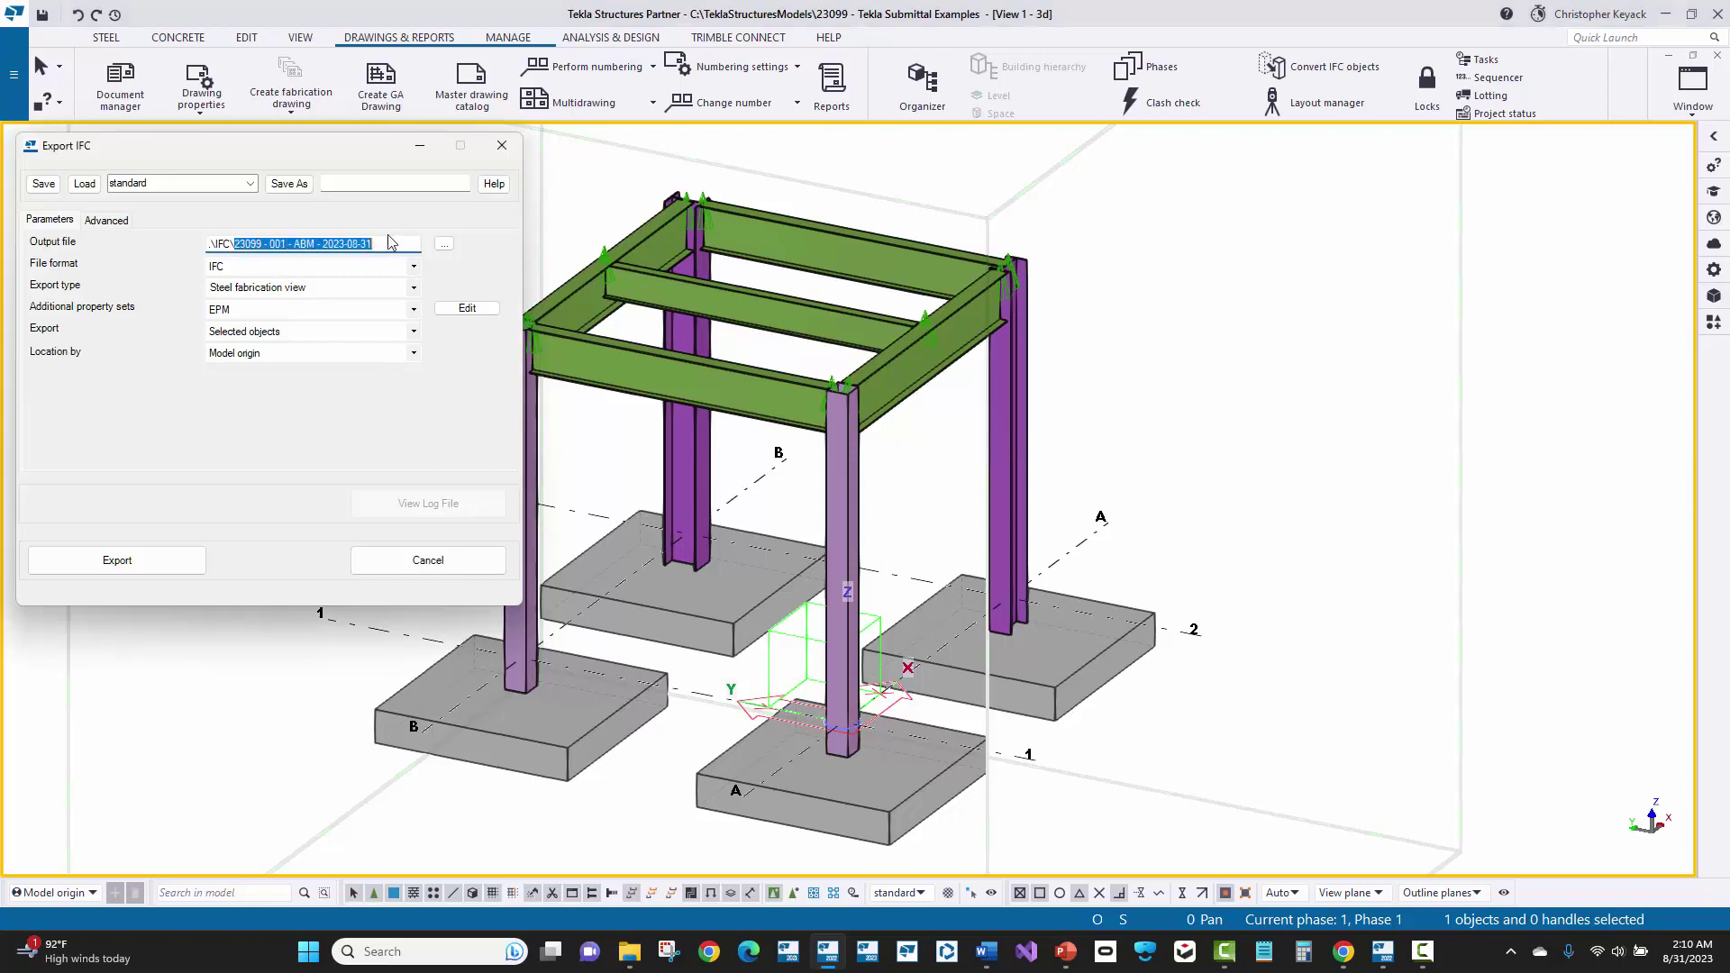
{"action": "left_click", "coordinate": [389, 242]}
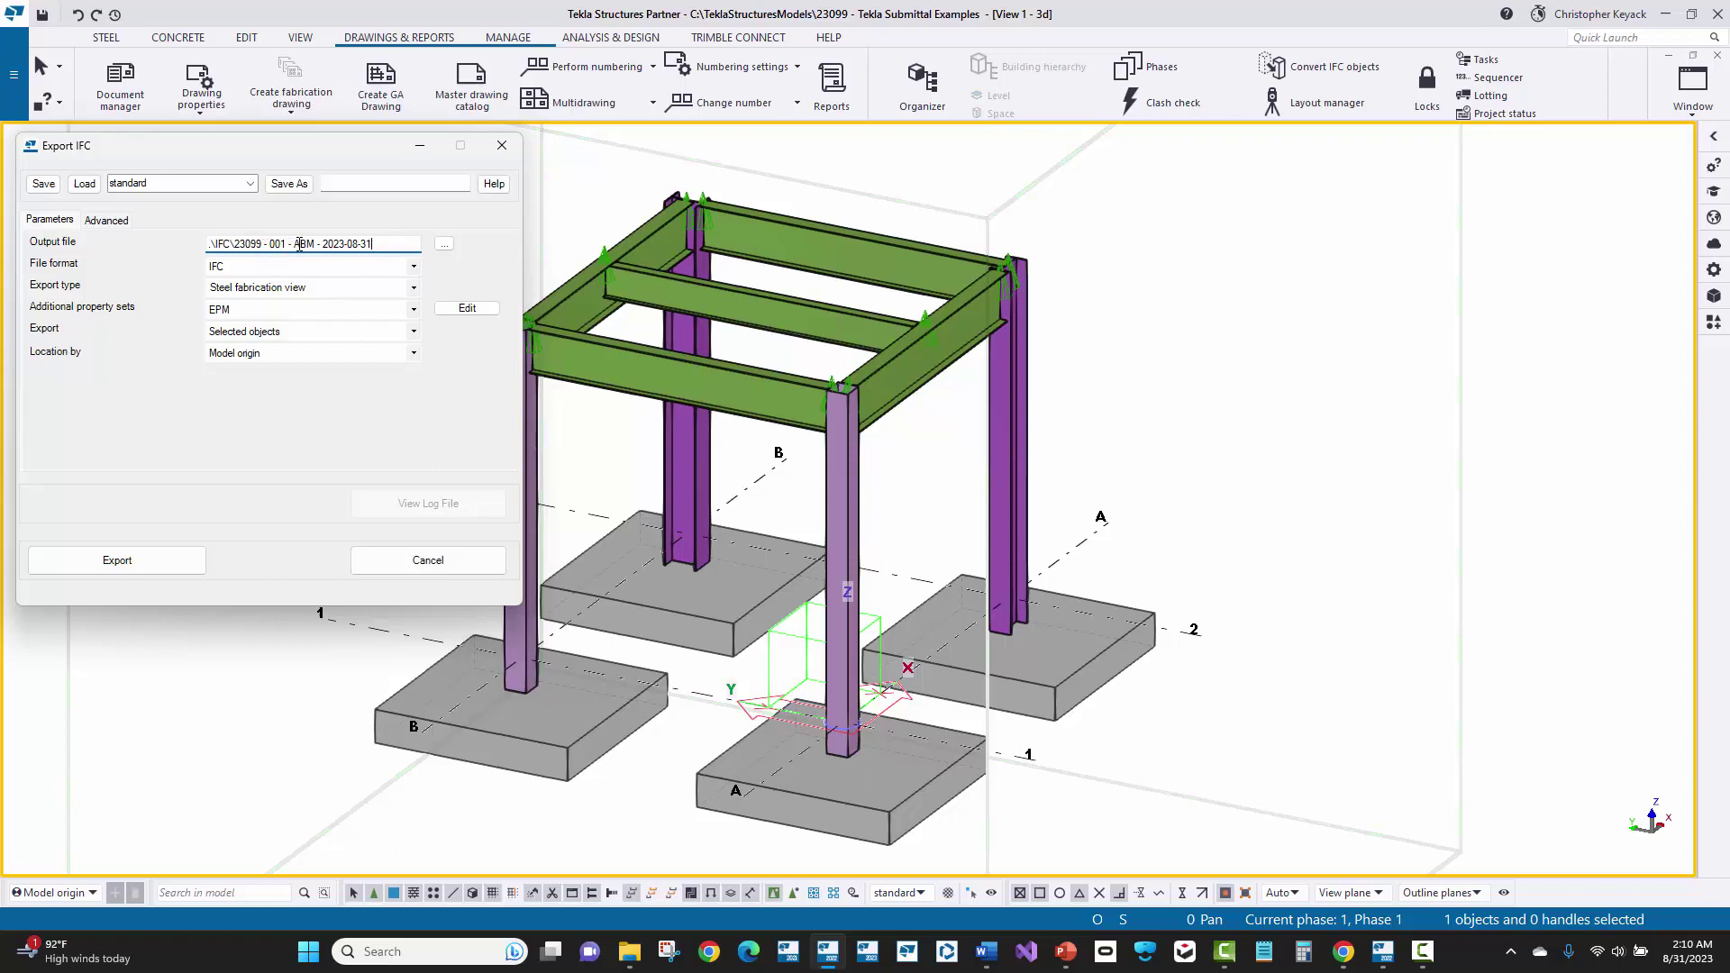
Keep IFC format, Steel fabrication view, EPM property sets and Selected objects, then view Advanced options.
{"action": "left_click", "coordinate": [257, 269]}
{"action": "left_click", "coordinate": [257, 268]}
{"action": "left_click", "coordinate": [307, 288]}
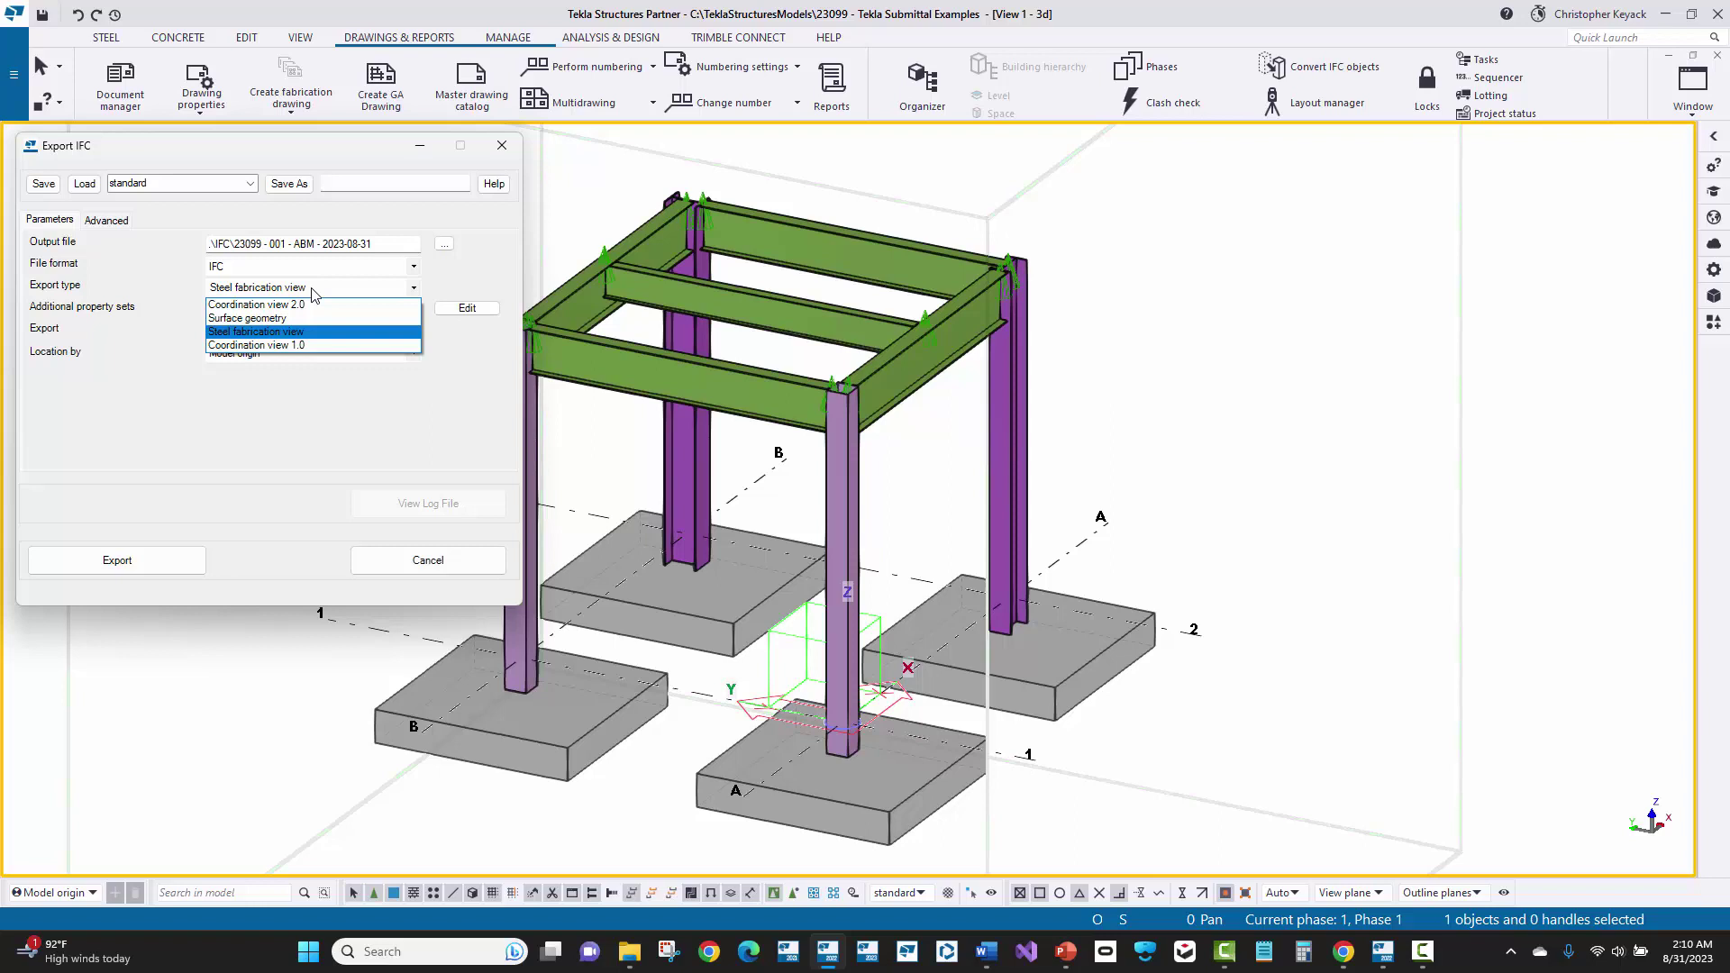
{"action": "left_click", "coordinate": [312, 288]}
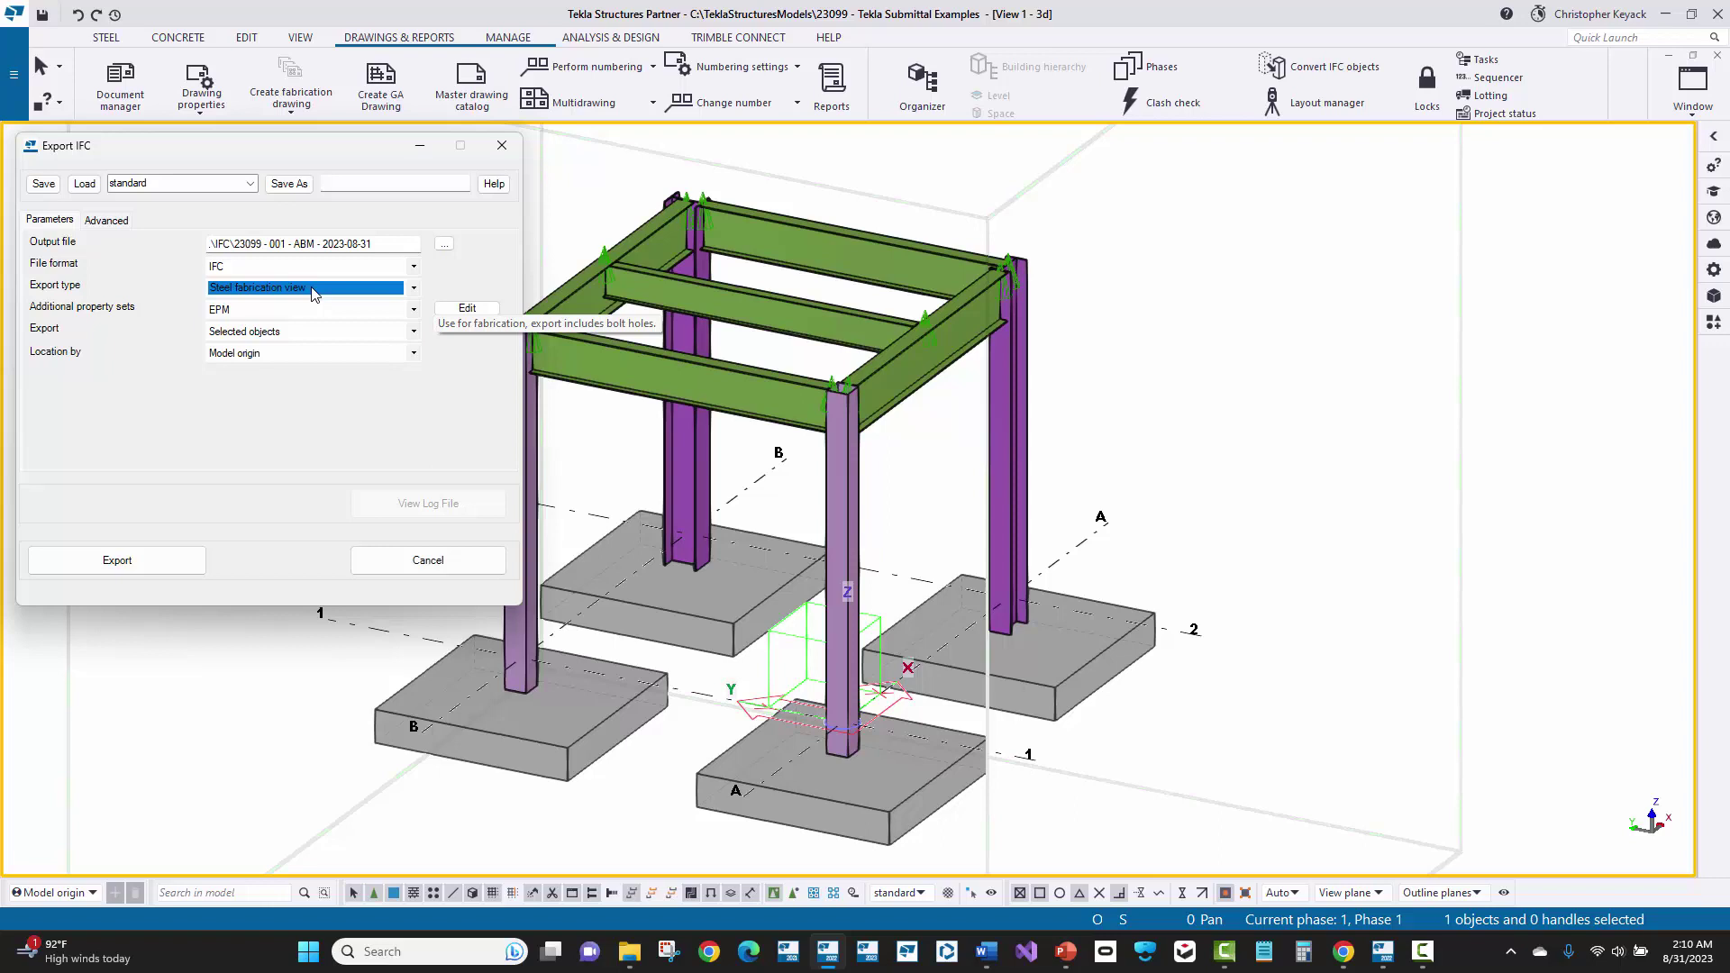
{"action": "left_click", "coordinate": [268, 312]}
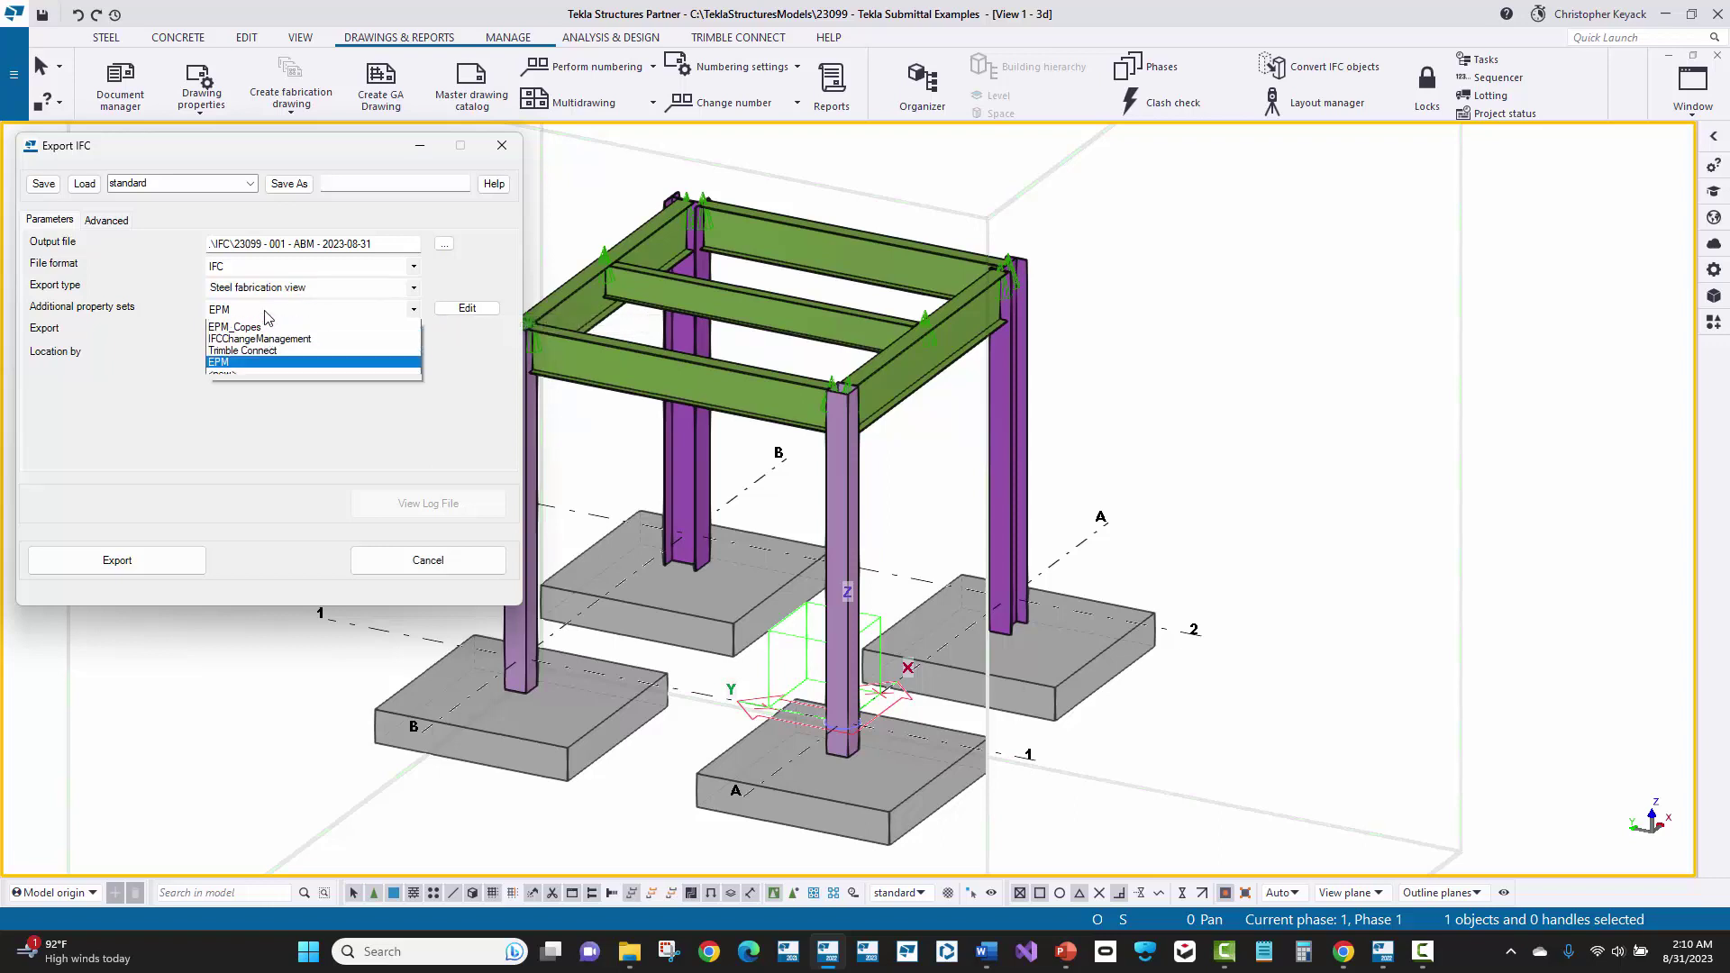
{"action": "left_click", "coordinate": [268, 314]}
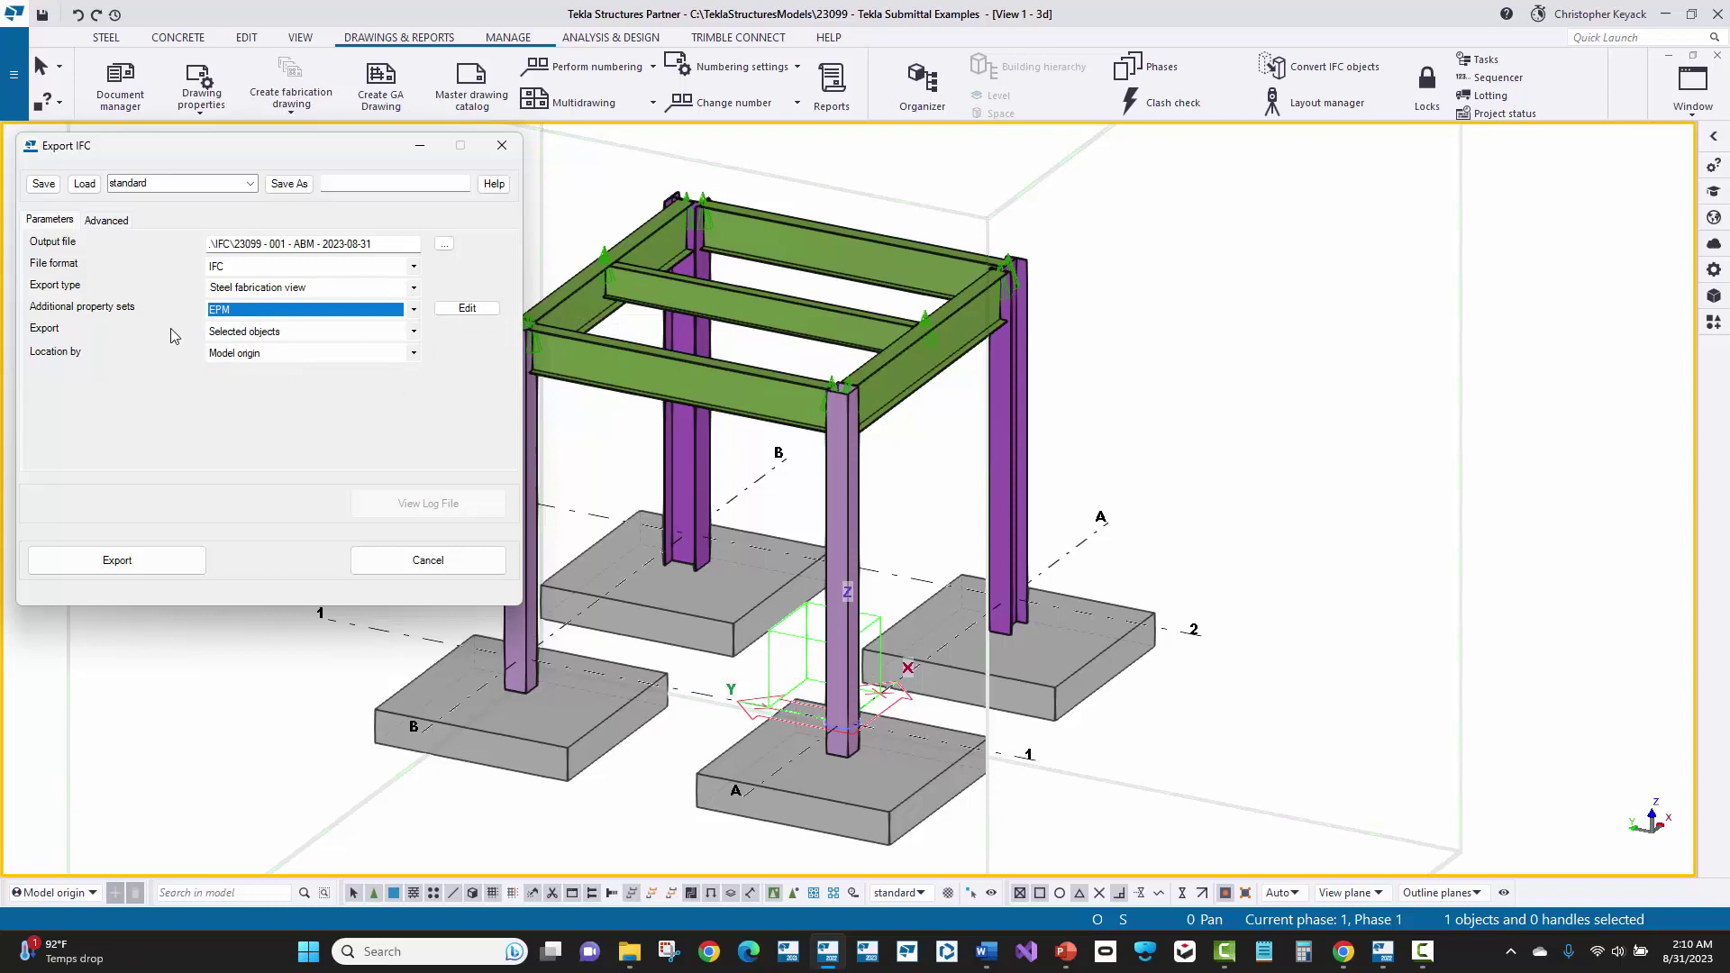
{"action": "left_click", "coordinate": [254, 333]}
{"action": "left_click", "coordinate": [255, 335]}
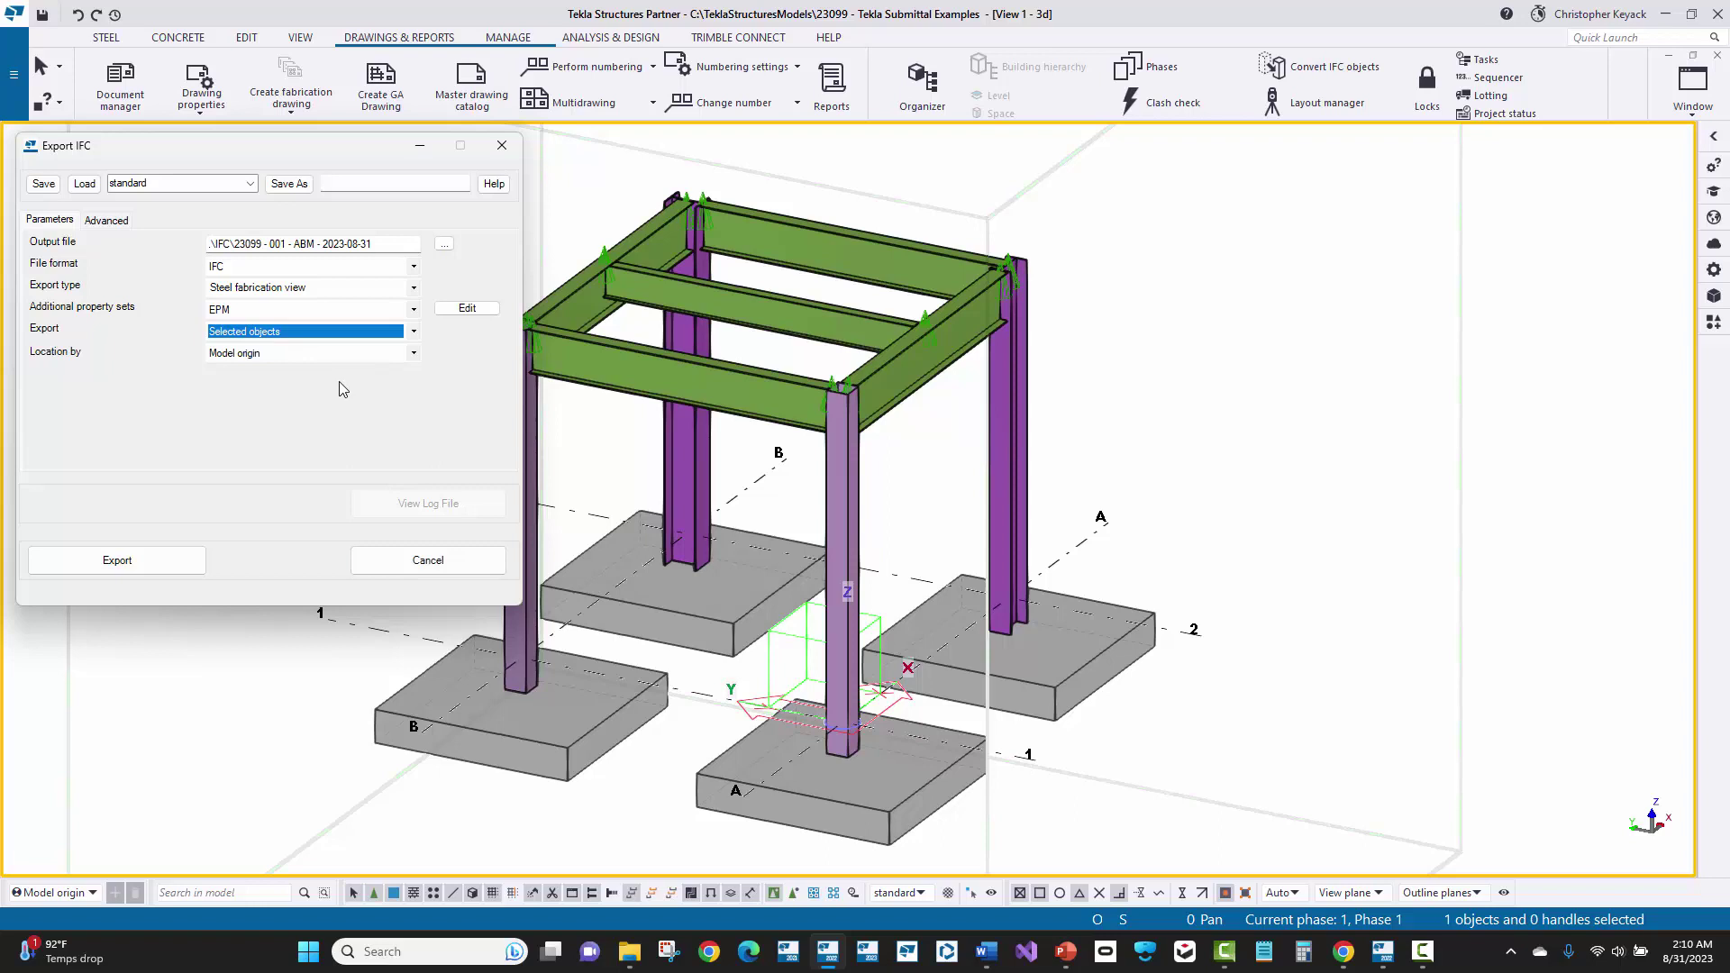
{"action": "left_click", "coordinate": [110, 220]}
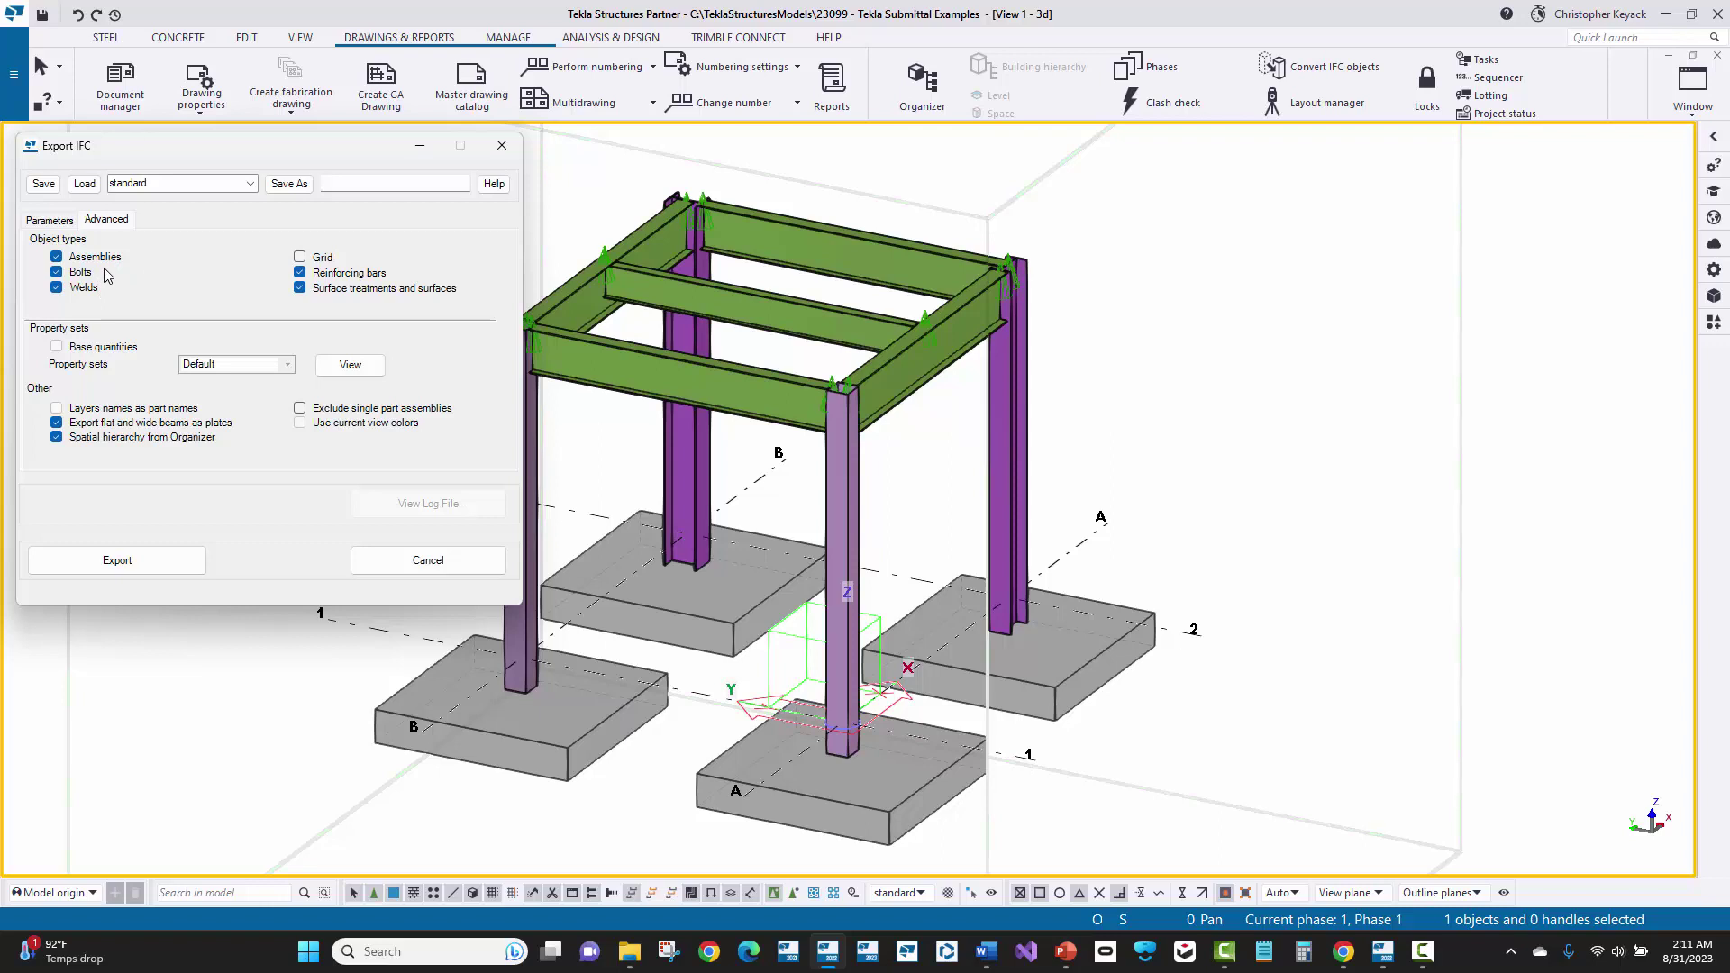
Select all 20 frame objects, export them to IFC and close the dialog.
{"action": "middle_click_drag", "start_coordinate": [970, 228], "coordinate": [972, 228]}
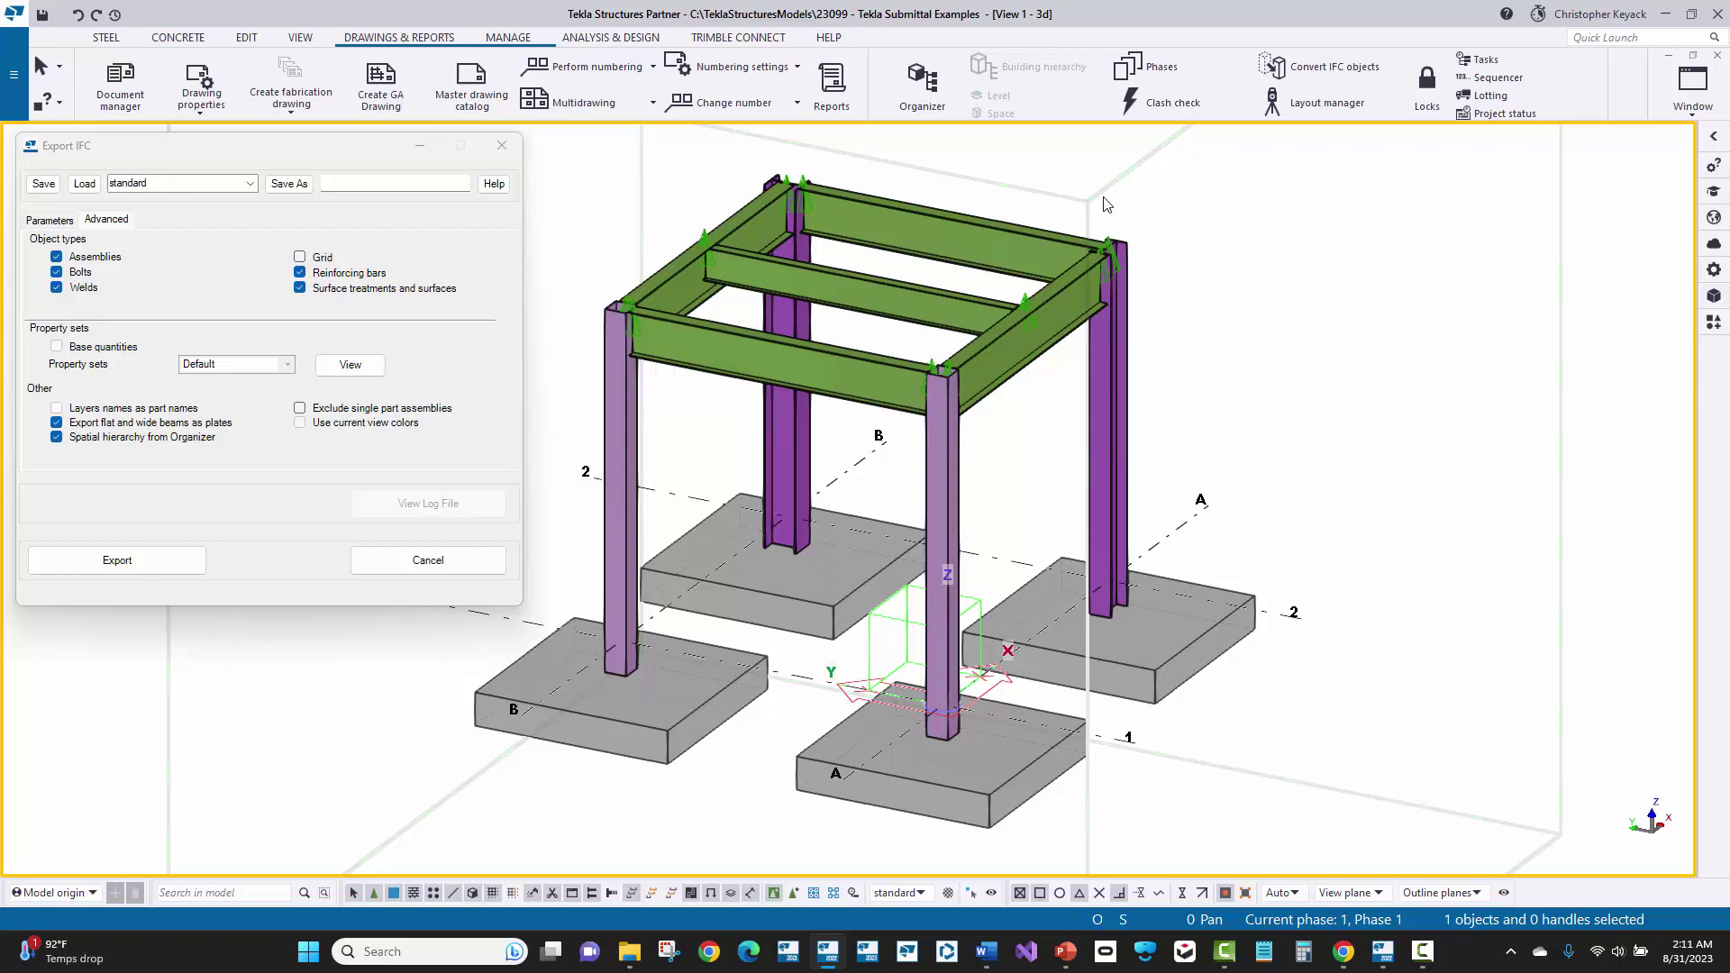
{"action": "left_click_drag", "start_coordinate": [1208, 178], "coordinate": [578, 445]}
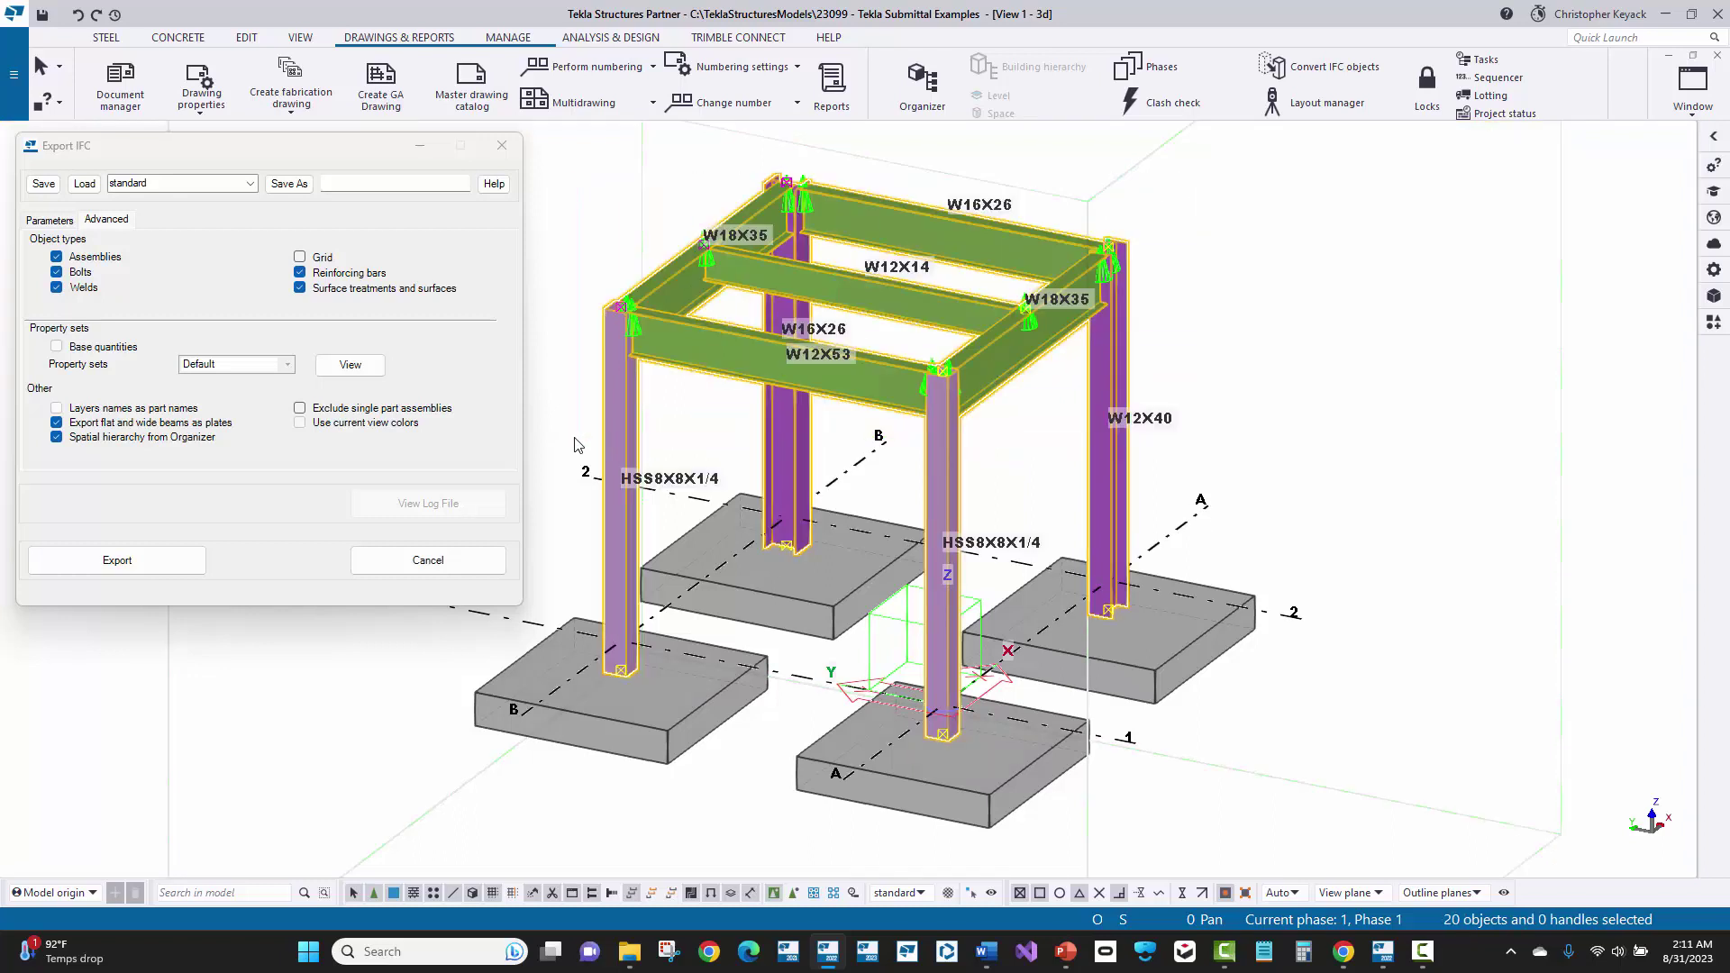
{"action": "left_click", "coordinate": [108, 566]}
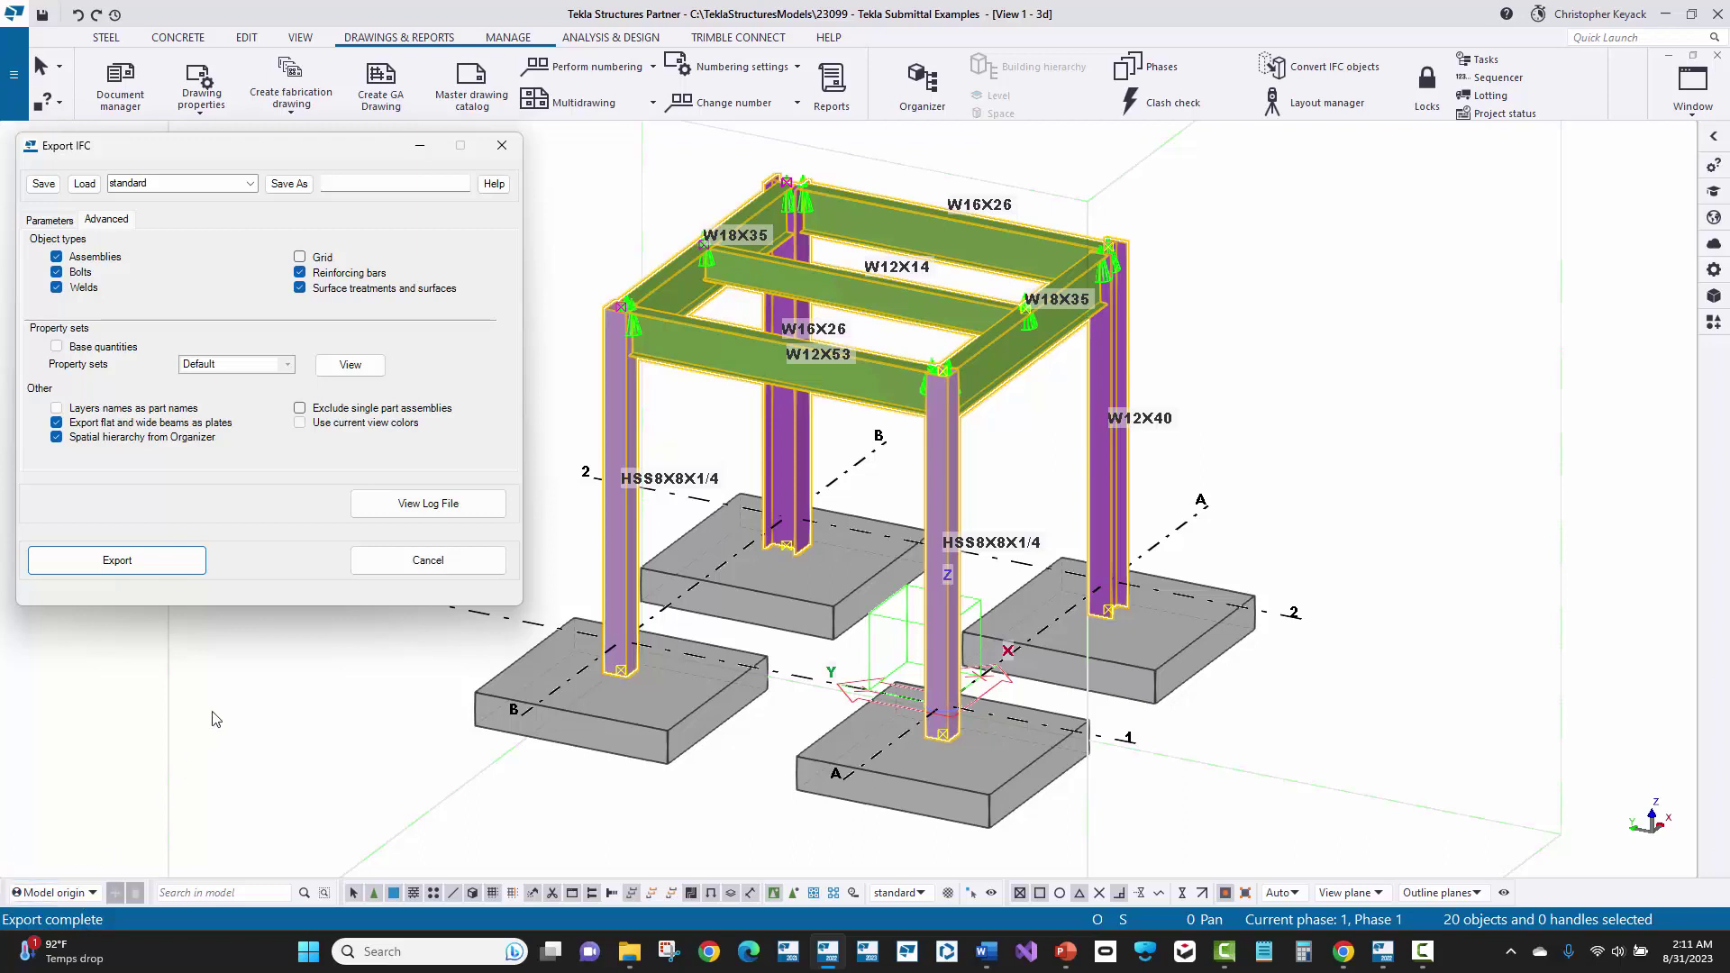
{"action": "left_click", "coordinate": [420, 563]}
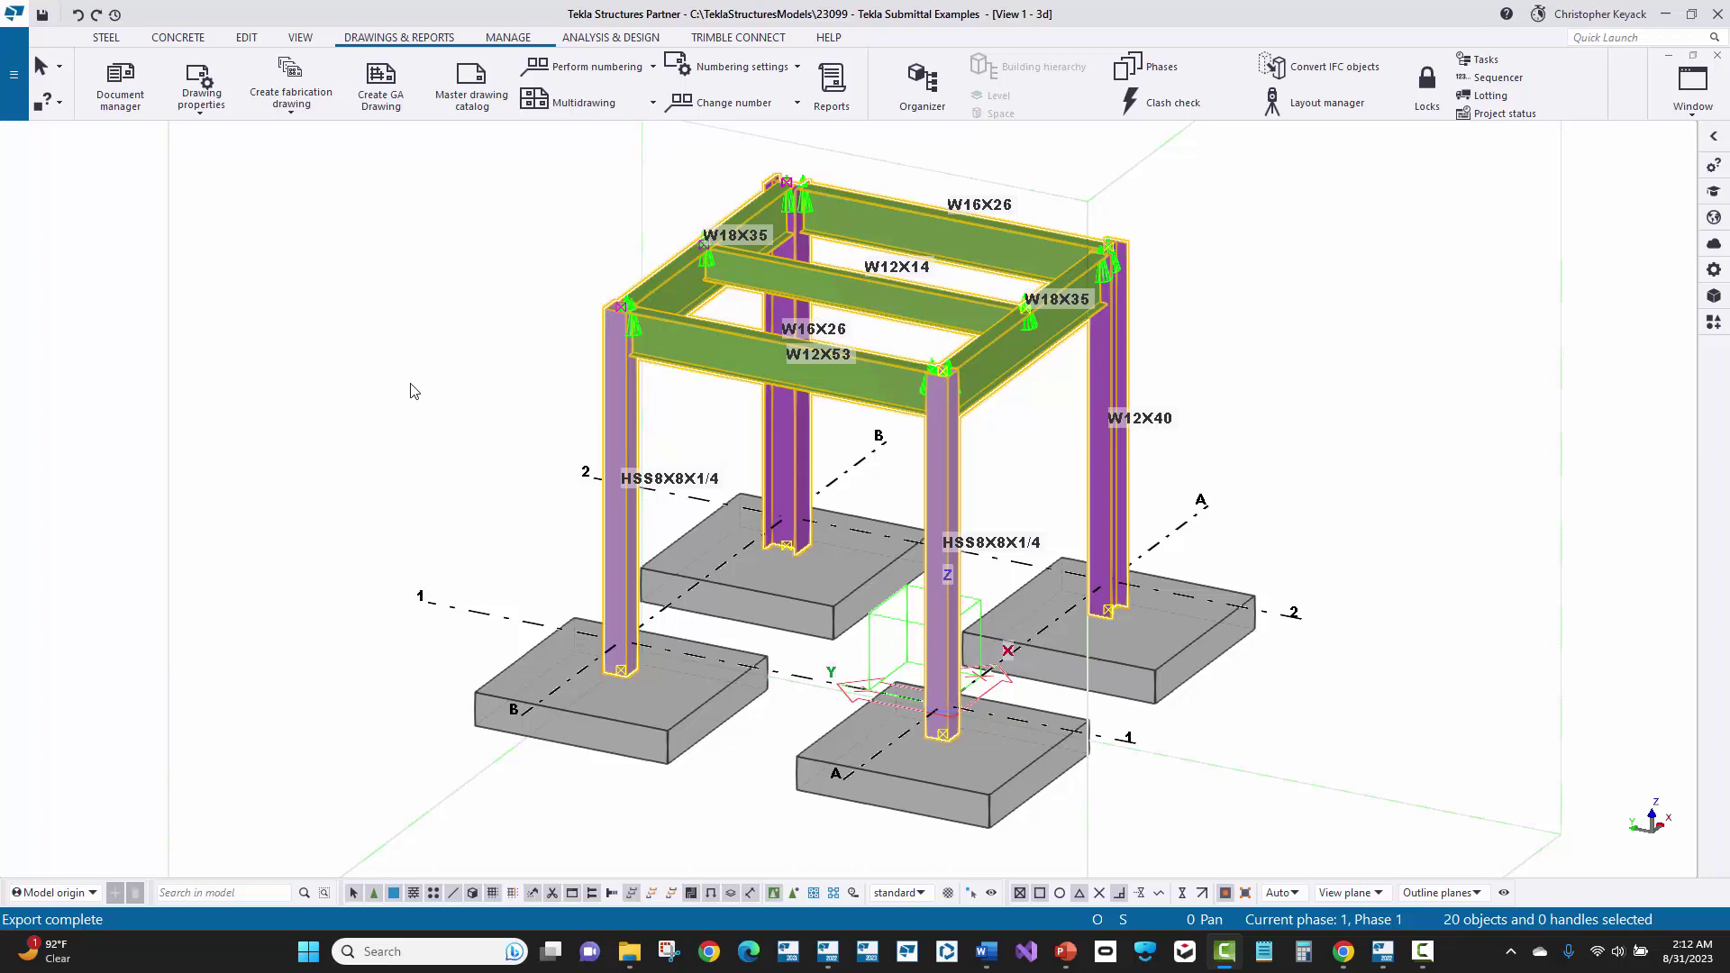
Export a KISS MIS list named 23099 - 001 - ABM - 2023-08-31.kss for selected members.
{"action": "left_click", "coordinate": [18, 106]}
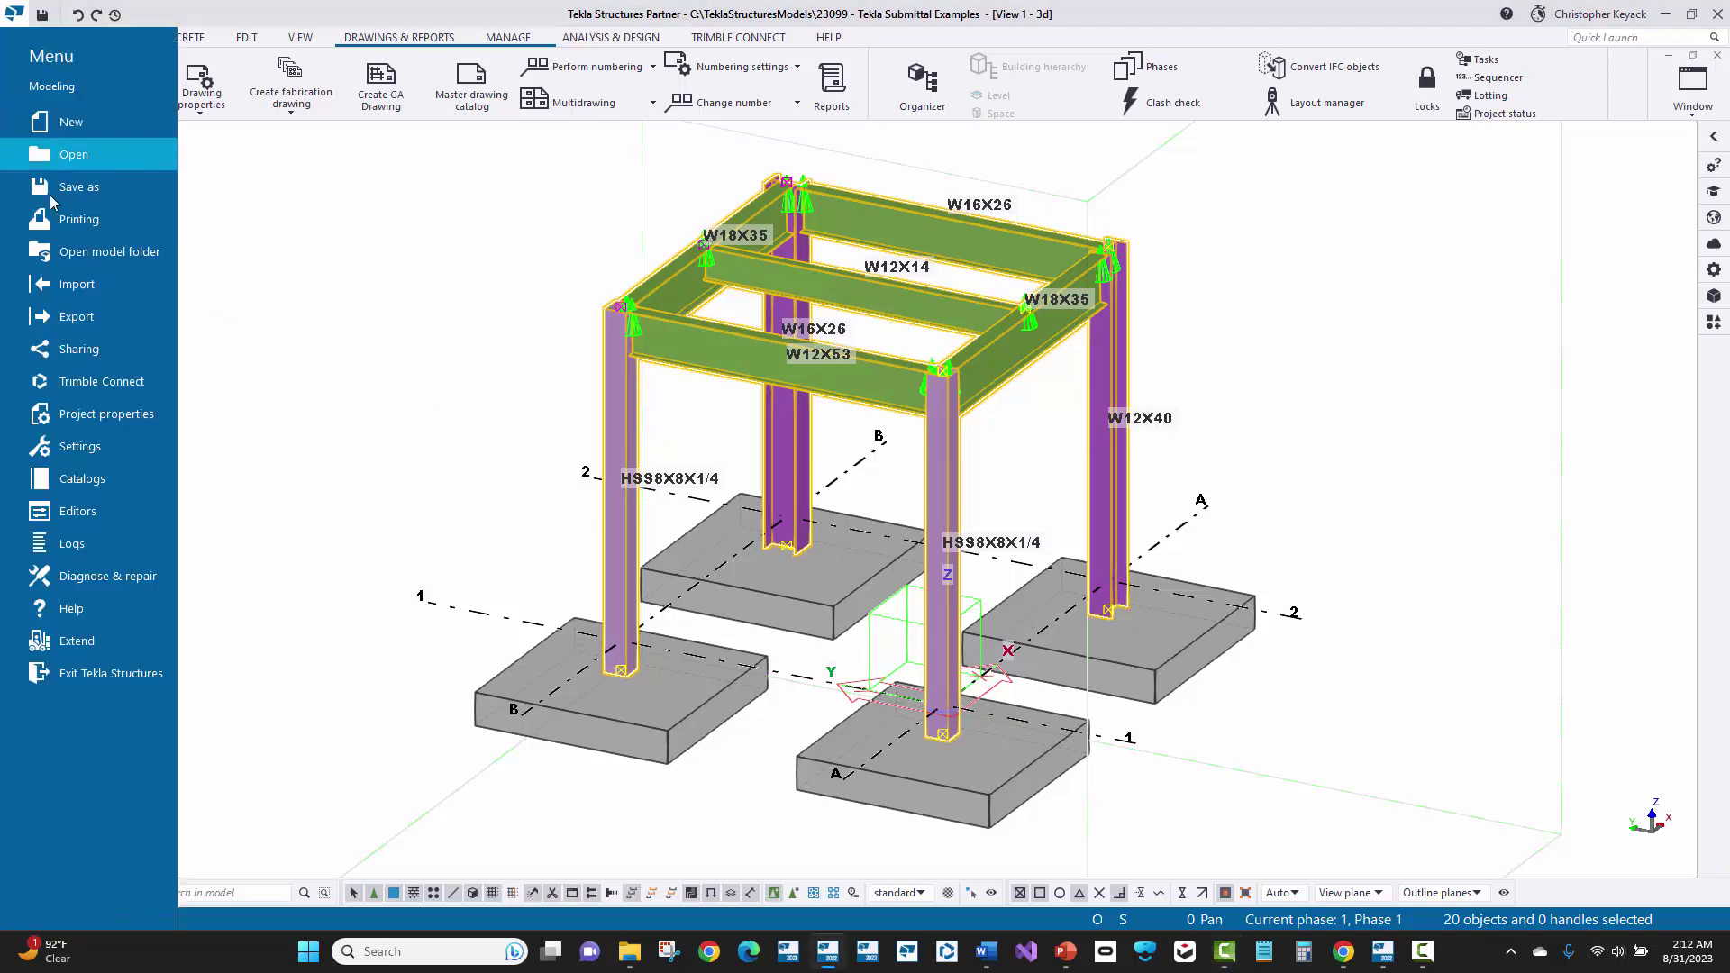
{"action": "mouse_move", "coordinate": [102, 316]}
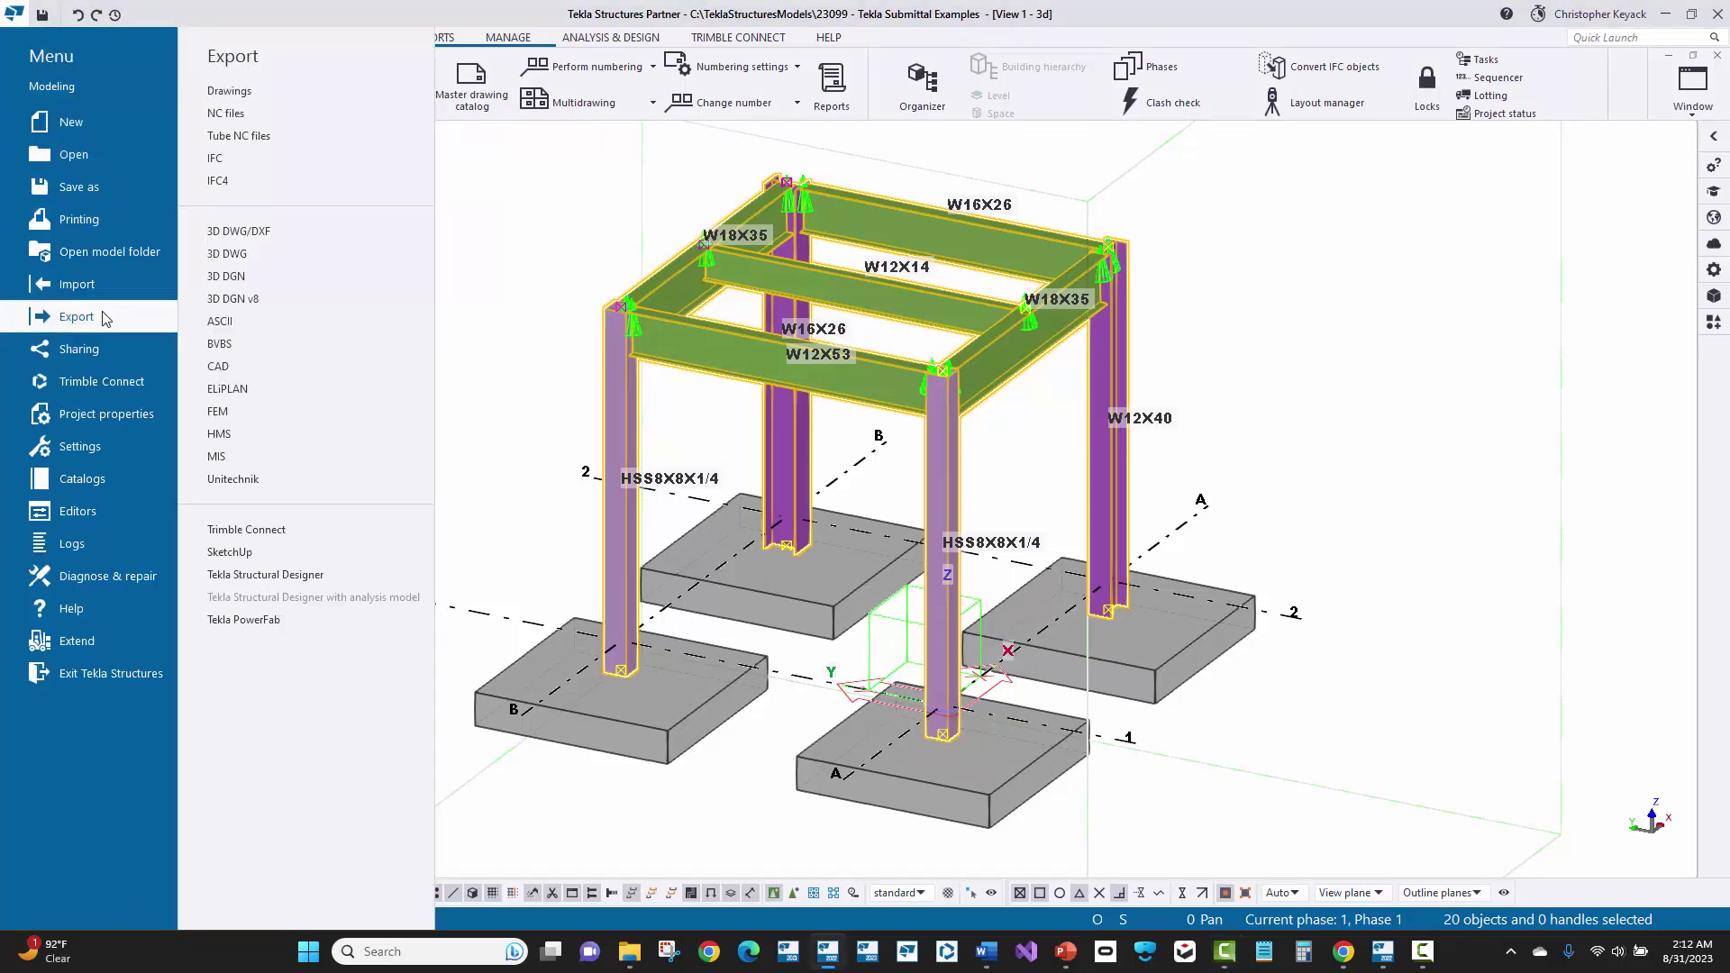
{"action": "left_click", "coordinate": [247, 456]}
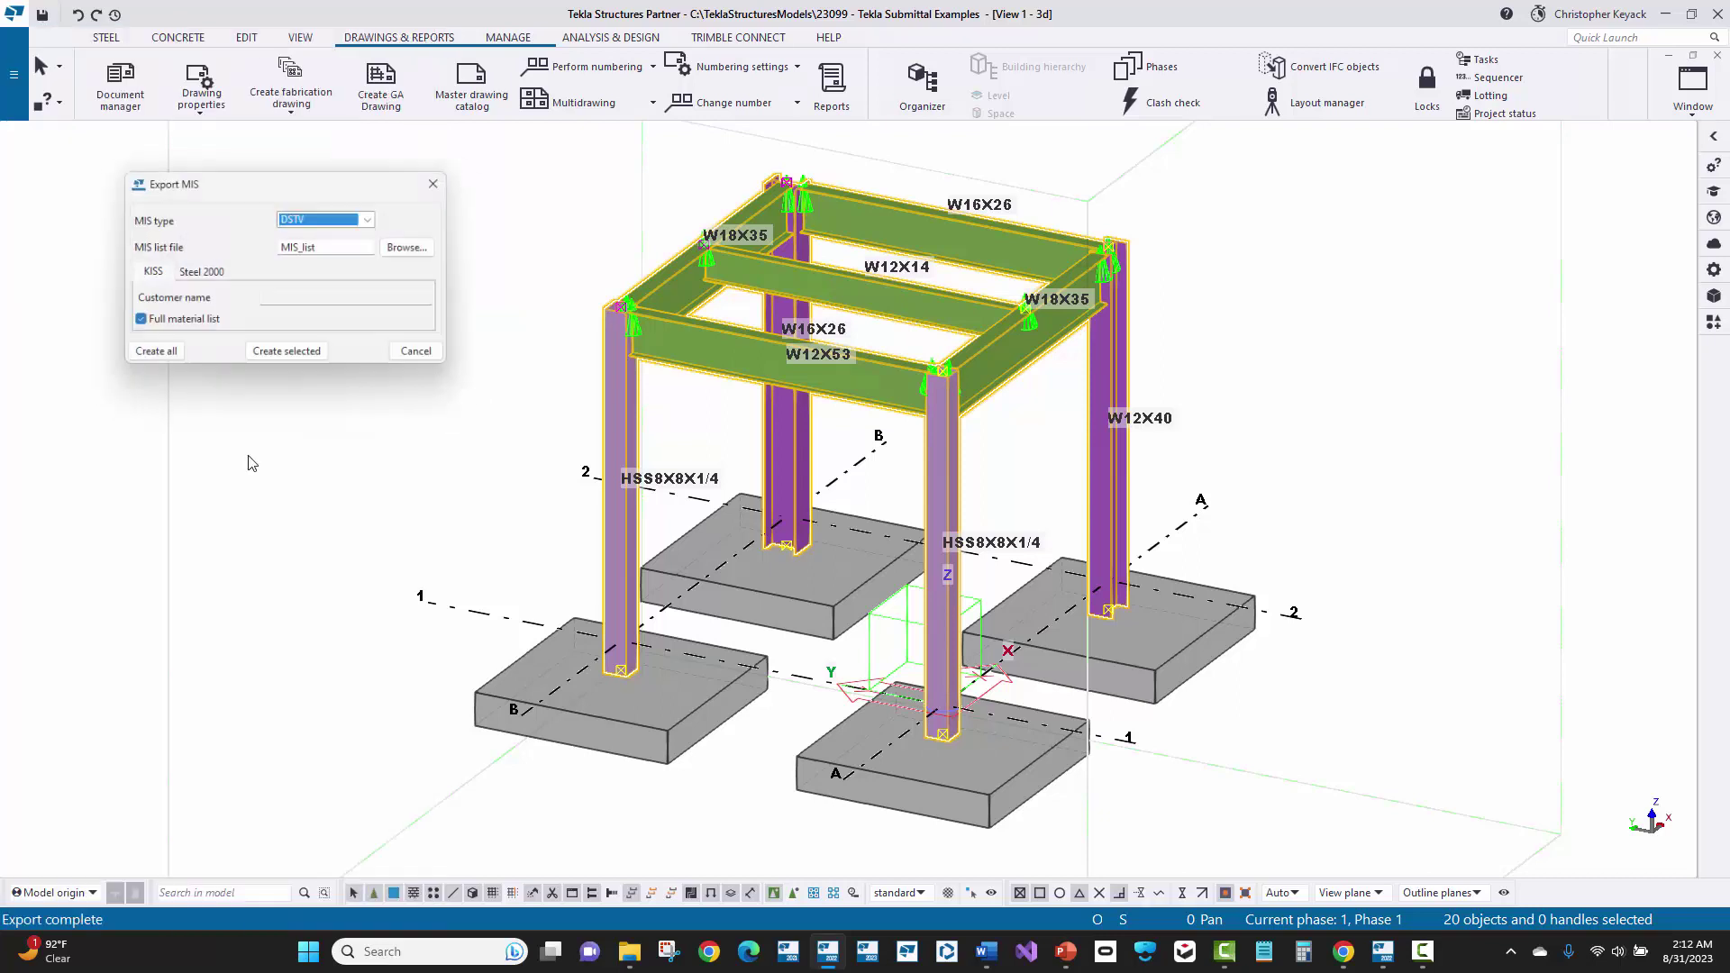
{"action": "left_click", "coordinate": [305, 220]}
{"action": "left_click", "coordinate": [320, 251]}
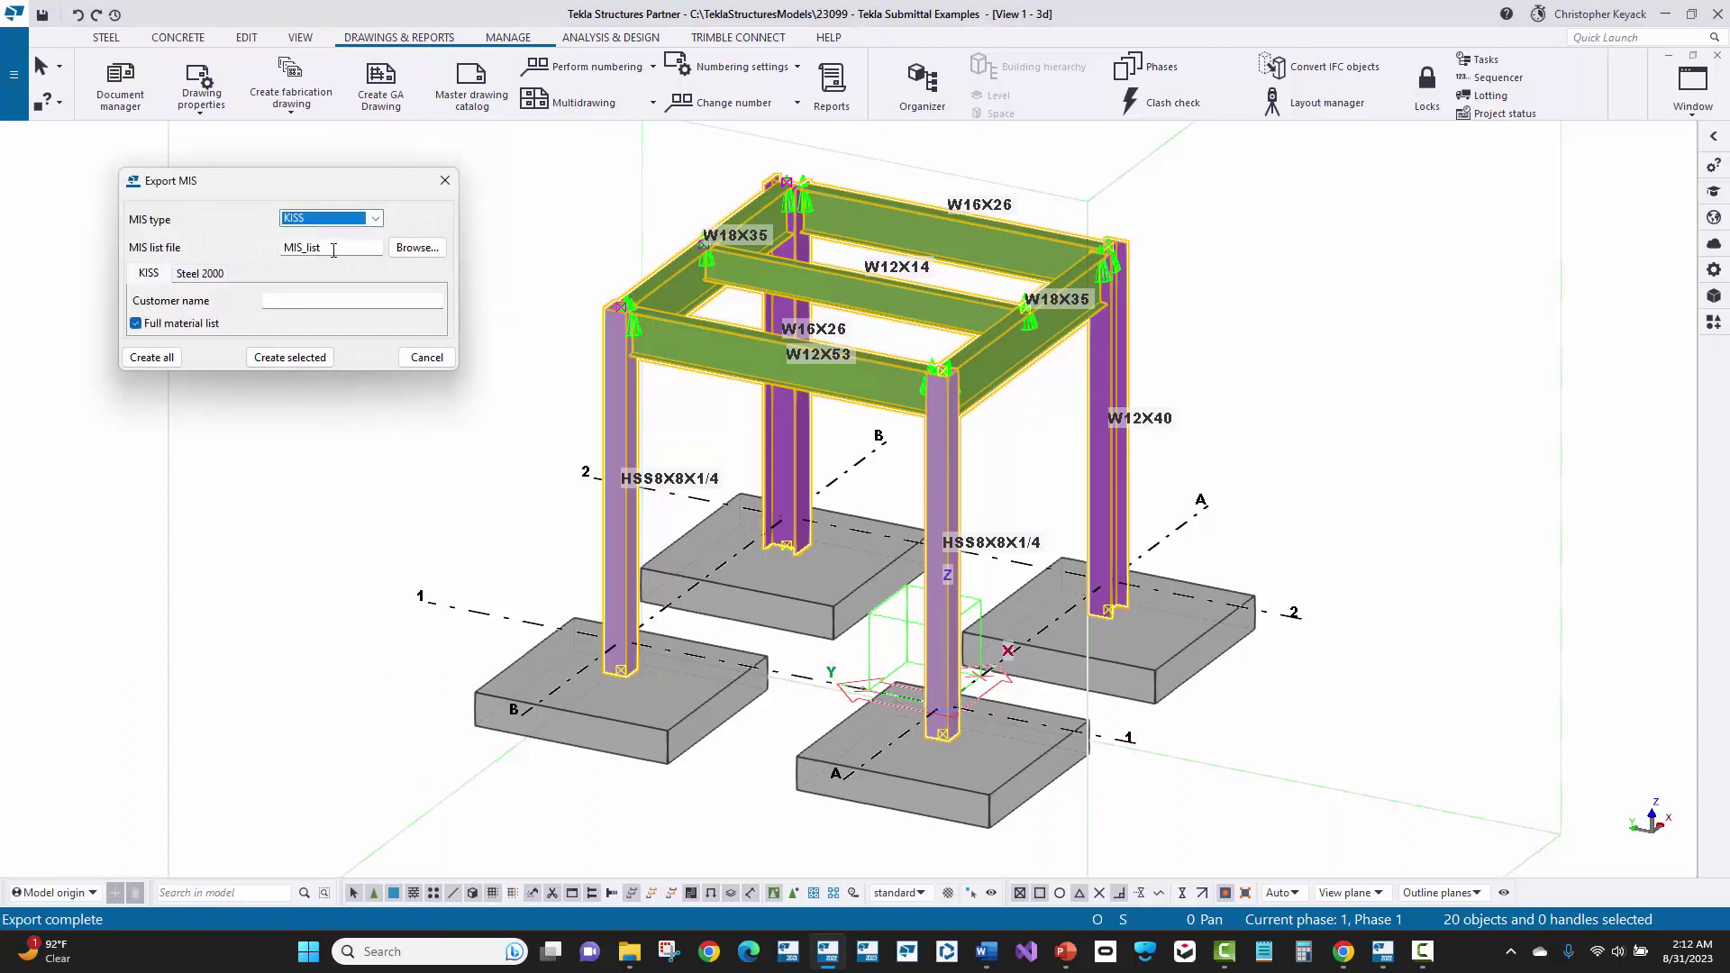
{"action": "key", "text": "Tab"}
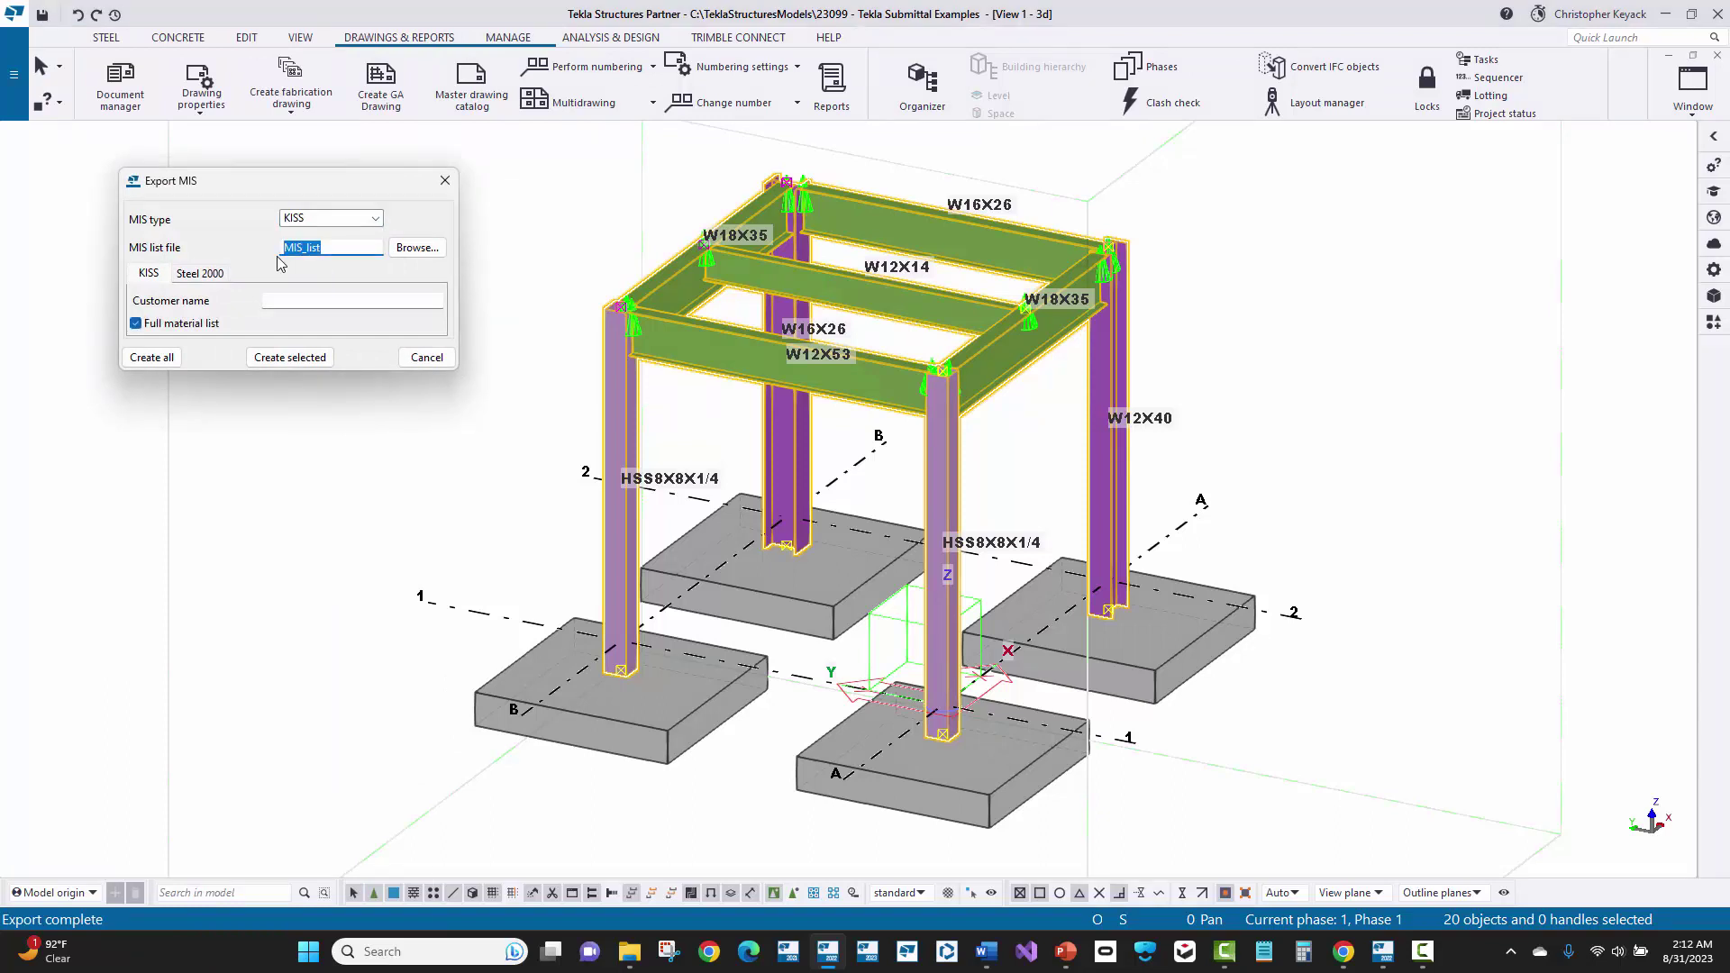
{"action": "key", "text": "BackSpace"}
{"action": "key", "text": "ctrl+v"}
{"action": "left_click_drag", "start_coordinate": [282, 252], "coordinate": [374, 261]}
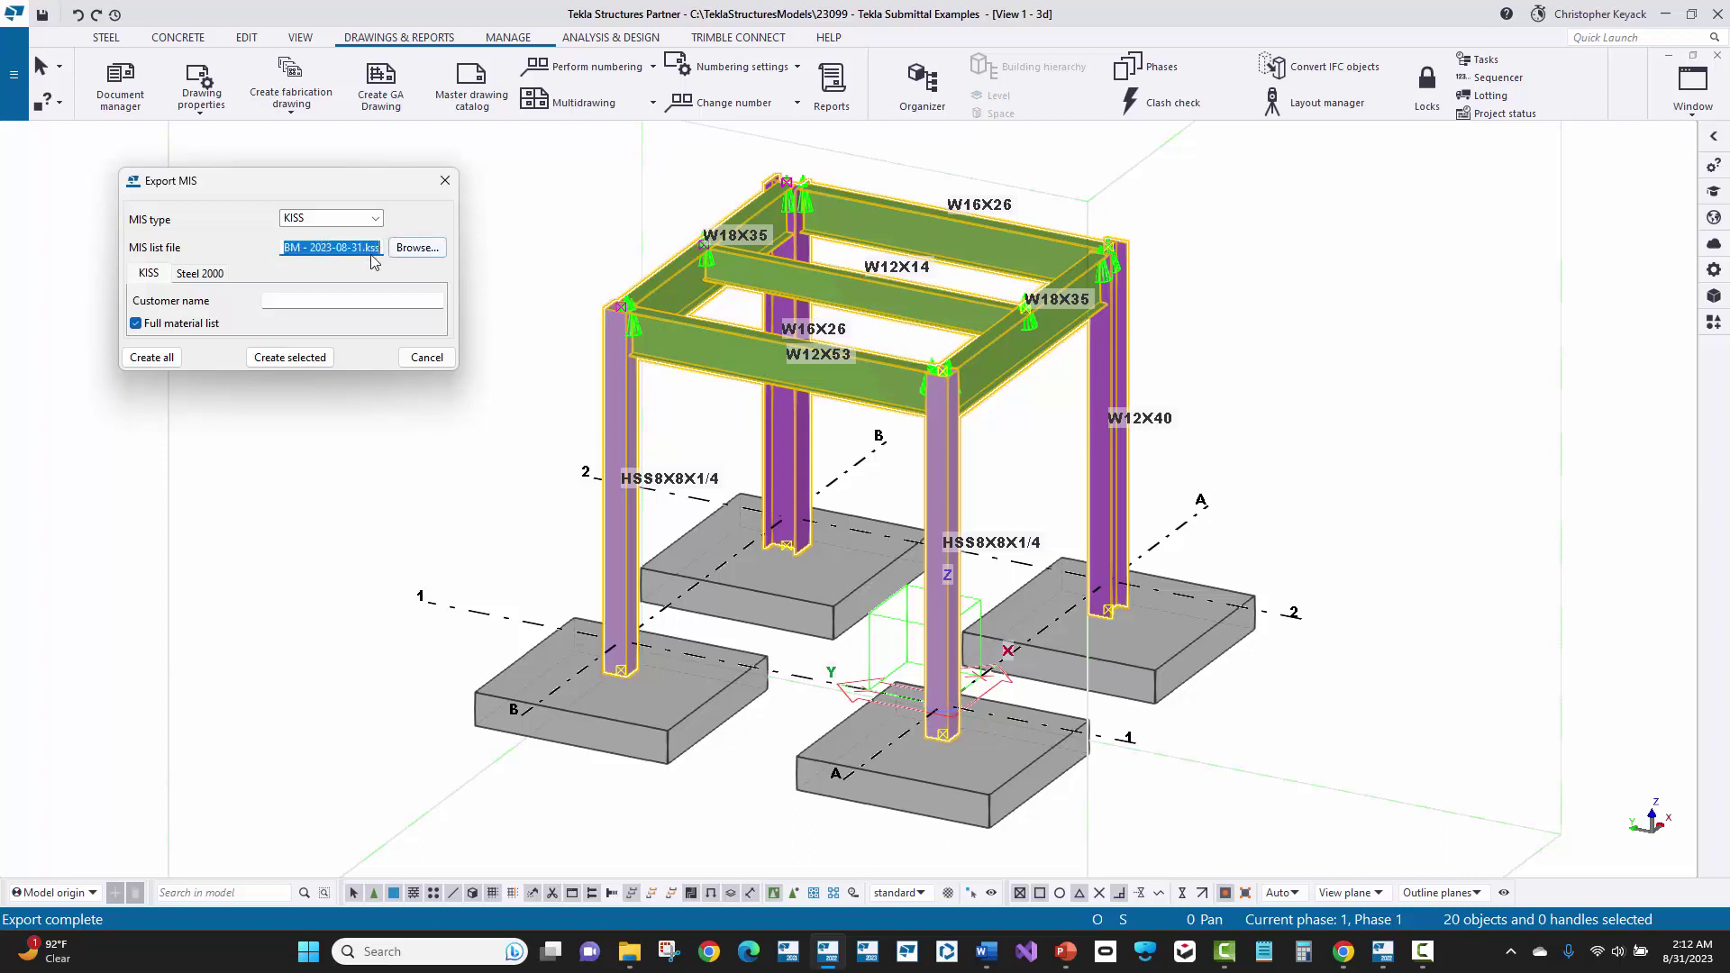
{"action": "left_click", "coordinate": [359, 255]}
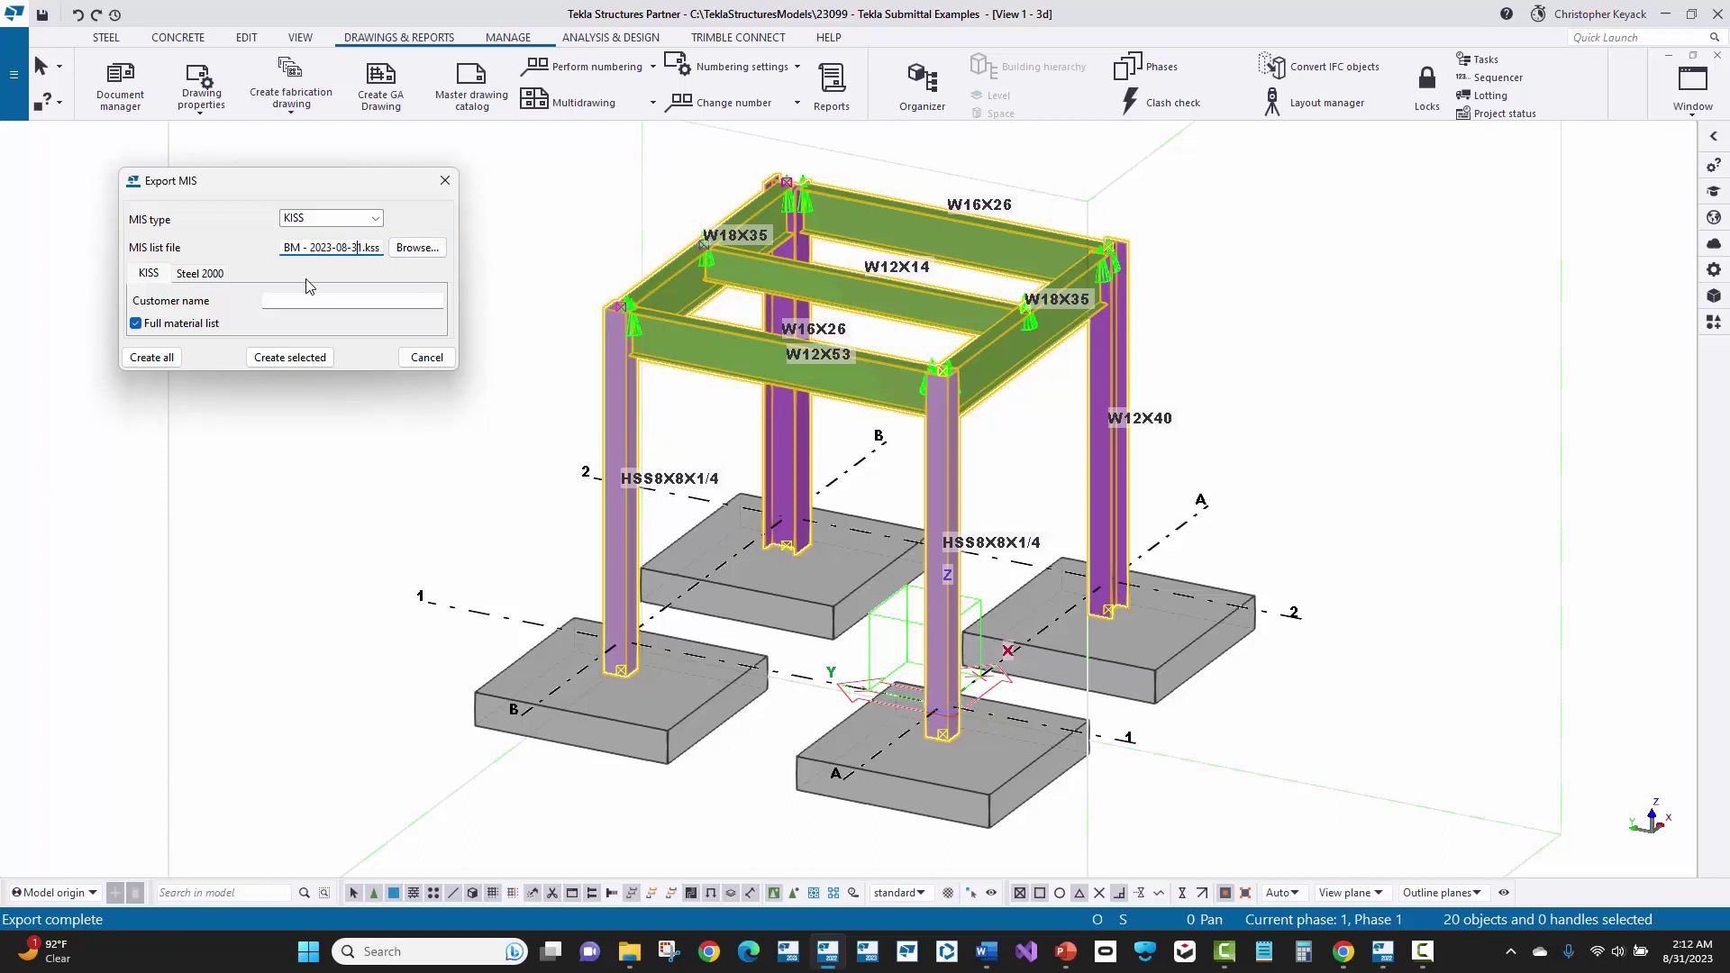
{"action": "left_click", "coordinate": [271, 364]}
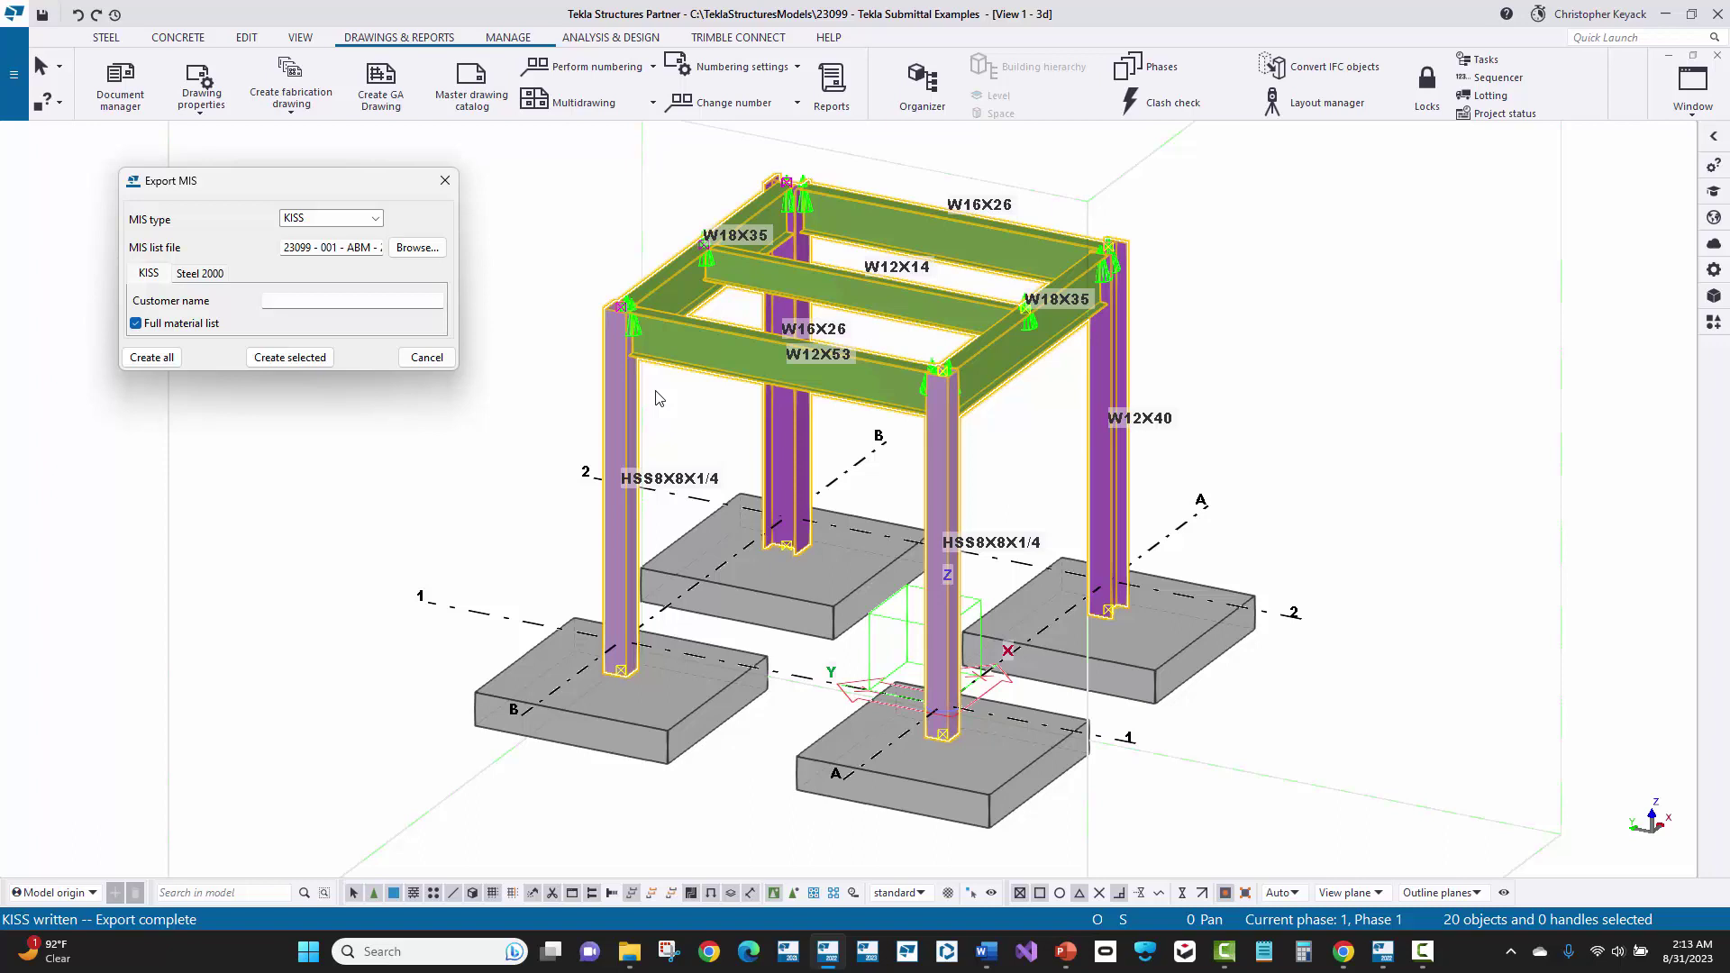
Close the material list export settings and open the model's IFC export folder in File Explorer.
{"action": "key", "text": "Escape"}
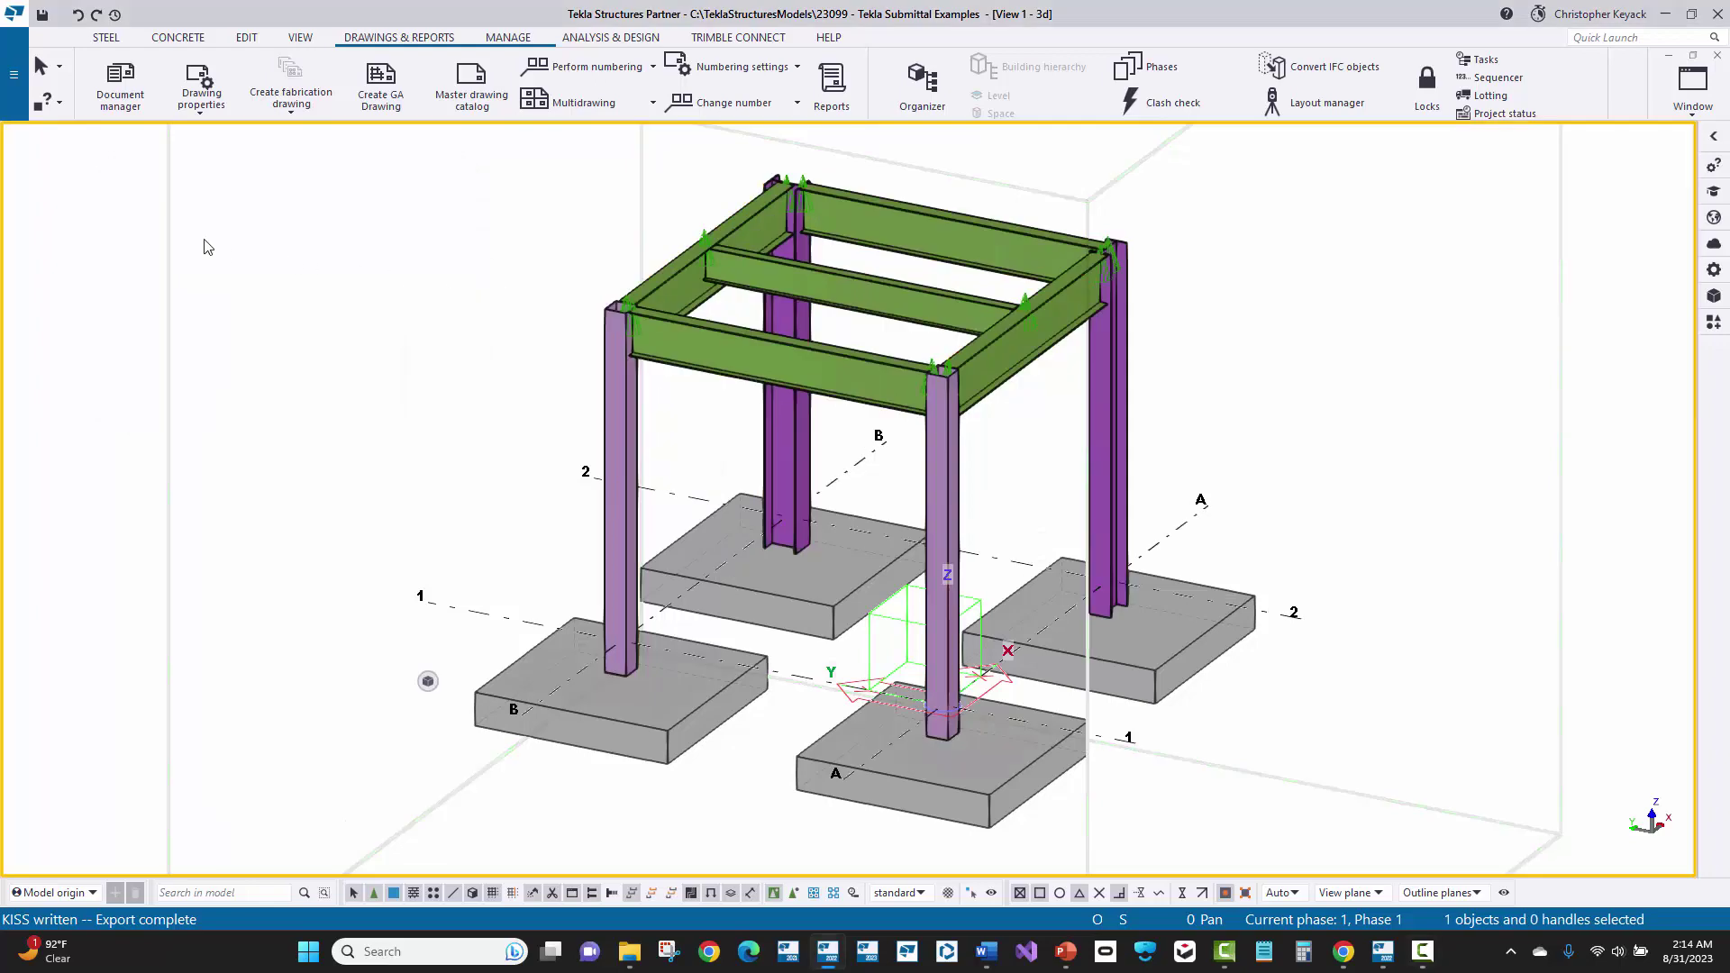
{"action": "left_click", "coordinate": [14, 74]}
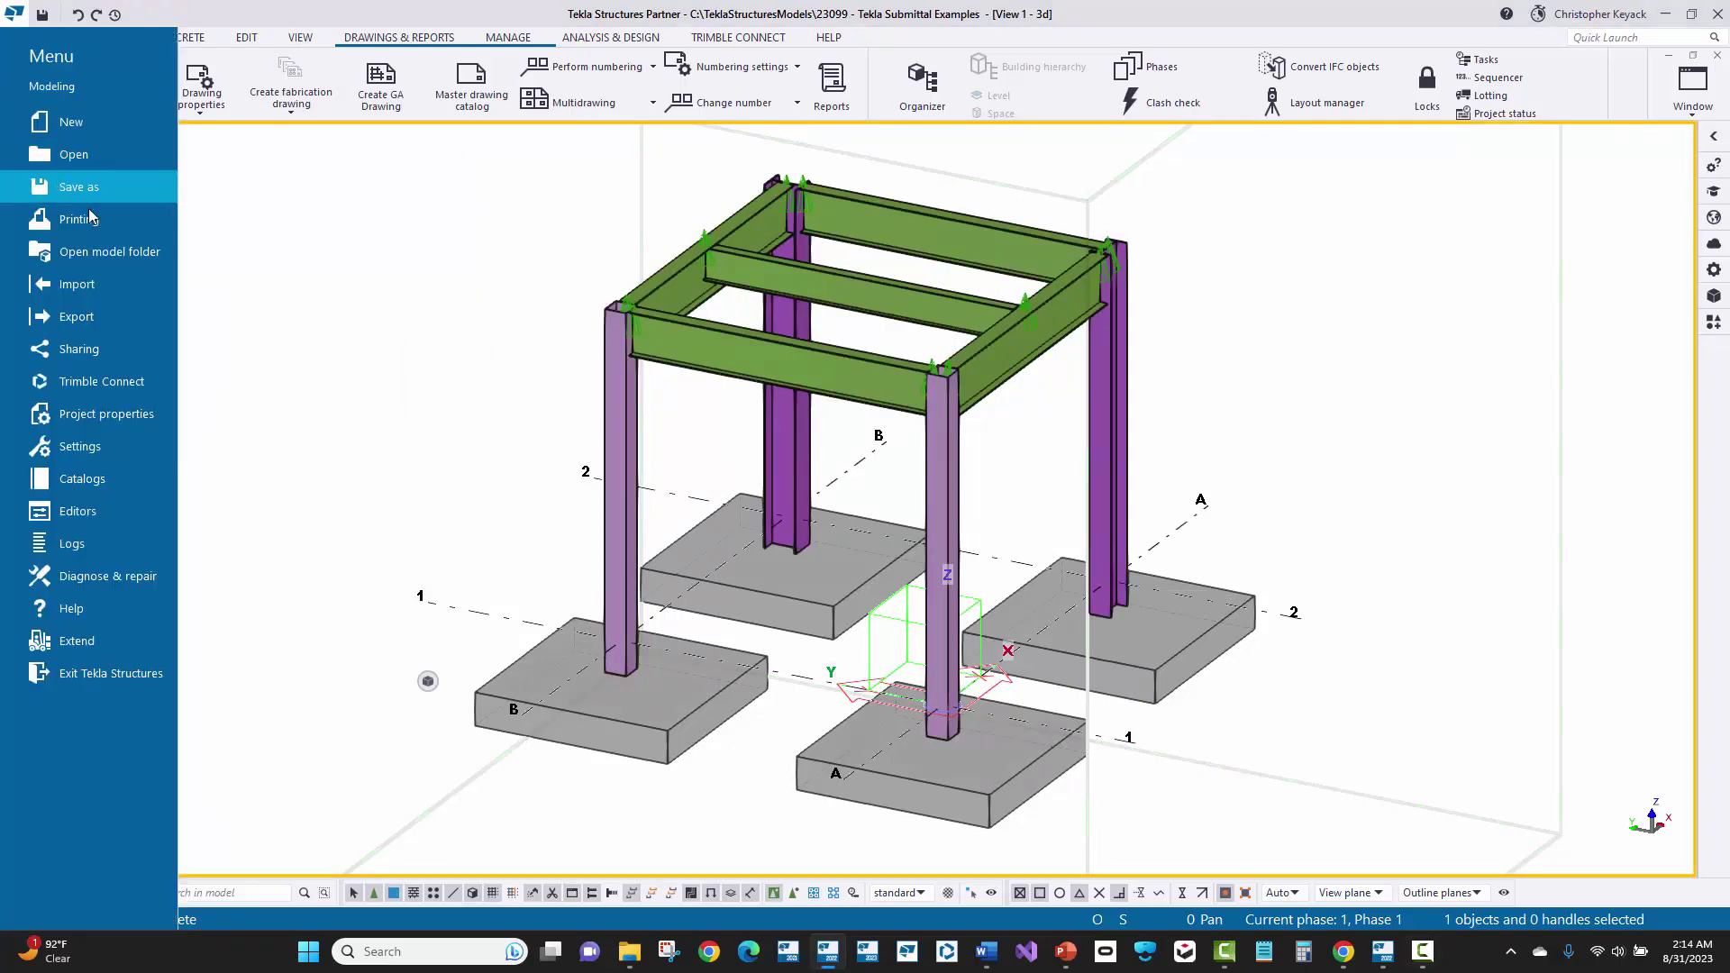
{"action": "left_click", "coordinate": [121, 257]}
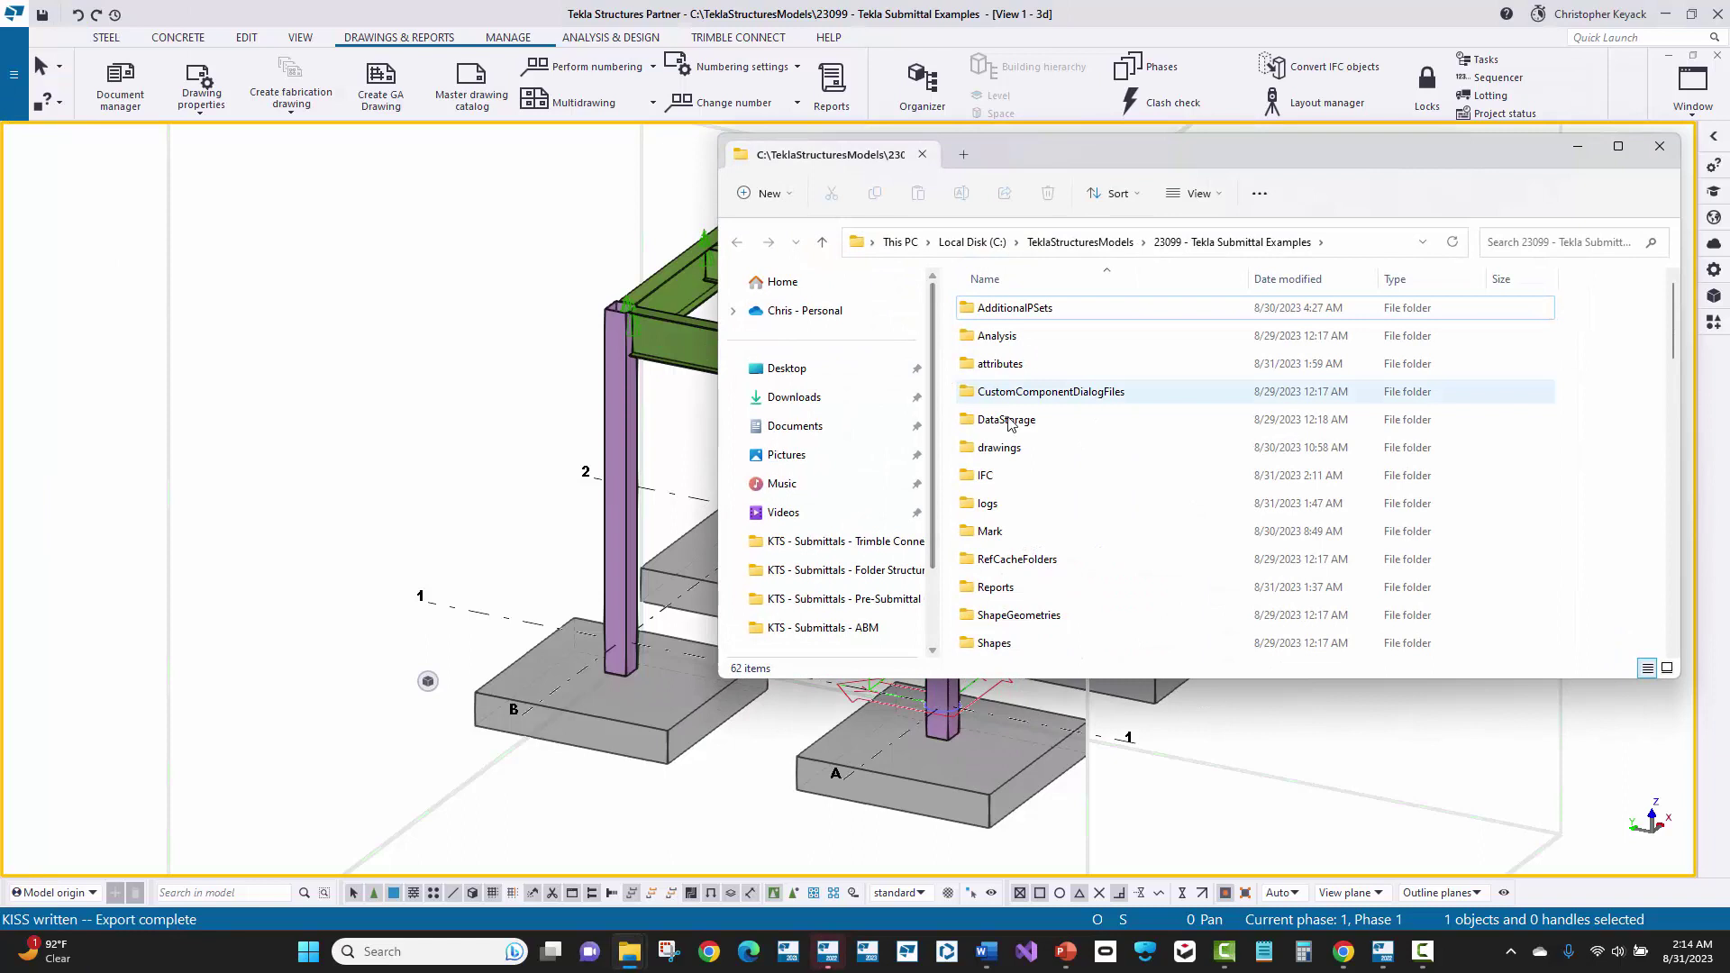
{"action": "double_click", "coordinate": [1027, 475]}
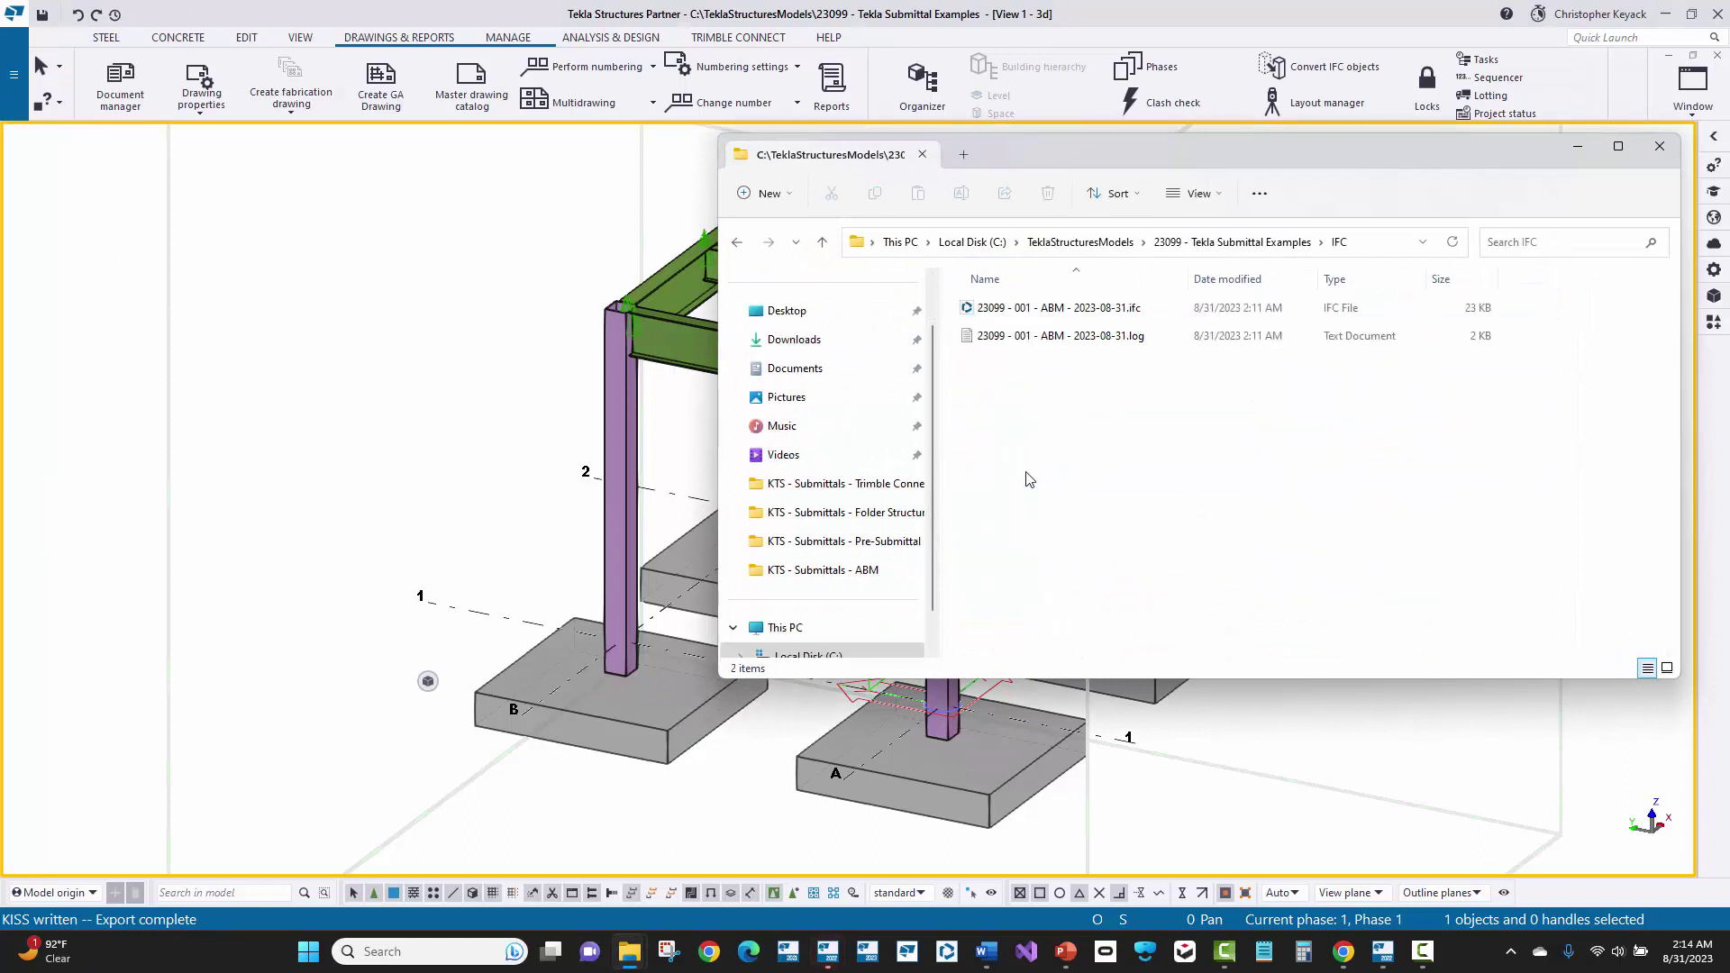
Cut 23099 - 001 - ABM - 2023-08-31.ifc and paste it into the dated ABM submittal folder.
{"action": "left_click", "coordinate": [1060, 309]}
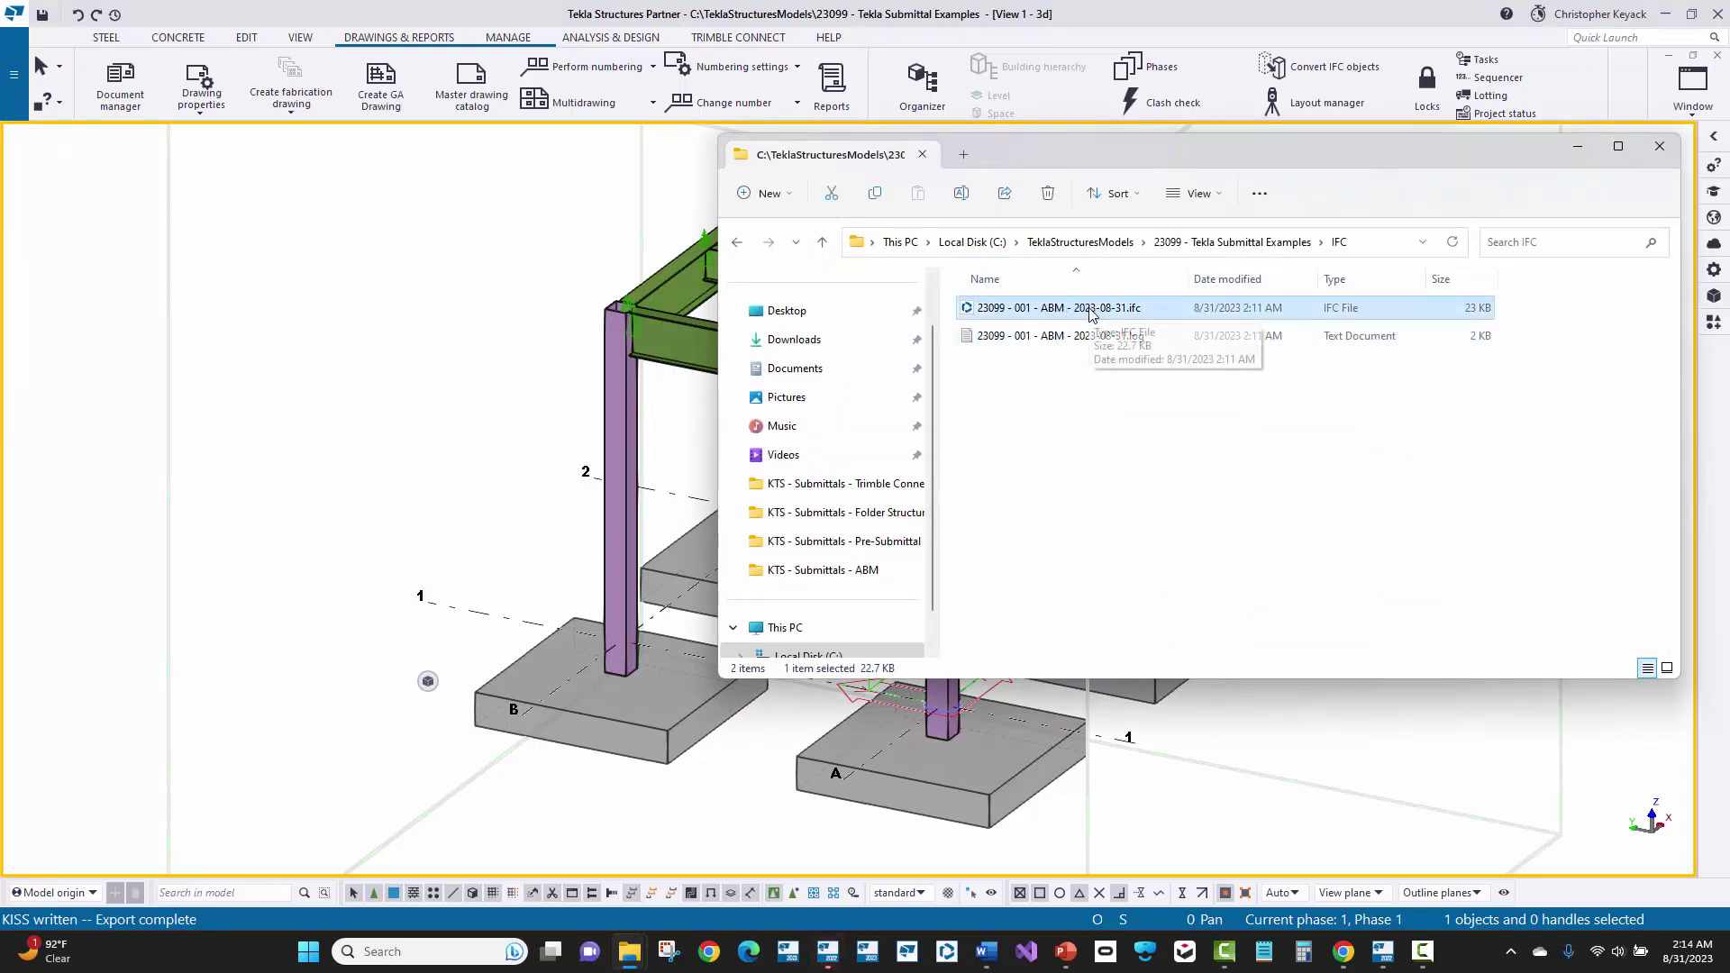
{"action": "right_click", "coordinate": [1091, 312]}
{"action": "left_click", "coordinate": [1114, 331]}
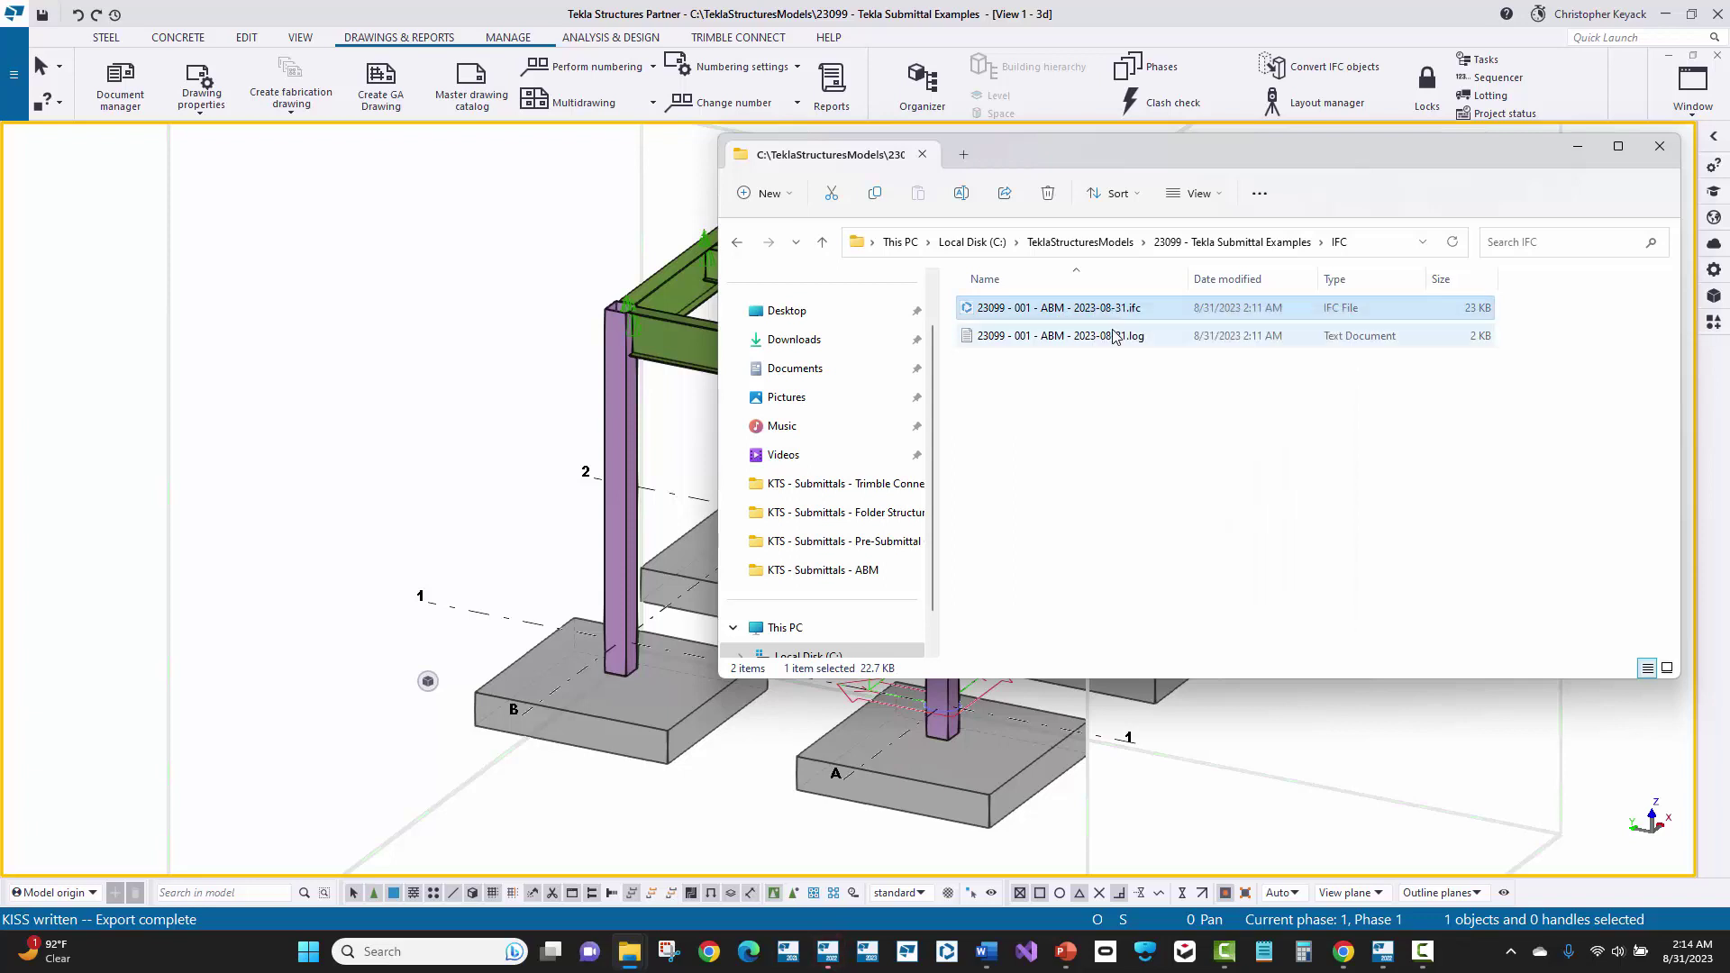
{"action": "mouse_move", "coordinate": [626, 962]}
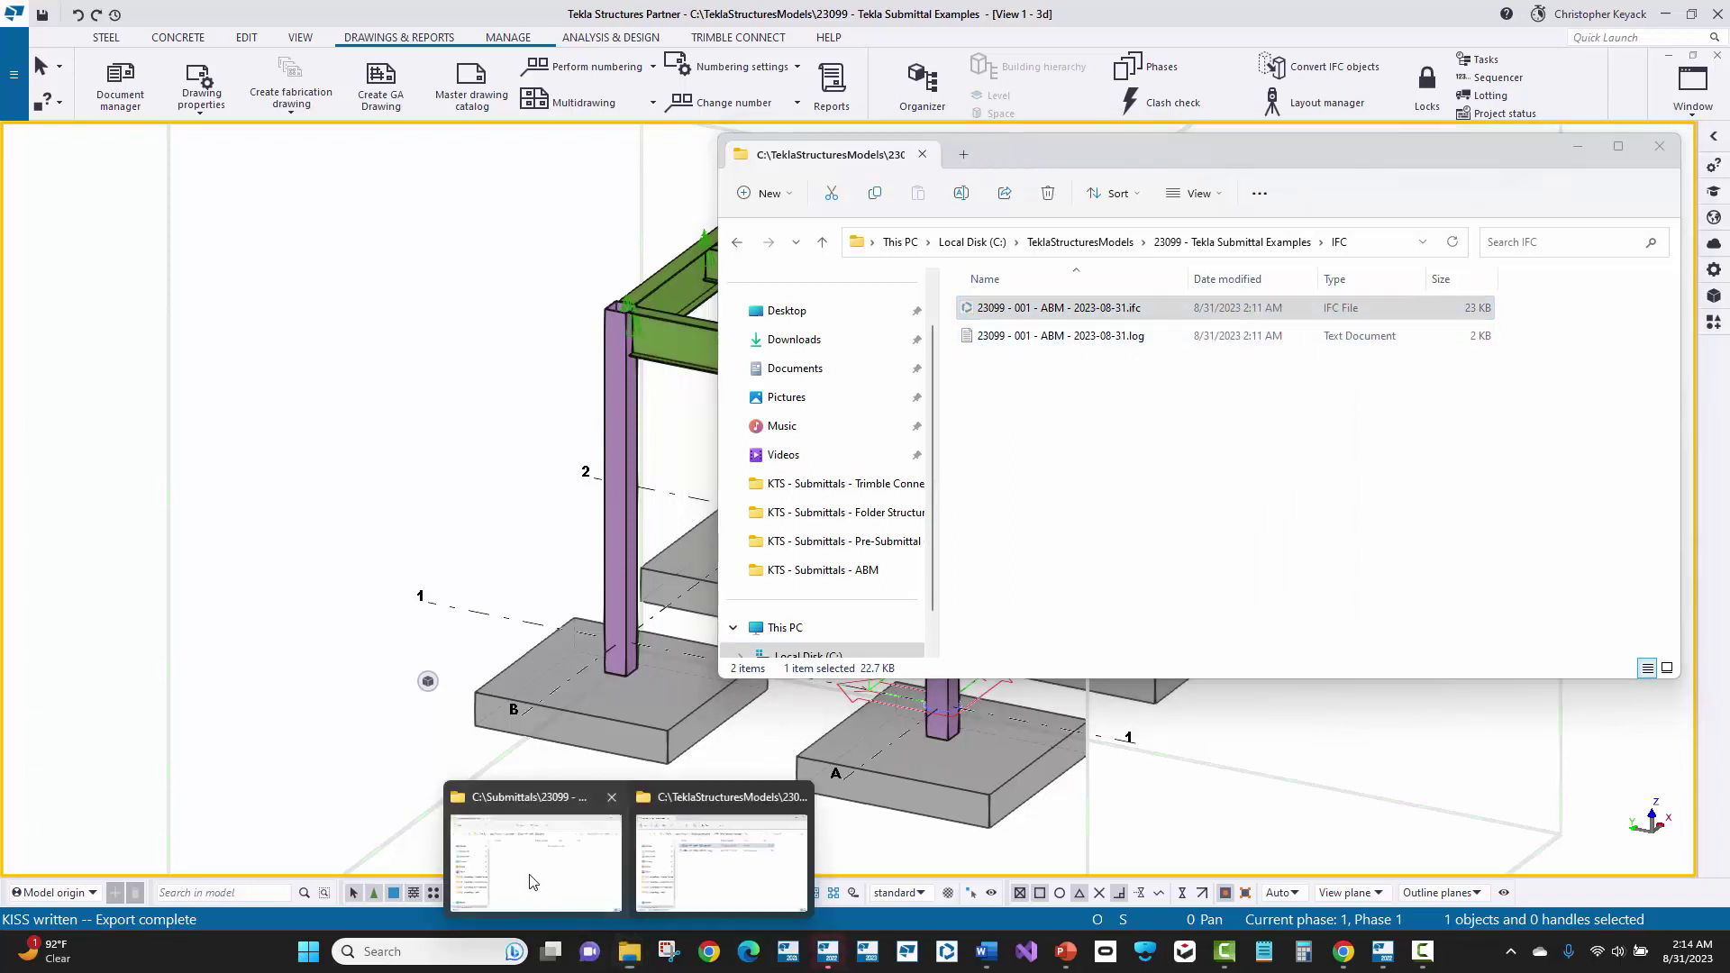
{"action": "left_click", "coordinate": [535, 847]}
{"action": "right_click", "coordinate": [403, 559]}
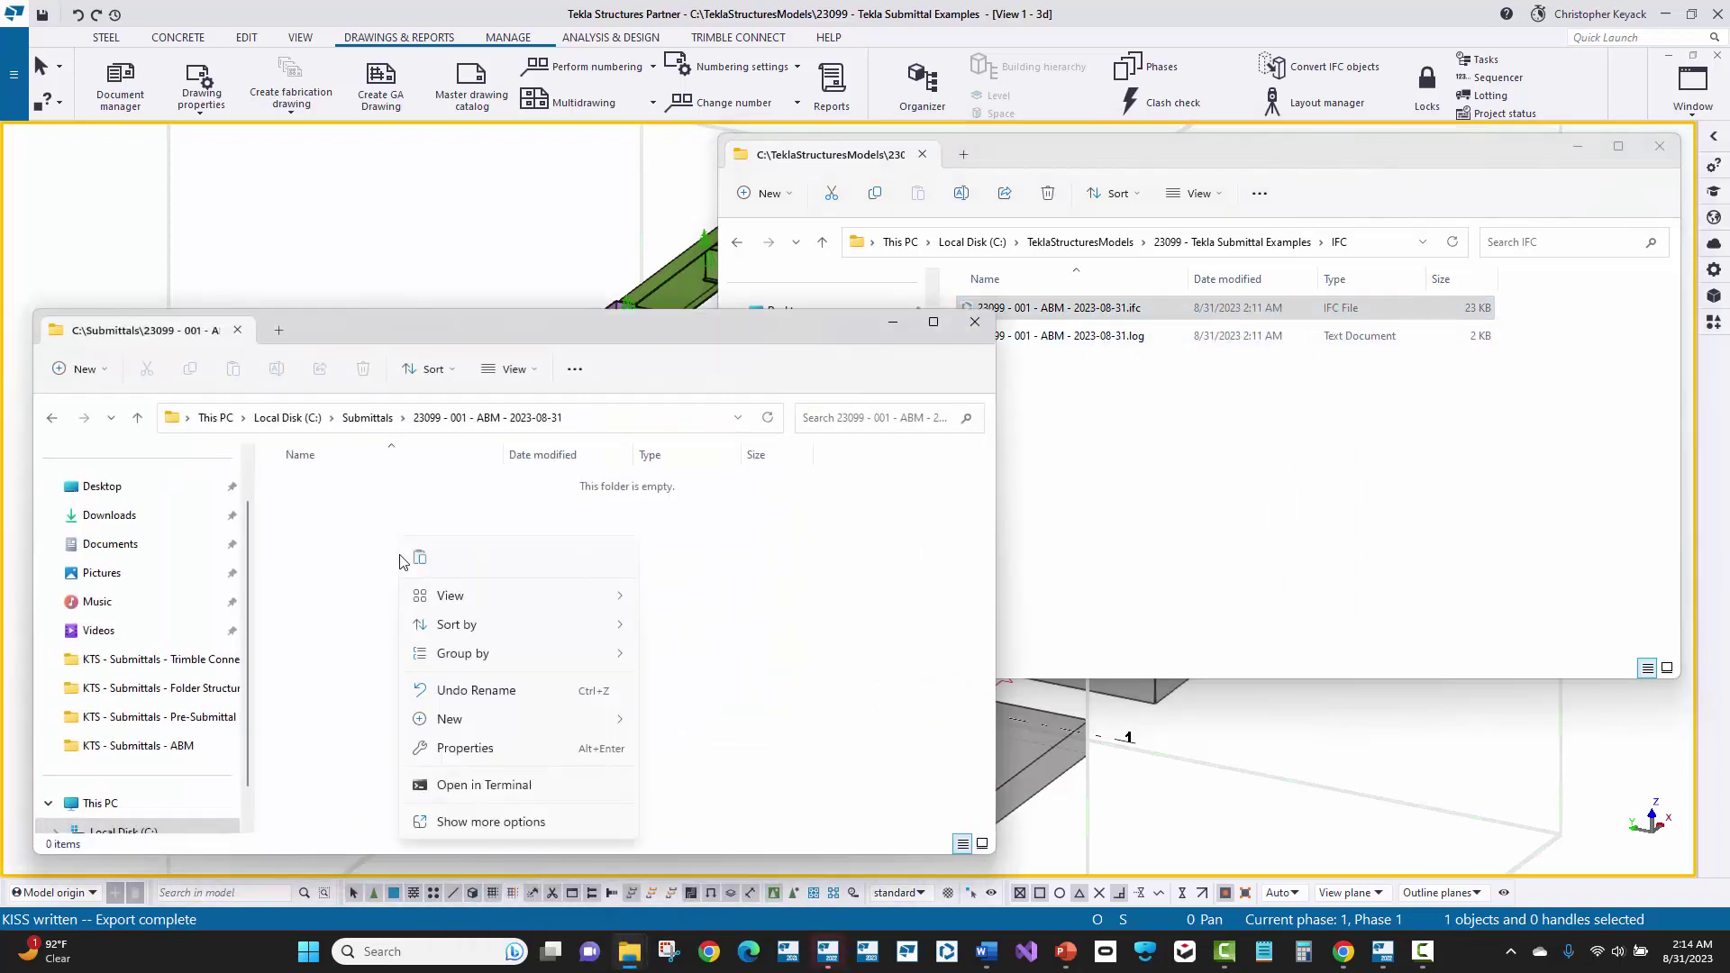
{"action": "left_click", "coordinate": [421, 566]}
{"action": "left_click", "coordinate": [463, 624]}
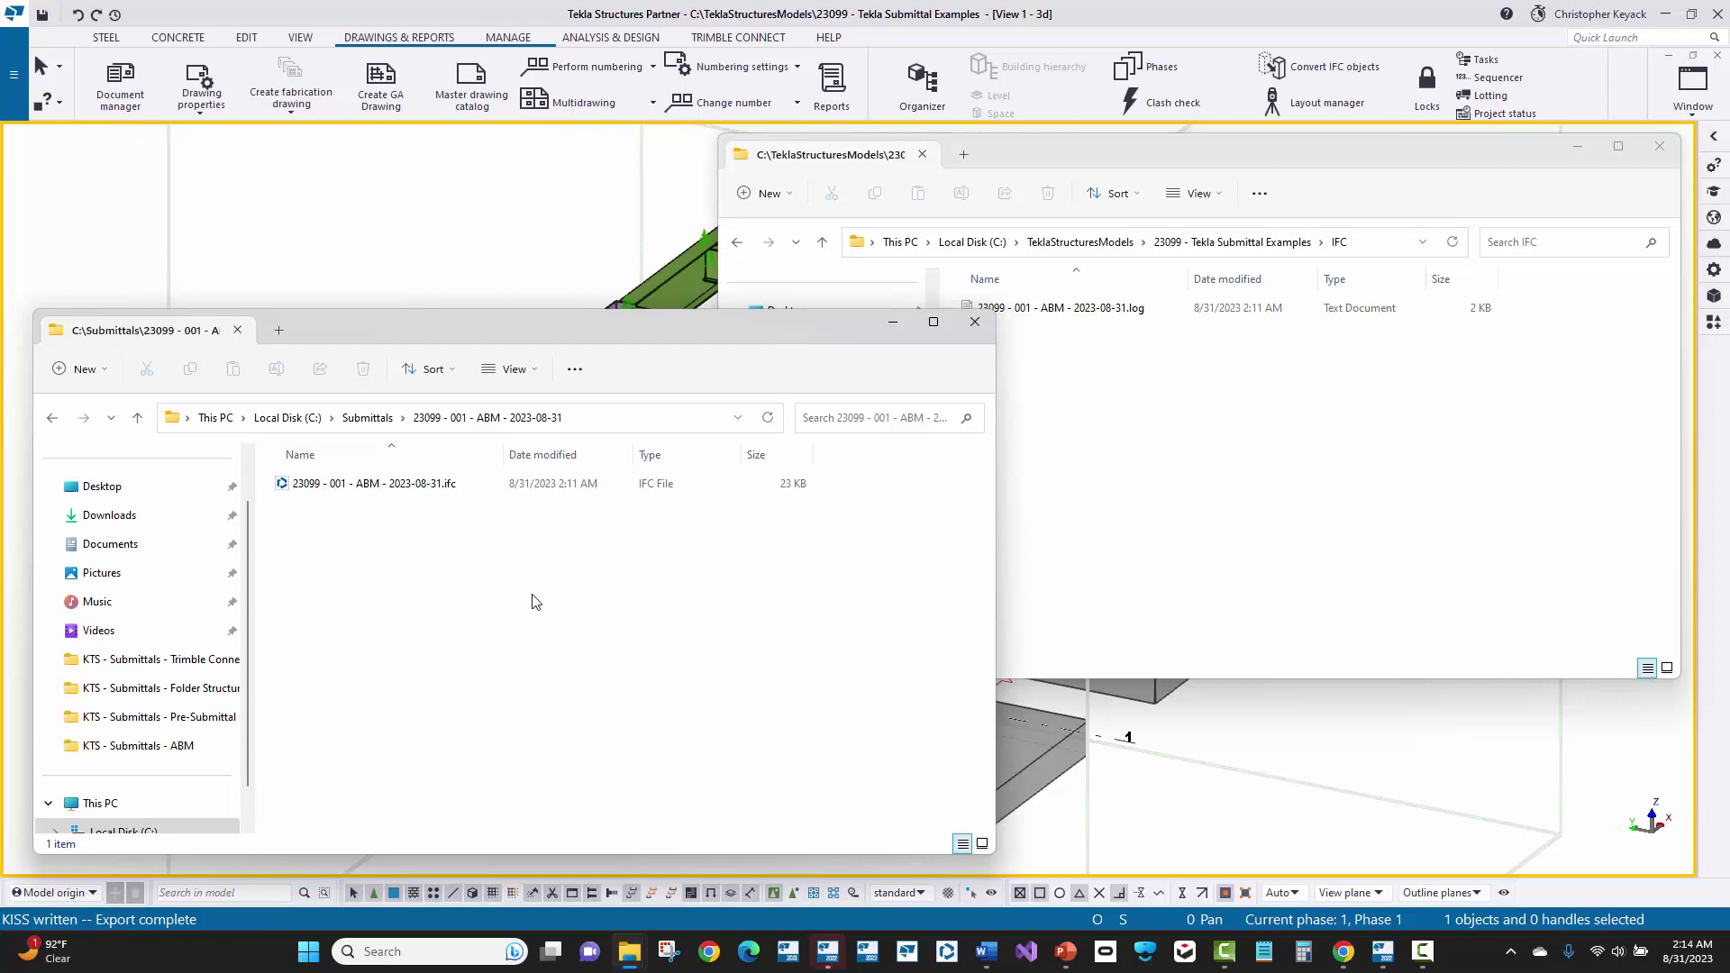
Go up to the model folder, select the exported .kss material list file, and close the window.
{"action": "left_click", "coordinate": [1184, 245]}
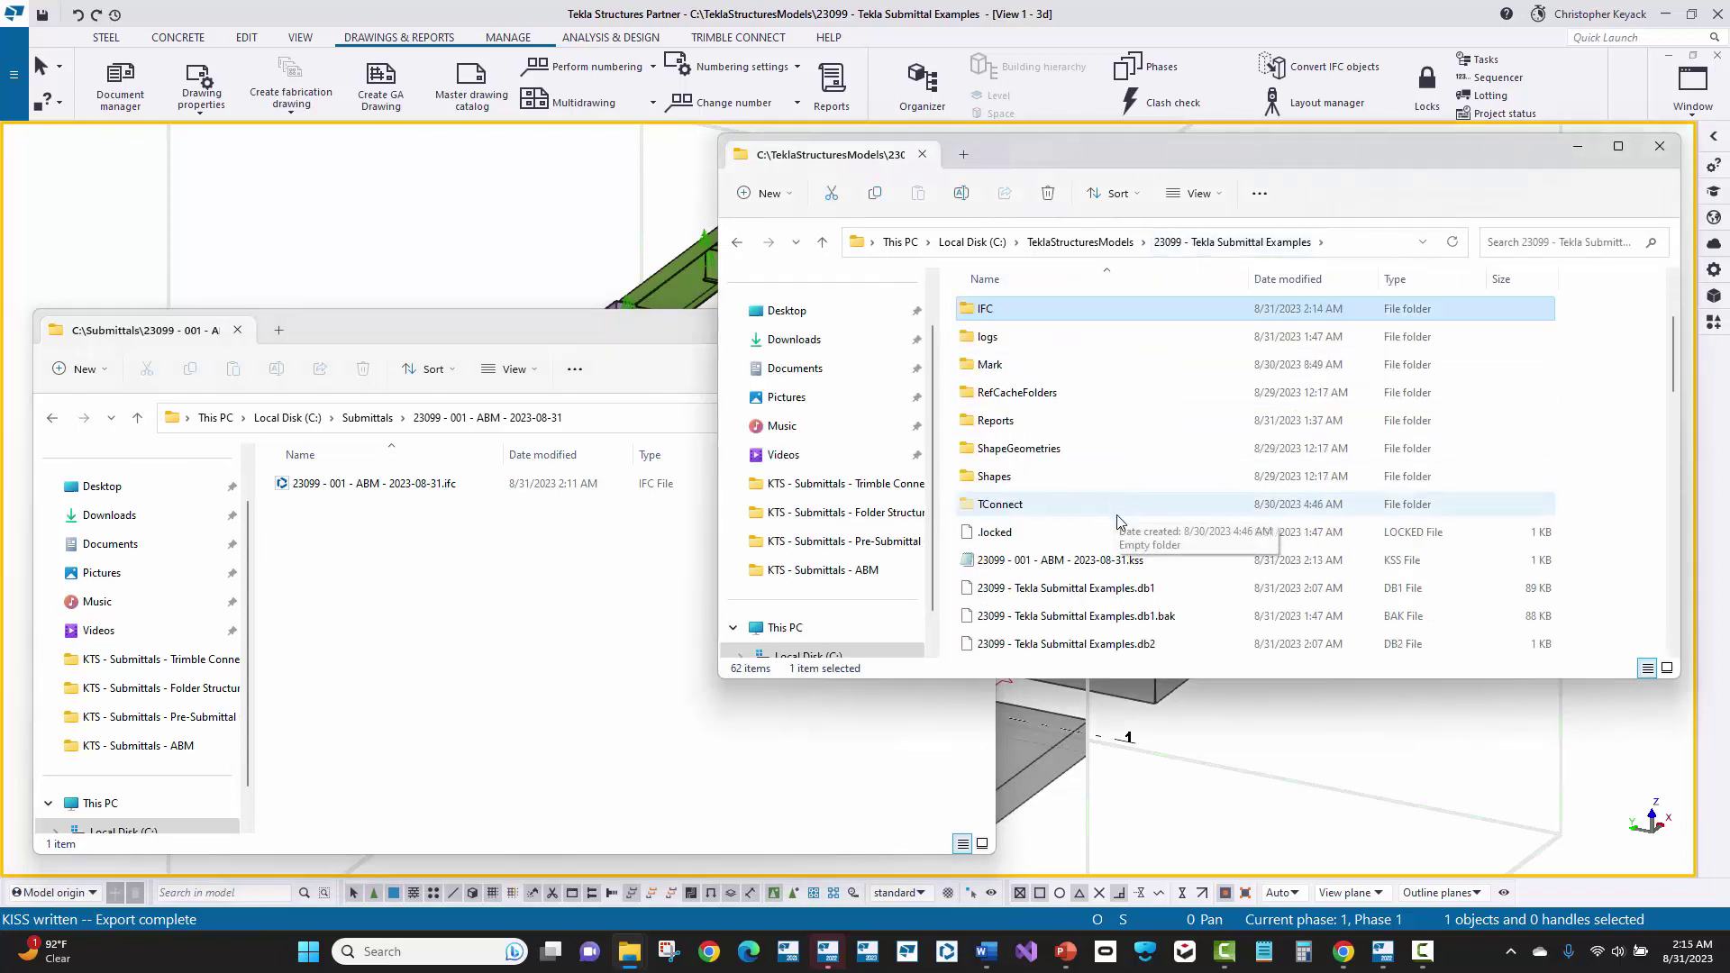
{"action": "left_click", "coordinate": [1018, 560]}
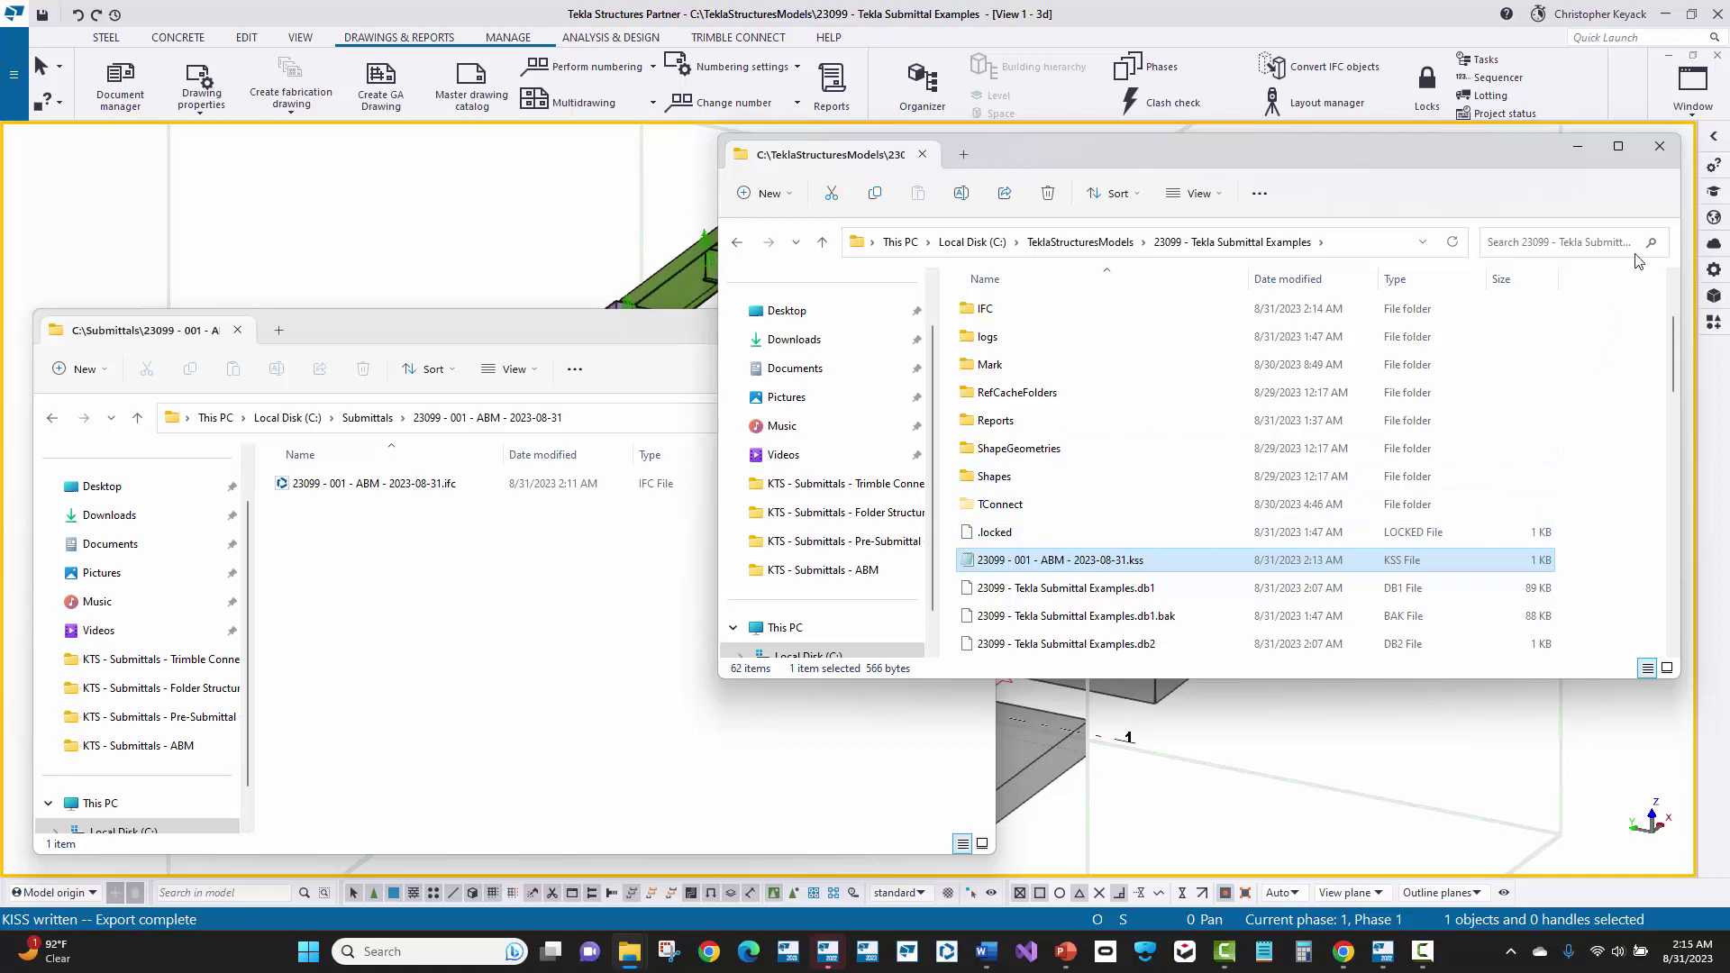
{"action": "left_click", "coordinate": [1659, 147]}
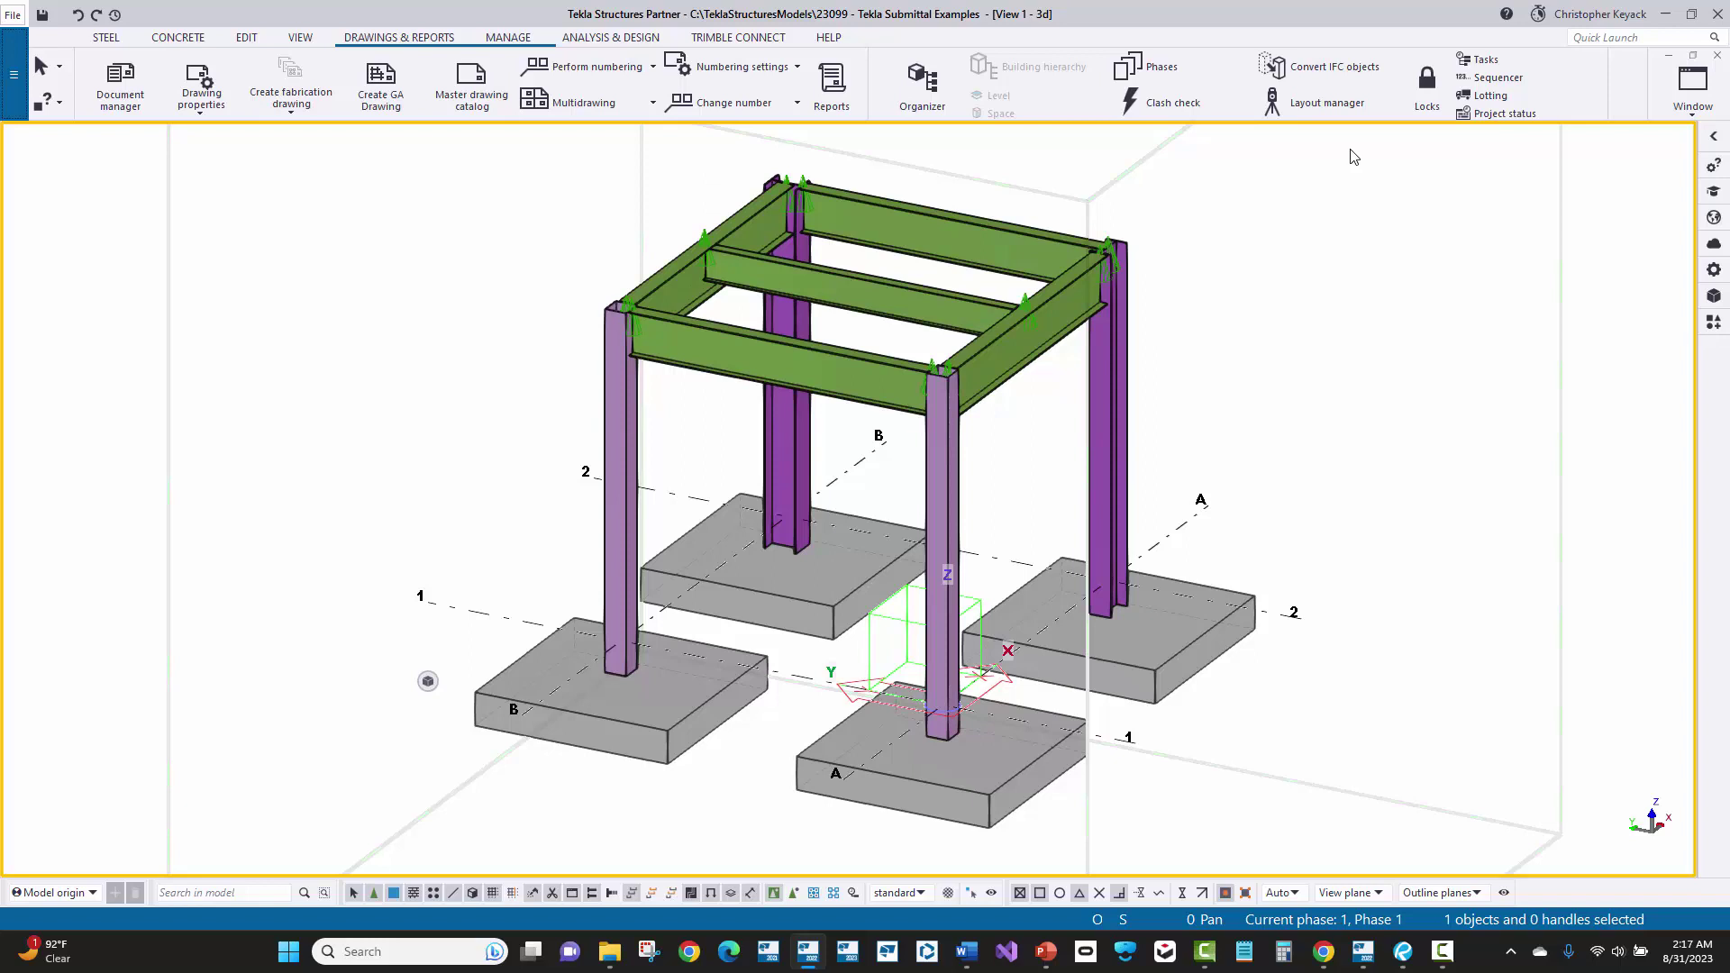
Select all 20 frame members and create the 350 Material list.pdf report, keeping the PRELIM title.
{"action": "left_click_drag", "start_coordinate": [1330, 159], "coordinate": [468, 443]}
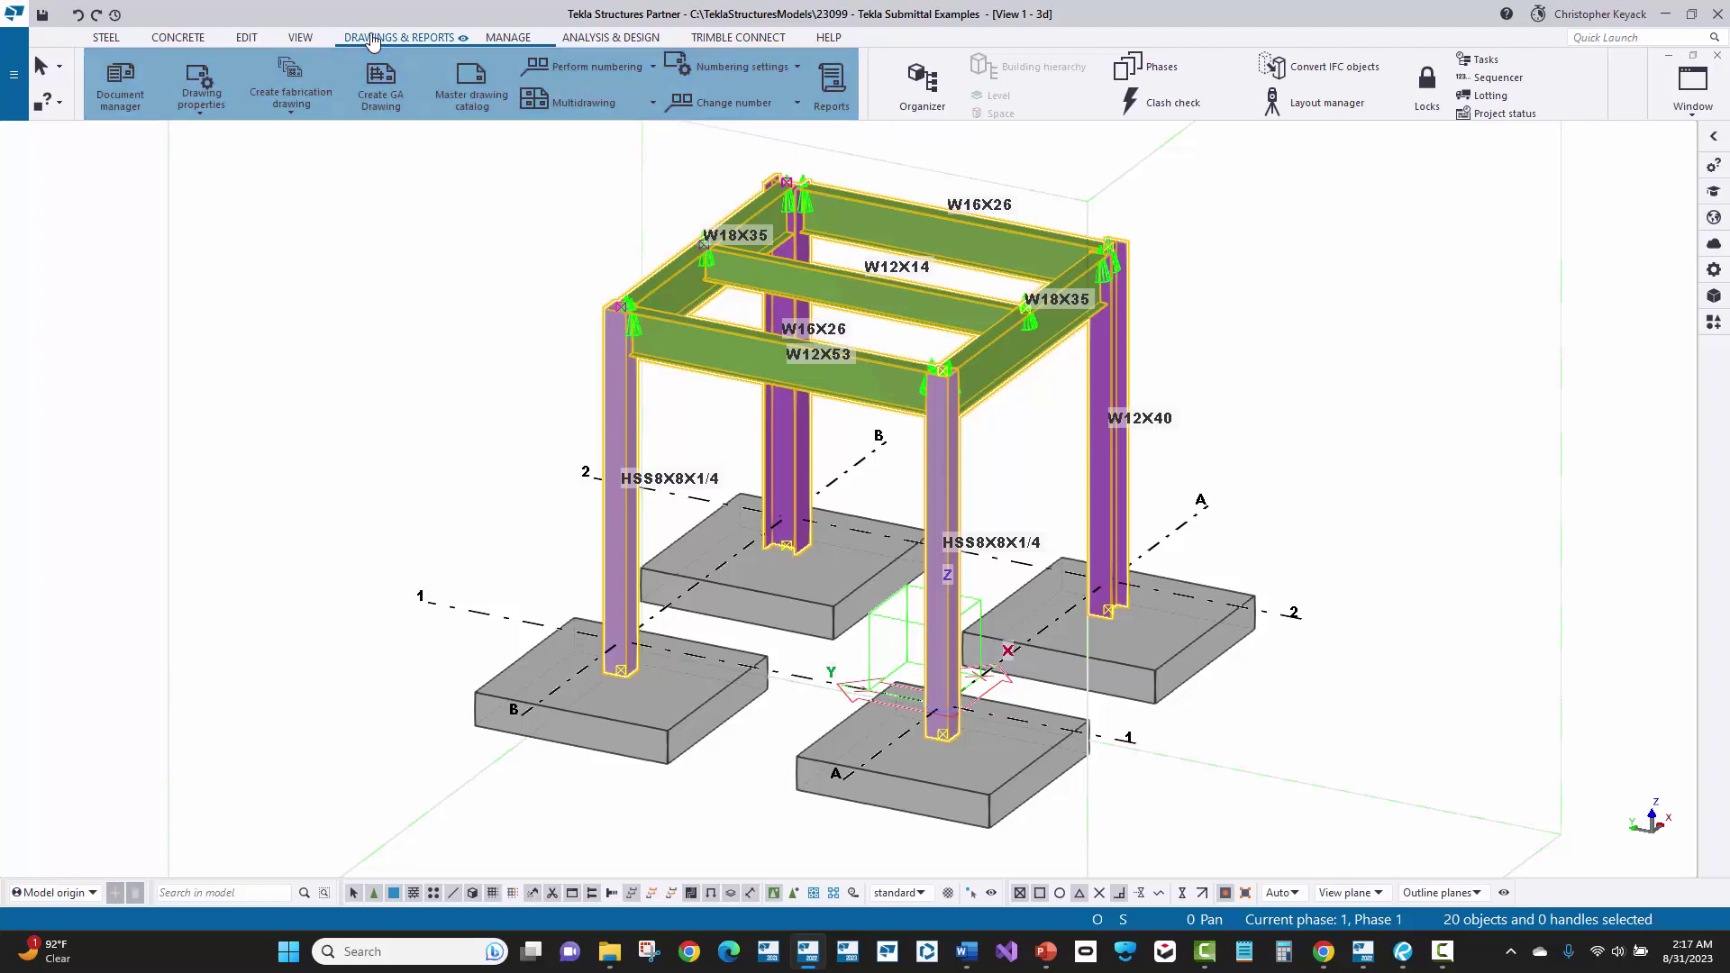
{"action": "left_click", "coordinate": [825, 84]}
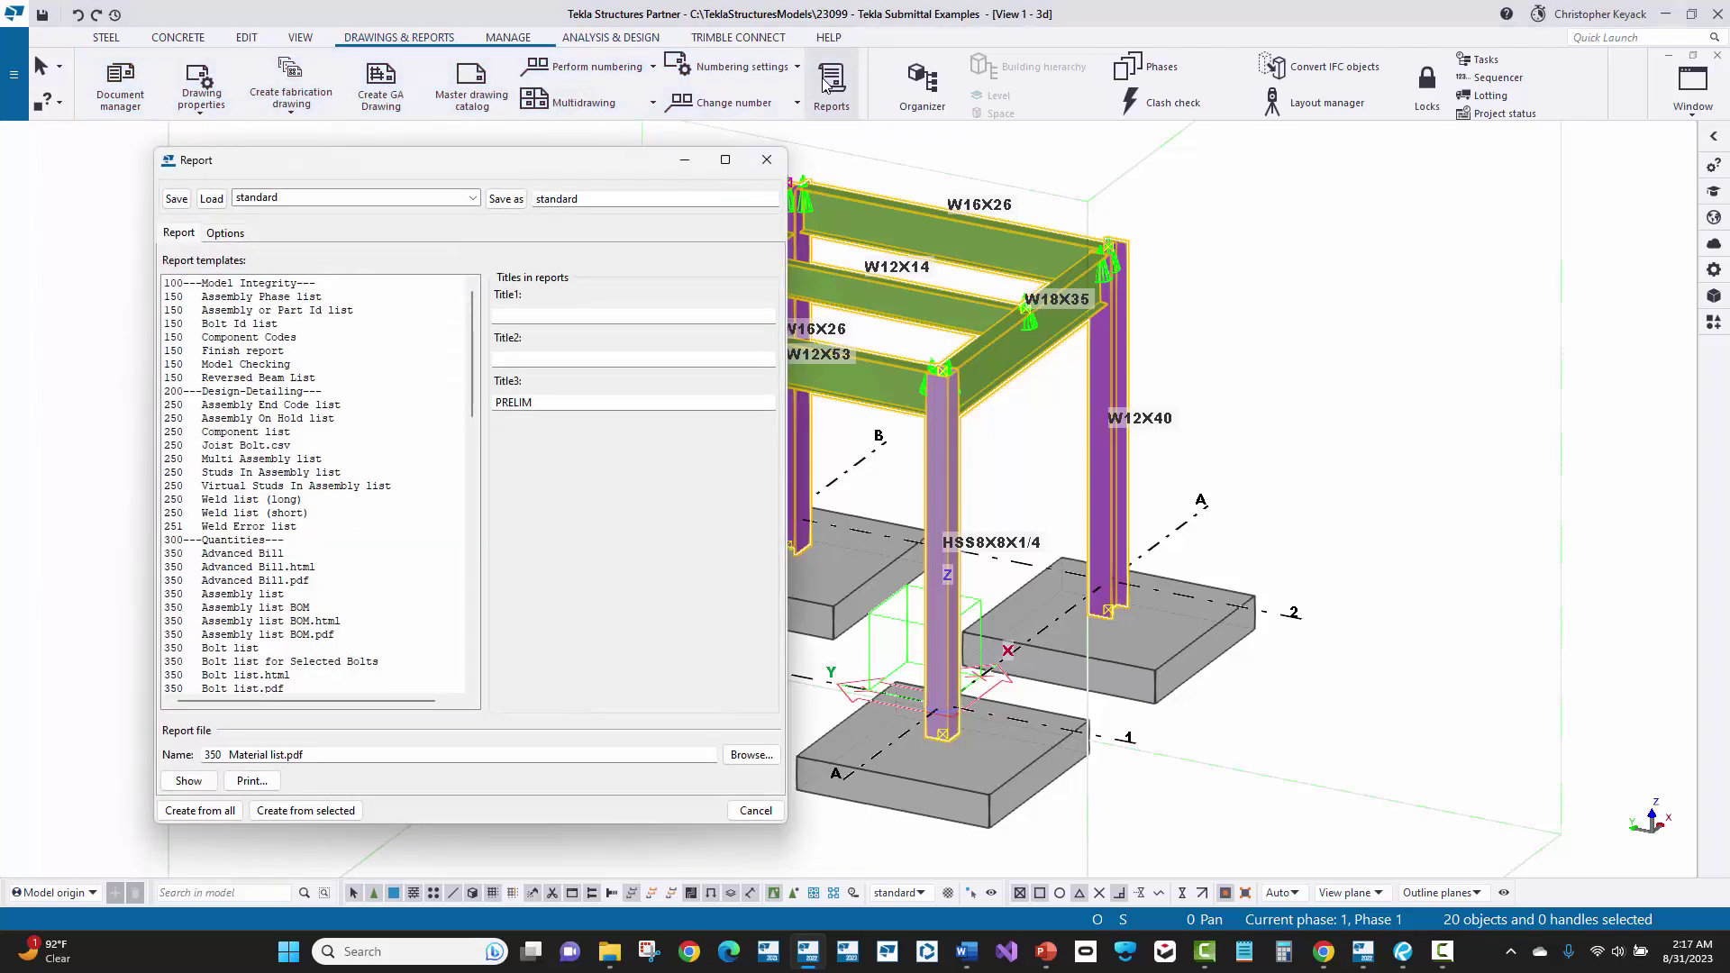
{"action": "left_click_drag", "start_coordinate": [469, 307], "coordinate": [468, 374]}
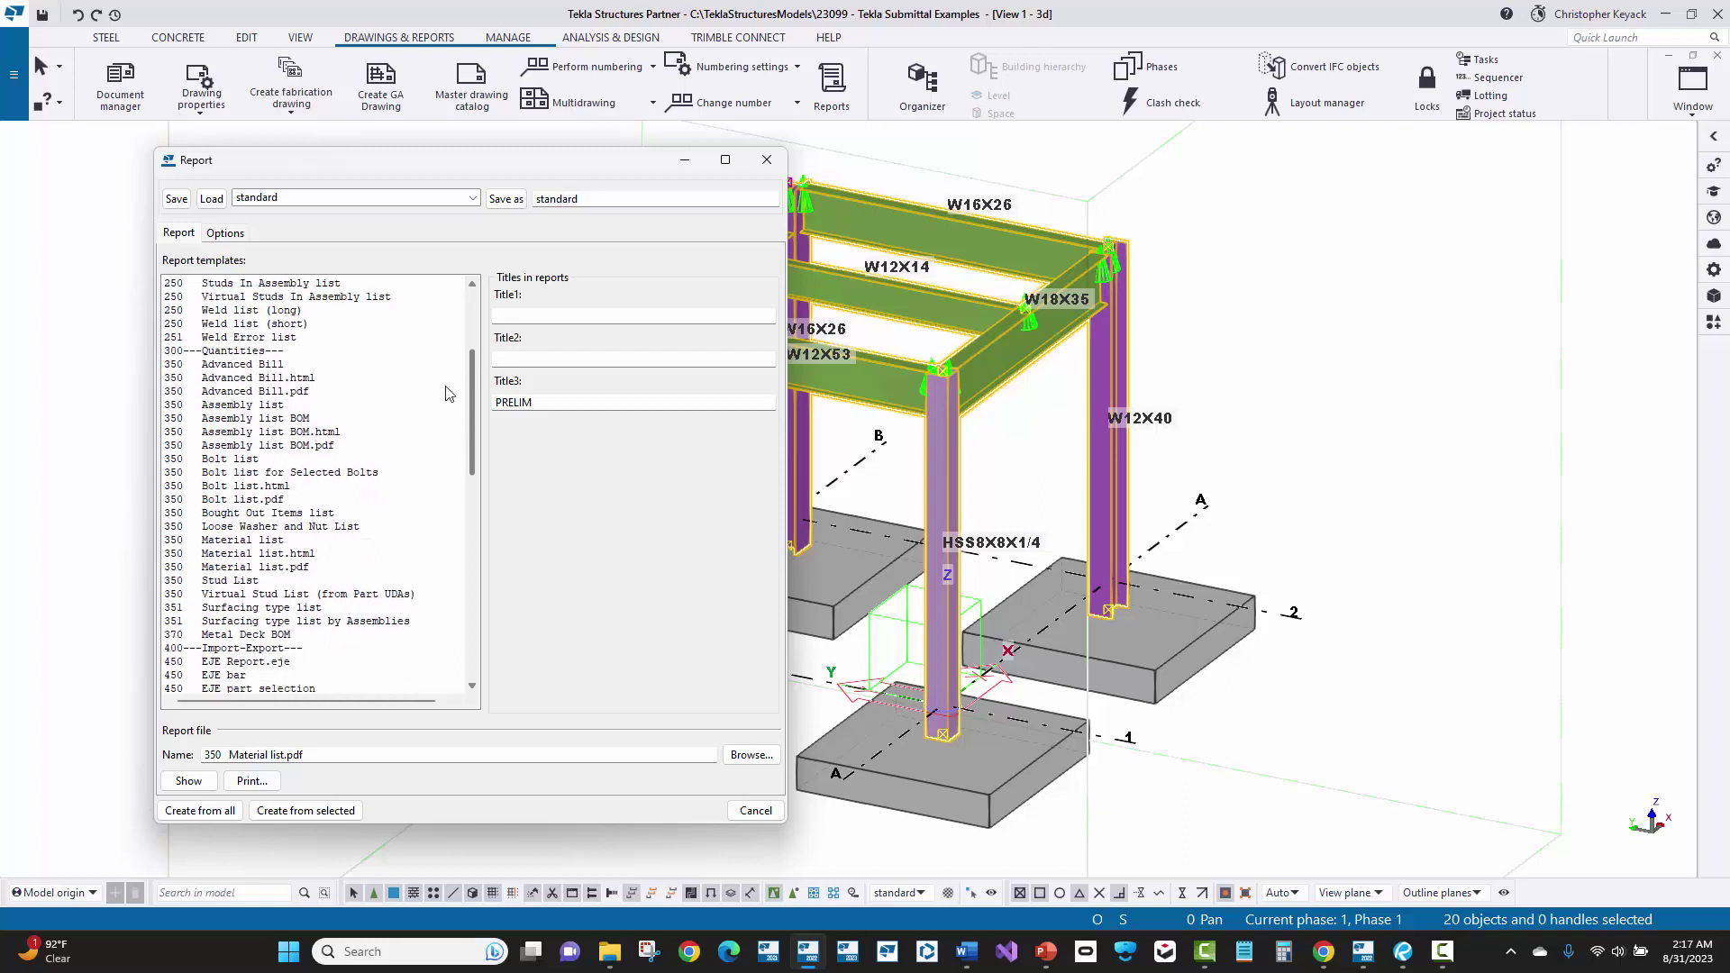
{"action": "left_click", "coordinate": [274, 540]}
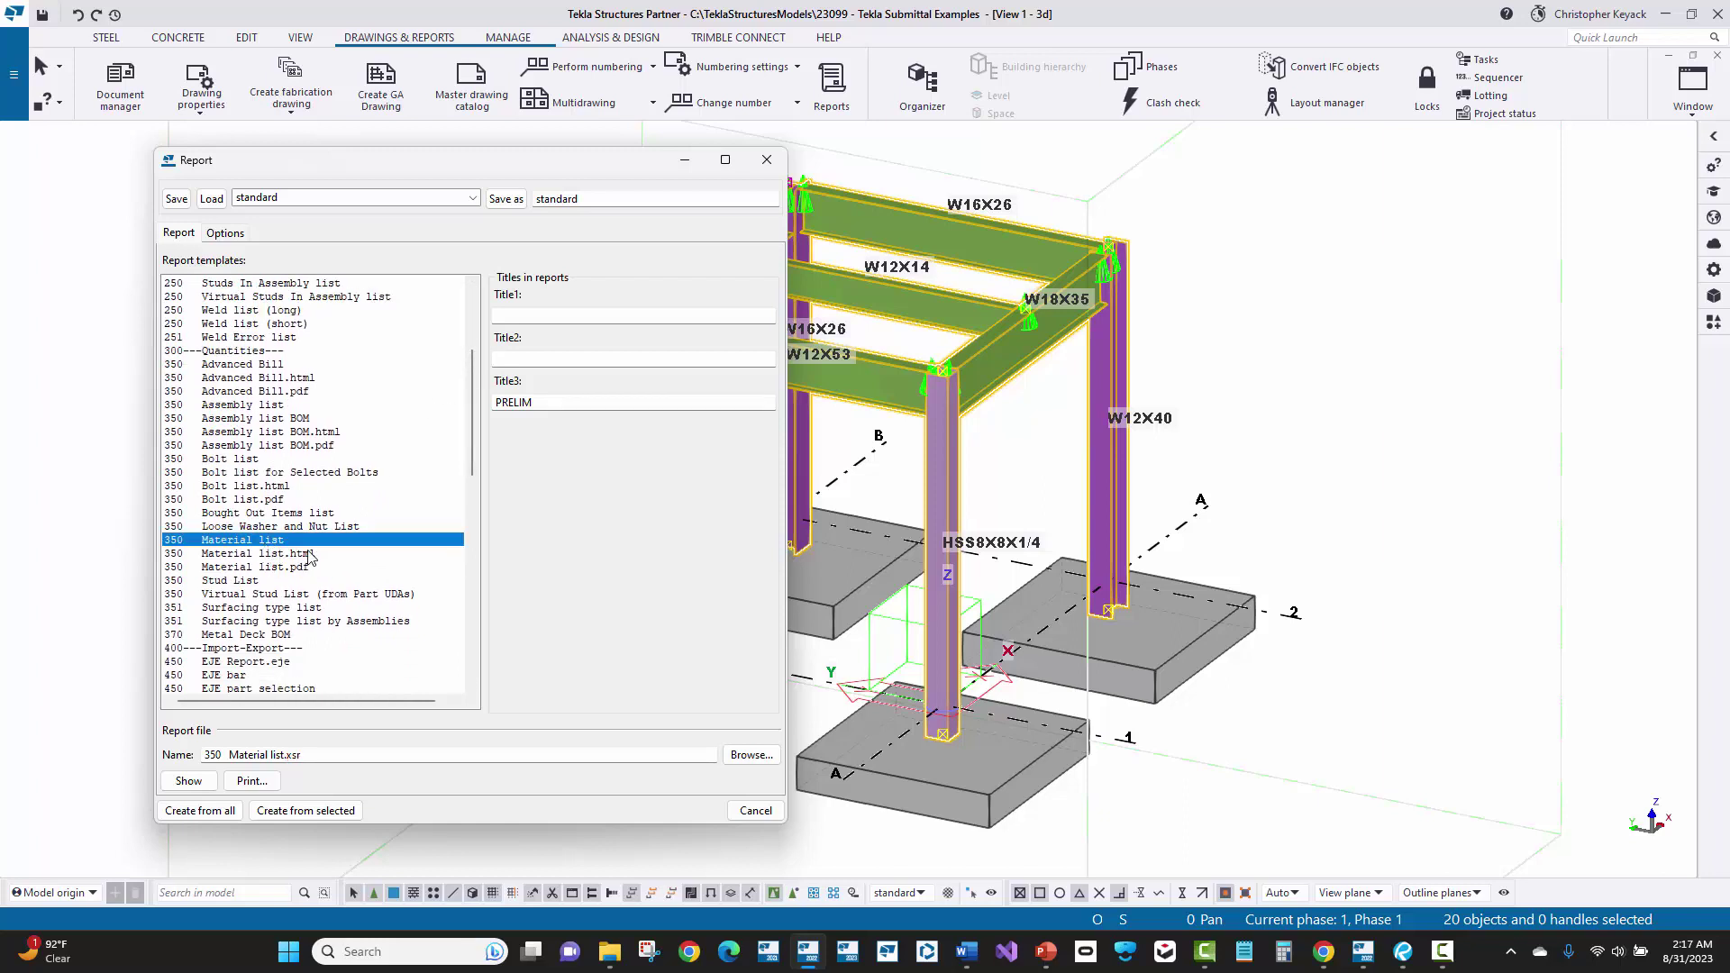
{"action": "left_click", "coordinate": [308, 553]}
{"action": "left_click", "coordinate": [300, 567]}
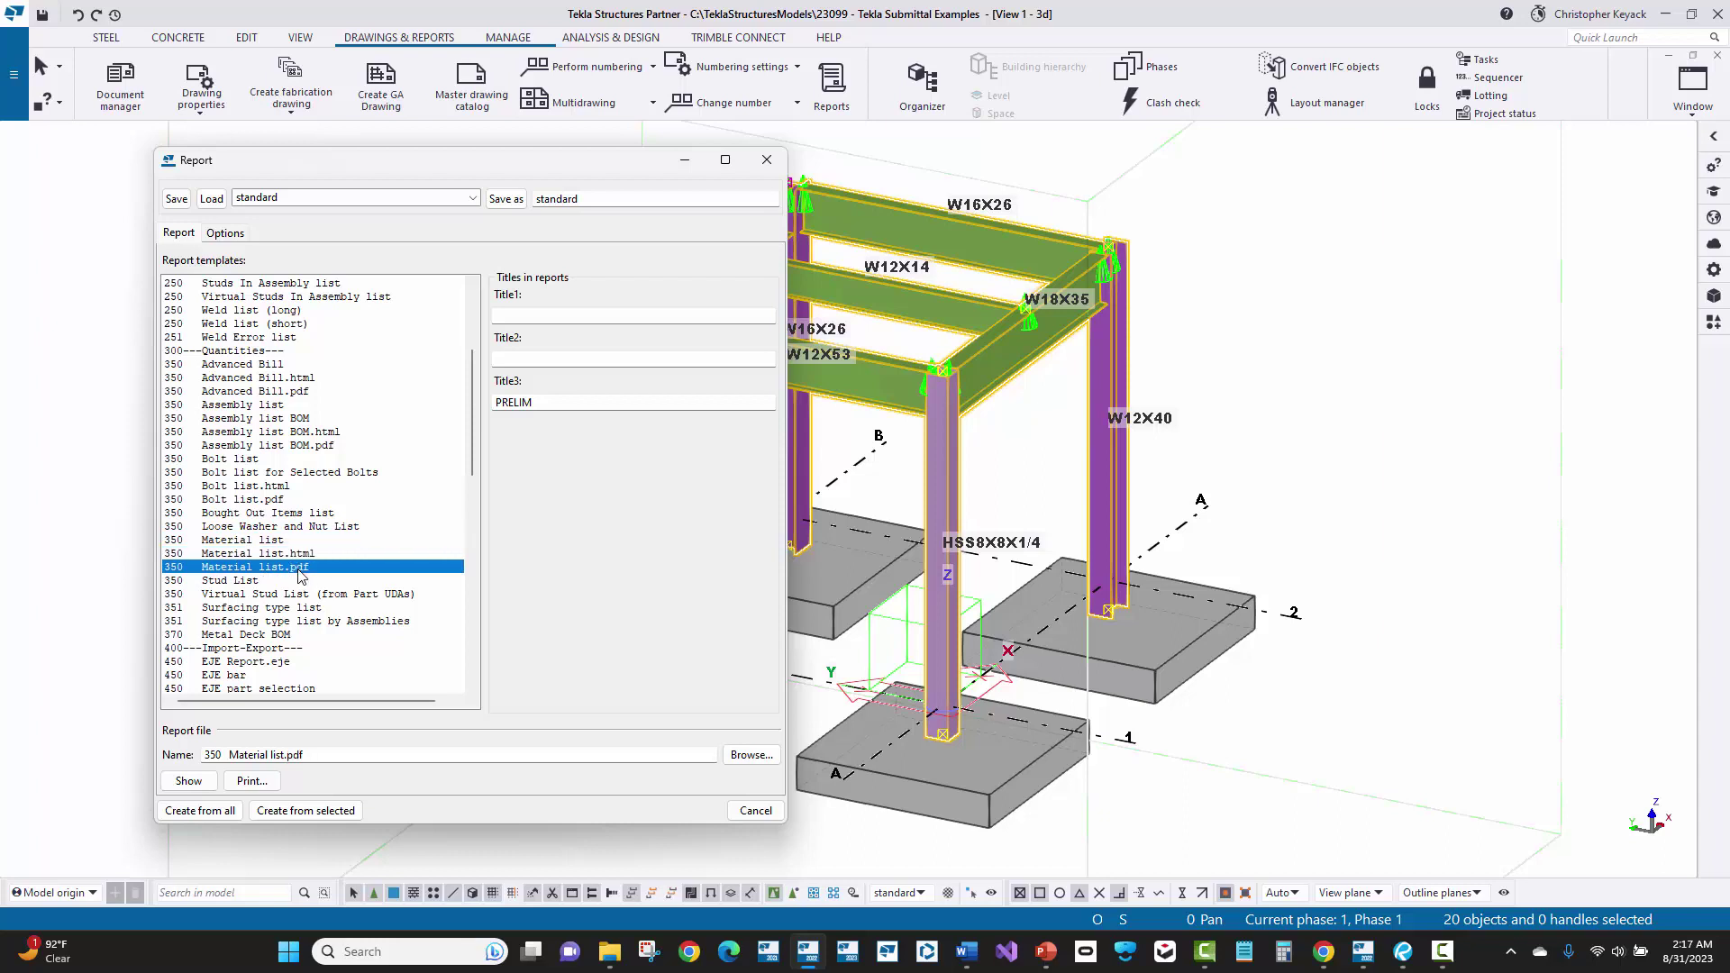
{"action": "left_click", "coordinate": [538, 403]}
{"action": "double_click", "coordinate": [540, 402]}
{"action": "left_click", "coordinate": [544, 400]}
{"action": "left_click", "coordinate": [323, 817]}
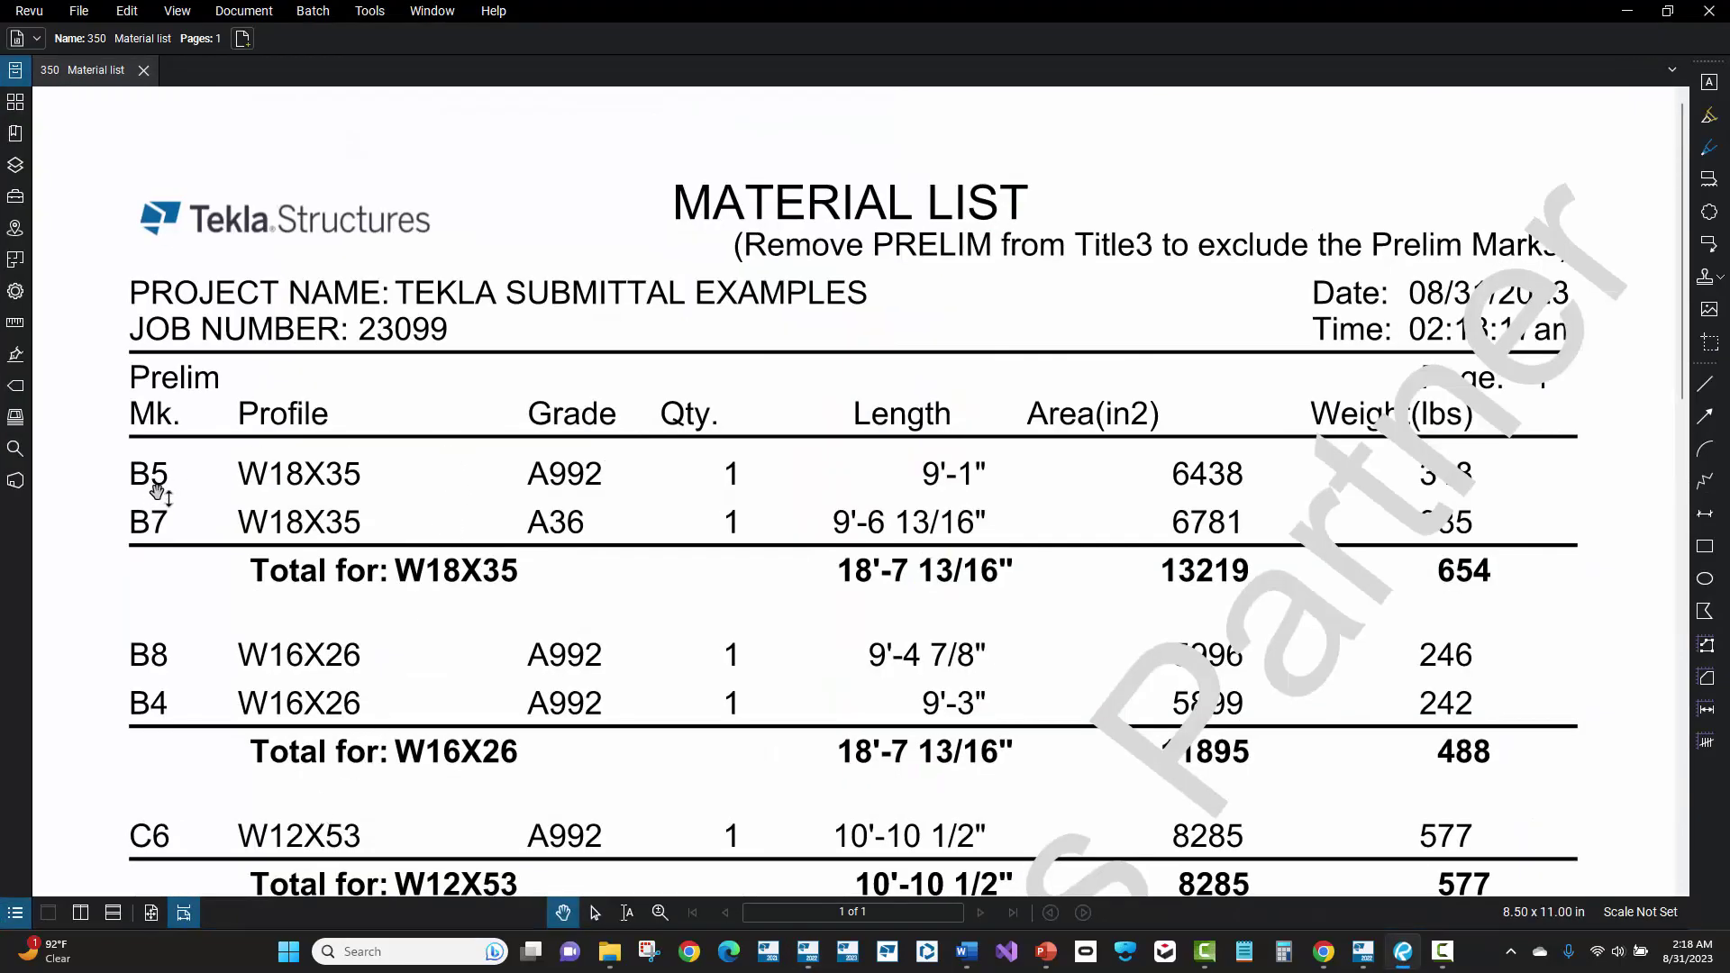
Scroll down through the material list PDF in Revu to review its beams and columns.
{"action": "scroll", "coordinate": [137, 459], "scroll_direction": "down", "scroll_amount": 1}
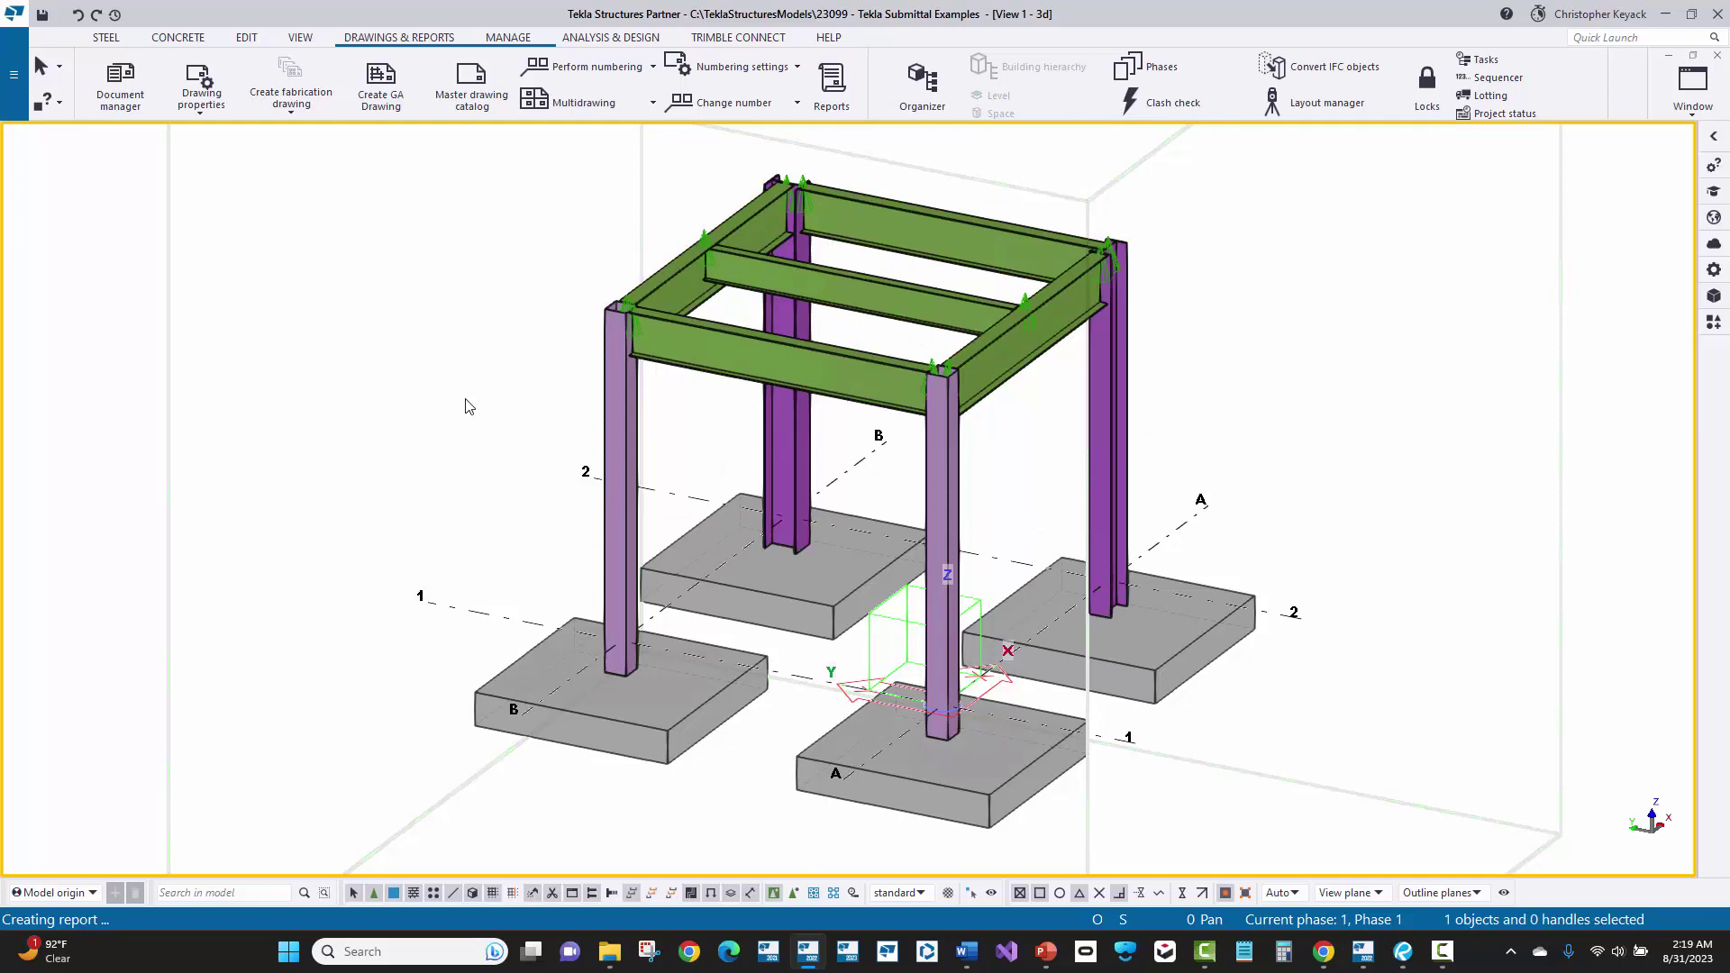
In the model's Reports folder, rename 350 Material list.pdf to Material list.pdf.
{"action": "left_click", "coordinate": [13, 77]}
{"action": "left_click", "coordinate": [108, 253]}
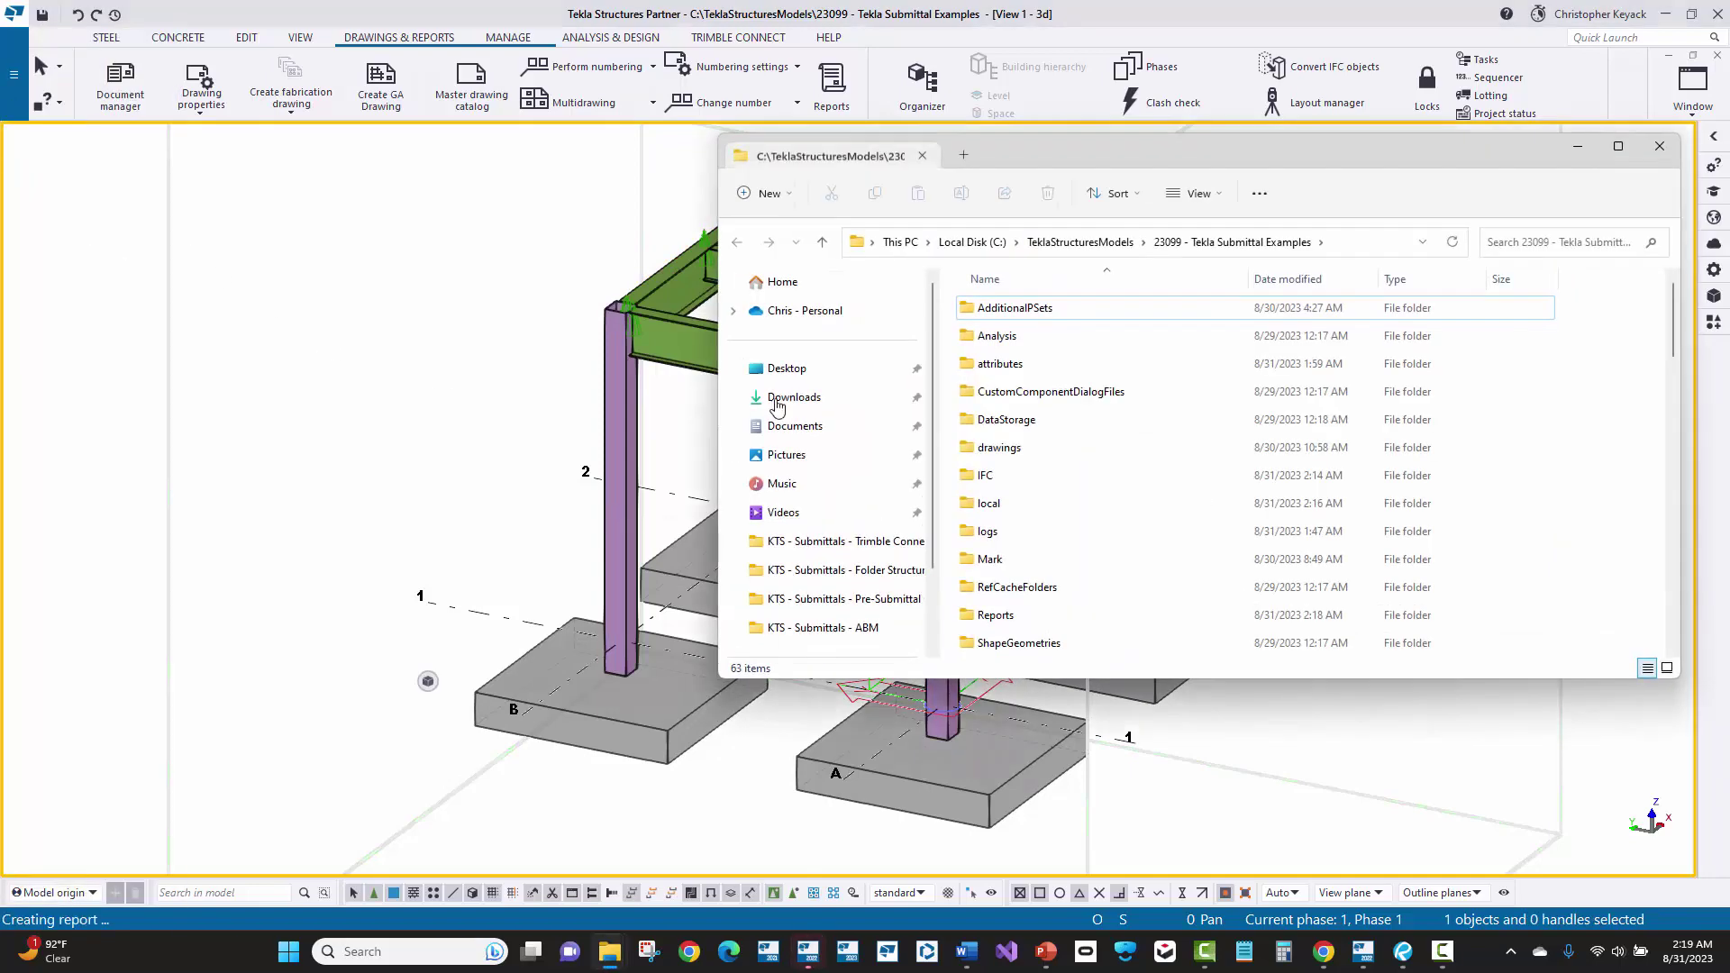
{"action": "scroll", "coordinate": [991, 541], "scroll_direction": "down", "scroll_amount": 1}
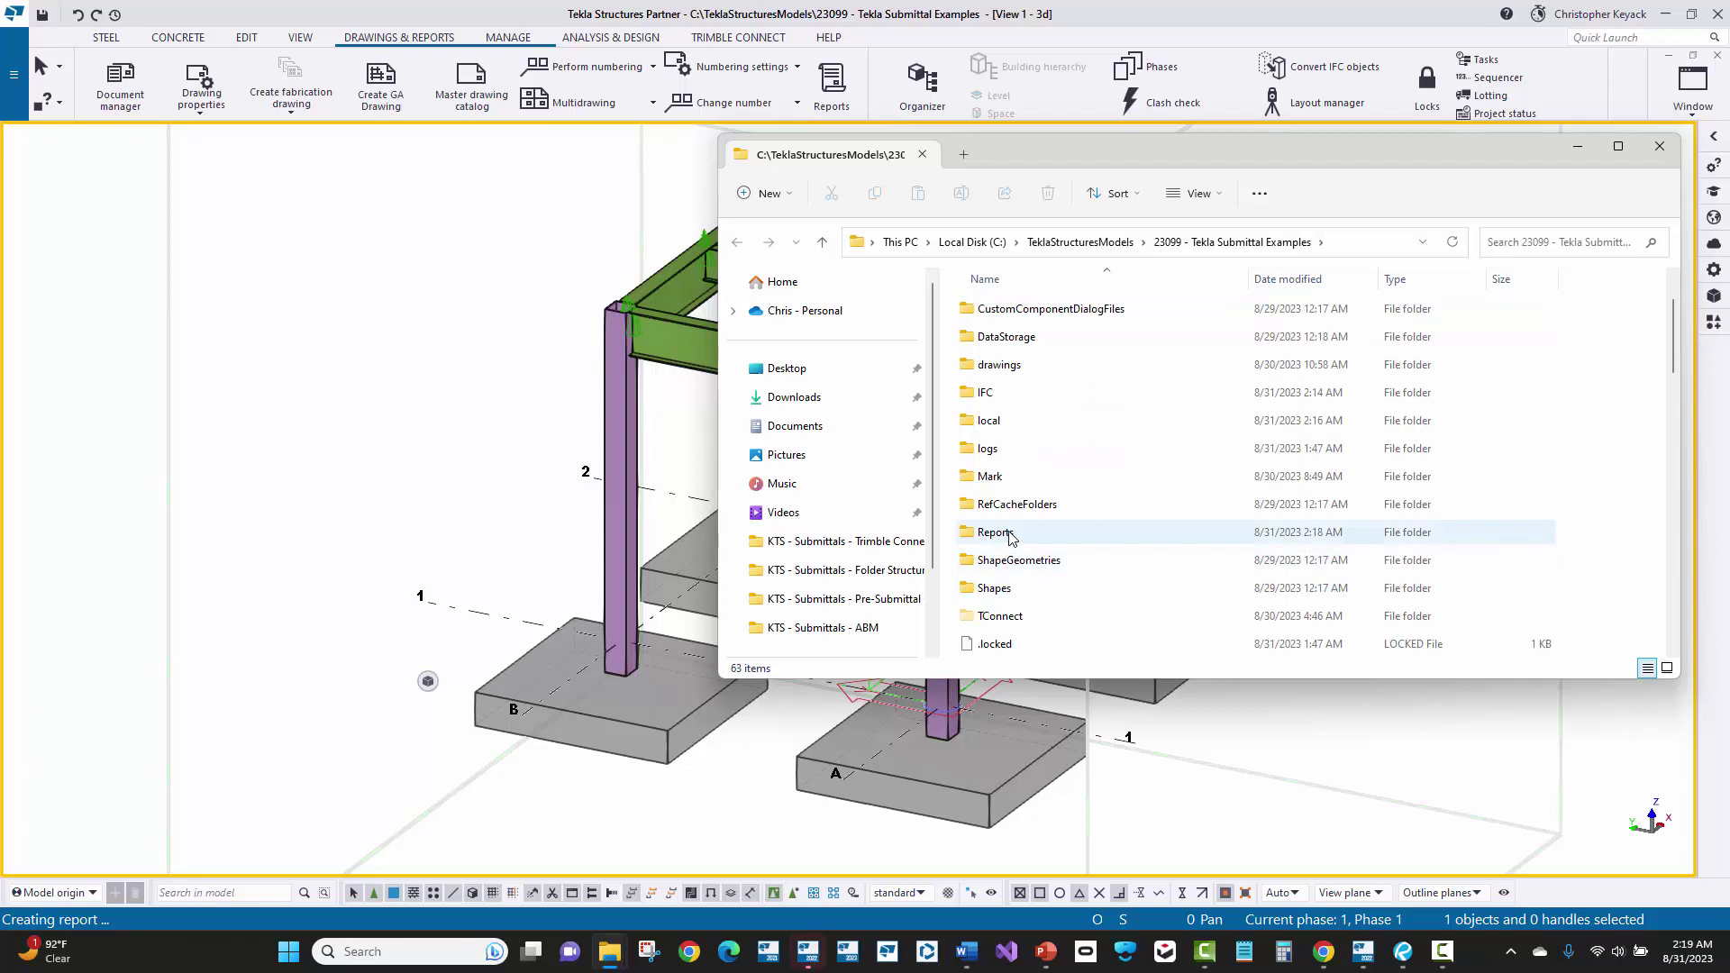
{"action": "double_click", "coordinate": [1012, 534]}
{"action": "left_click", "coordinate": [1010, 313]}
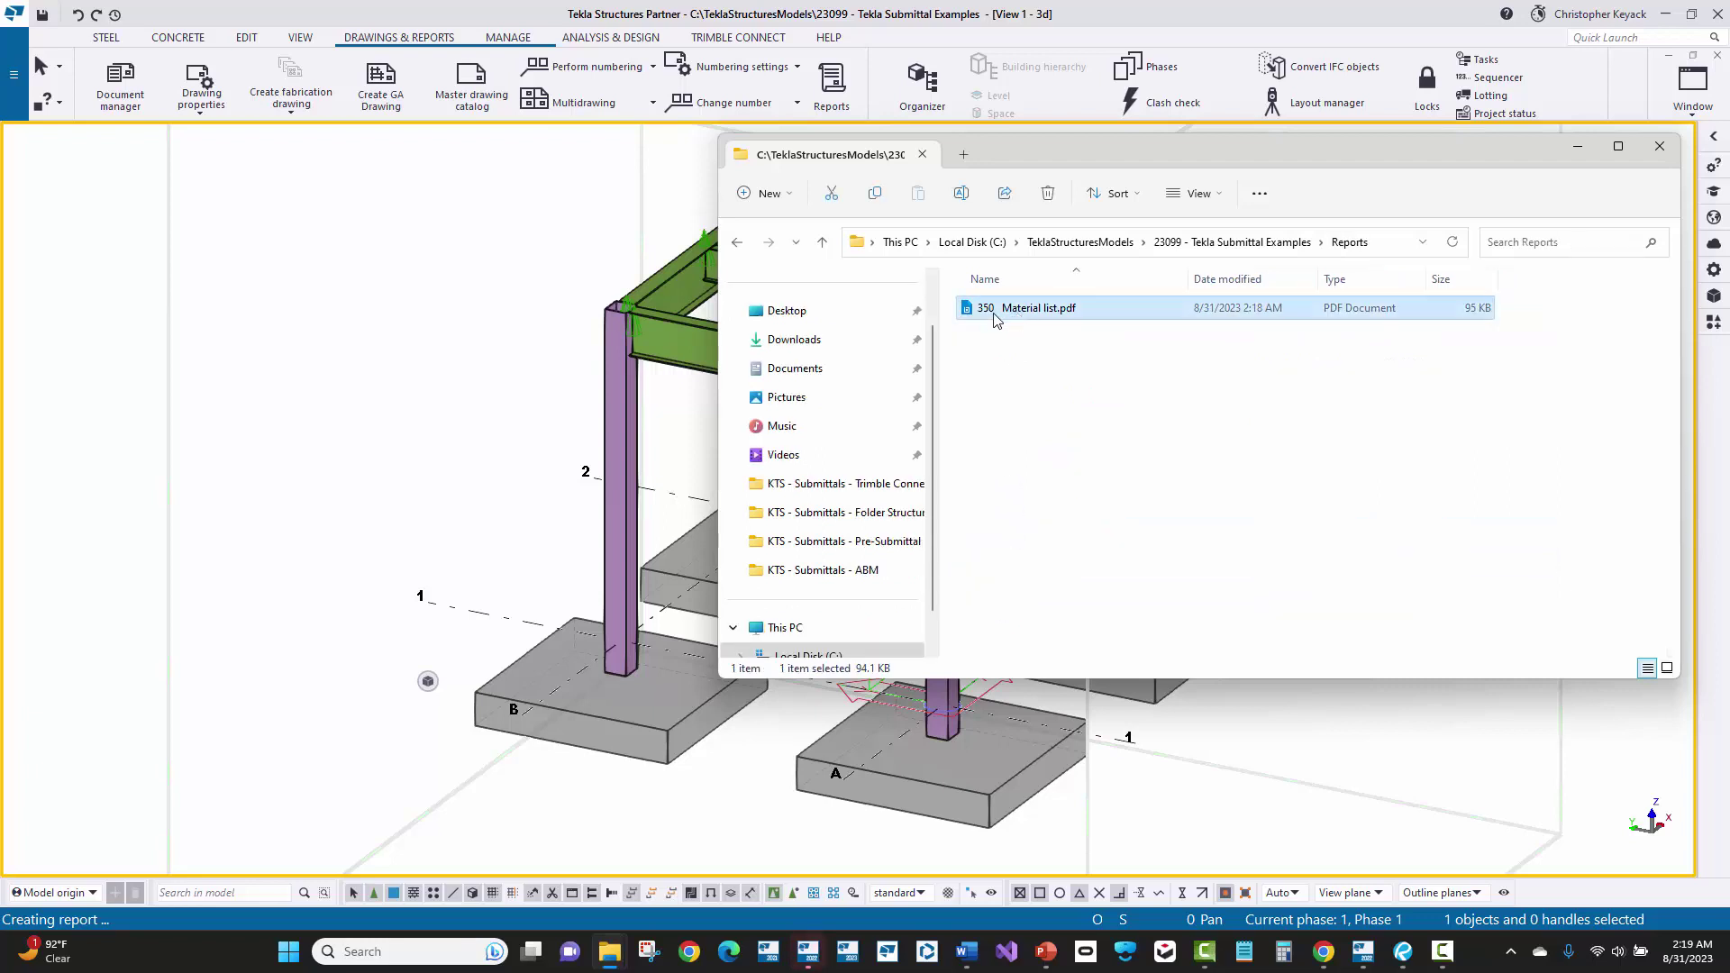
{"action": "left_click", "coordinate": [1007, 311]}
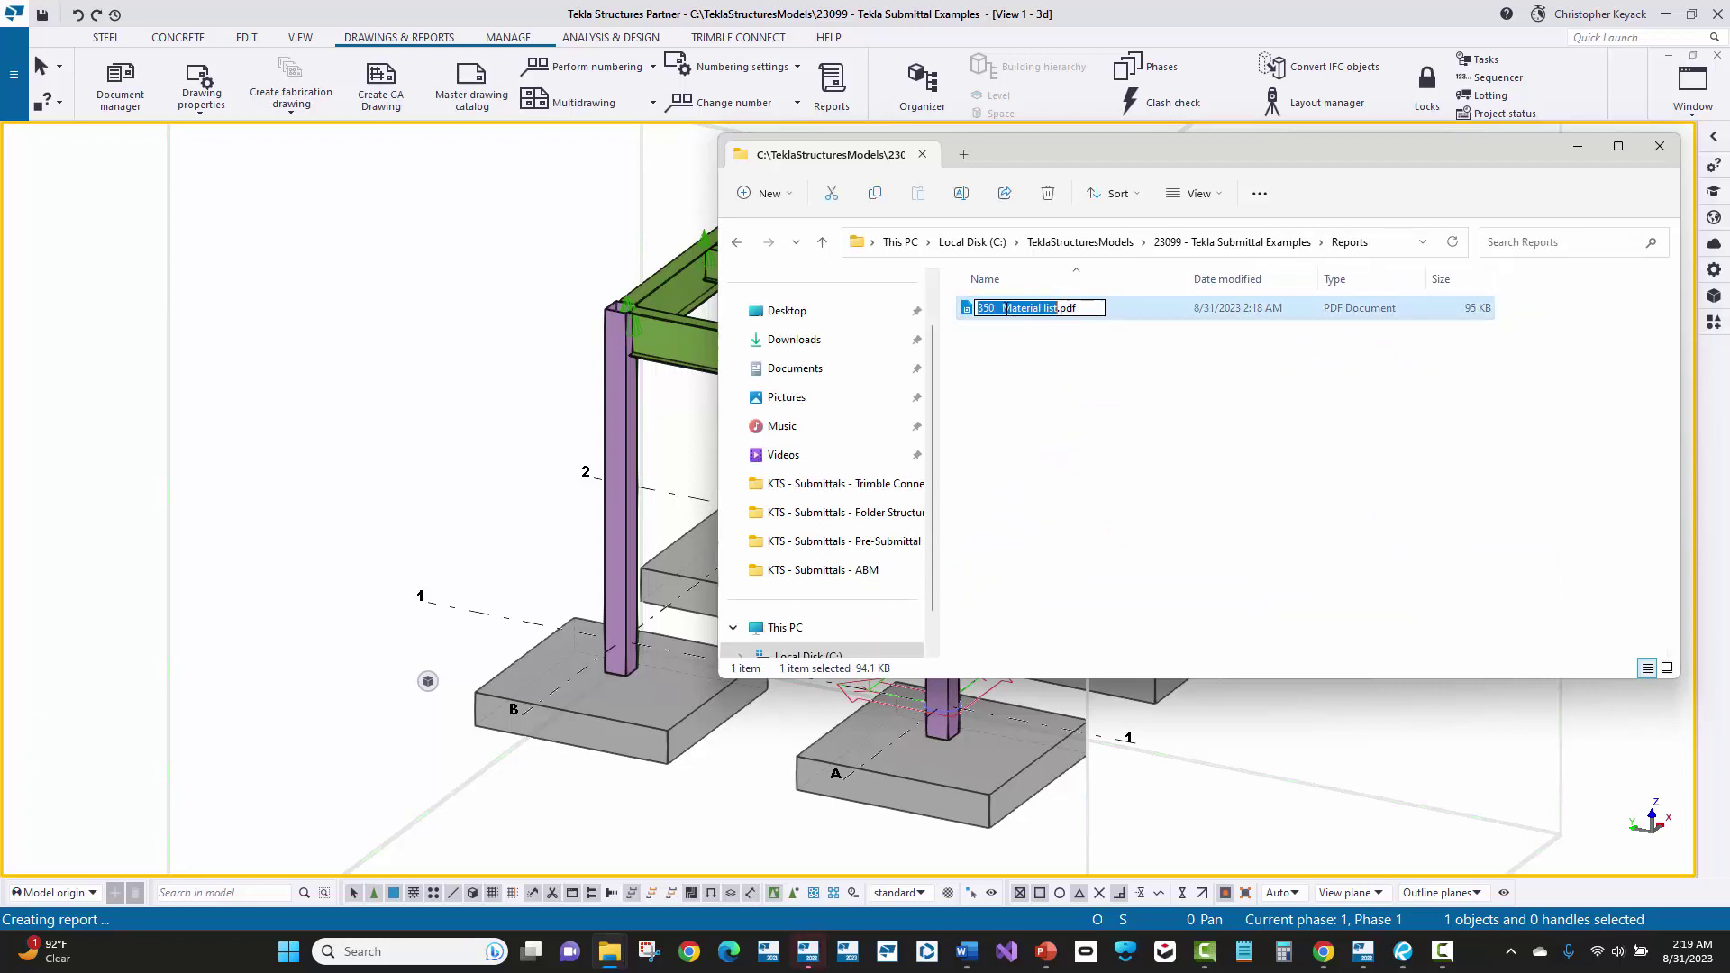
{"action": "left_click", "coordinate": [1003, 308]}
{"action": "key", "text": "BackSpace"}
{"action": "key", "text": "BackSpace"}
{"action": "key", "text": "BackSpace"}
{"action": "key", "text": "BackSpace"}
{"action": "left_click", "coordinate": [1030, 373]}
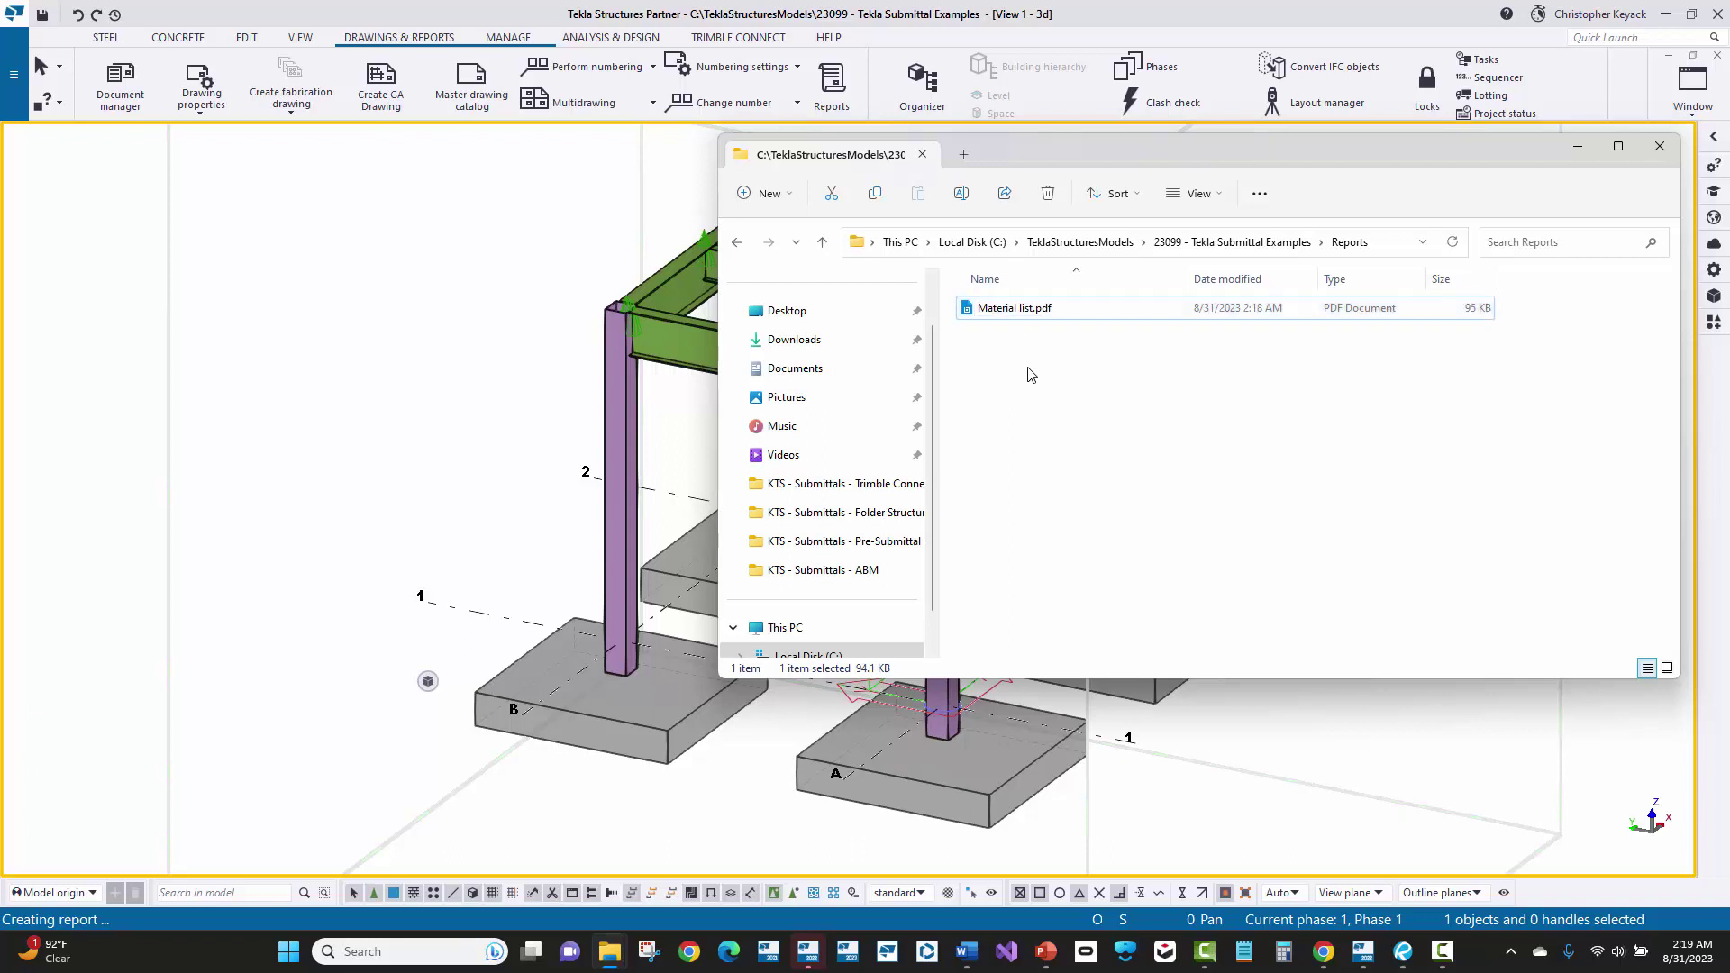
Move Material list.pdf into the 23099 - 001 - ABM - 2023-08-31 submittal folder and close the Reports window.
{"action": "left_click", "coordinate": [1025, 313]}
{"action": "right_click", "coordinate": [1025, 312]}
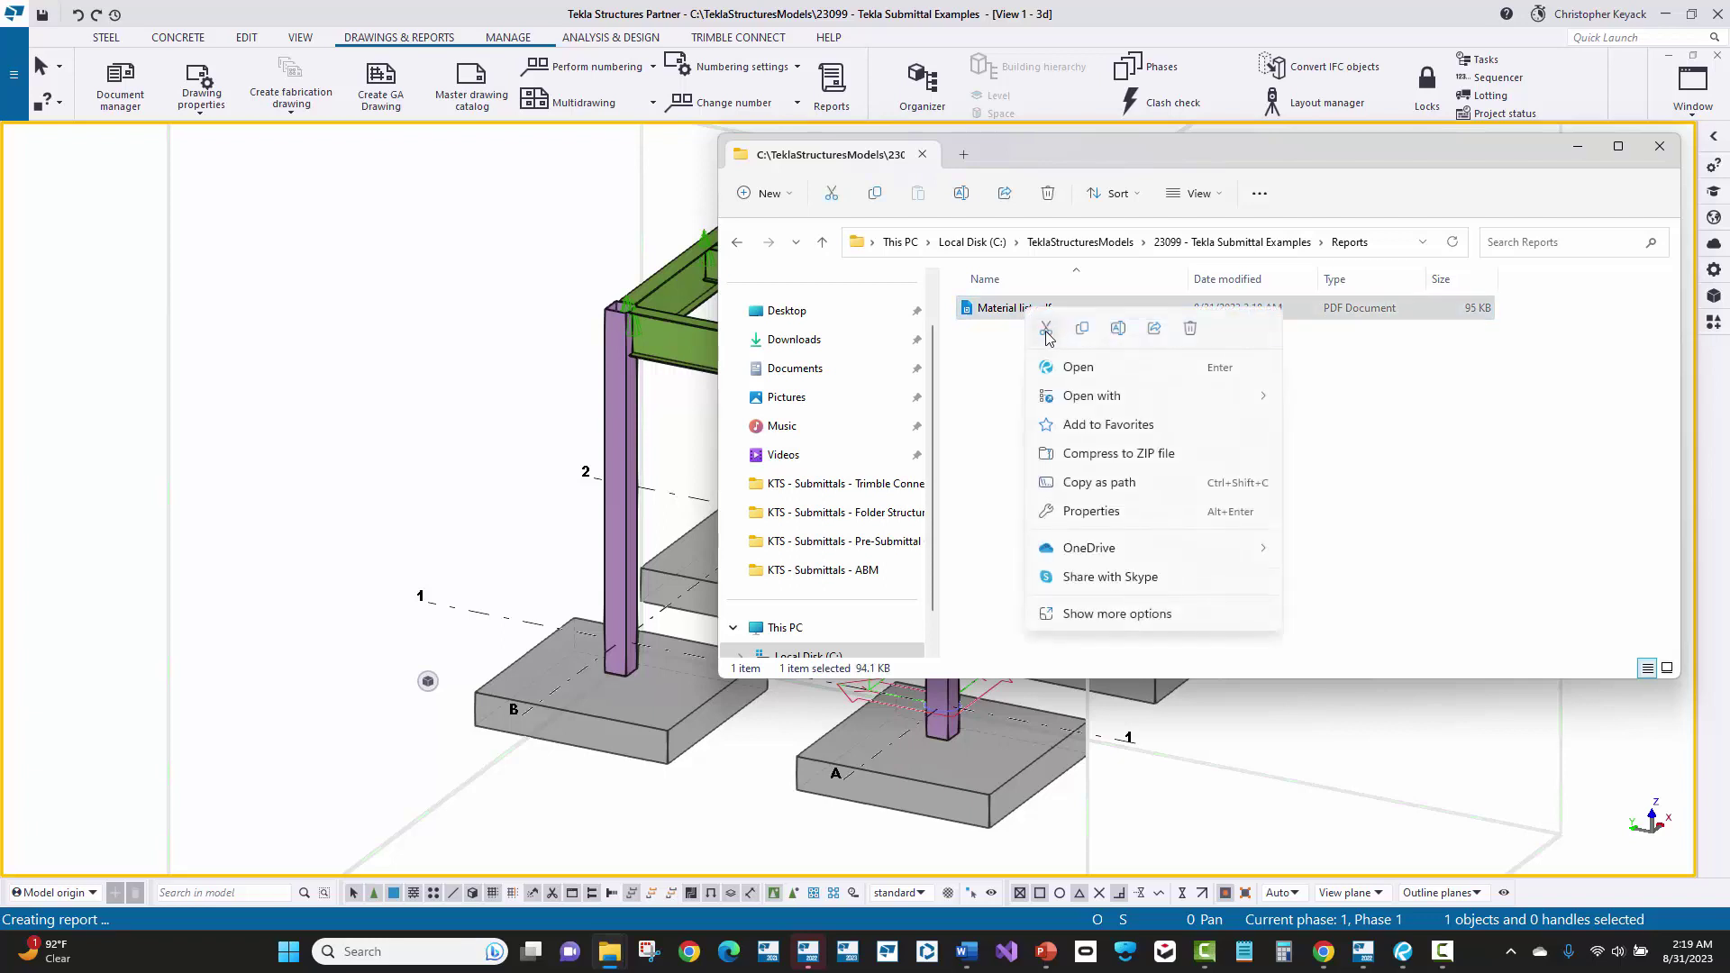
{"action": "left_click", "coordinate": [867, 578]}
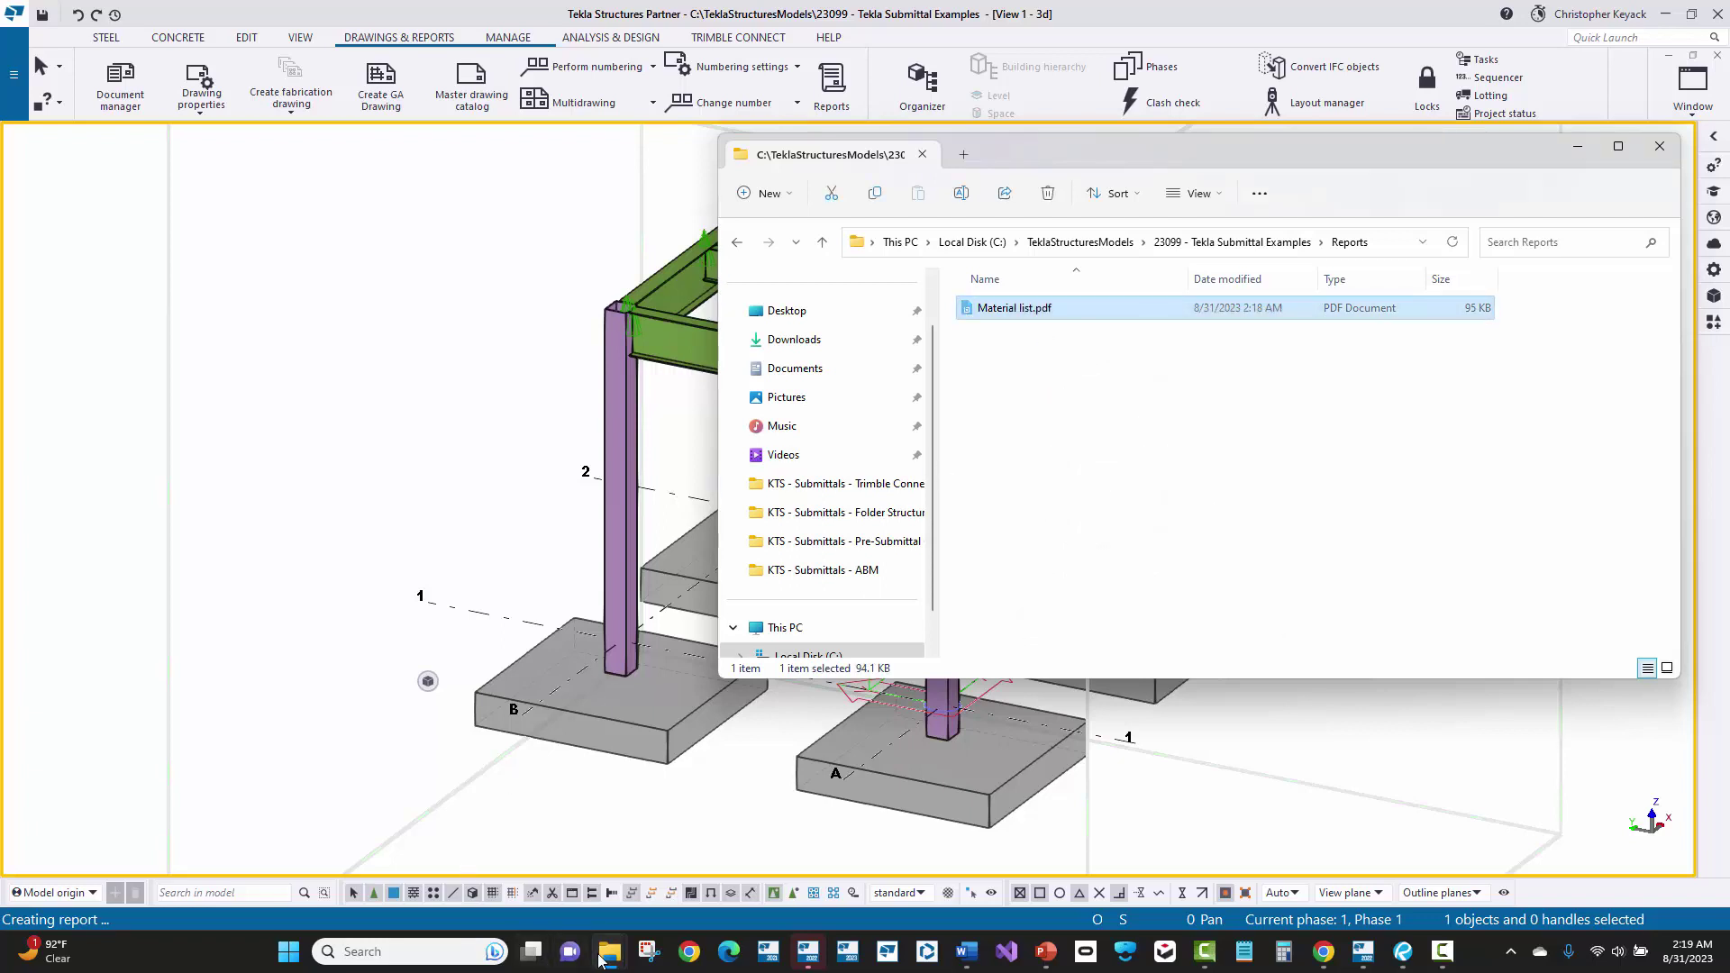
{"action": "mouse_move", "coordinate": [606, 951]}
{"action": "left_click", "coordinate": [561, 884]}
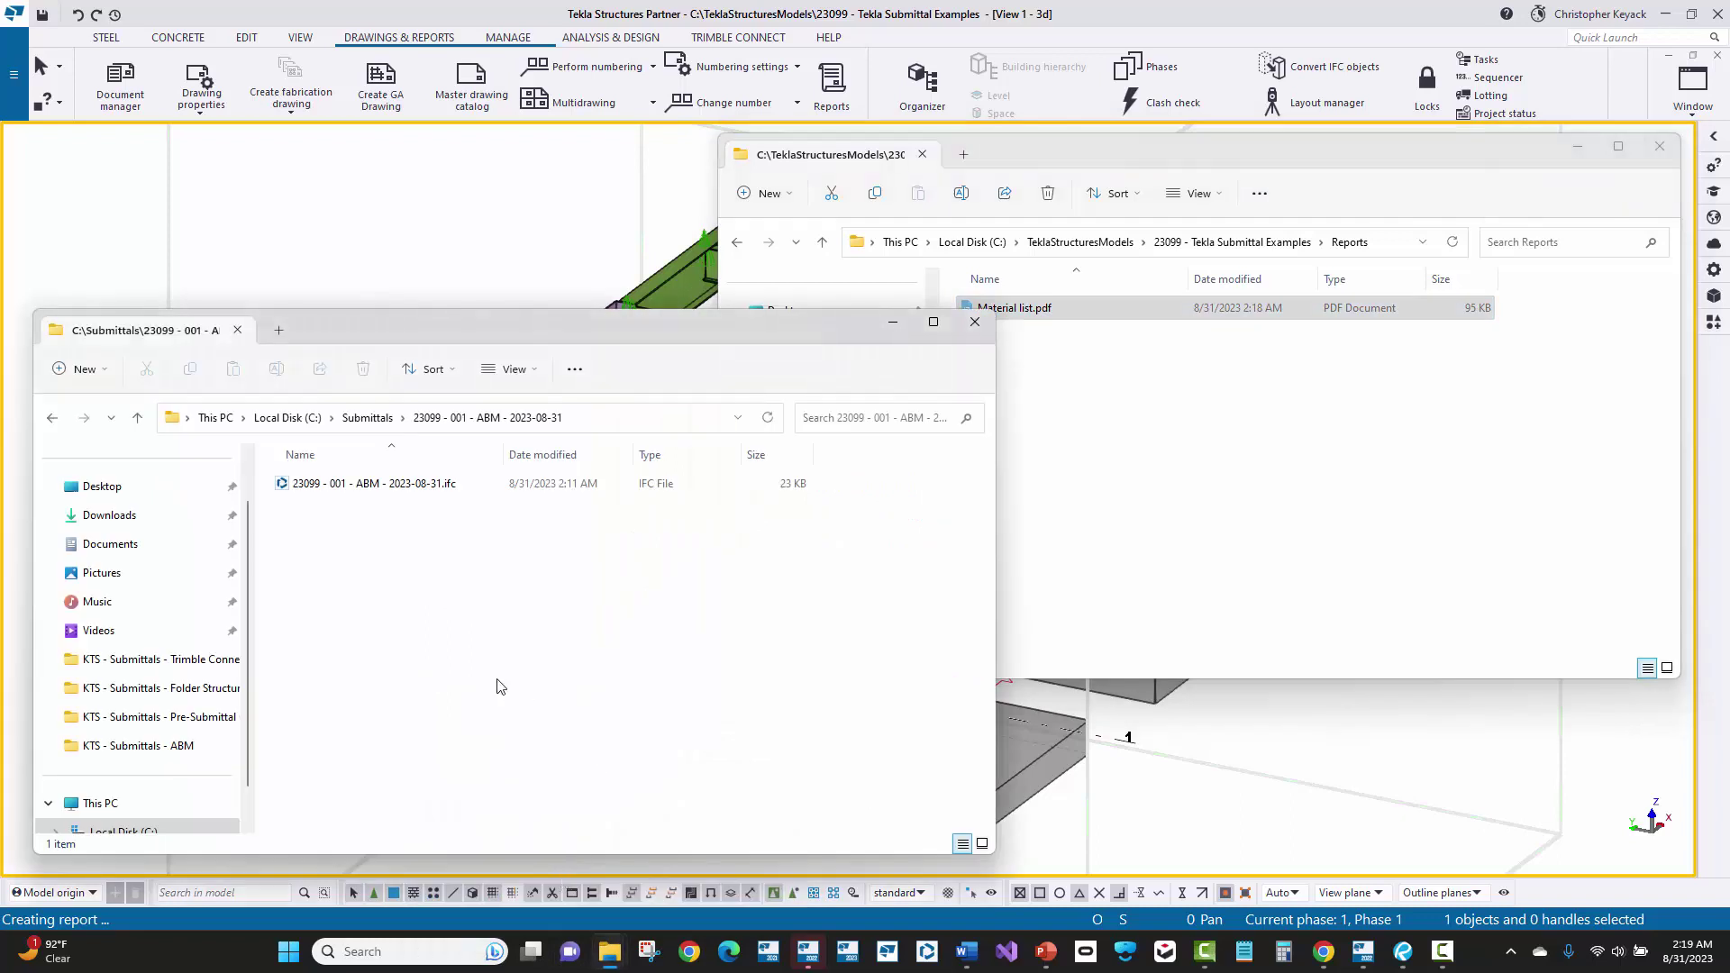
{"action": "right_click", "coordinate": [417, 594]}
{"action": "left_click", "coordinate": [442, 615]}
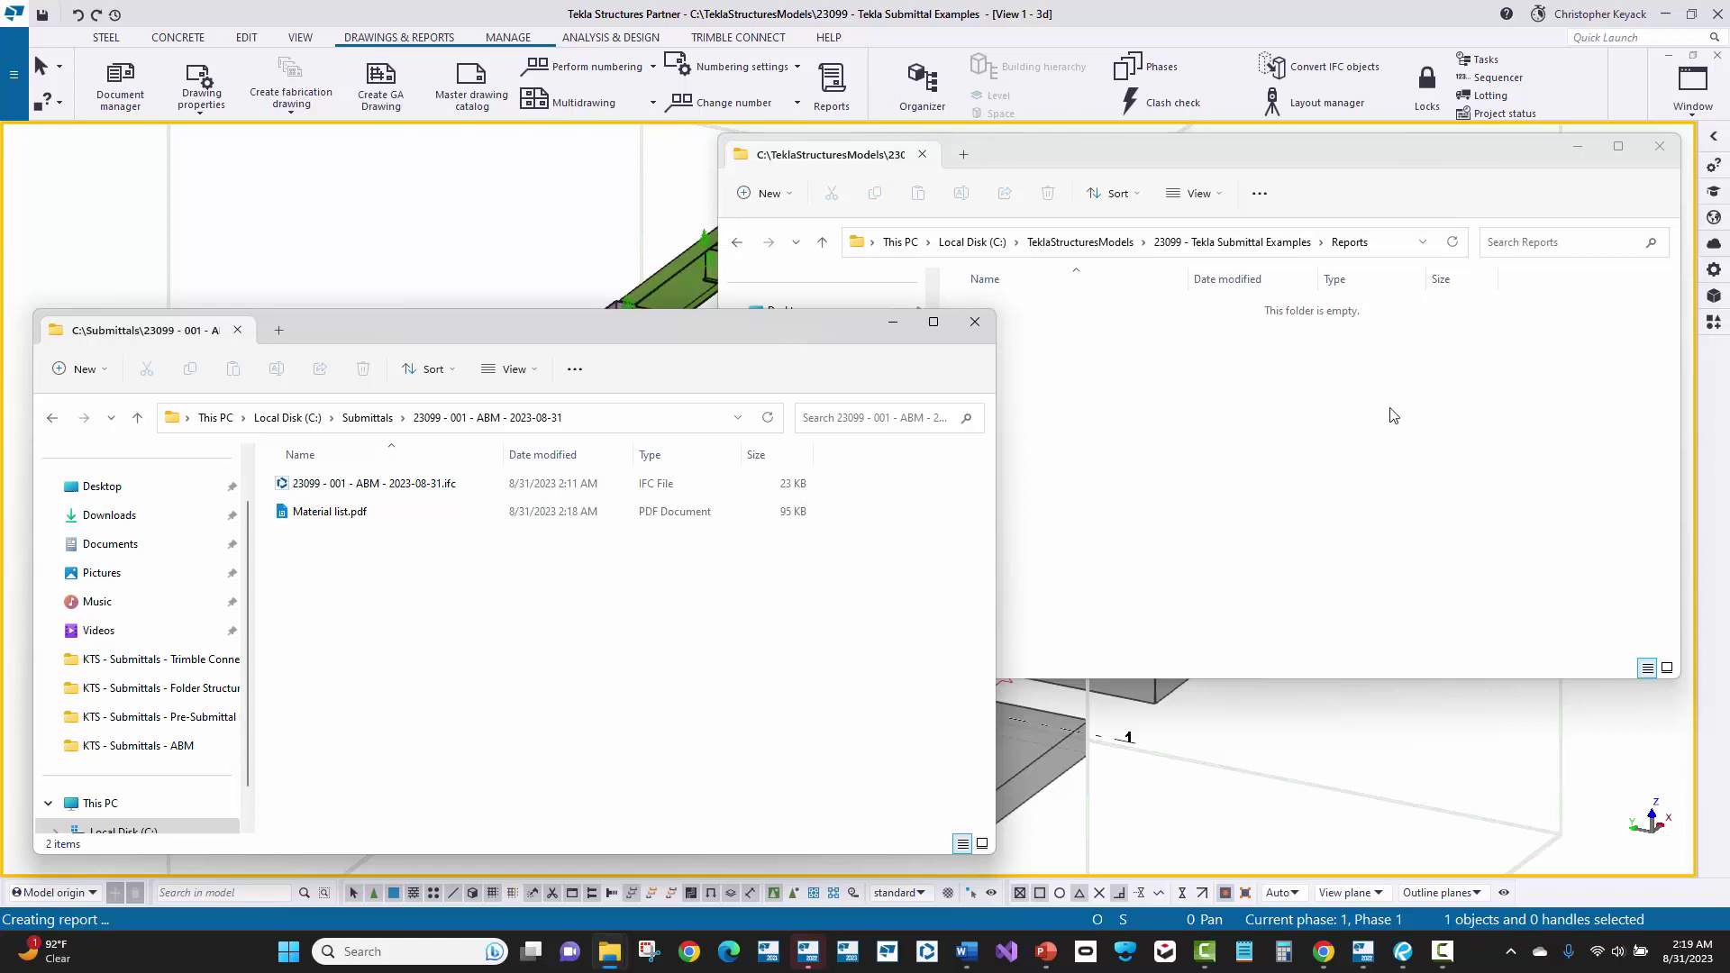
{"action": "left_click", "coordinate": [1661, 149]}
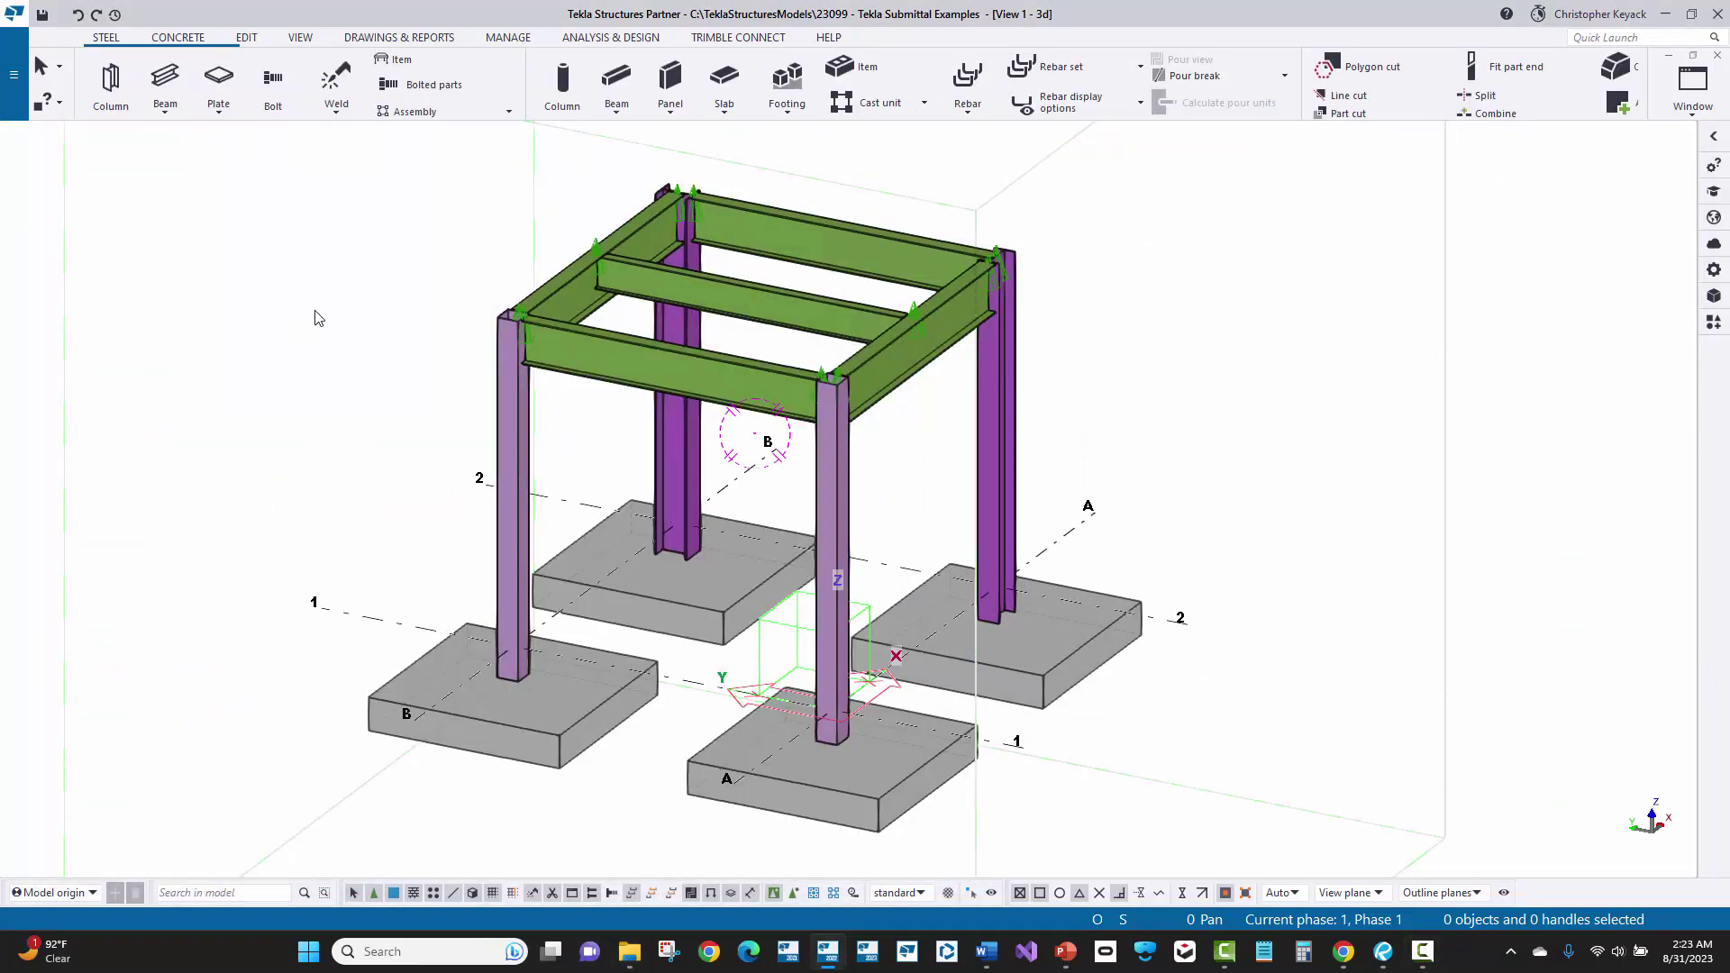
Save the 23099 - Tekla Submittal Examples model and upload it to Trimble Connect.
{"action": "left_click", "coordinate": [726, 38]}
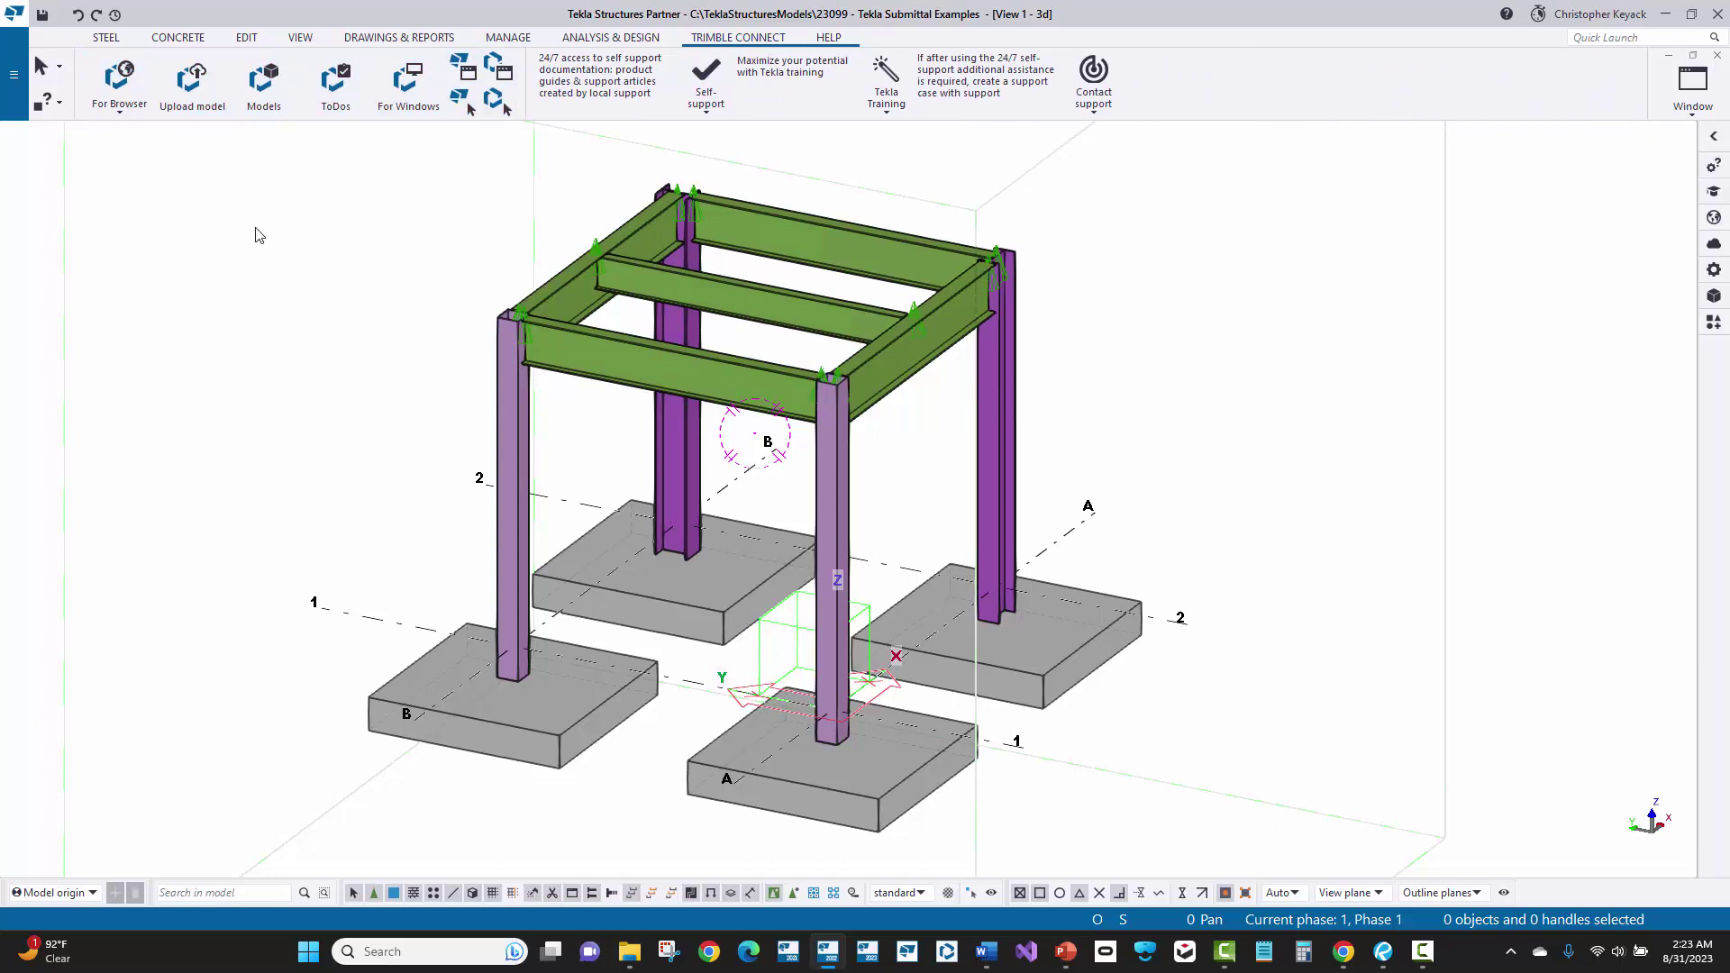
{"action": "left_click", "coordinate": [193, 99]}
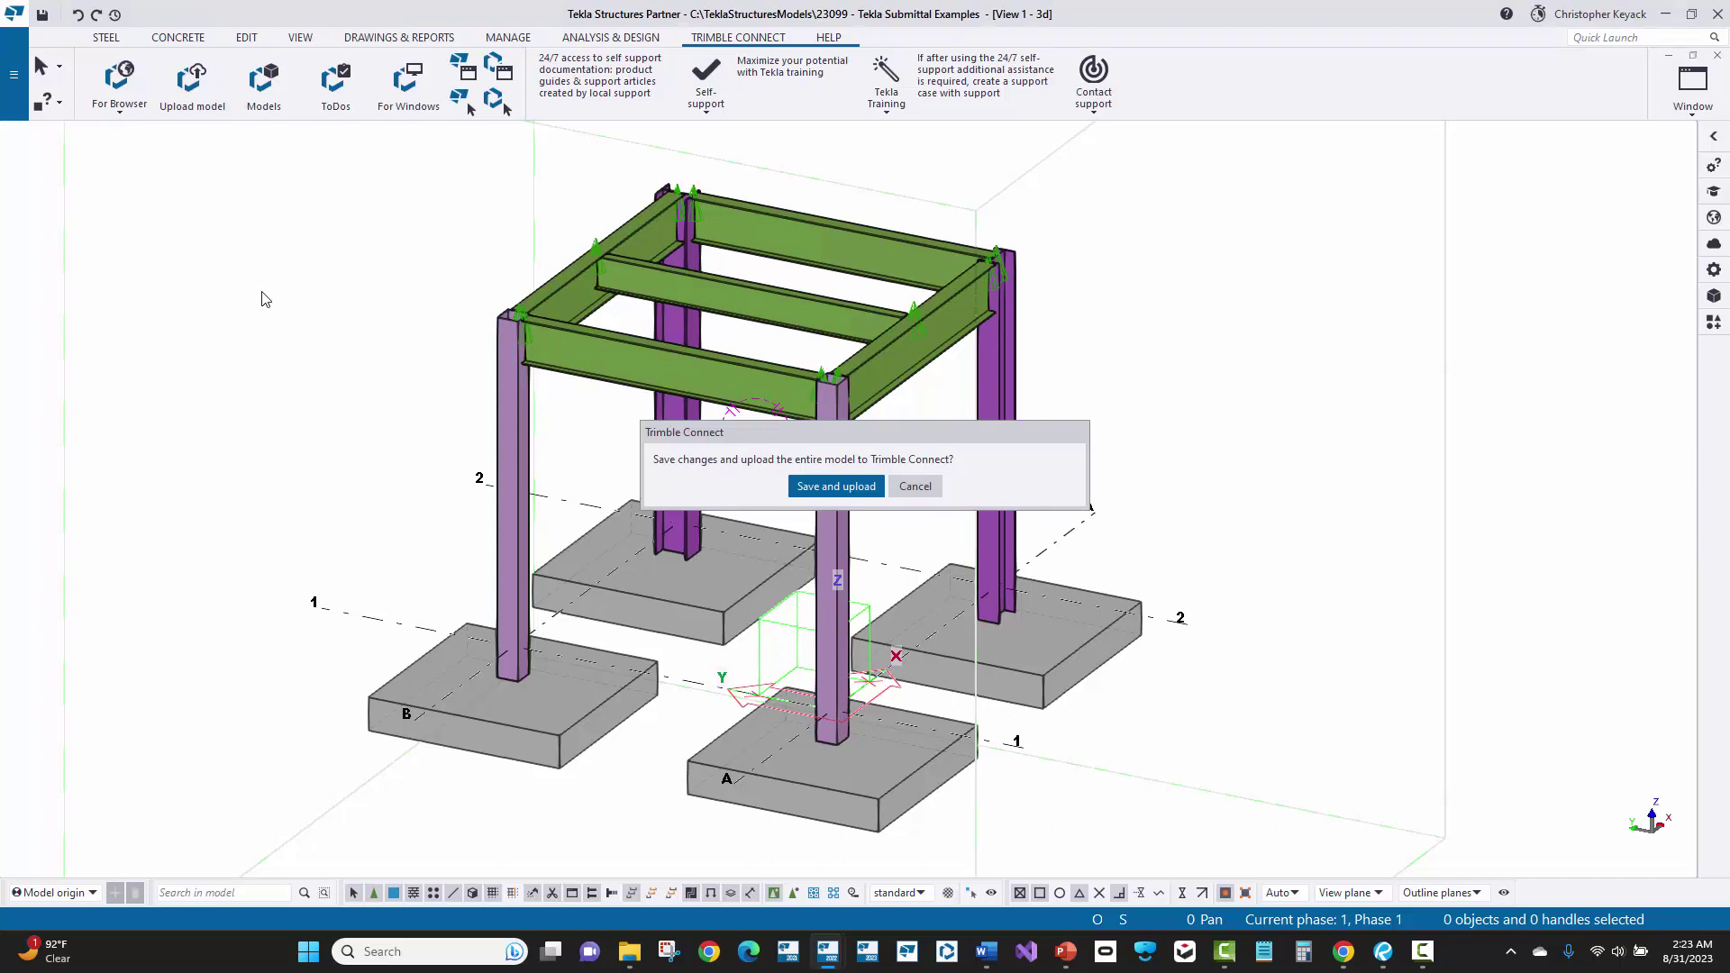
{"action": "left_click", "coordinate": [810, 489]}
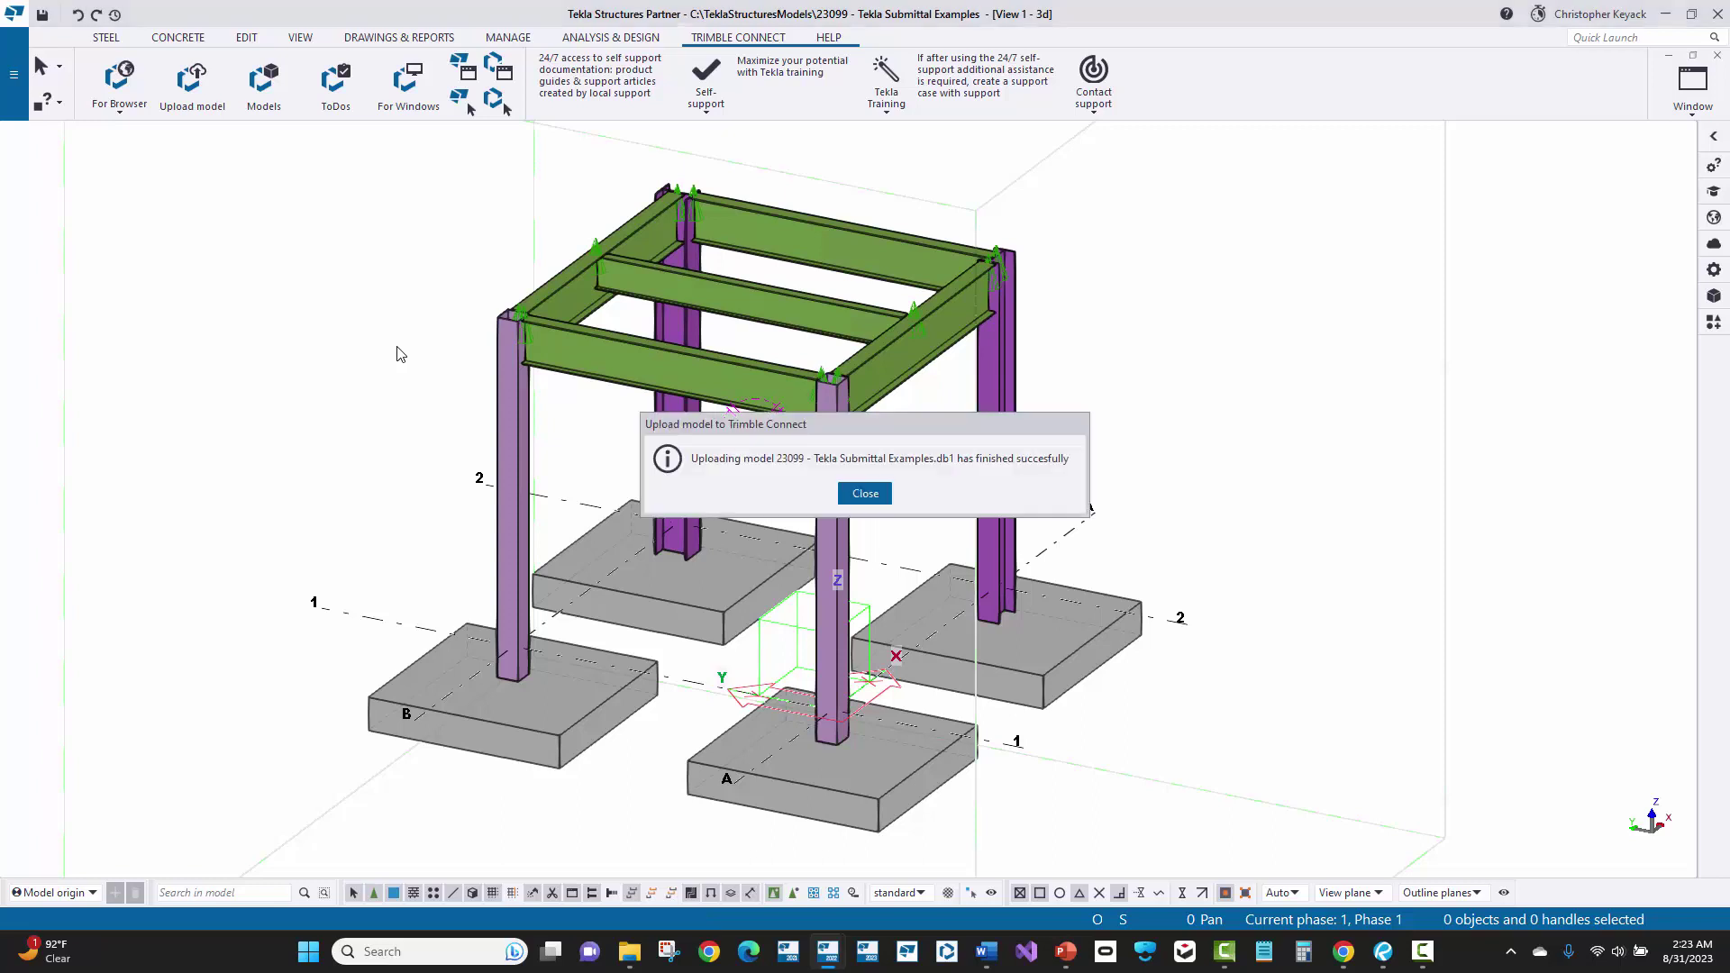
{"action": "left_click", "coordinate": [867, 494]}
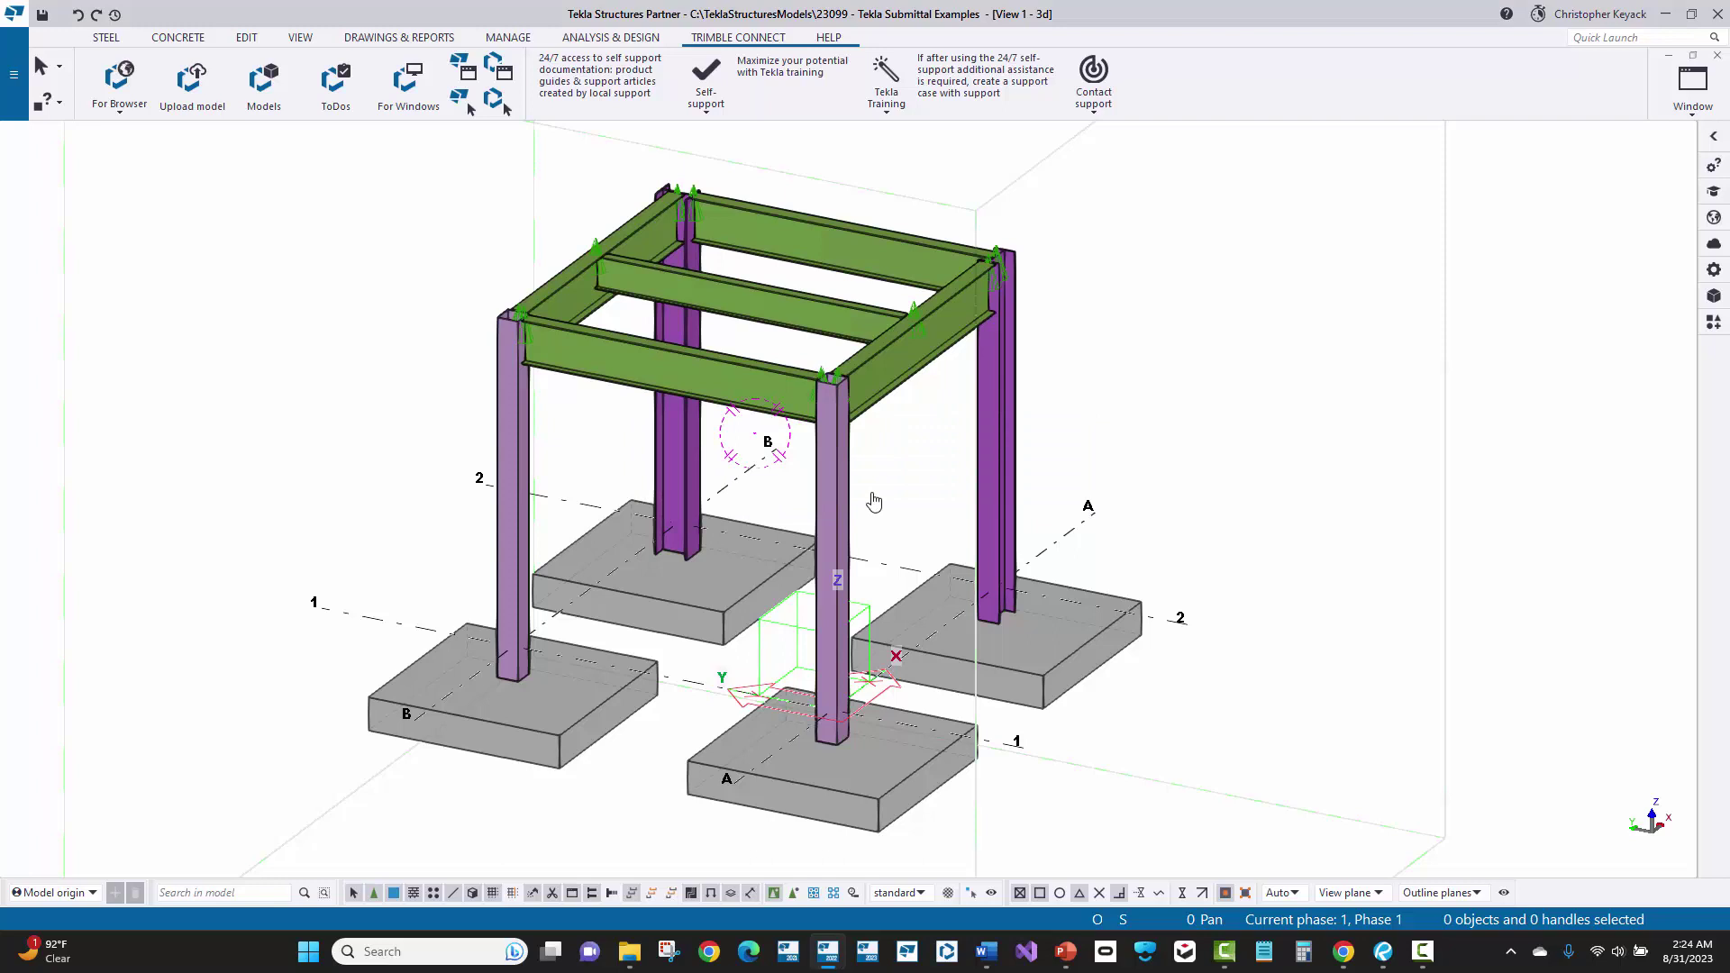
{"action": "left_click", "coordinate": [875, 502]}
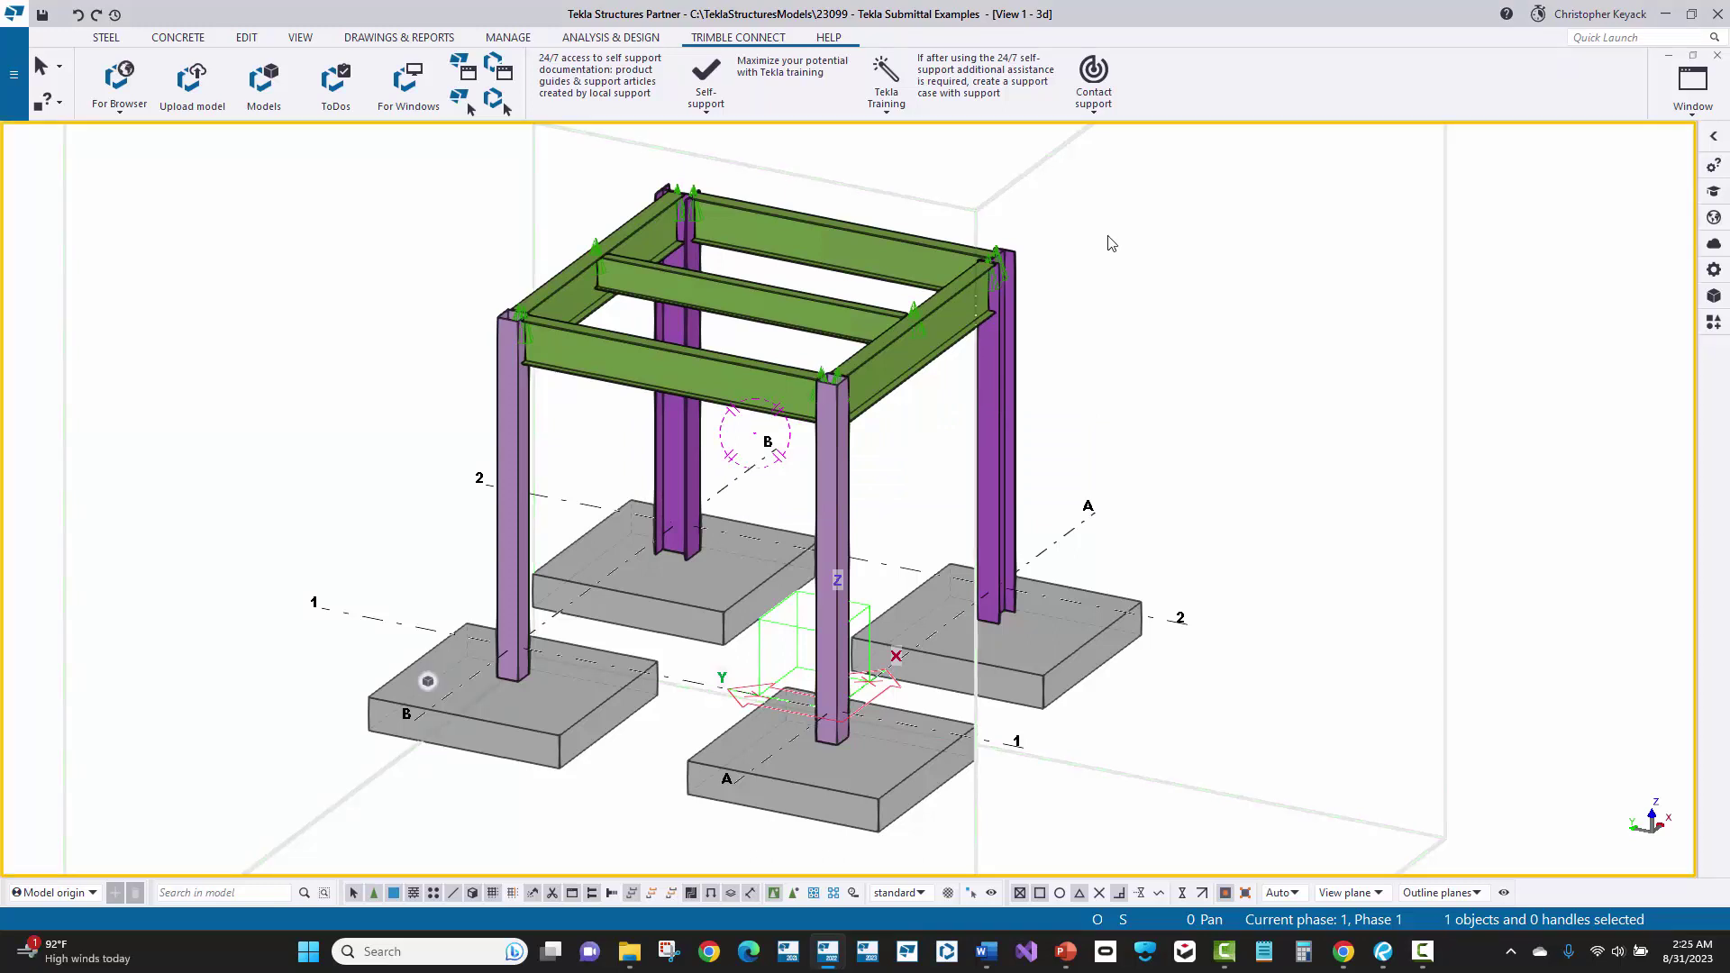
Open the model folder in File Explorer, then exit Tekla Structures, saving the model.
{"action": "left_click", "coordinate": [15, 104]}
{"action": "left_click", "coordinate": [99, 251]}
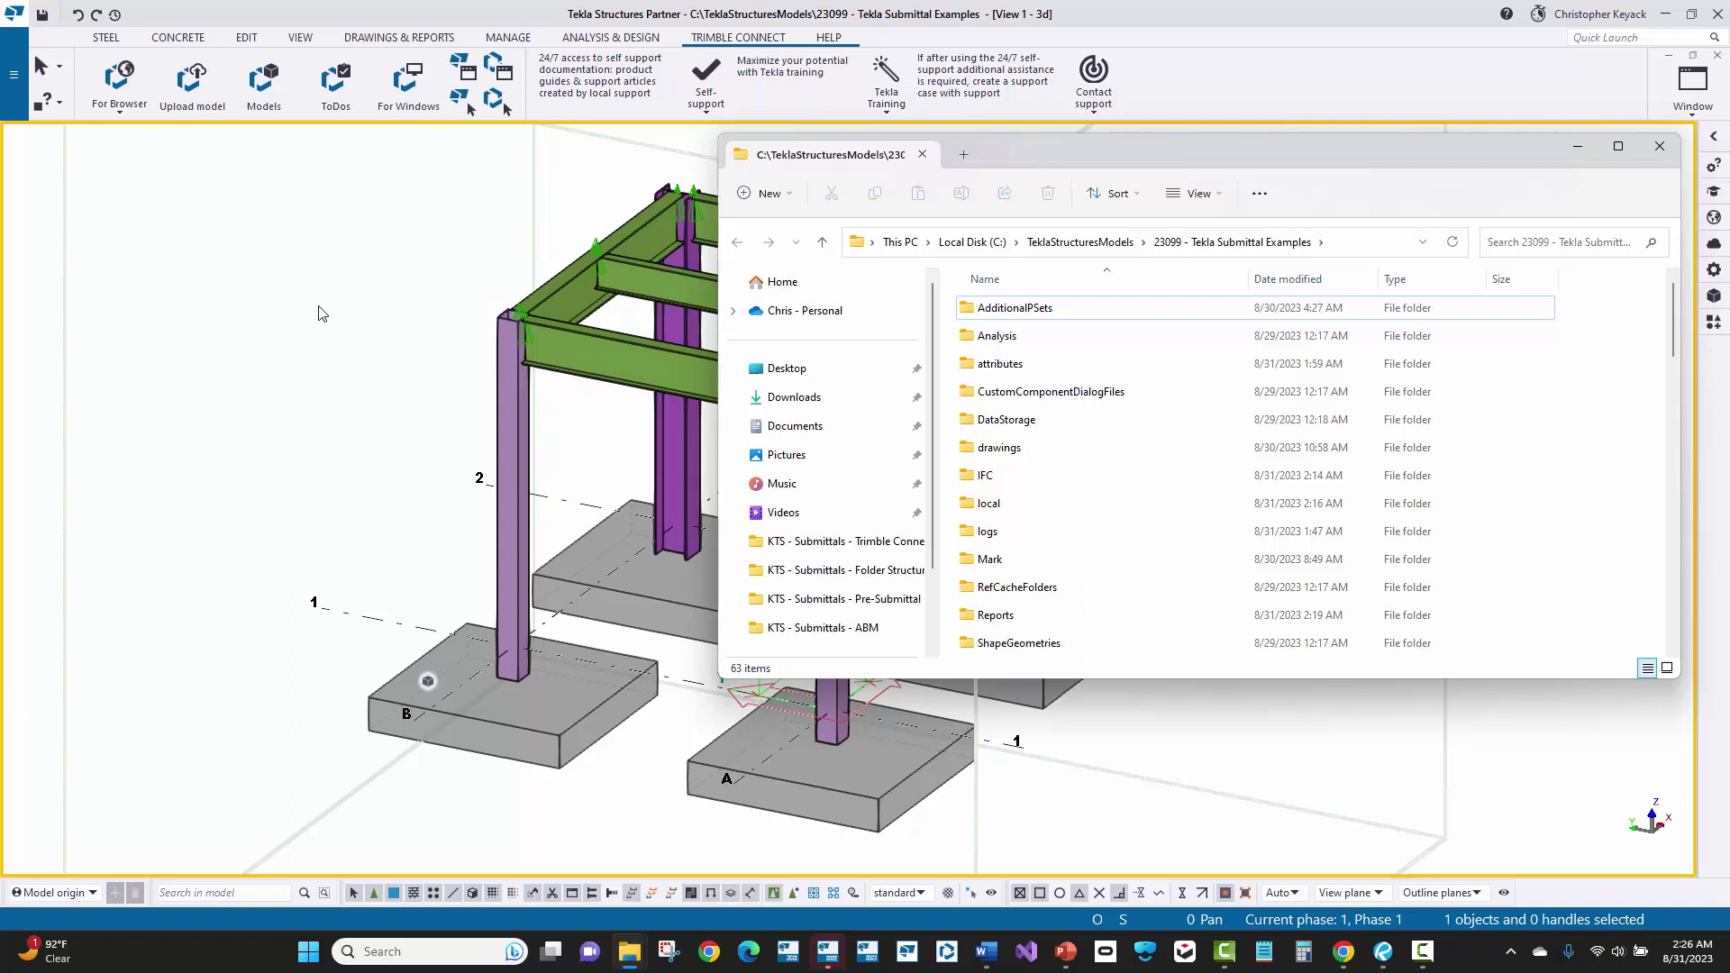
{"action": "left_click", "coordinate": [1718, 15]}
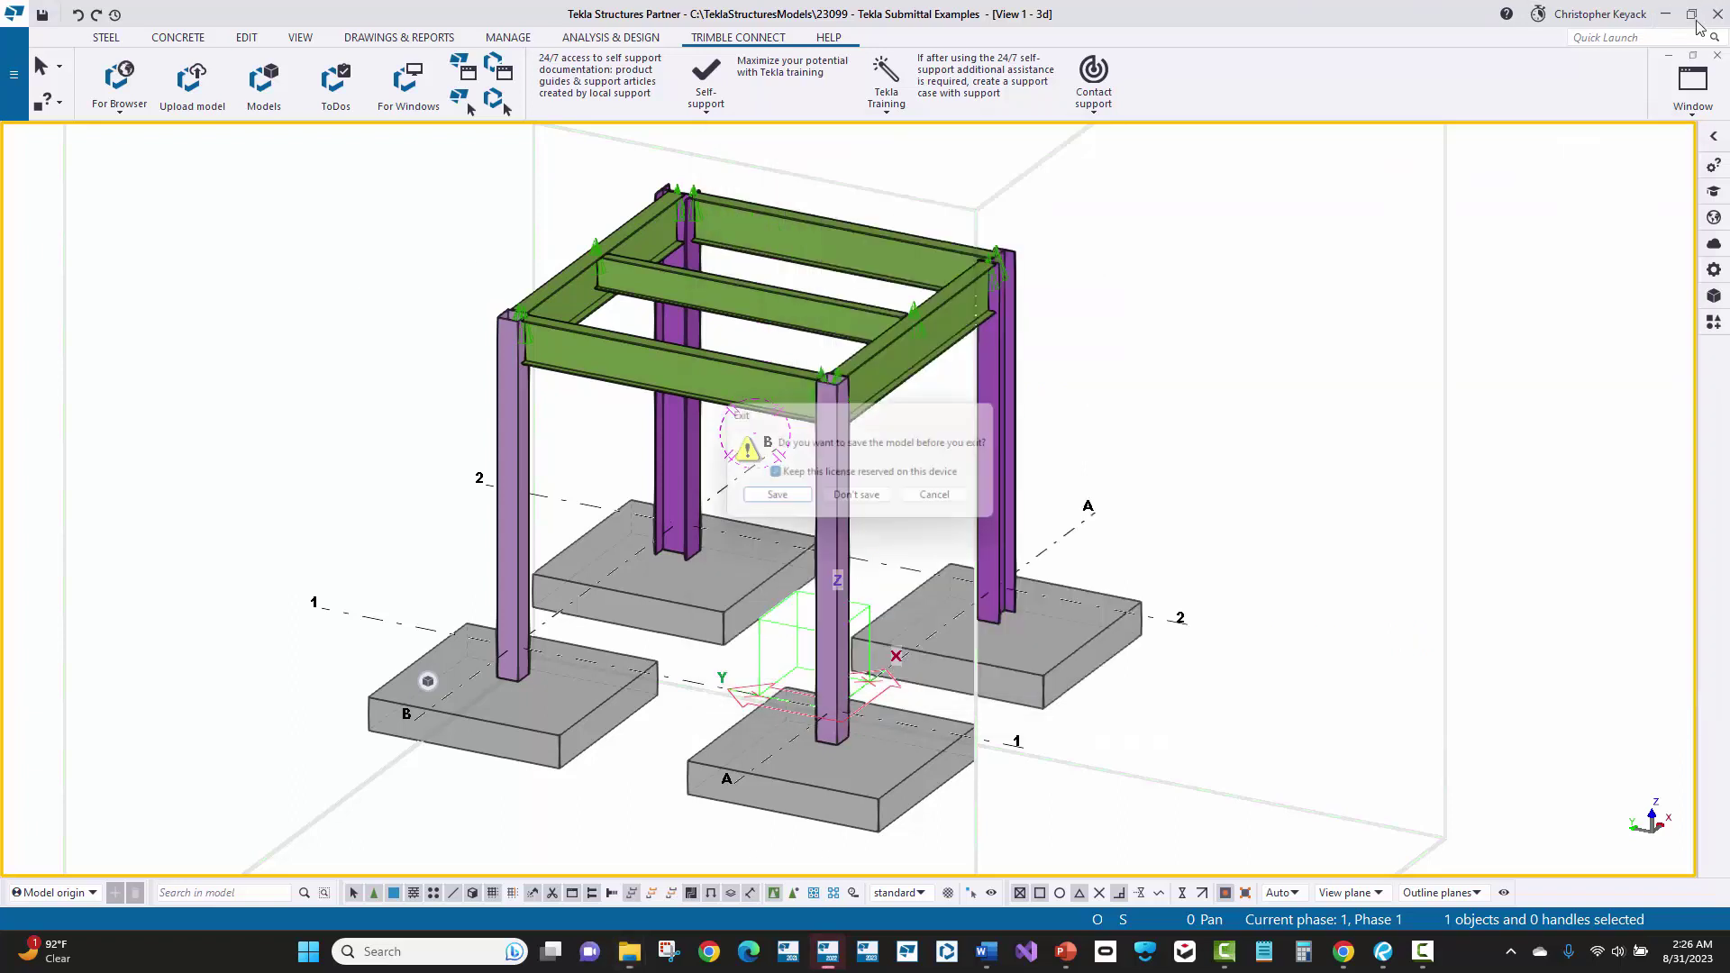
{"action": "left_click", "coordinate": [773, 500]}
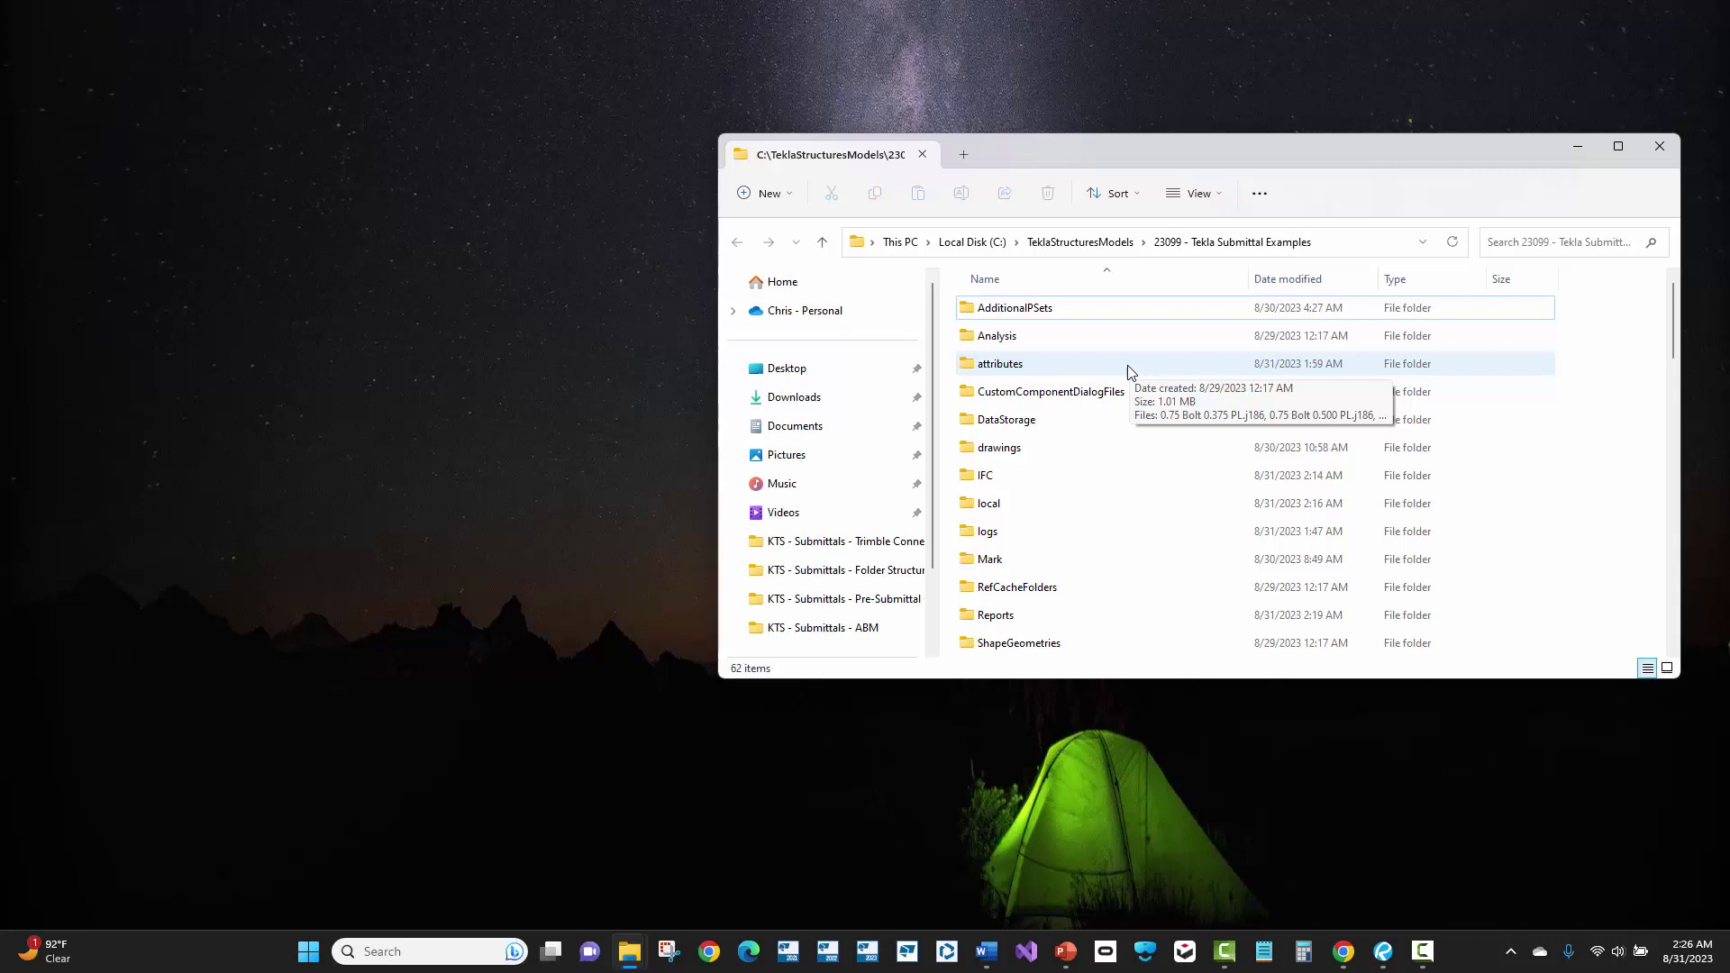
Compress all model files into 23099 - Tekla Submittal Examples.zip, keeping the default name.
{"action": "left_click", "coordinate": [1042, 321]}
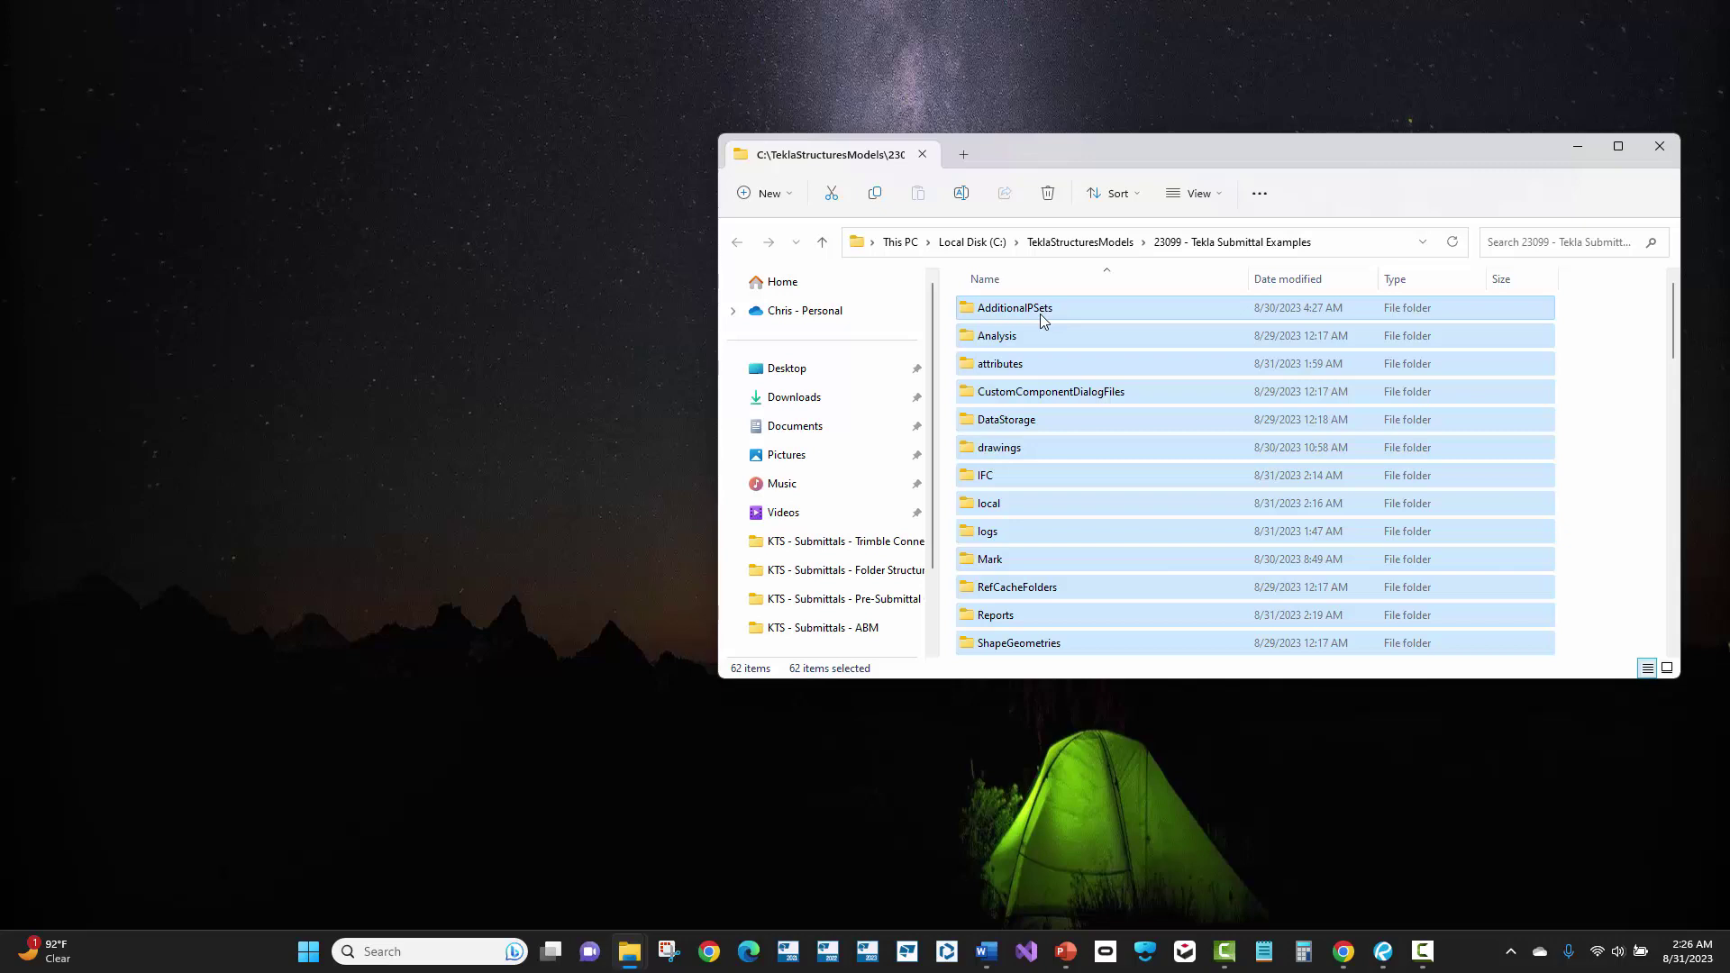
{"action": "scroll", "coordinate": [1040, 313], "scroll_direction": "down", "scroll_amount": 3}
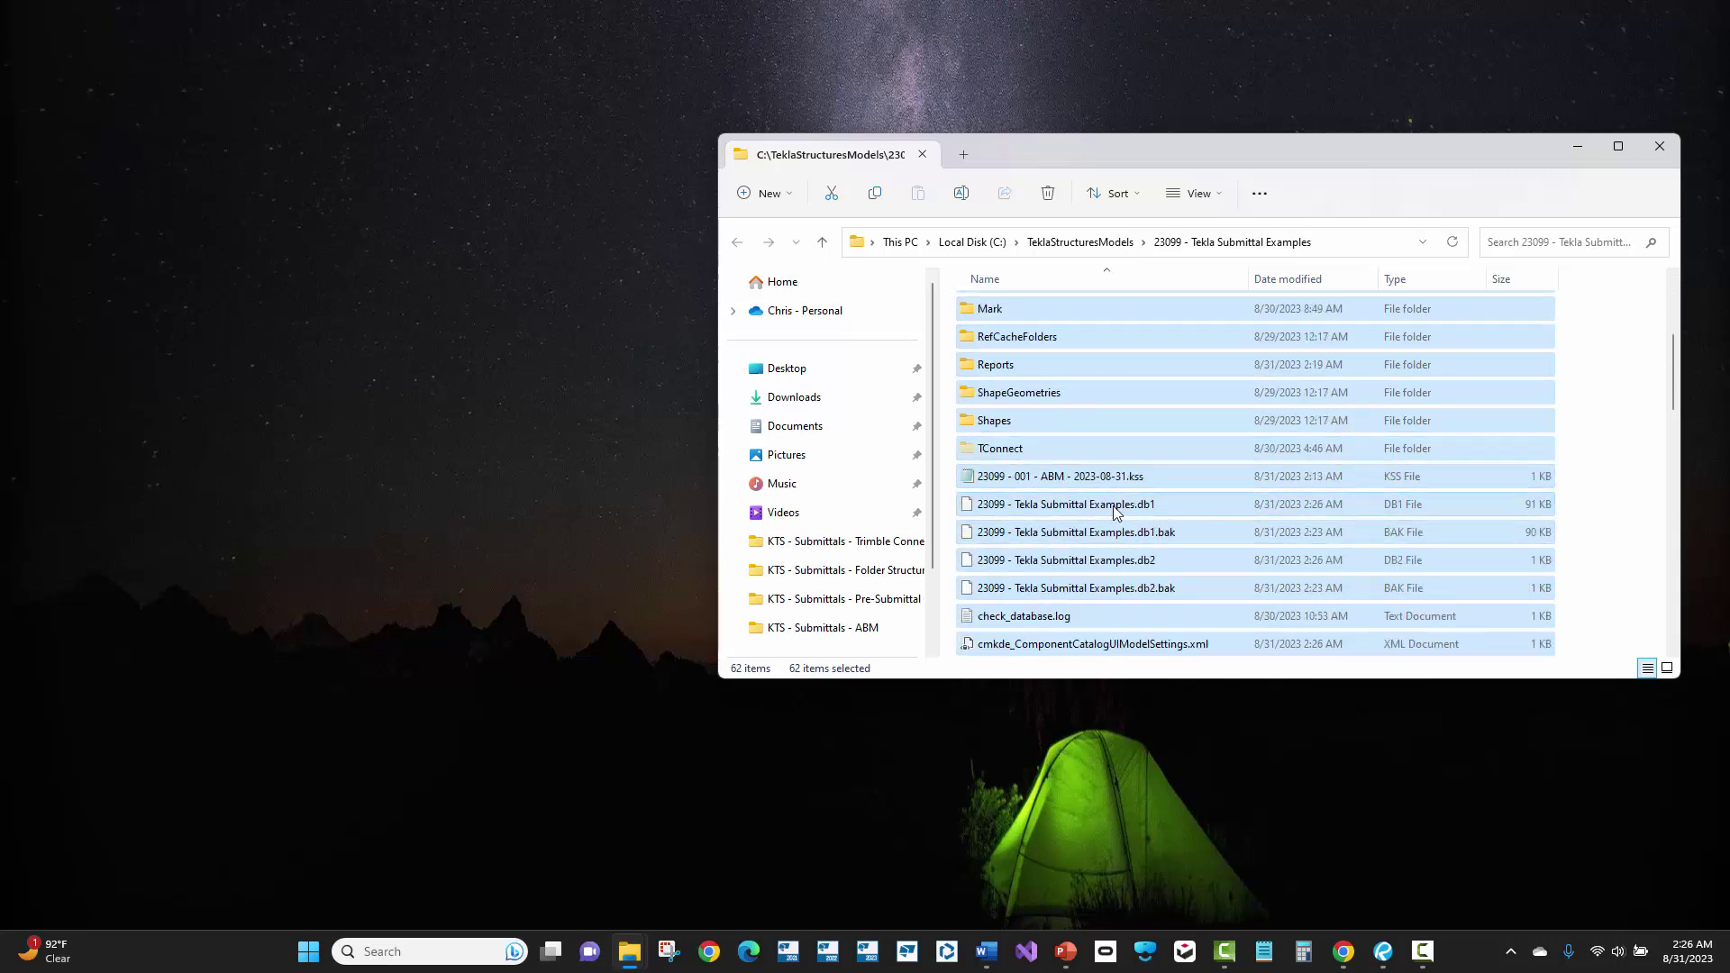
{"action": "left_click", "coordinate": [1046, 506], "text": "ctrl"}
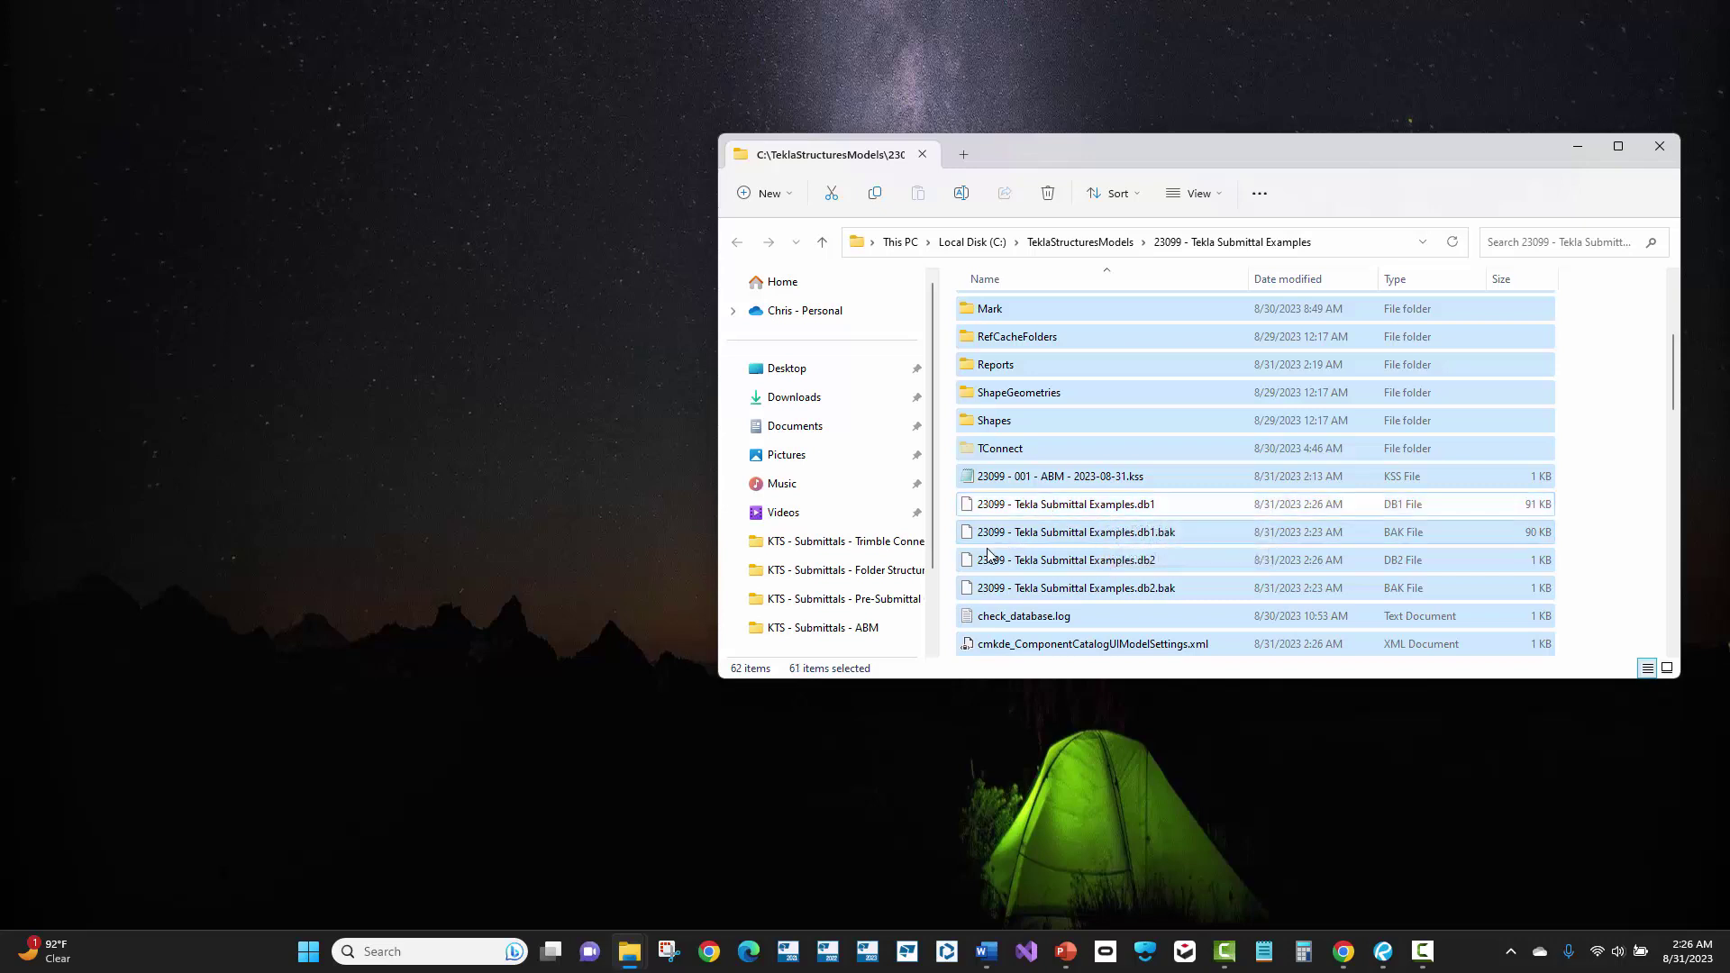
{"action": "left_click", "coordinate": [1018, 510], "text": "ctrl"}
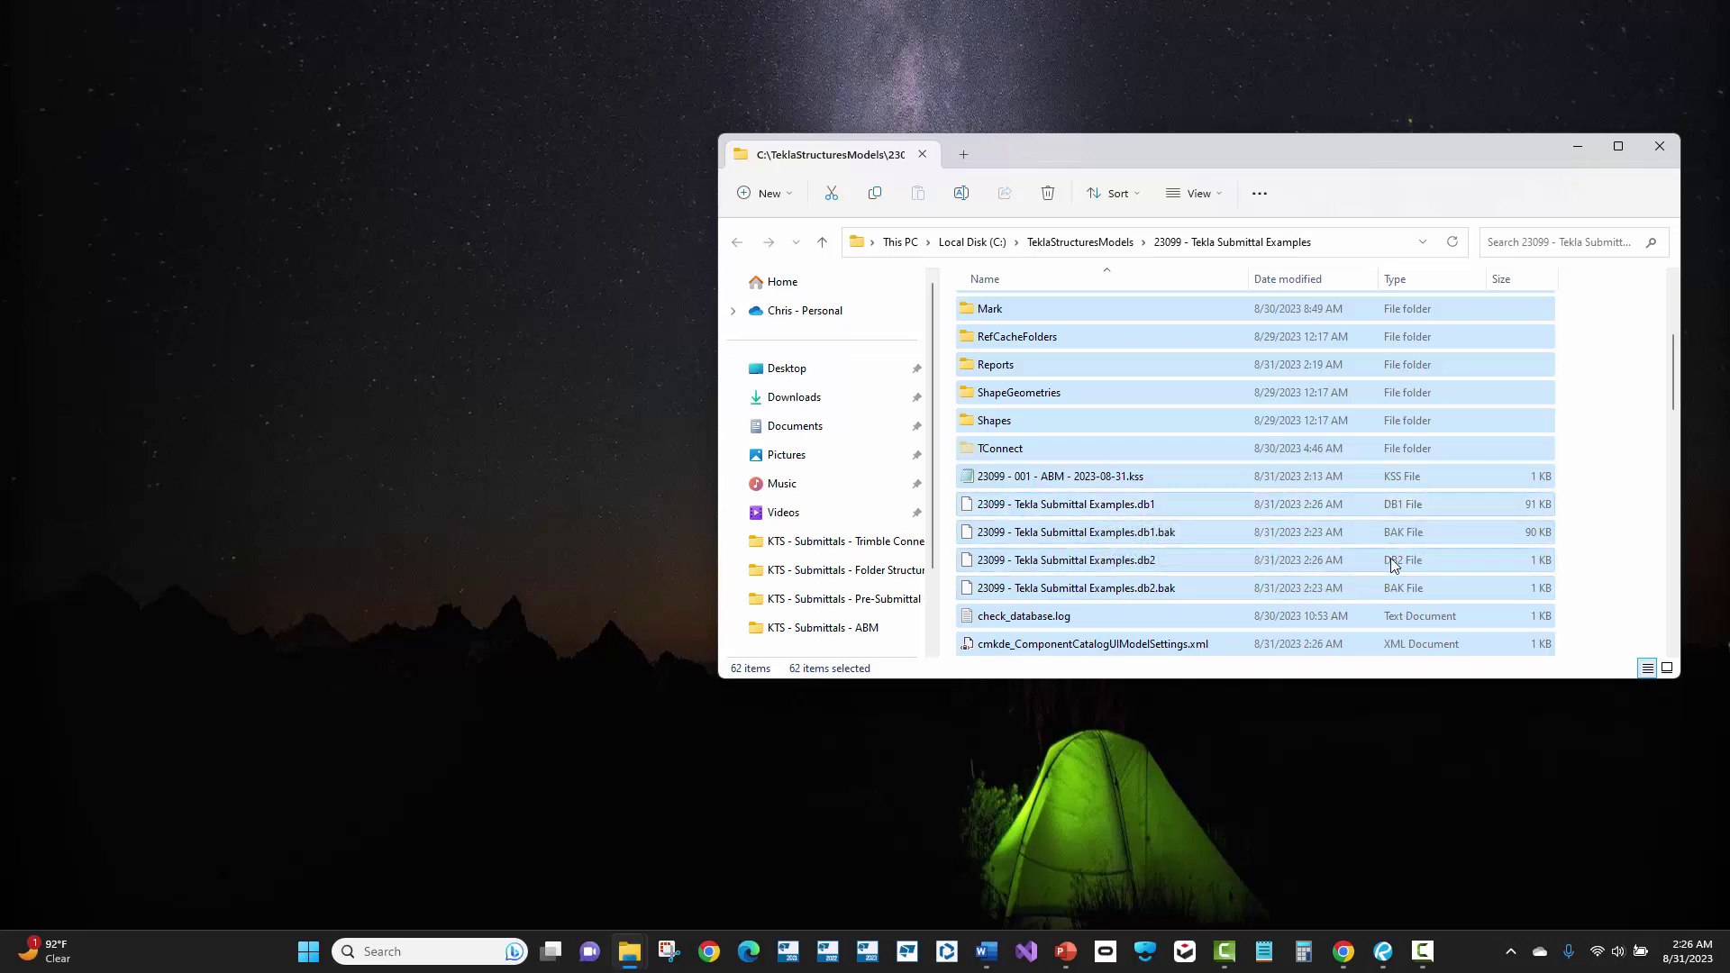
{"action": "right_click", "coordinate": [1052, 507]}
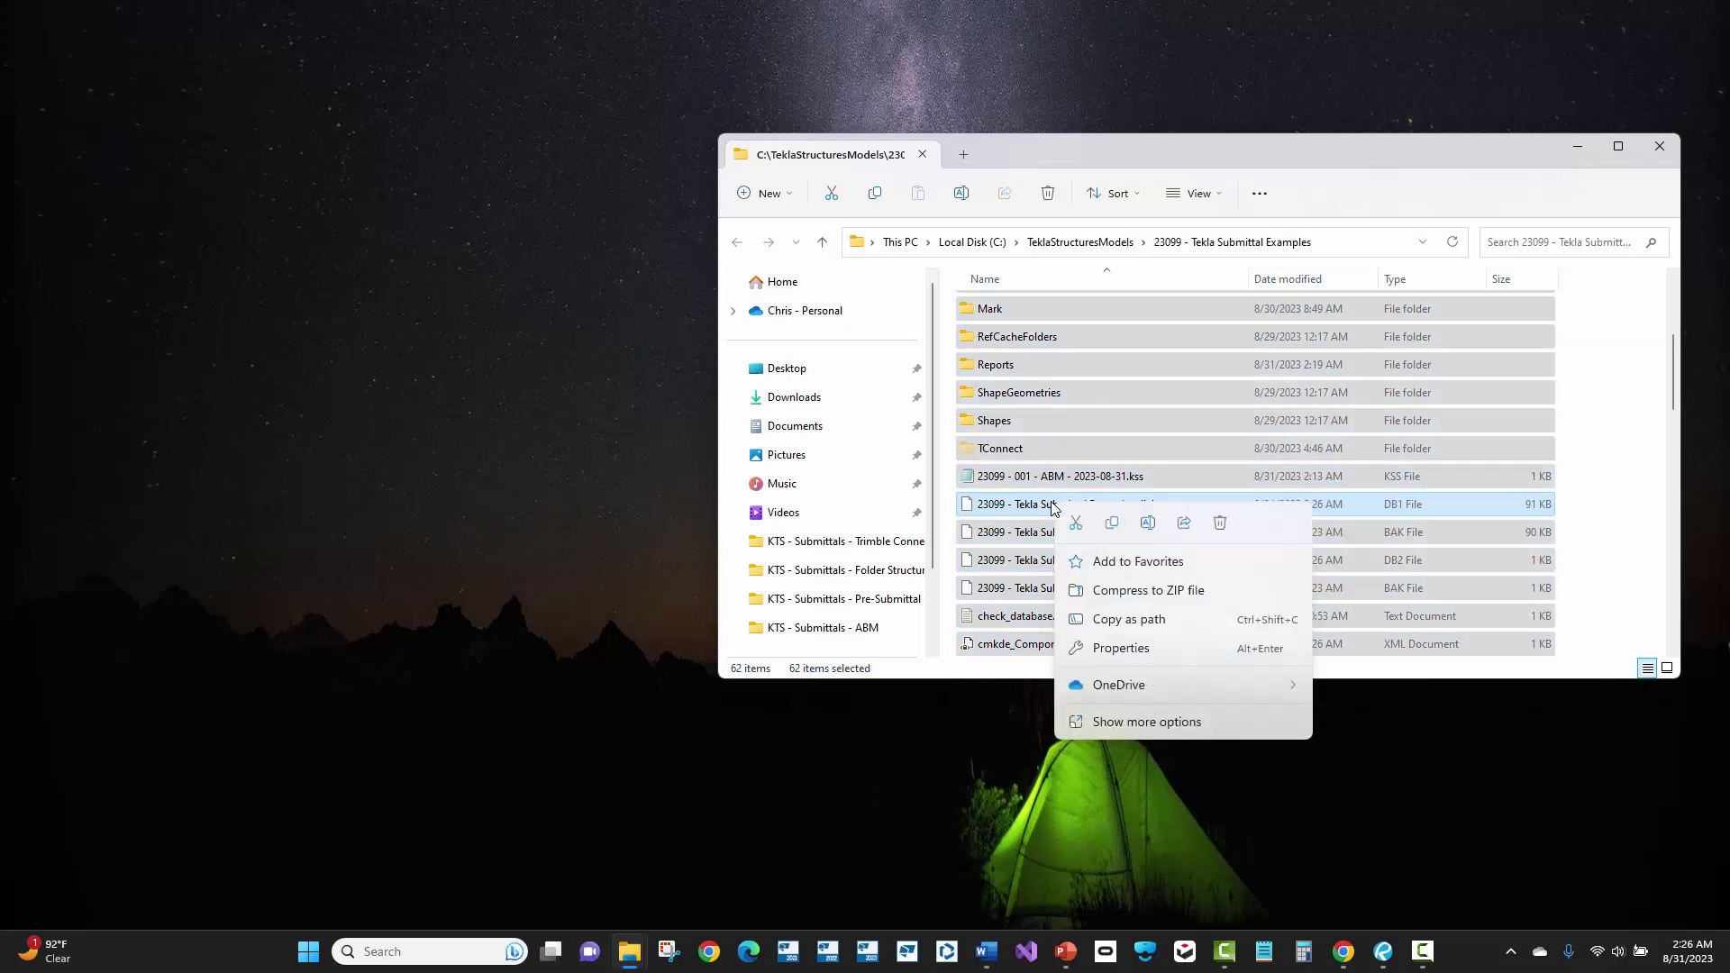
{"action": "left_click", "coordinate": [1148, 724]}
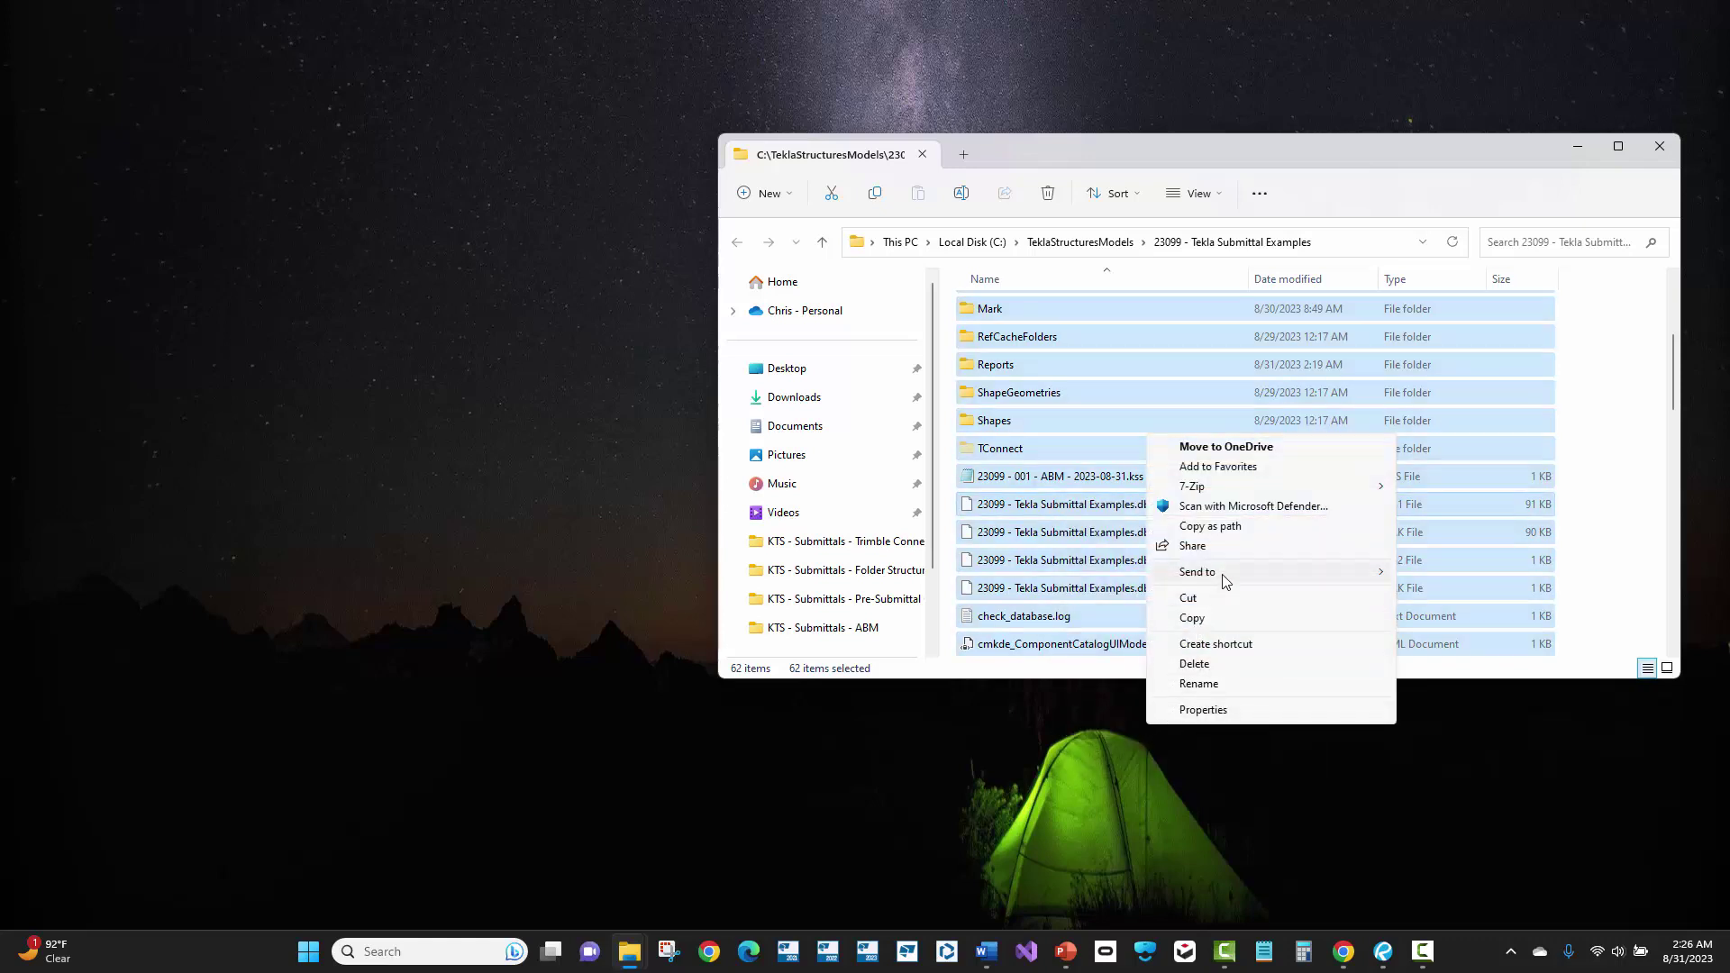
{"action": "mouse_move", "coordinate": [1226, 582]}
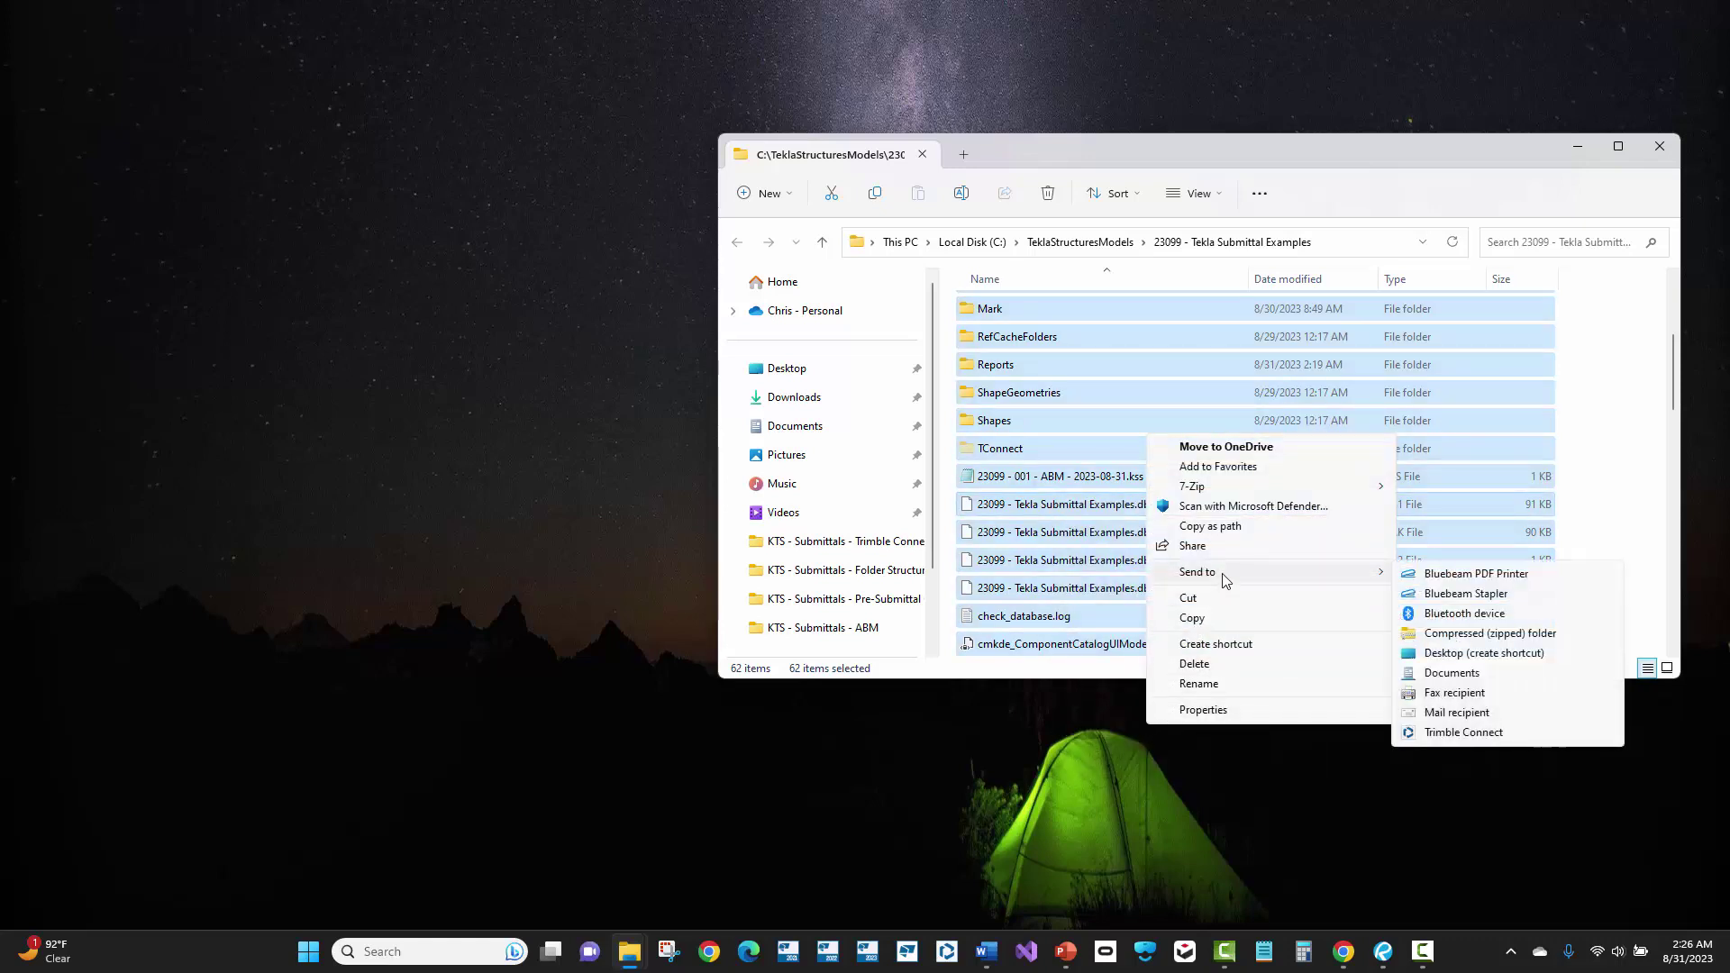
{"action": "left_click", "coordinate": [1438, 635]}
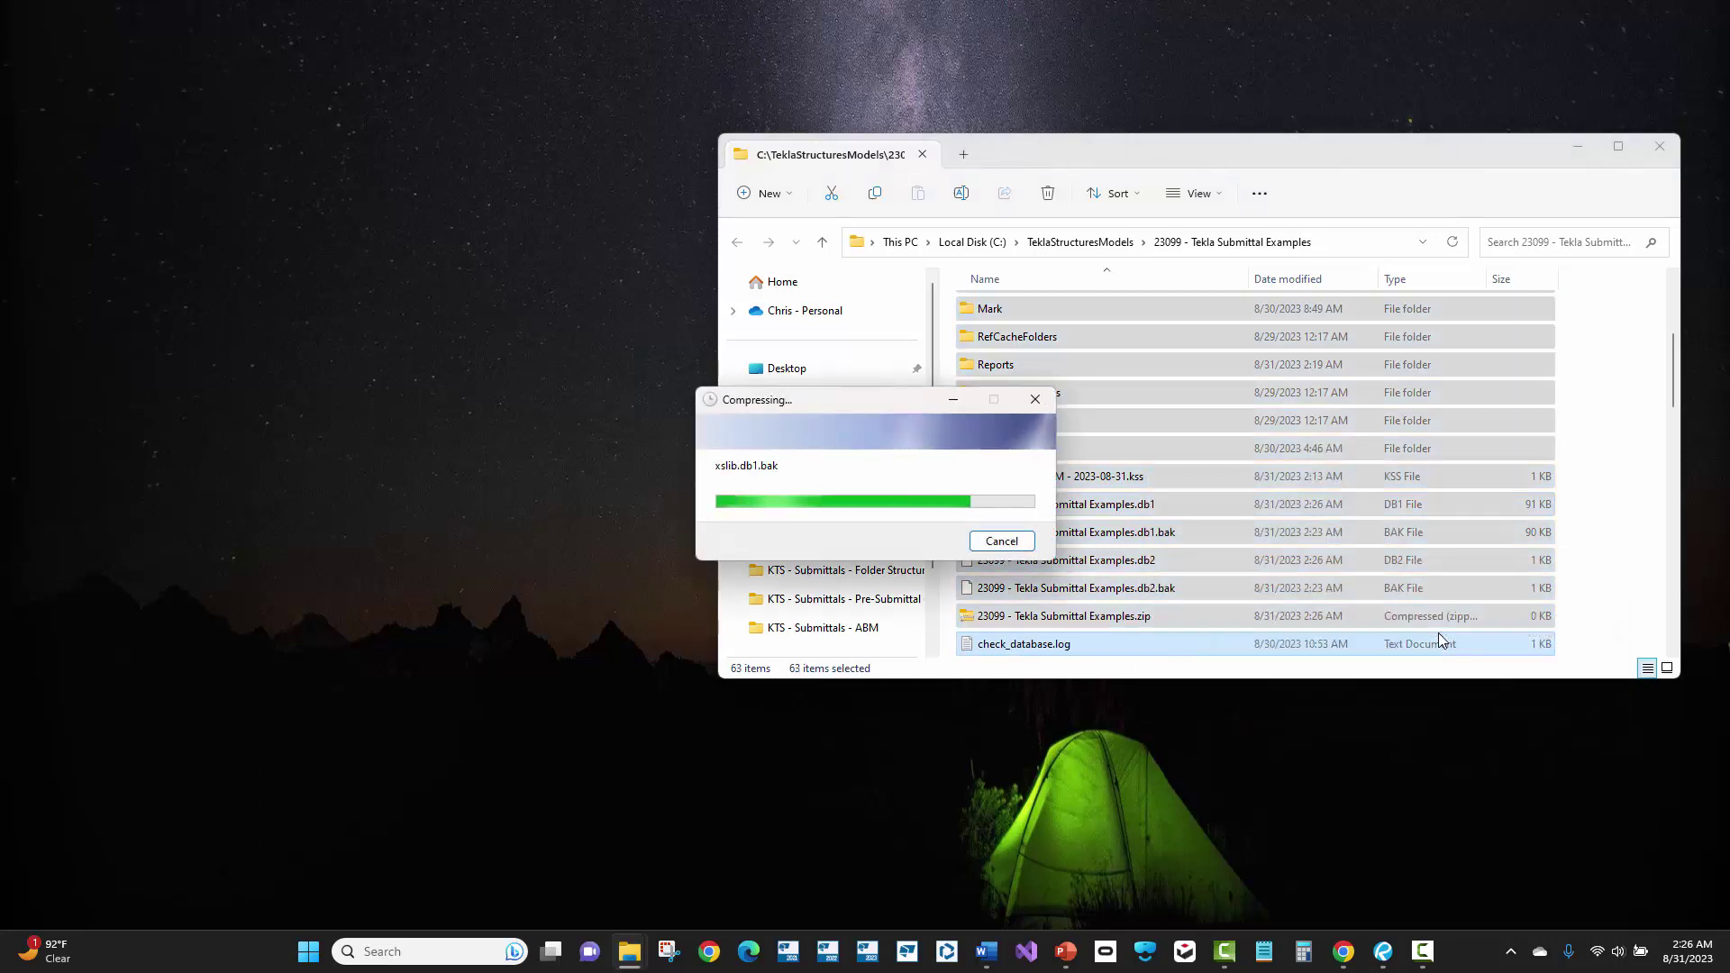
{"action": "left_click", "coordinate": [1068, 473]}
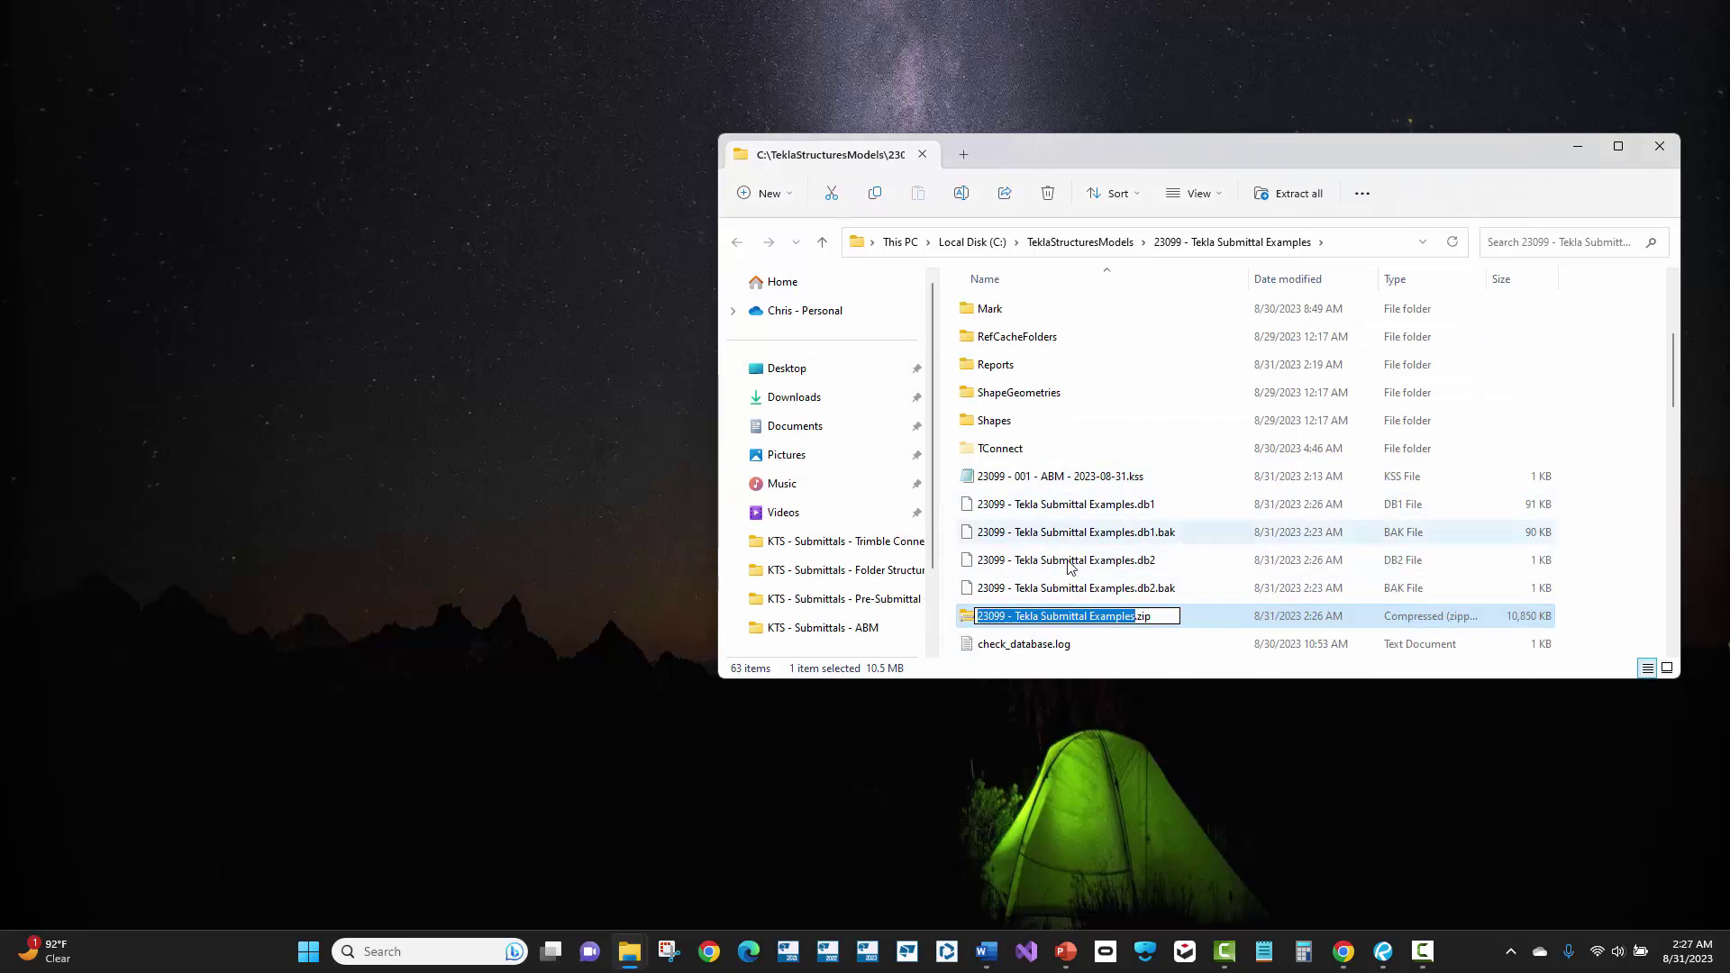
{"action": "key", "text": "Return"}
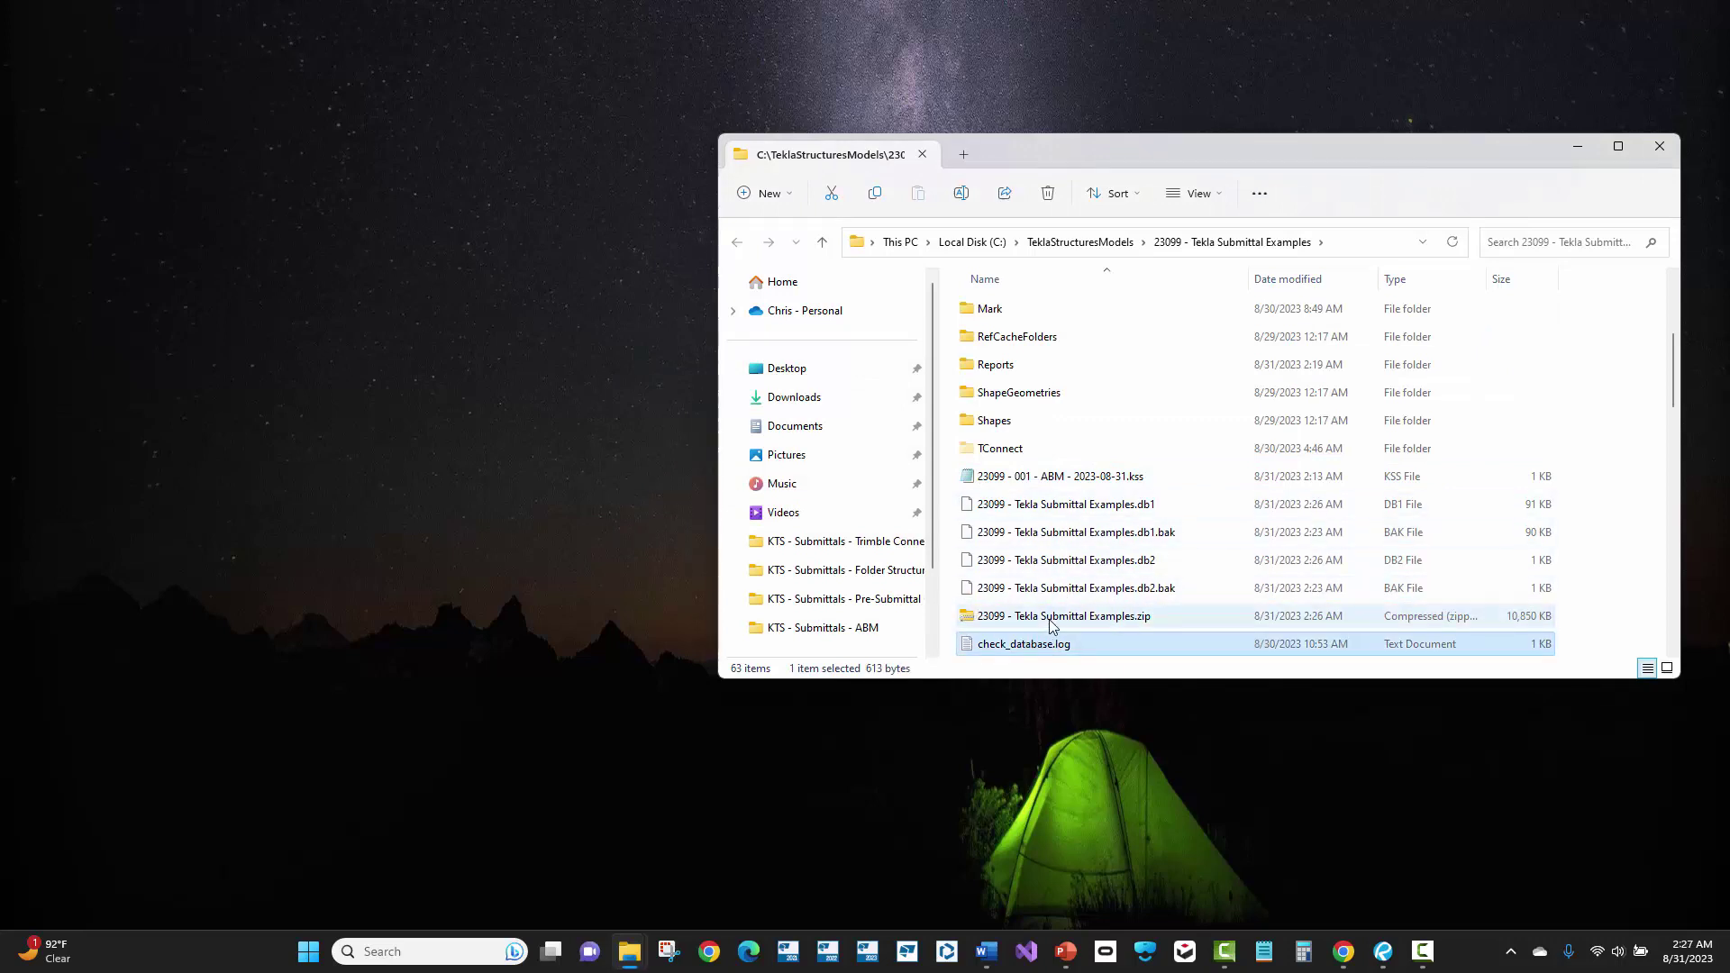
Locate the new zip in the model folder and check its actions menu without choosing anything.
{"action": "scroll", "coordinate": [1045, 620], "scroll_direction": "down", "scroll_amount": 1}
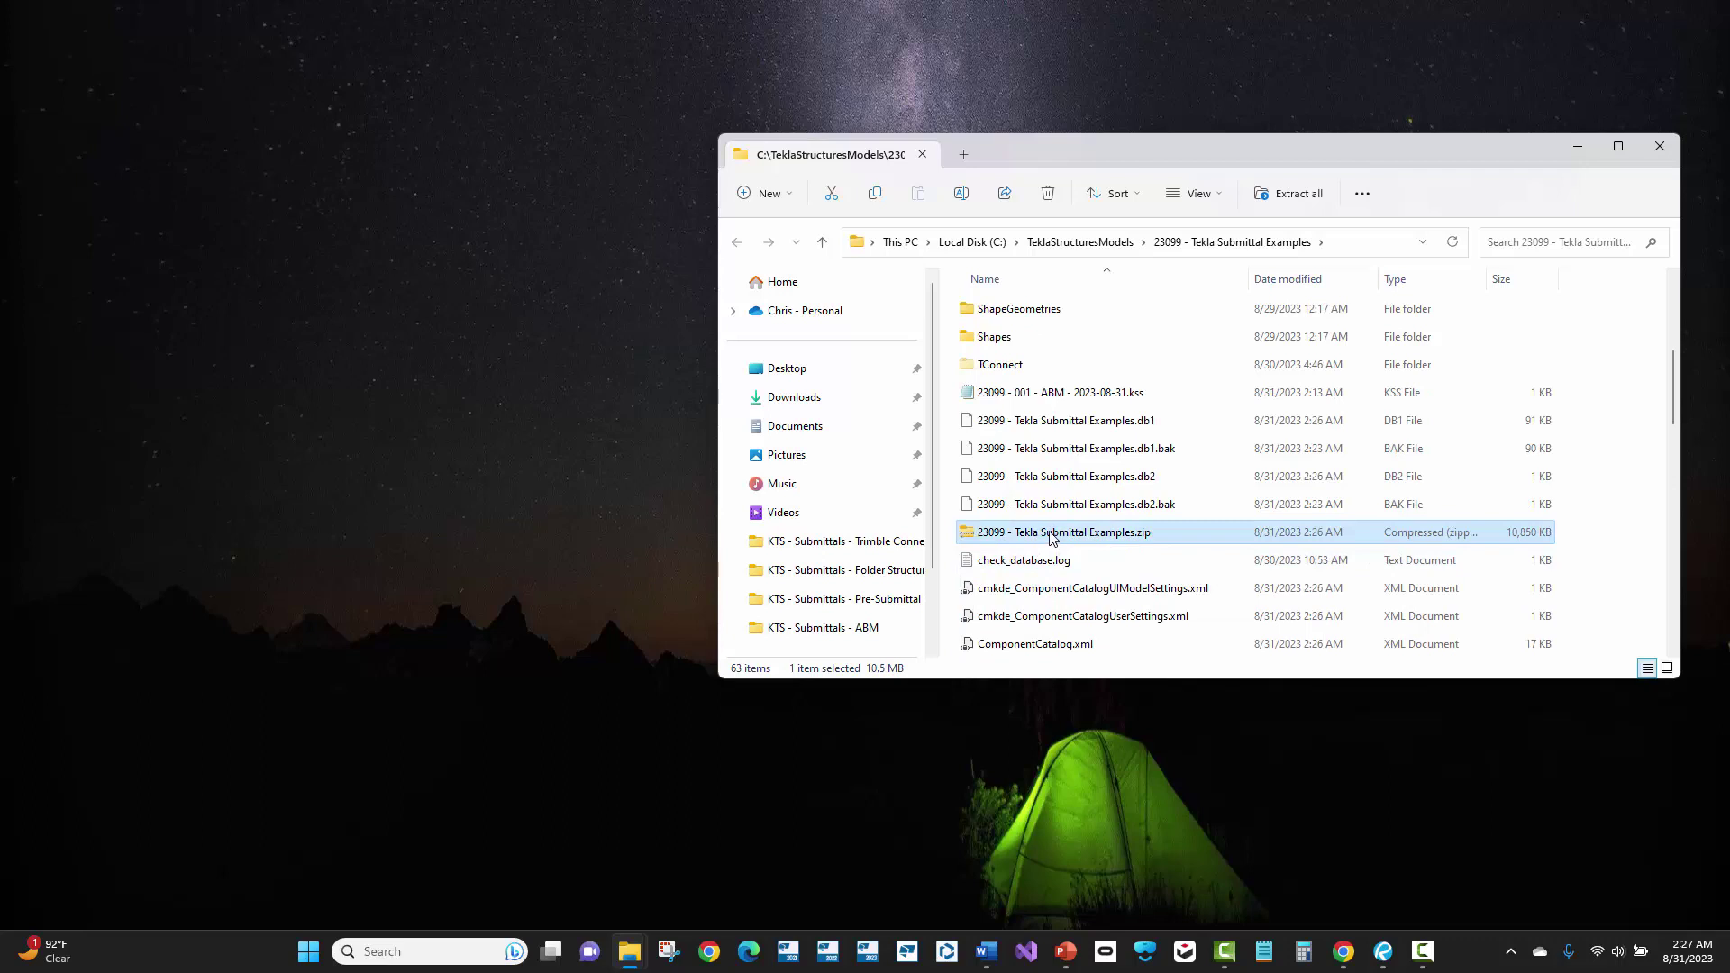
{"action": "right_click", "coordinate": [1051, 538]}
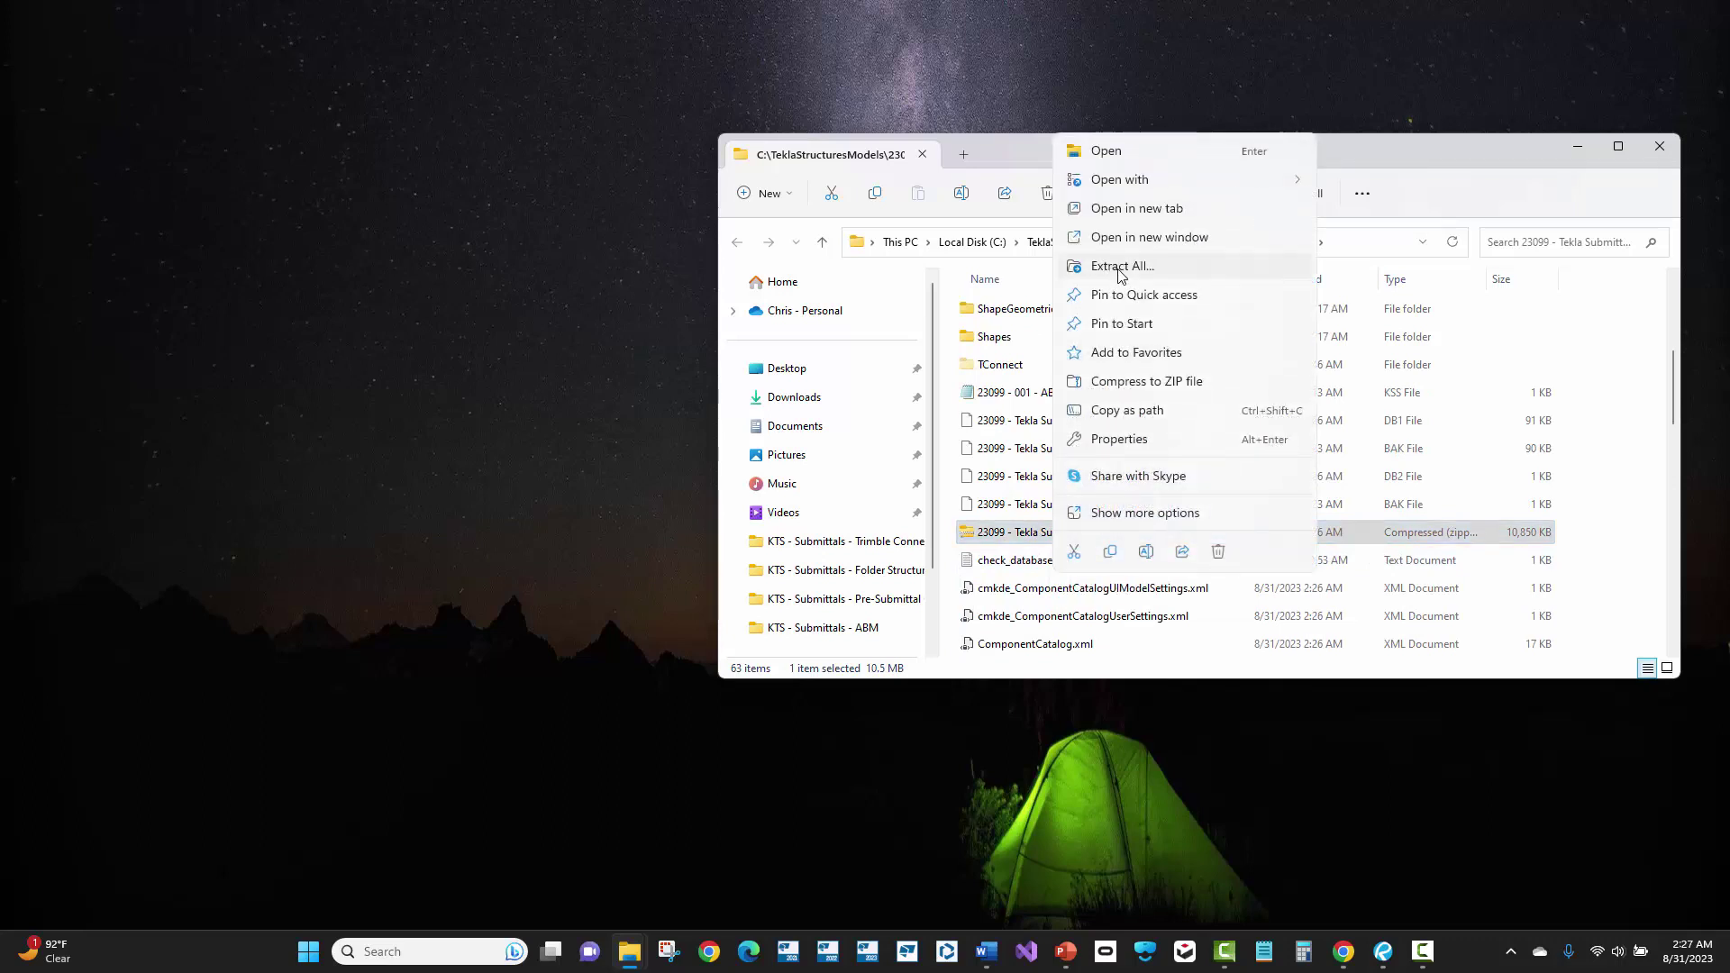
{"action": "key", "text": "Escape"}
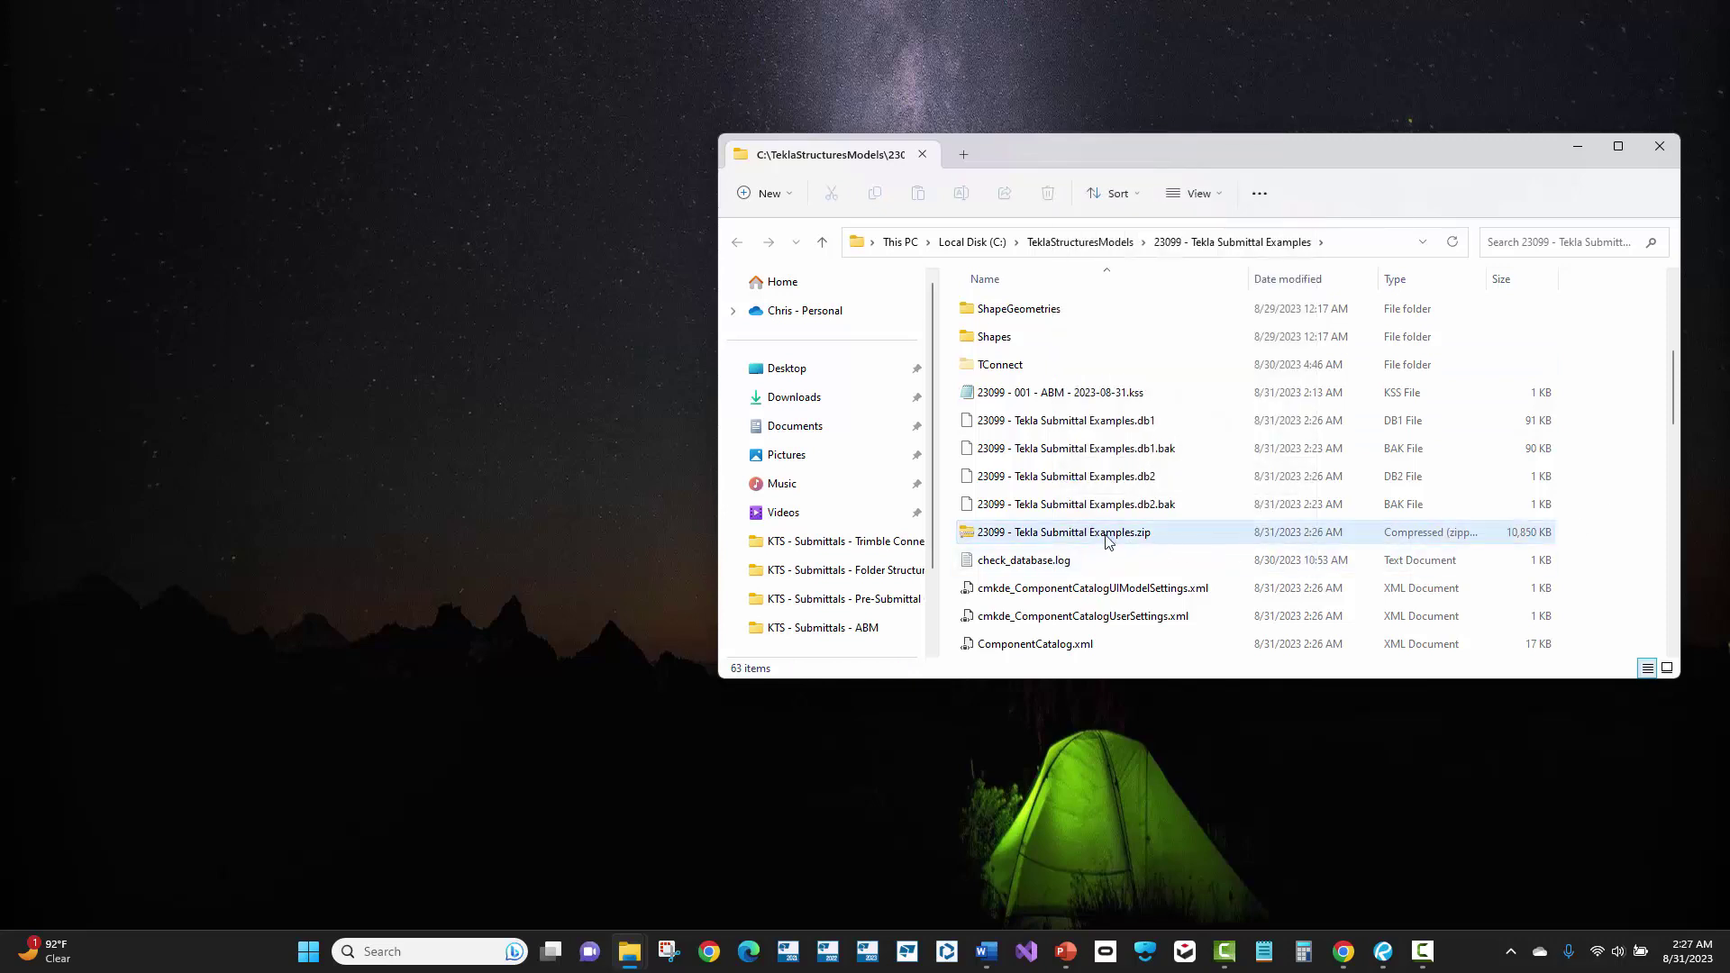
{"action": "right_click", "coordinate": [1108, 538]}
{"action": "key", "text": "Escape"}
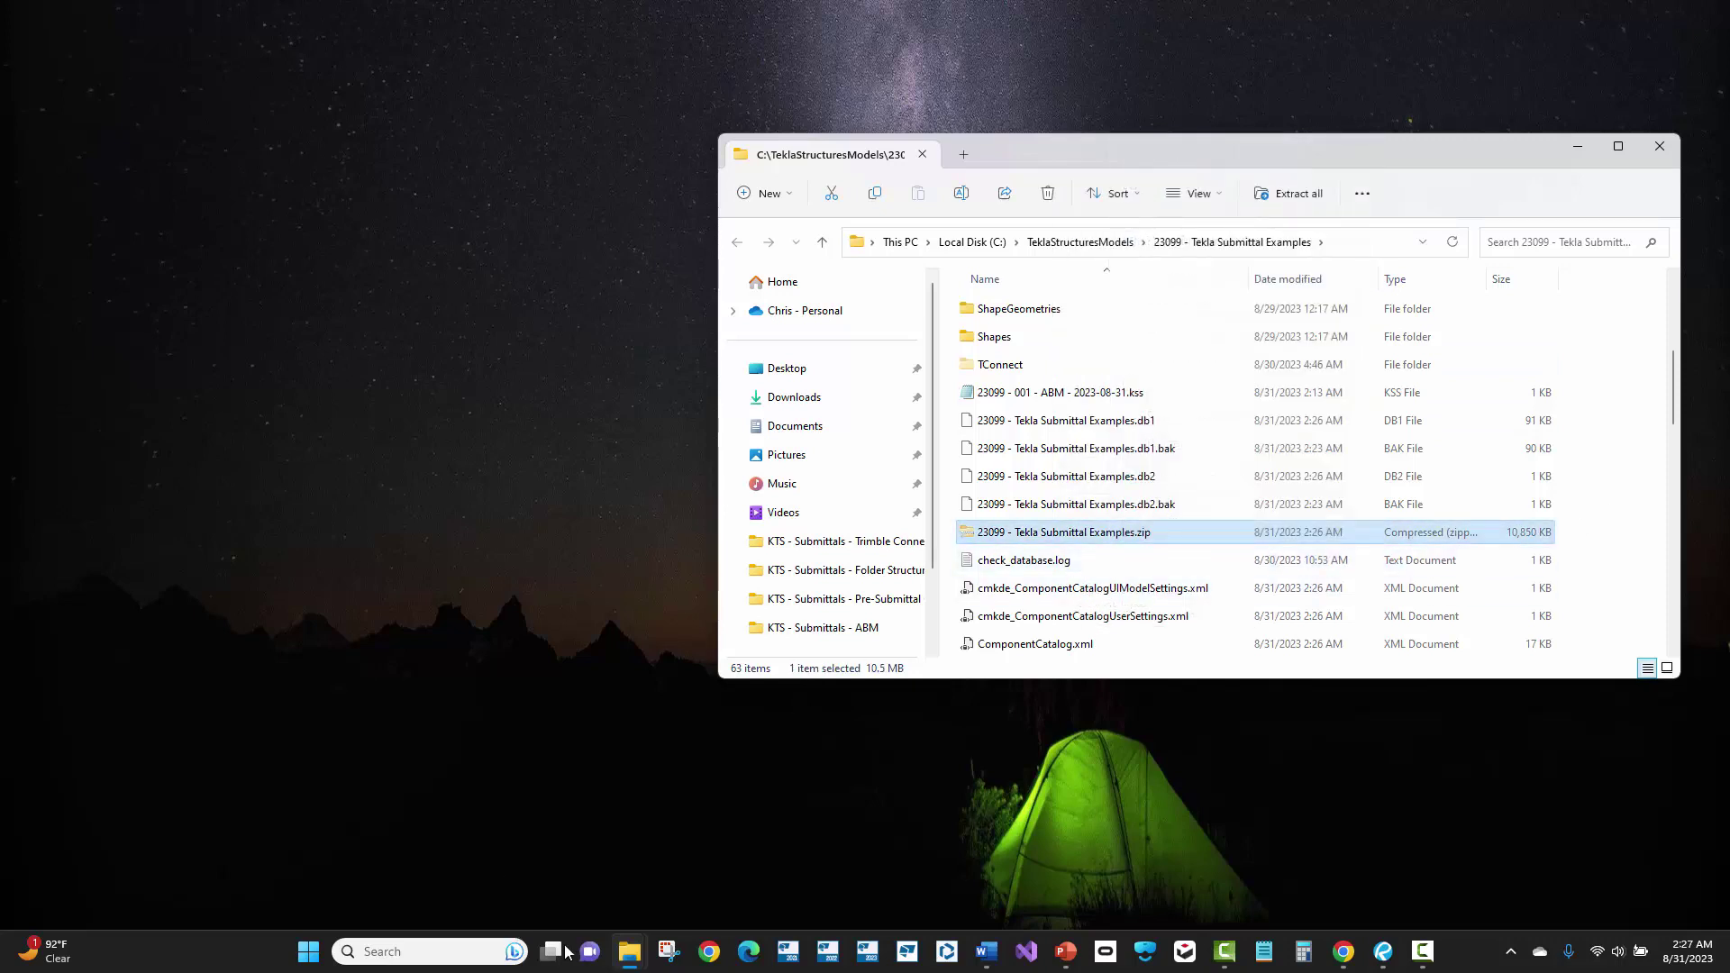
Paste the zipped model into the 23099 - 001 - ABM - 2023-08-31 submittal folder.
{"action": "mouse_move", "coordinate": [629, 952]}
{"action": "left_click", "coordinate": [572, 892]}
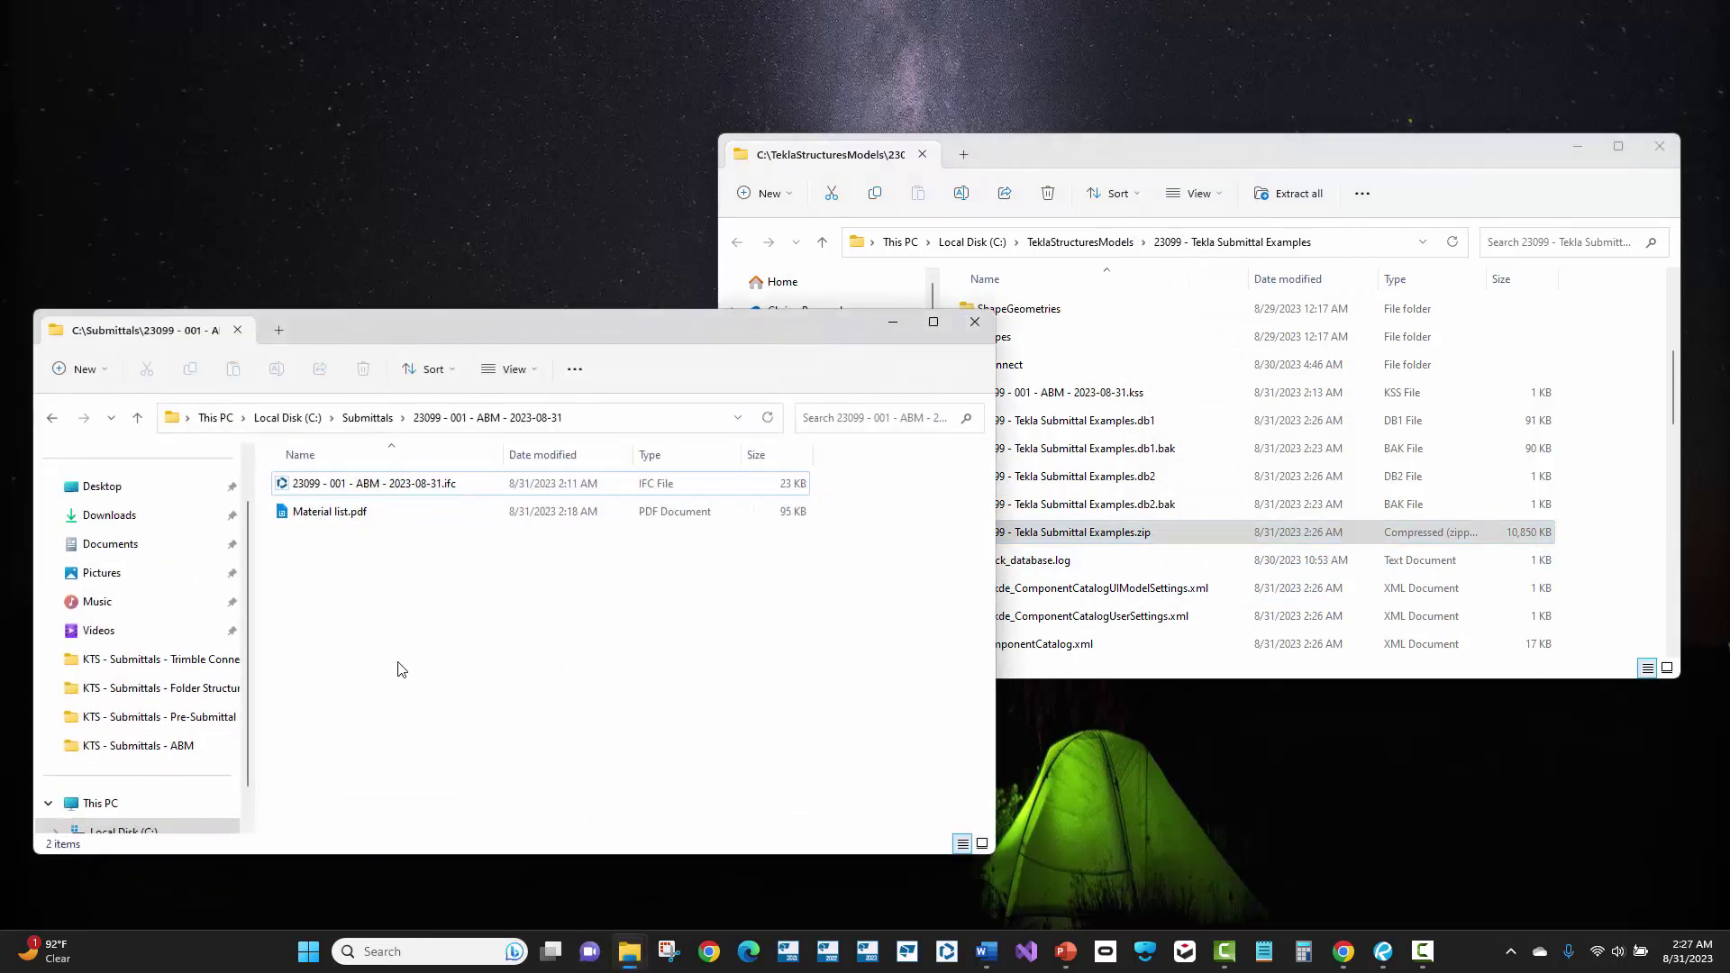
{"action": "right_click", "coordinate": [387, 638]}
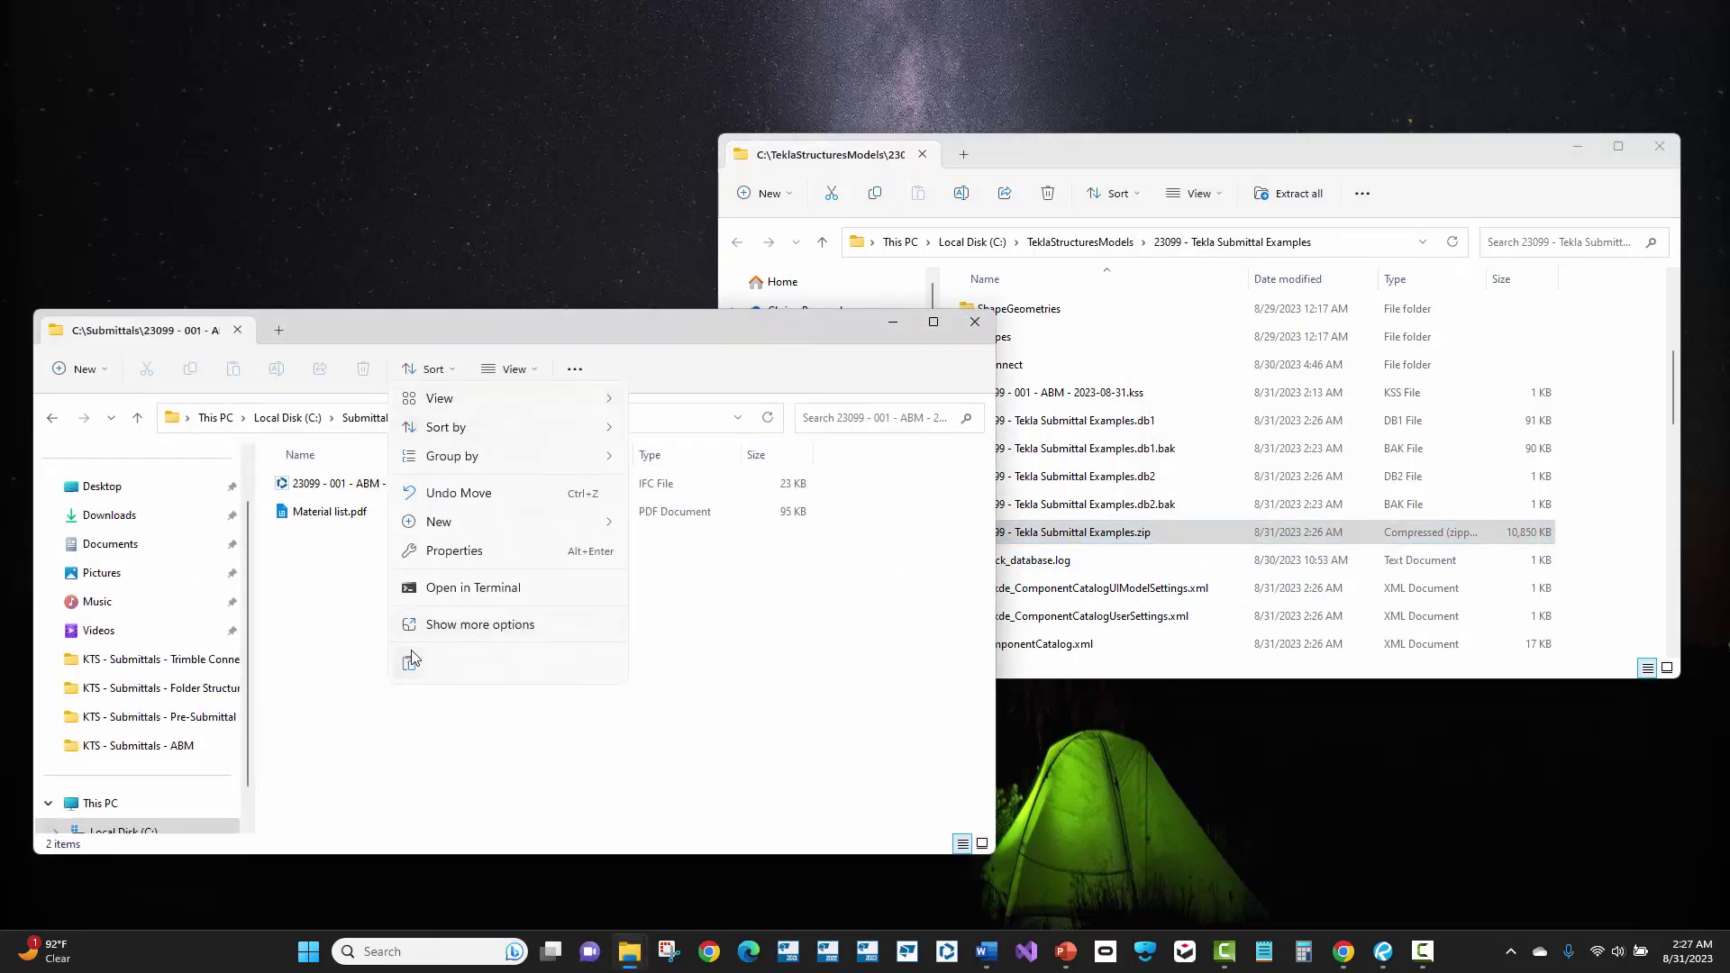
{"action": "left_click", "coordinate": [409, 665]}
{"action": "left_click", "coordinate": [434, 645]}
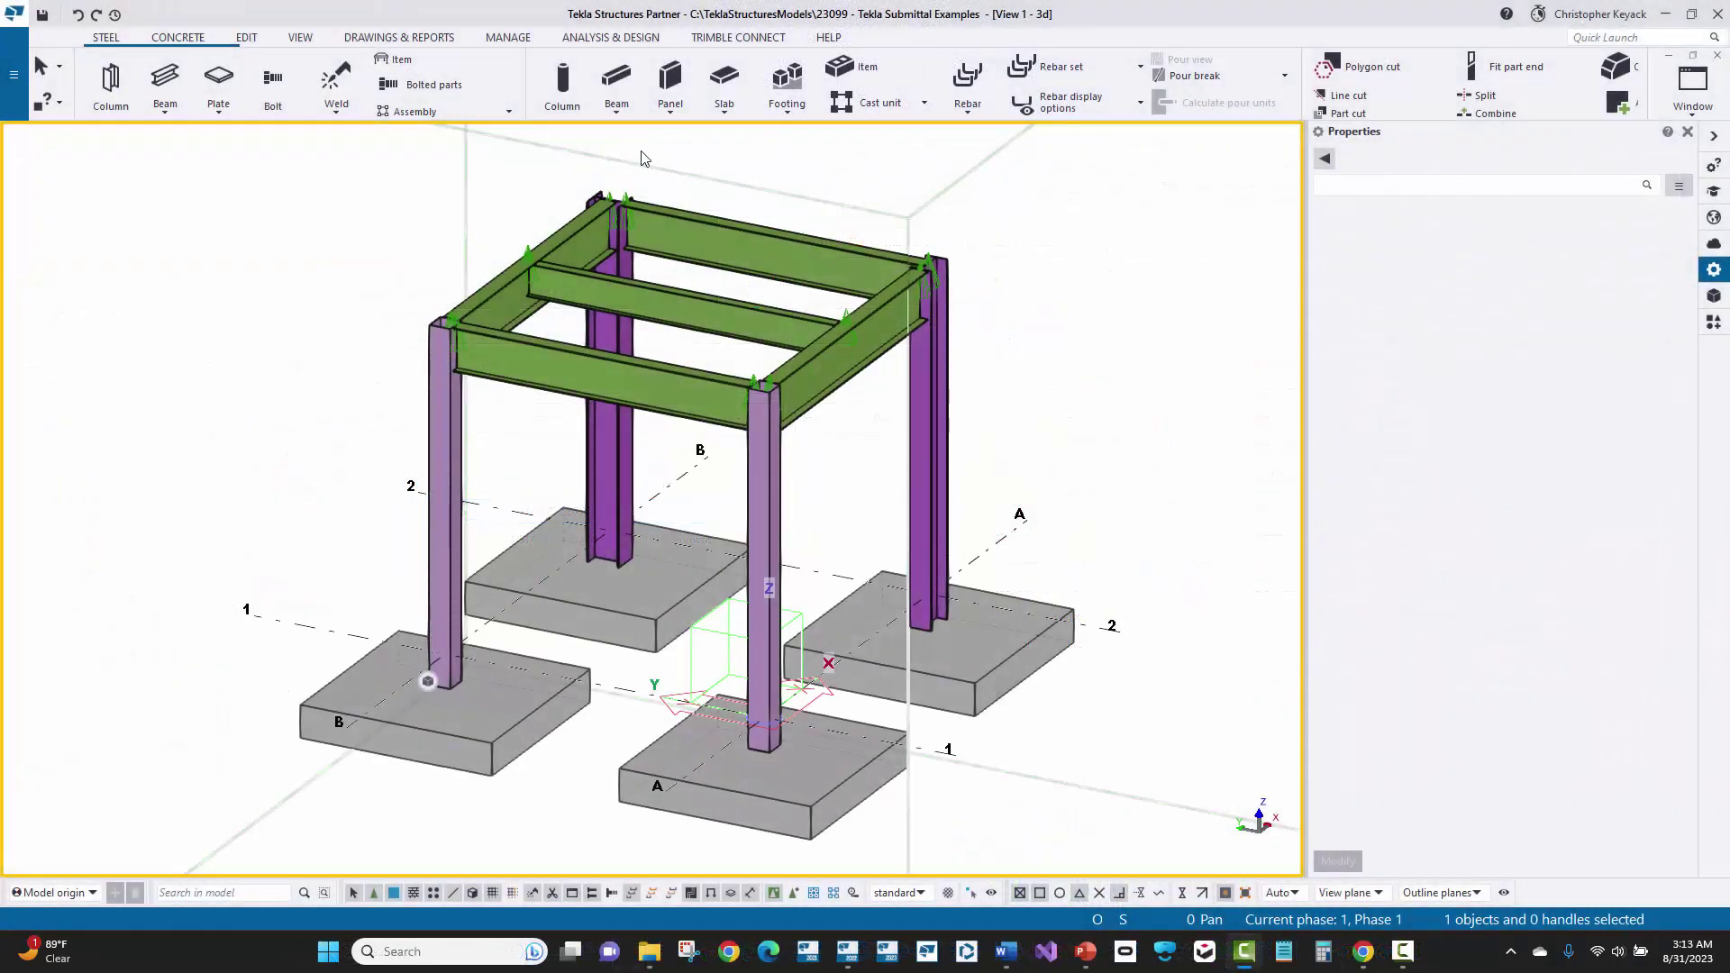
{"action": "scroll", "coordinate": [612, 185], "scroll_direction": "up", "scroll_amount": 6}
{"action": "left_click", "coordinate": [689, 332]}
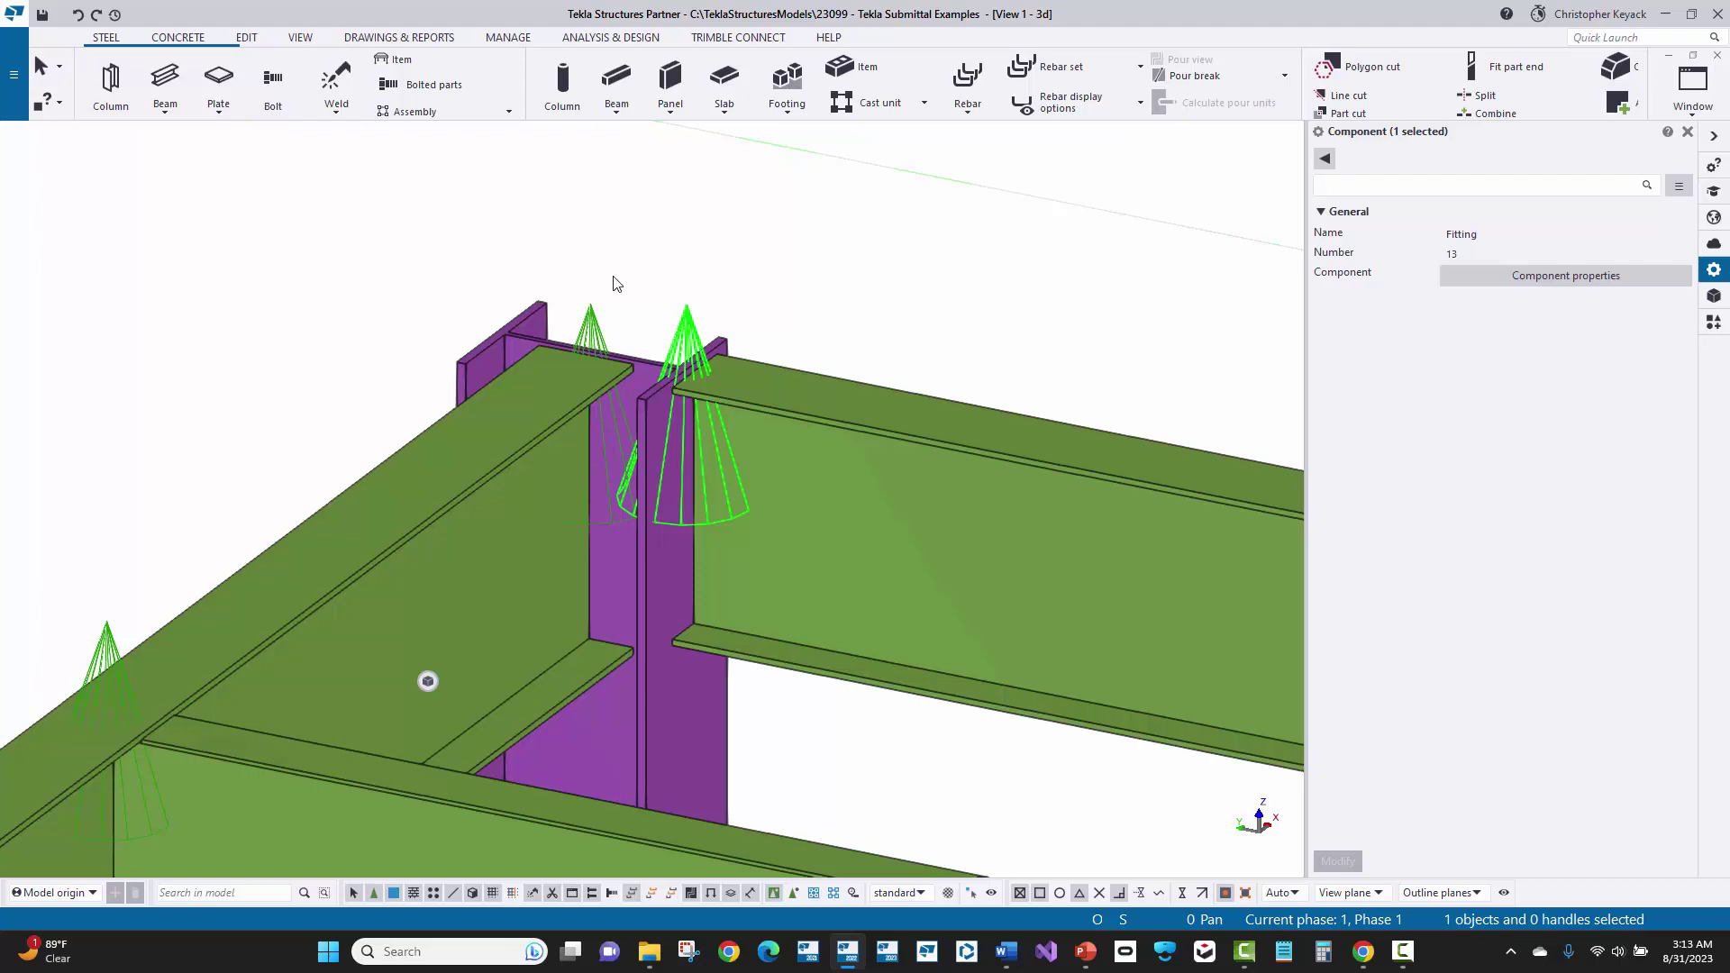
{"action": "scroll", "coordinate": [613, 285], "scroll_direction": "down", "scroll_amount": 8}
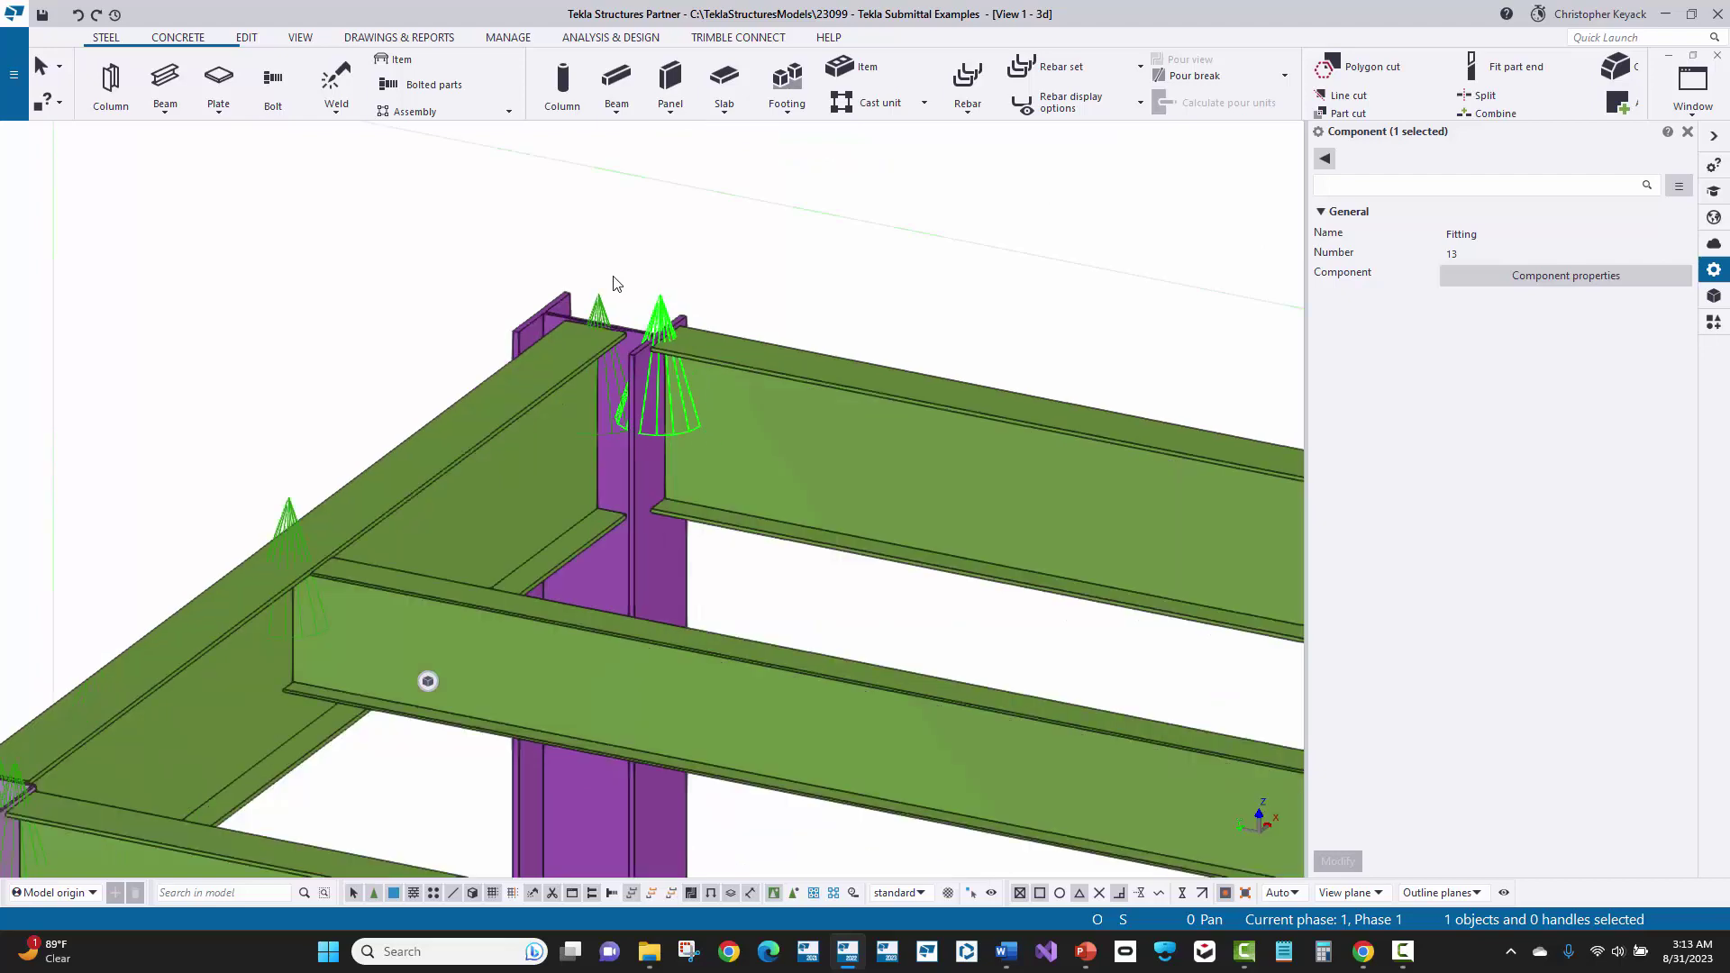
{"action": "left_click", "coordinate": [330, 392]}
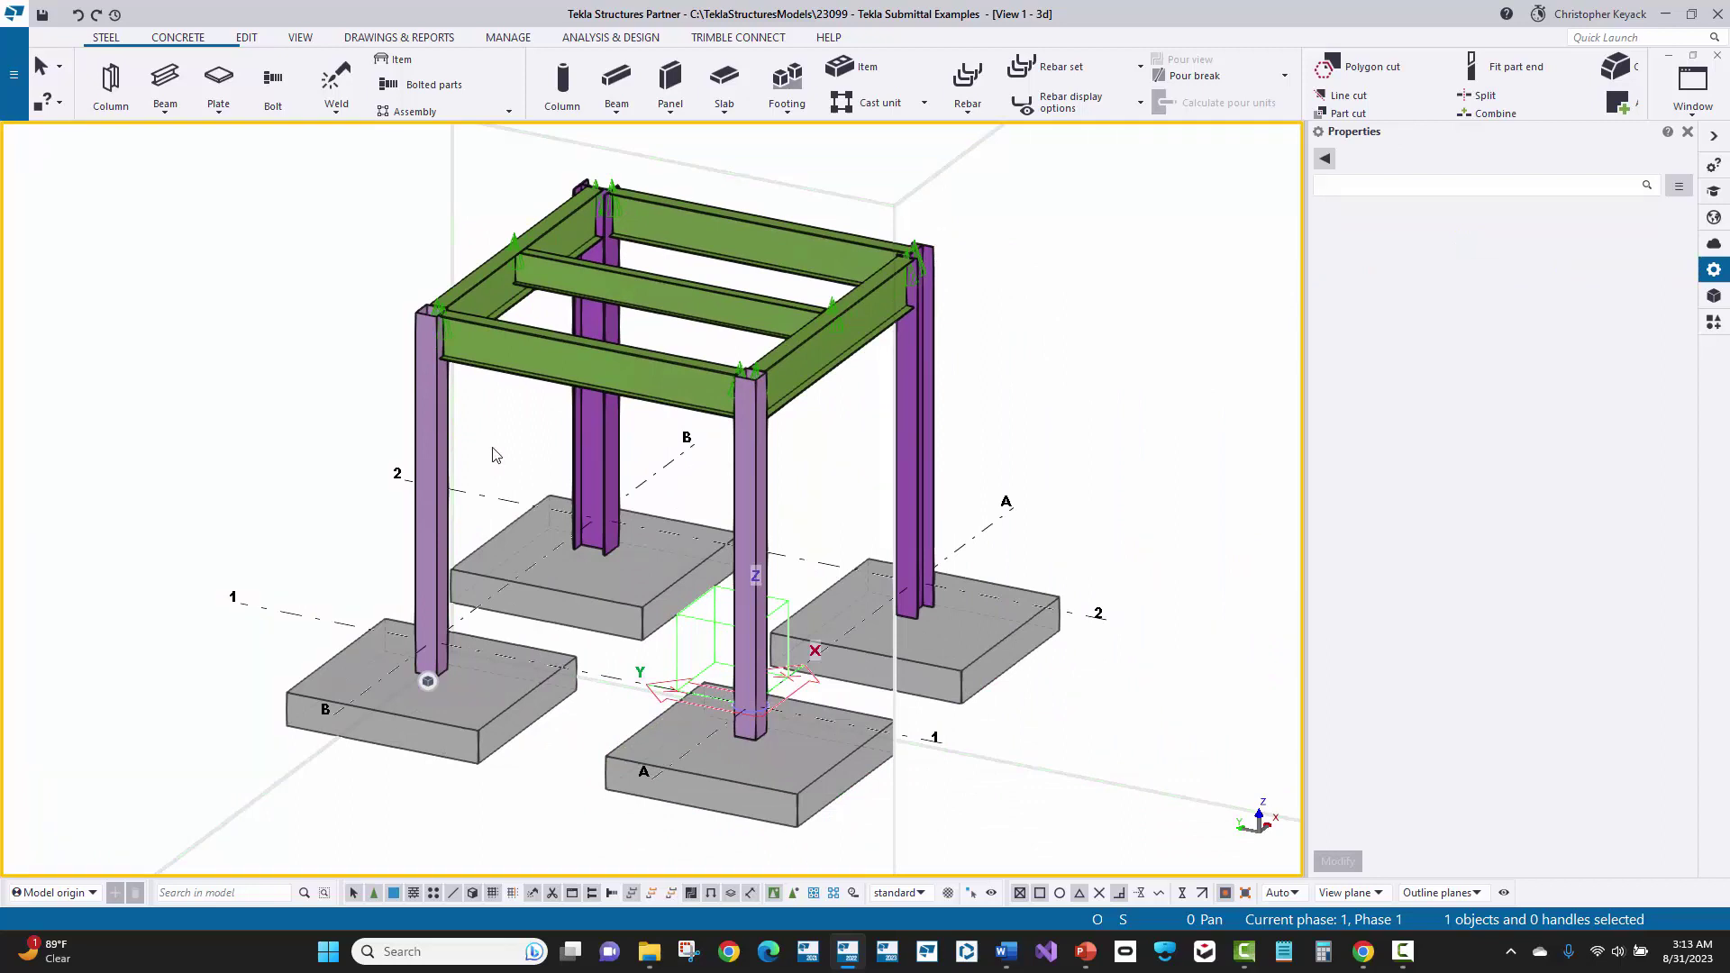
In the Selection Filter, restrict the Object type to Connection.
{"action": "left_click", "coordinate": [949, 894]}
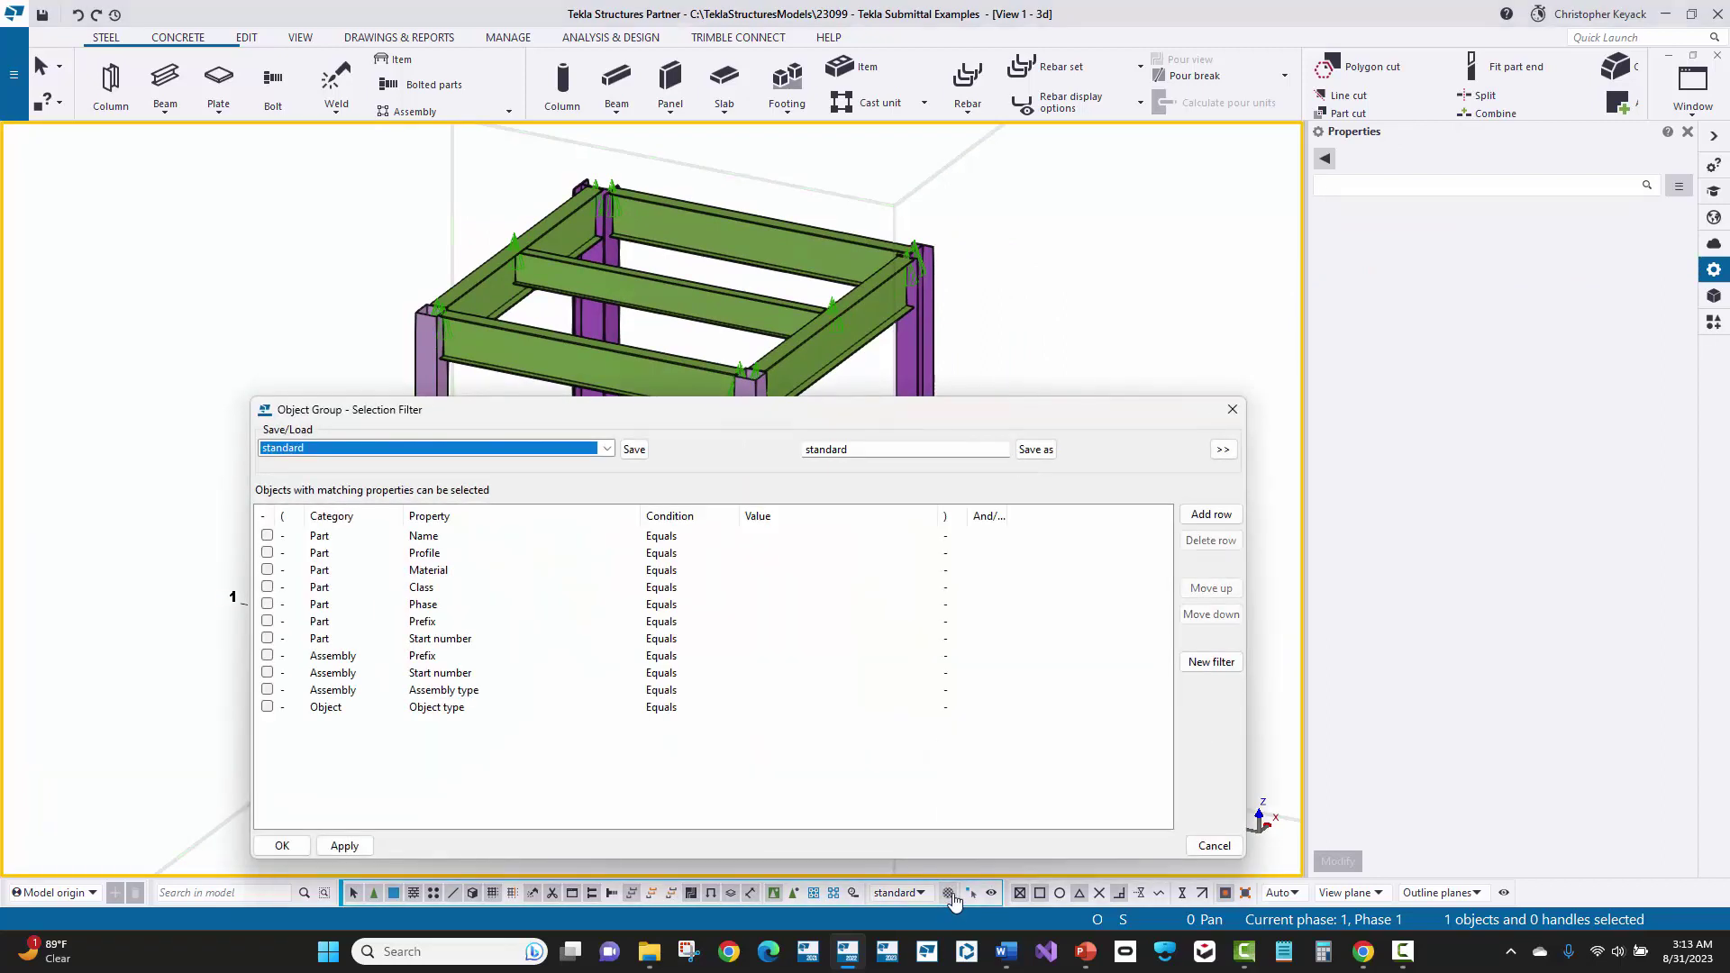
{"action": "left_click", "coordinate": [741, 713]}
{"action": "left_click", "coordinate": [766, 708]}
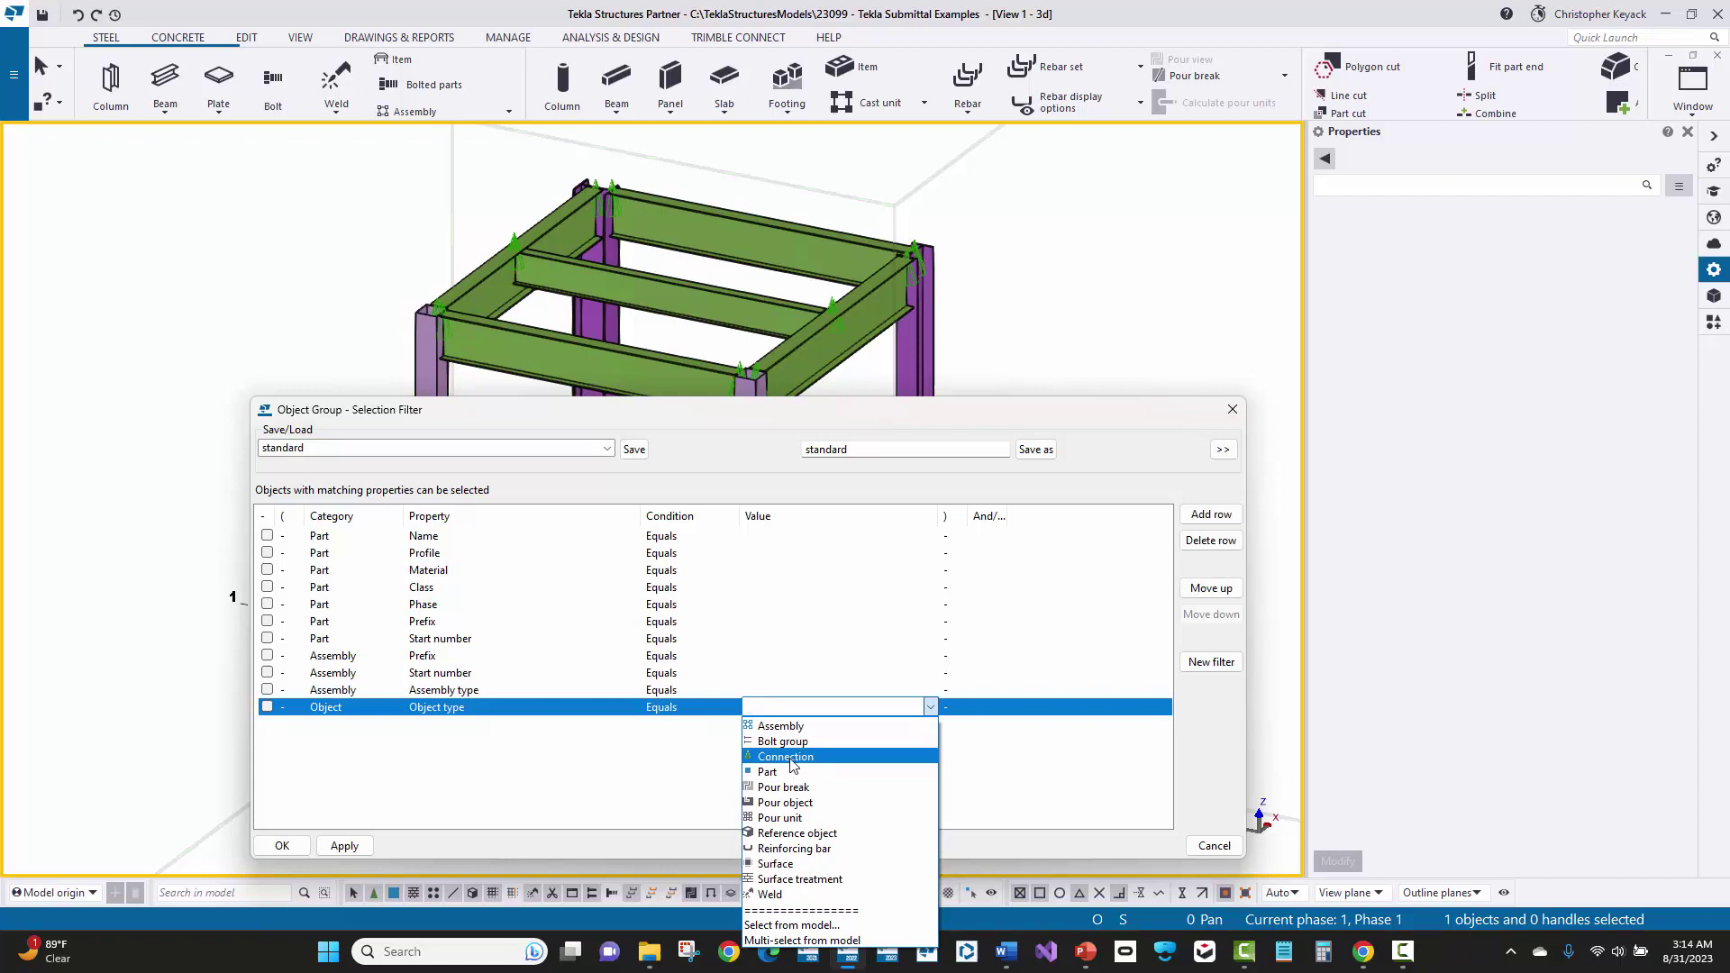
{"action": "left_click", "coordinate": [792, 759]}
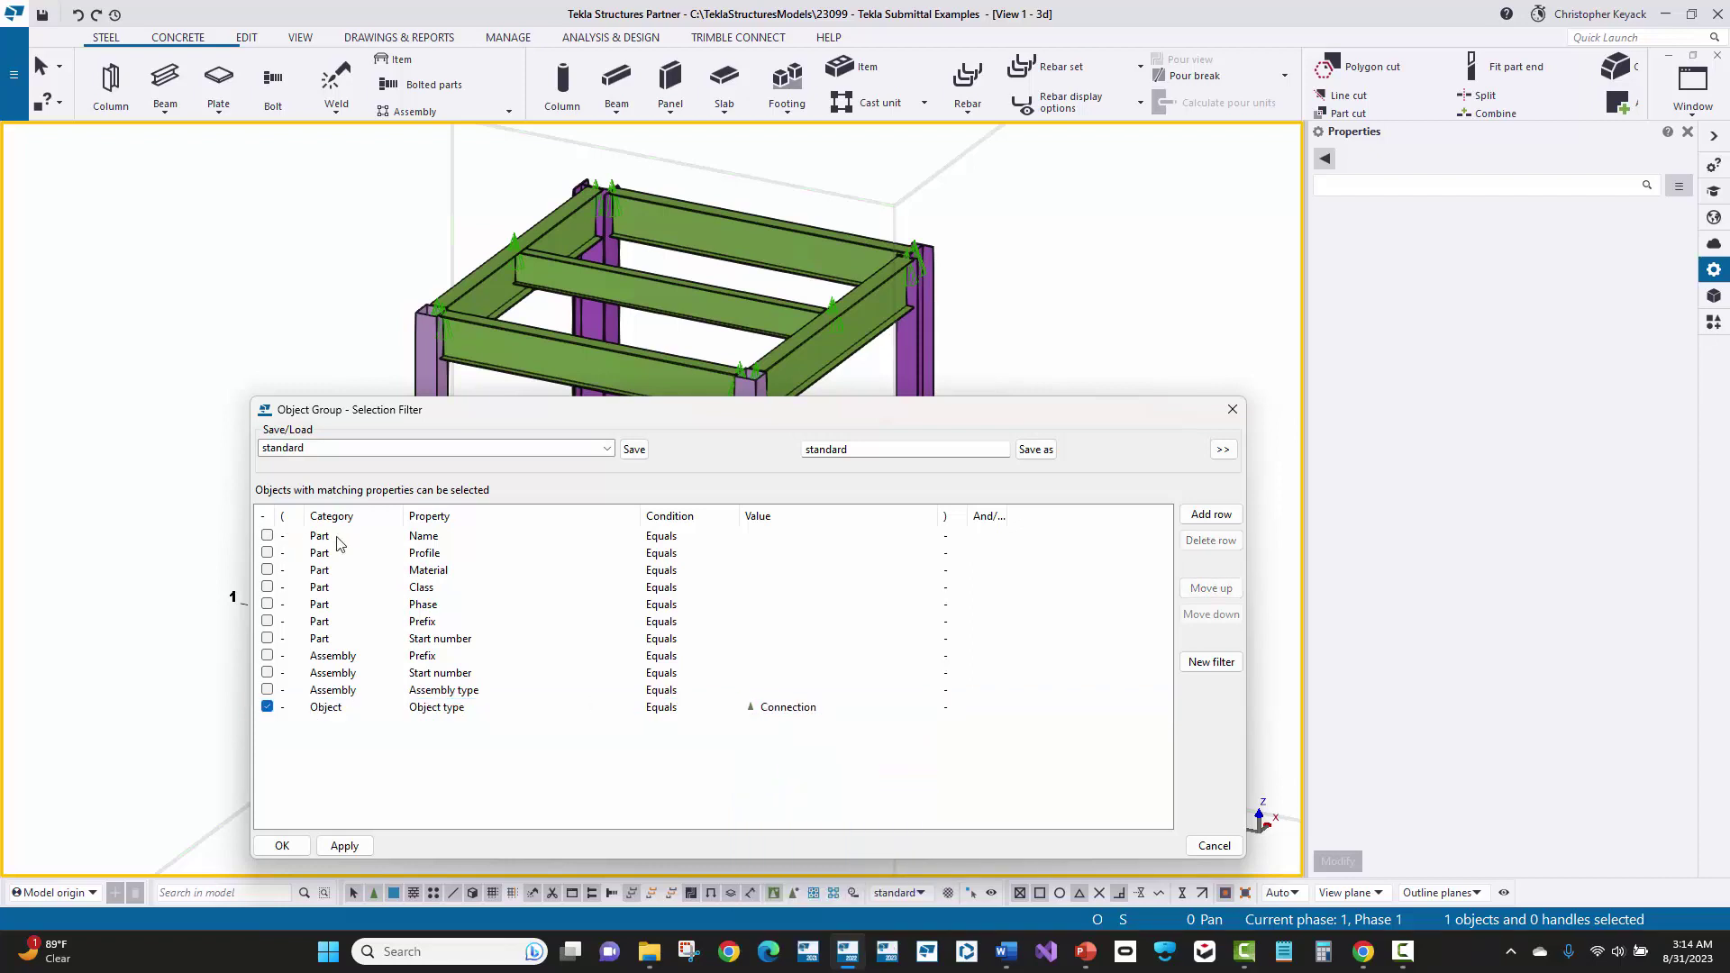
Add a Component Name filter set to fitting, picked from the model, then apply and close.
{"action": "left_click", "coordinate": [365, 538]}
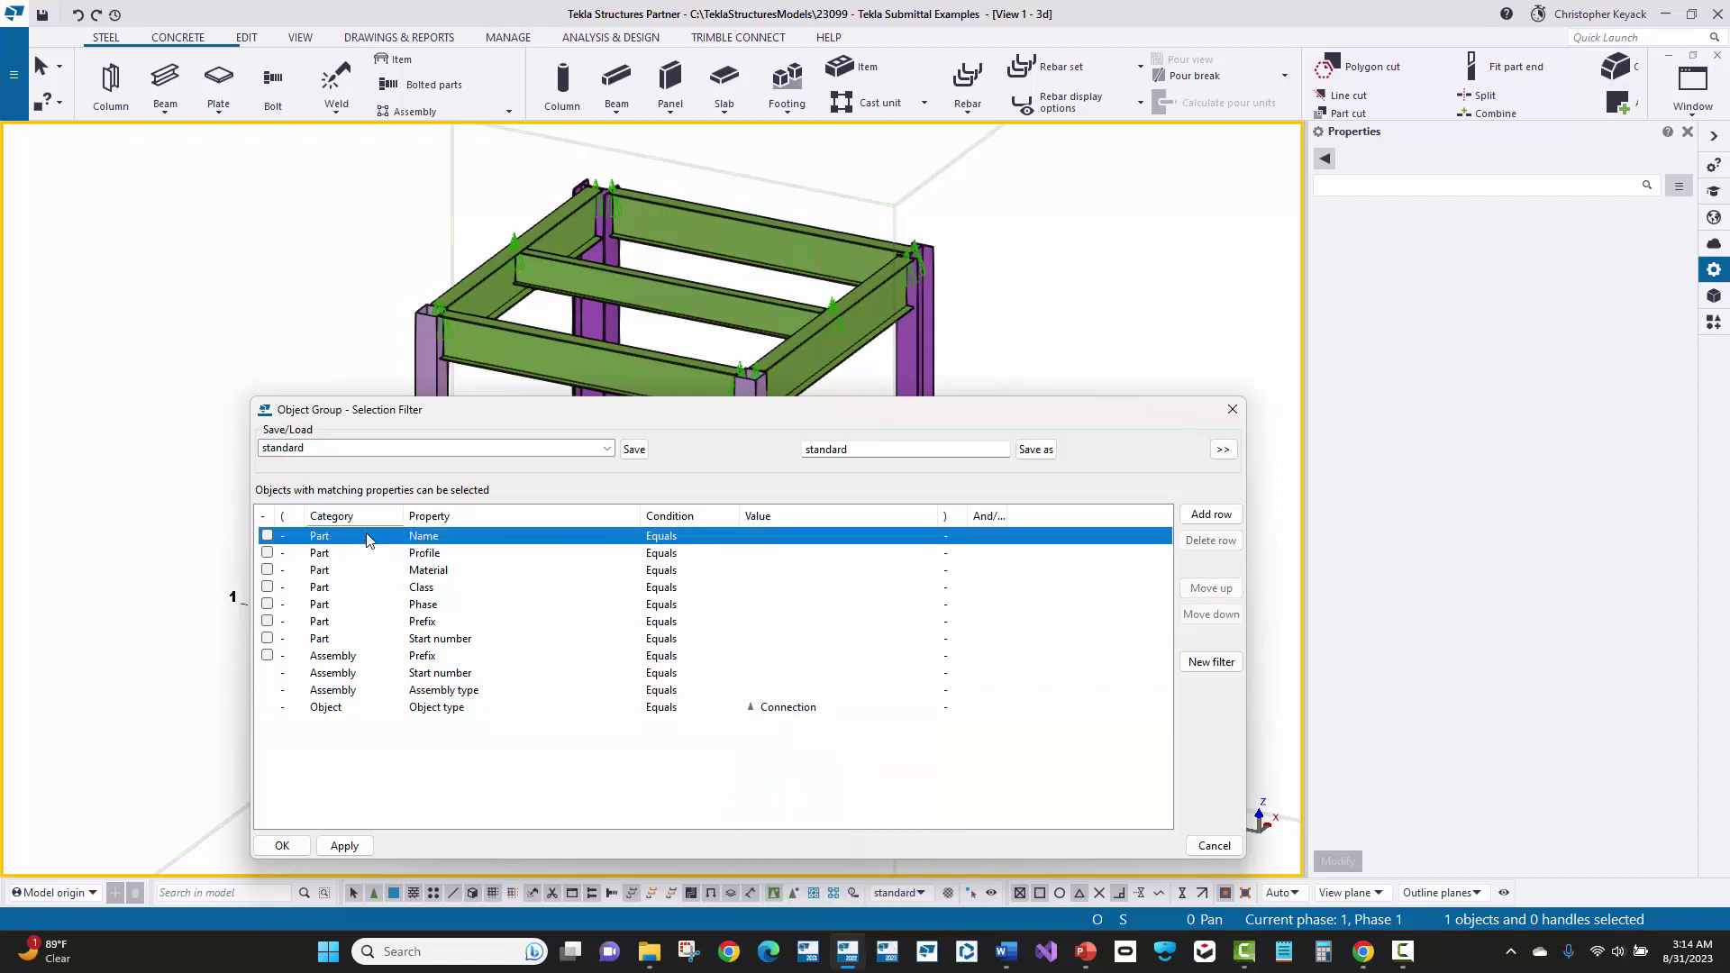
{"action": "left_click", "coordinate": [363, 539]}
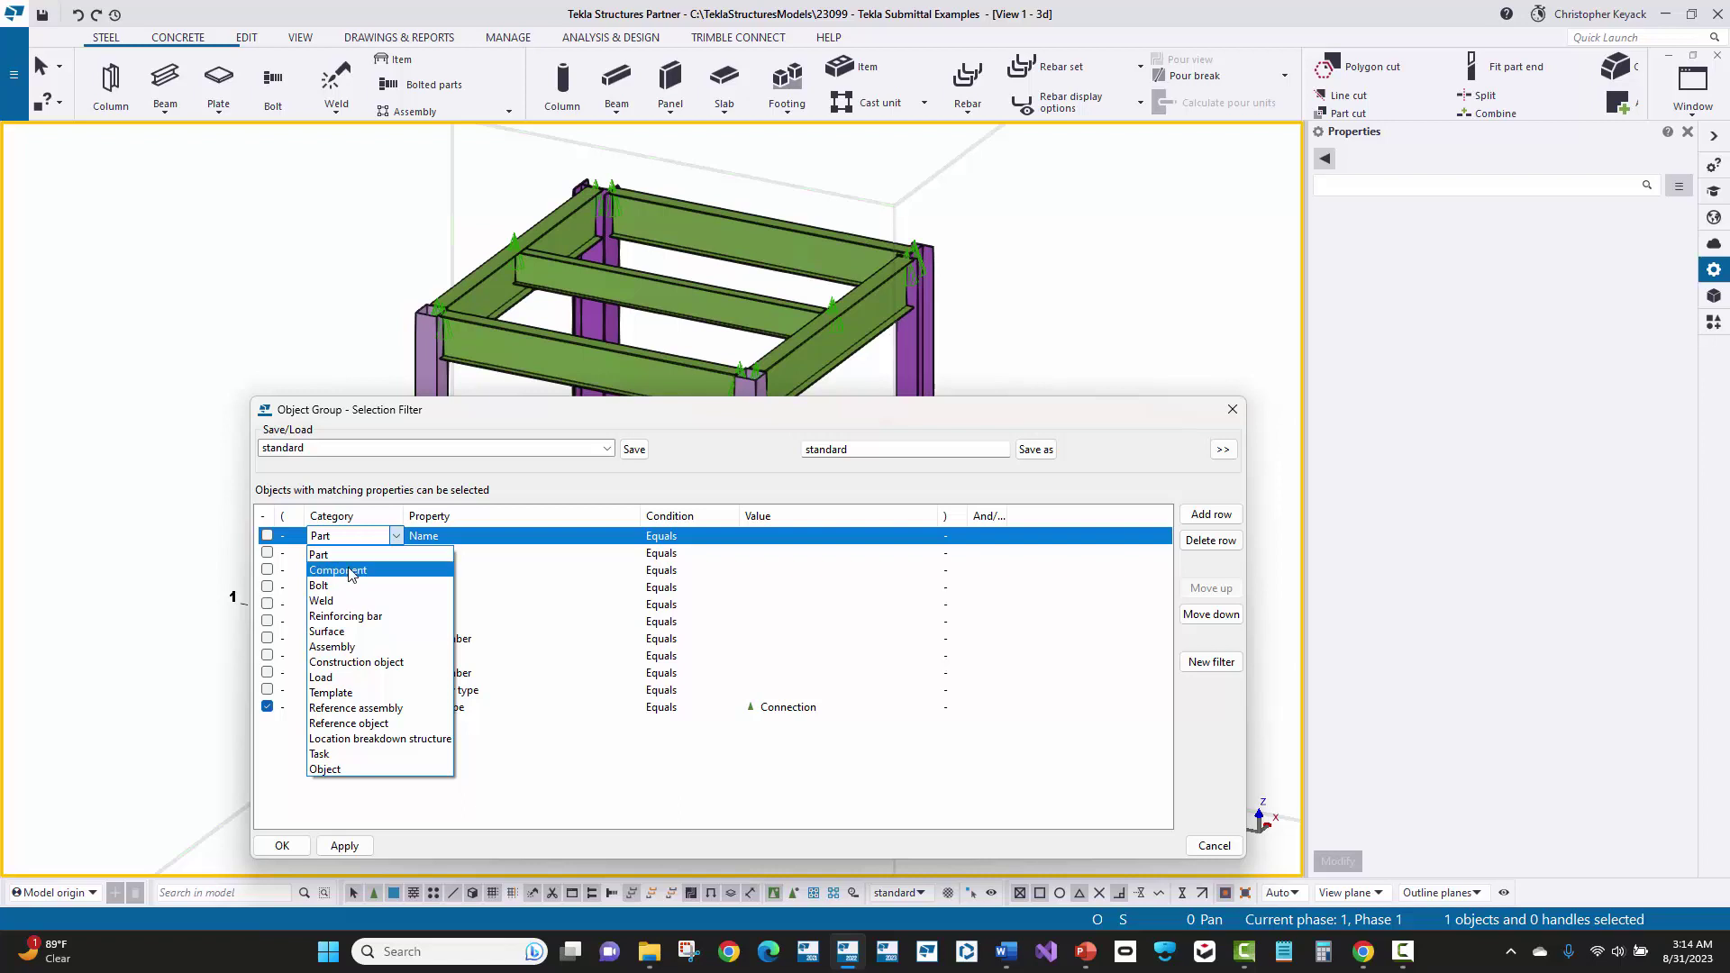
{"action": "left_click", "coordinate": [353, 570]}
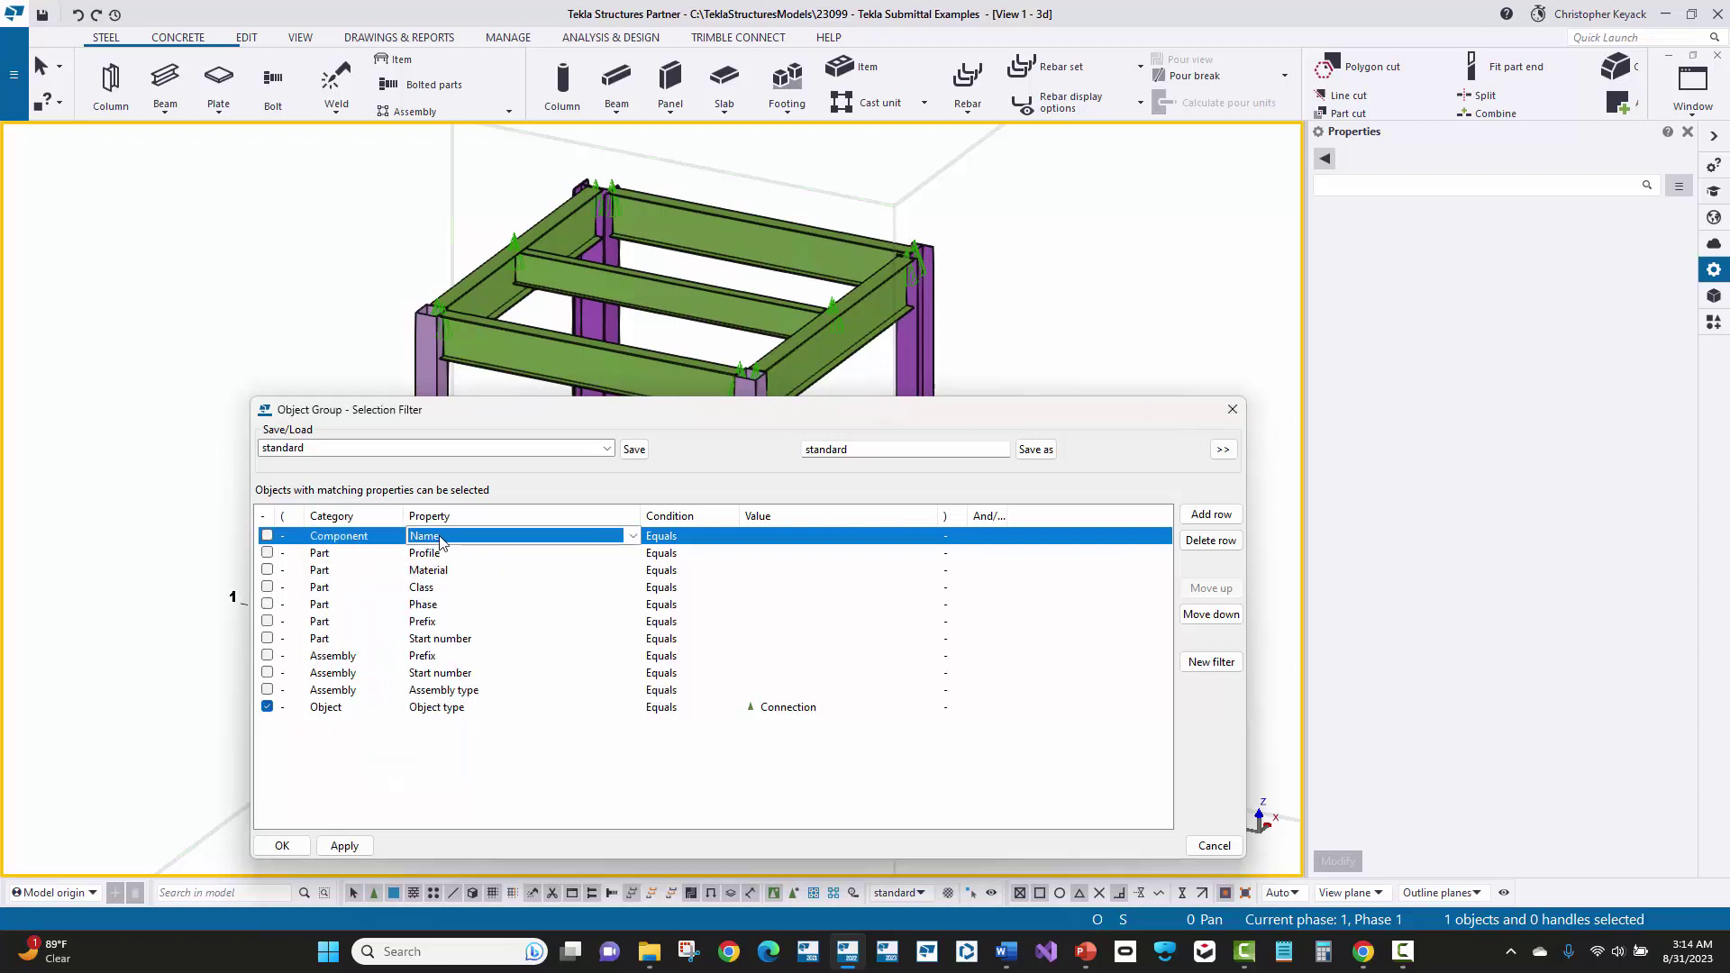
{"action": "left_click", "coordinate": [784, 543]}
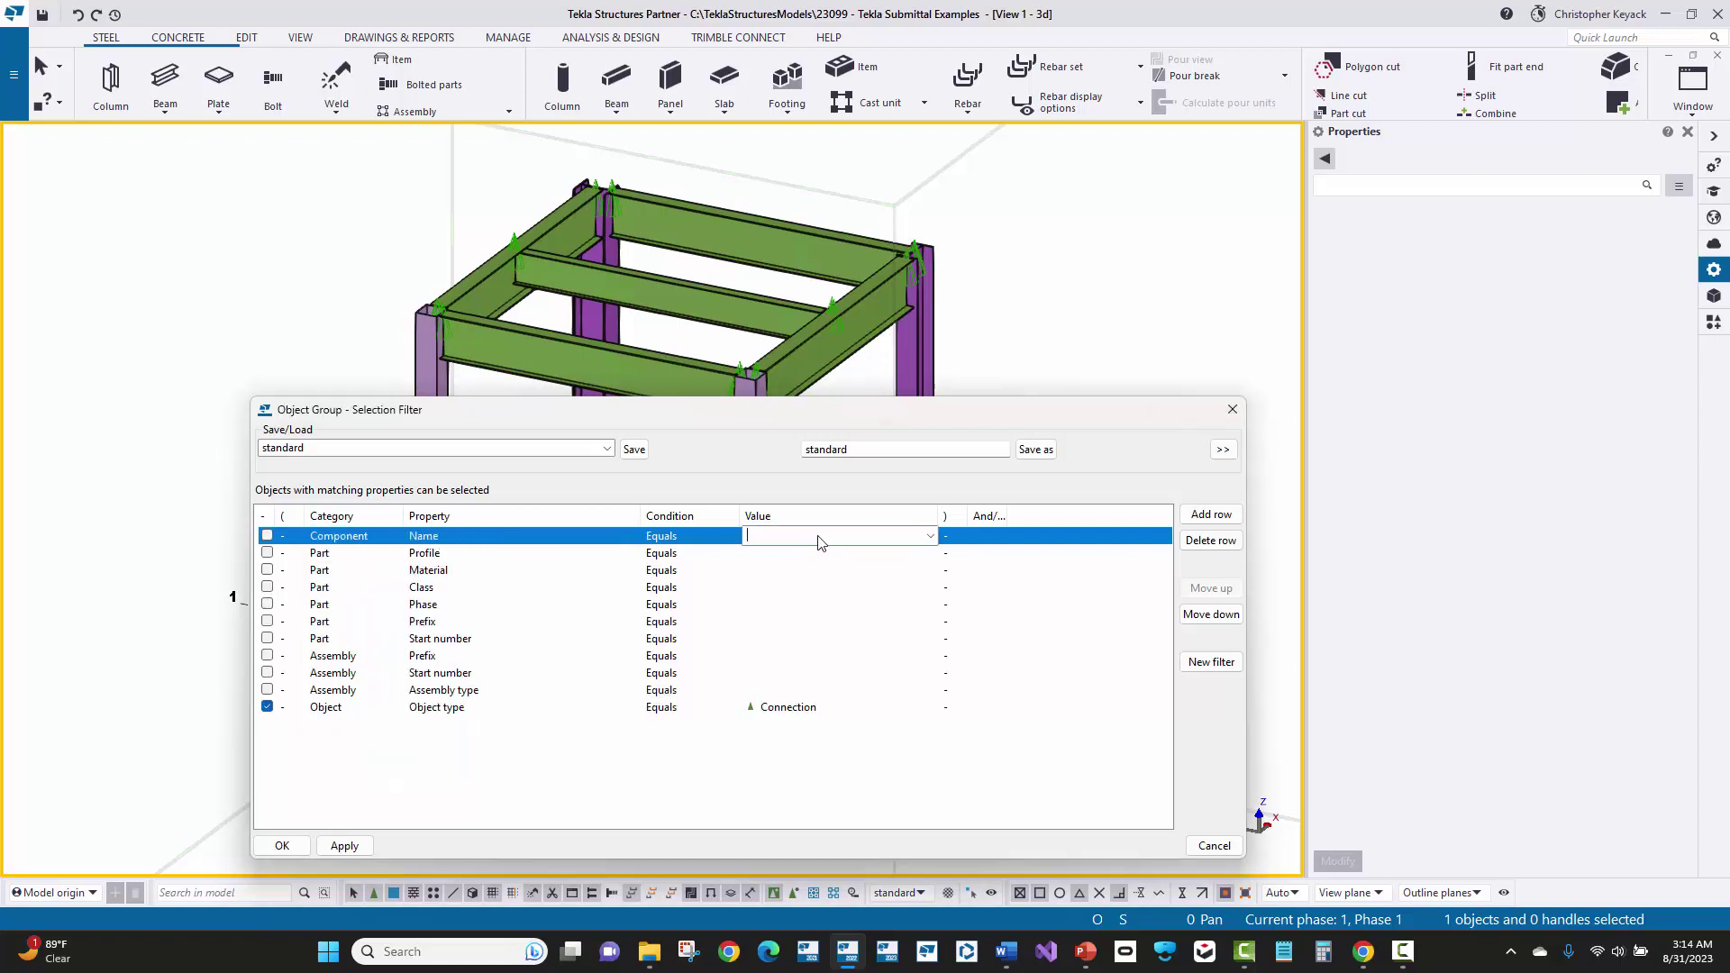
{"action": "left_click", "coordinate": [930, 537]}
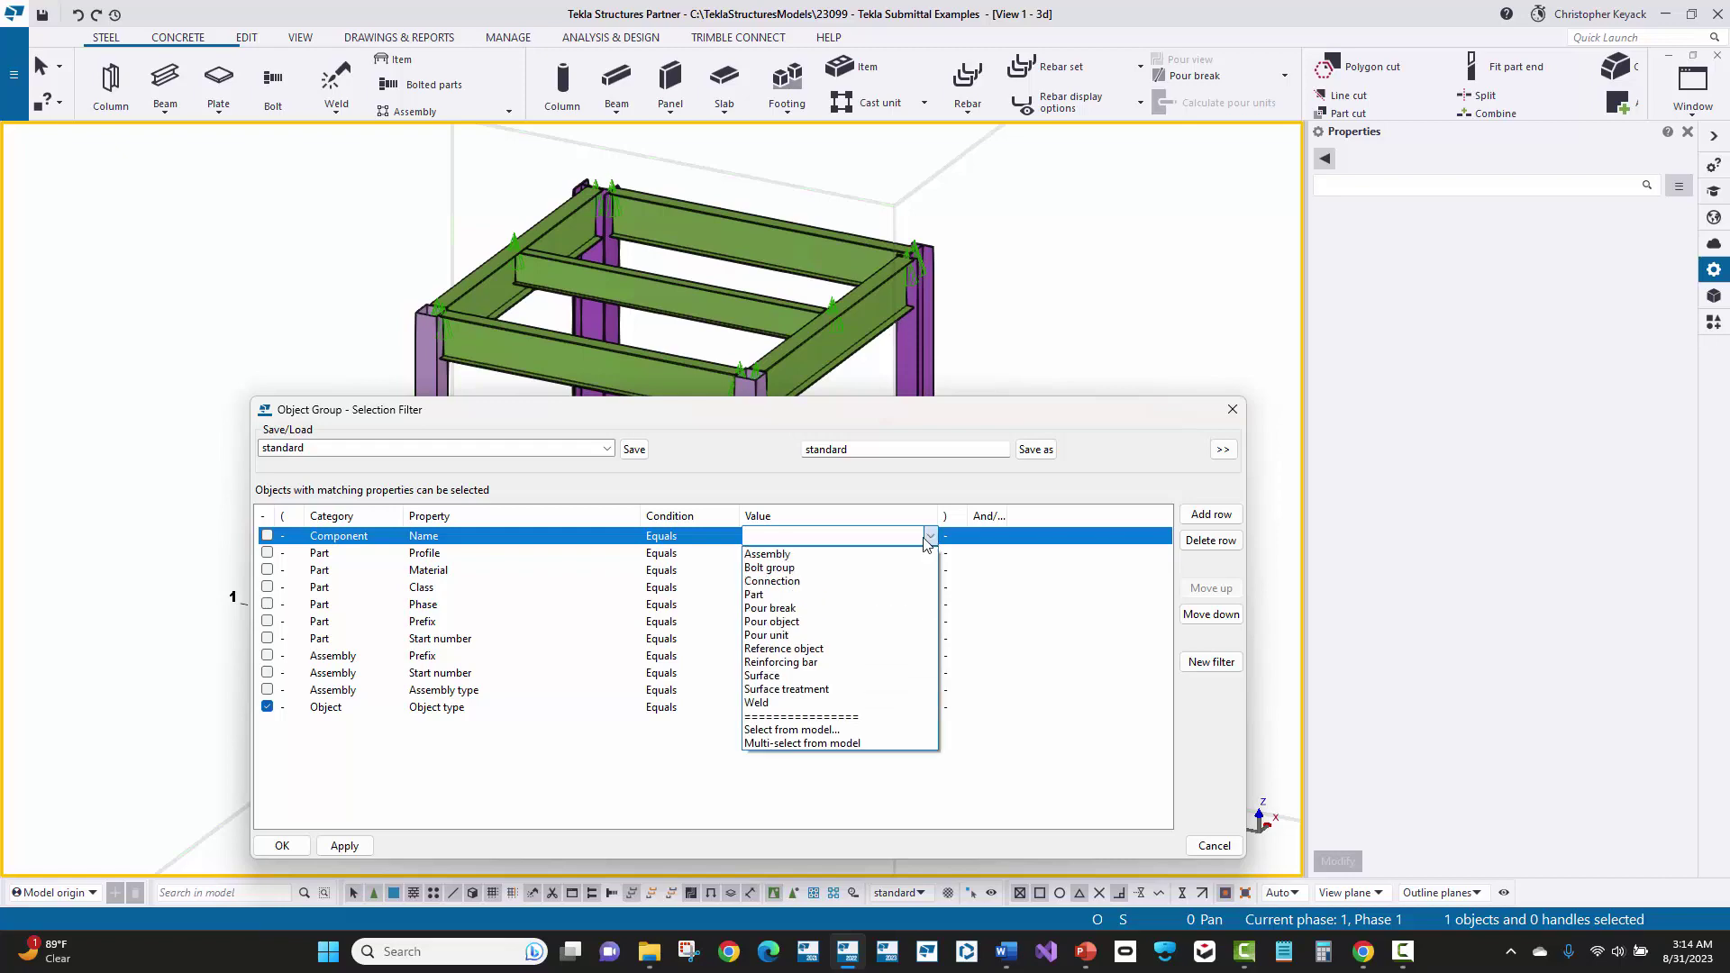
{"action": "left_click", "coordinate": [784, 731]}
{"action": "scroll", "coordinate": [599, 148], "scroll_direction": "up", "scroll_amount": 5}
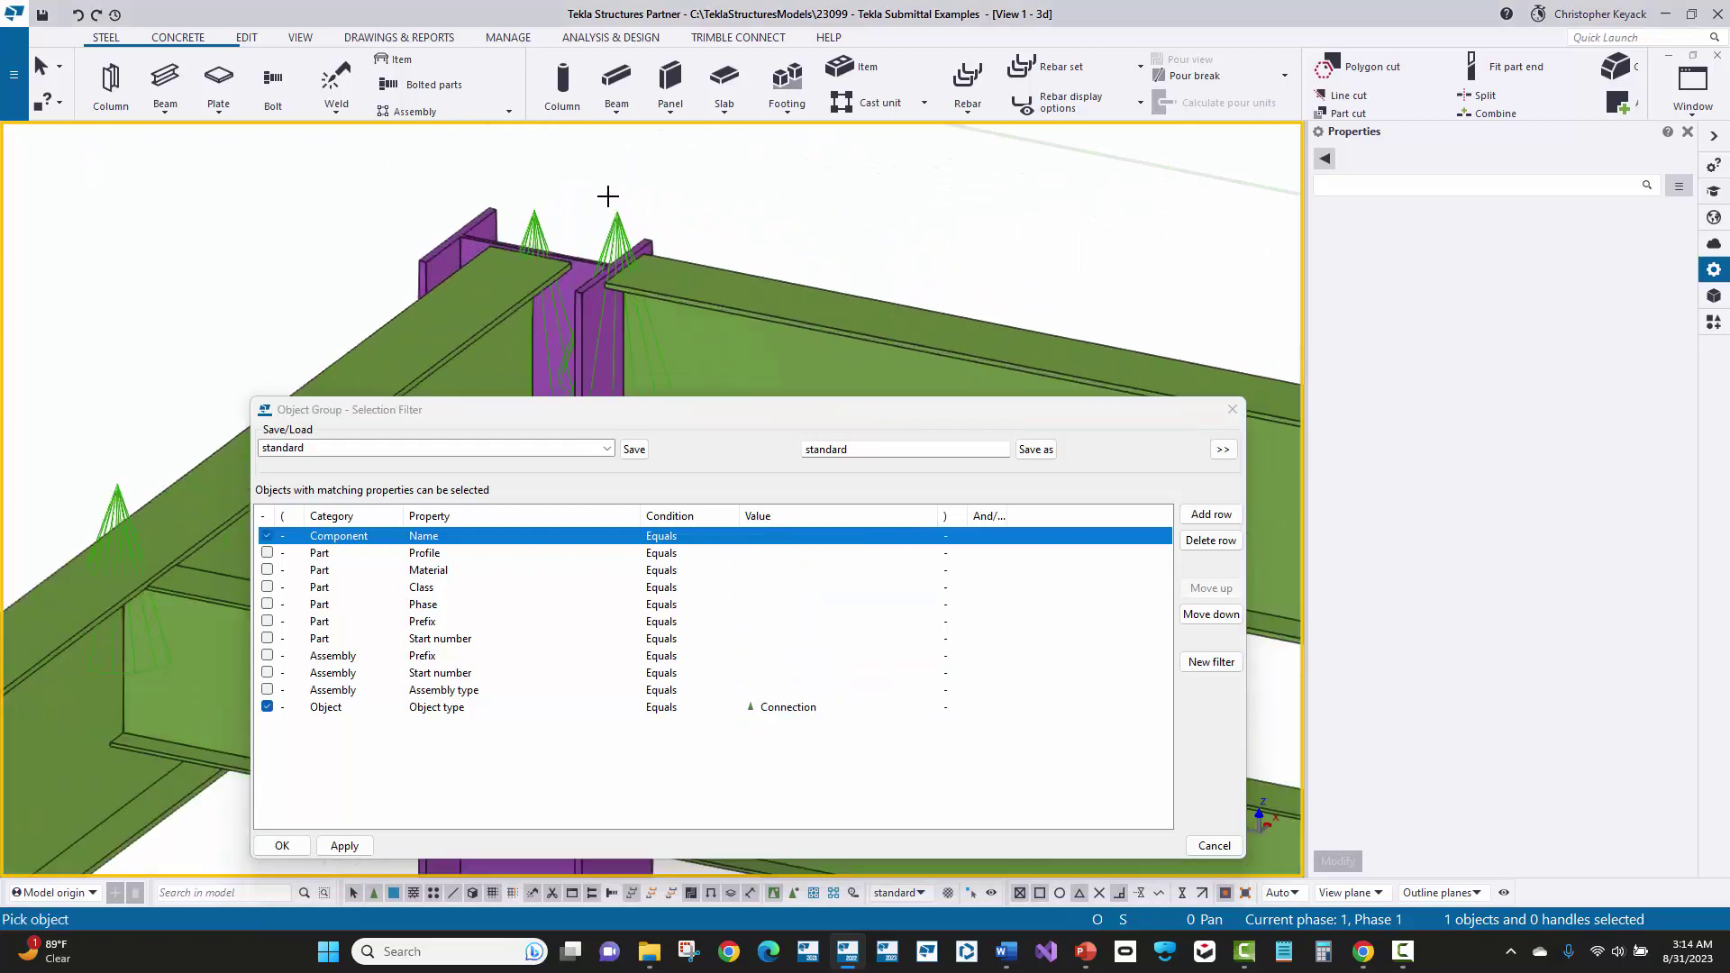
{"action": "left_click", "coordinate": [616, 236]}
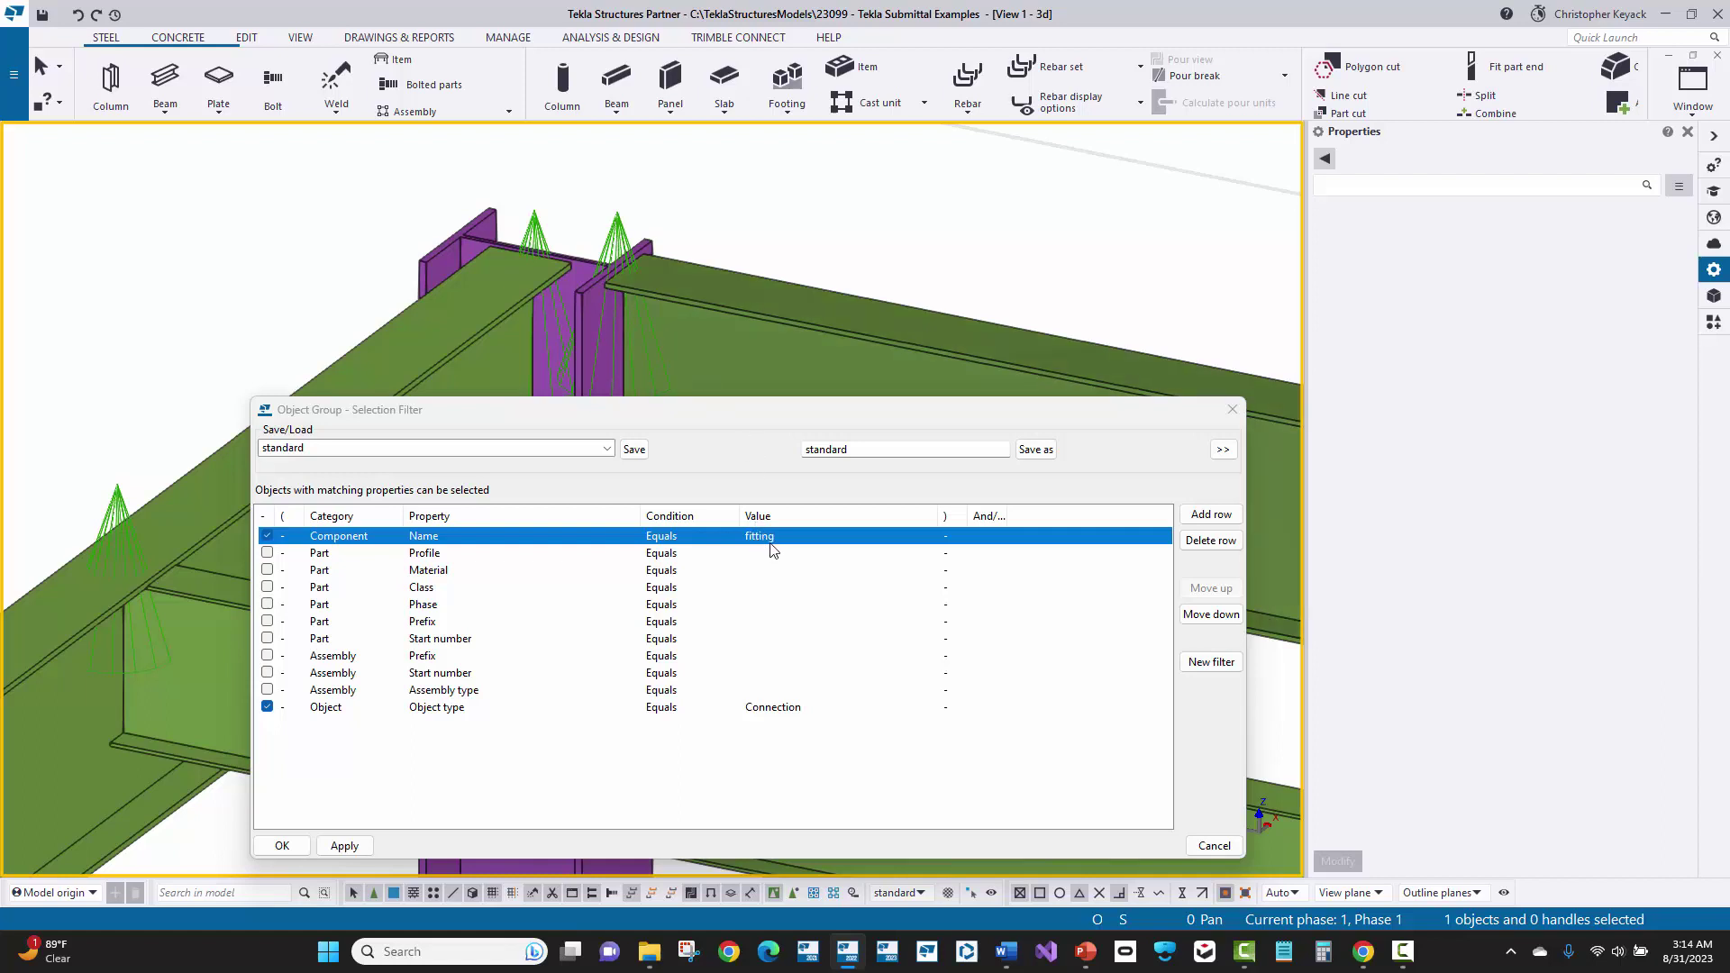
{"action": "left_click", "coordinate": [346, 847]}
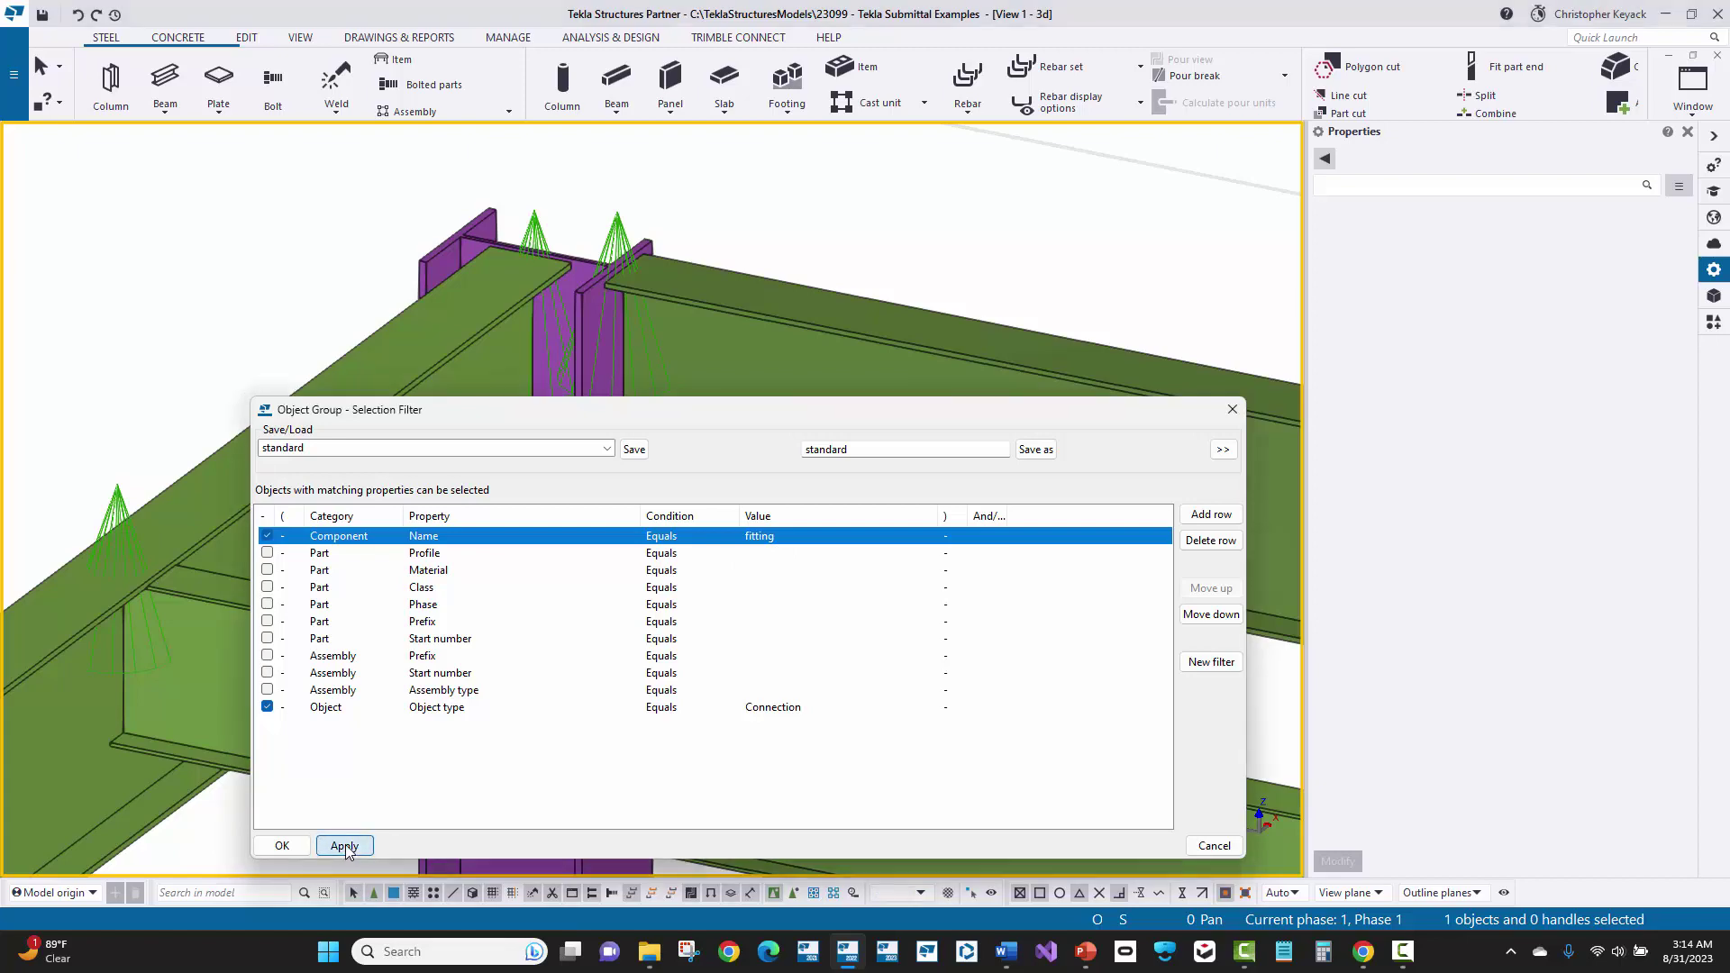
{"action": "left_click", "coordinate": [282, 845]}
Box-select the 10 fitting components across the whole frame and delete them.
{"action": "scroll", "coordinate": [451, 317], "scroll_direction": "down", "scroll_amount": 3}
{"action": "scroll", "coordinate": [451, 318], "scroll_direction": "down", "scroll_amount": 5}
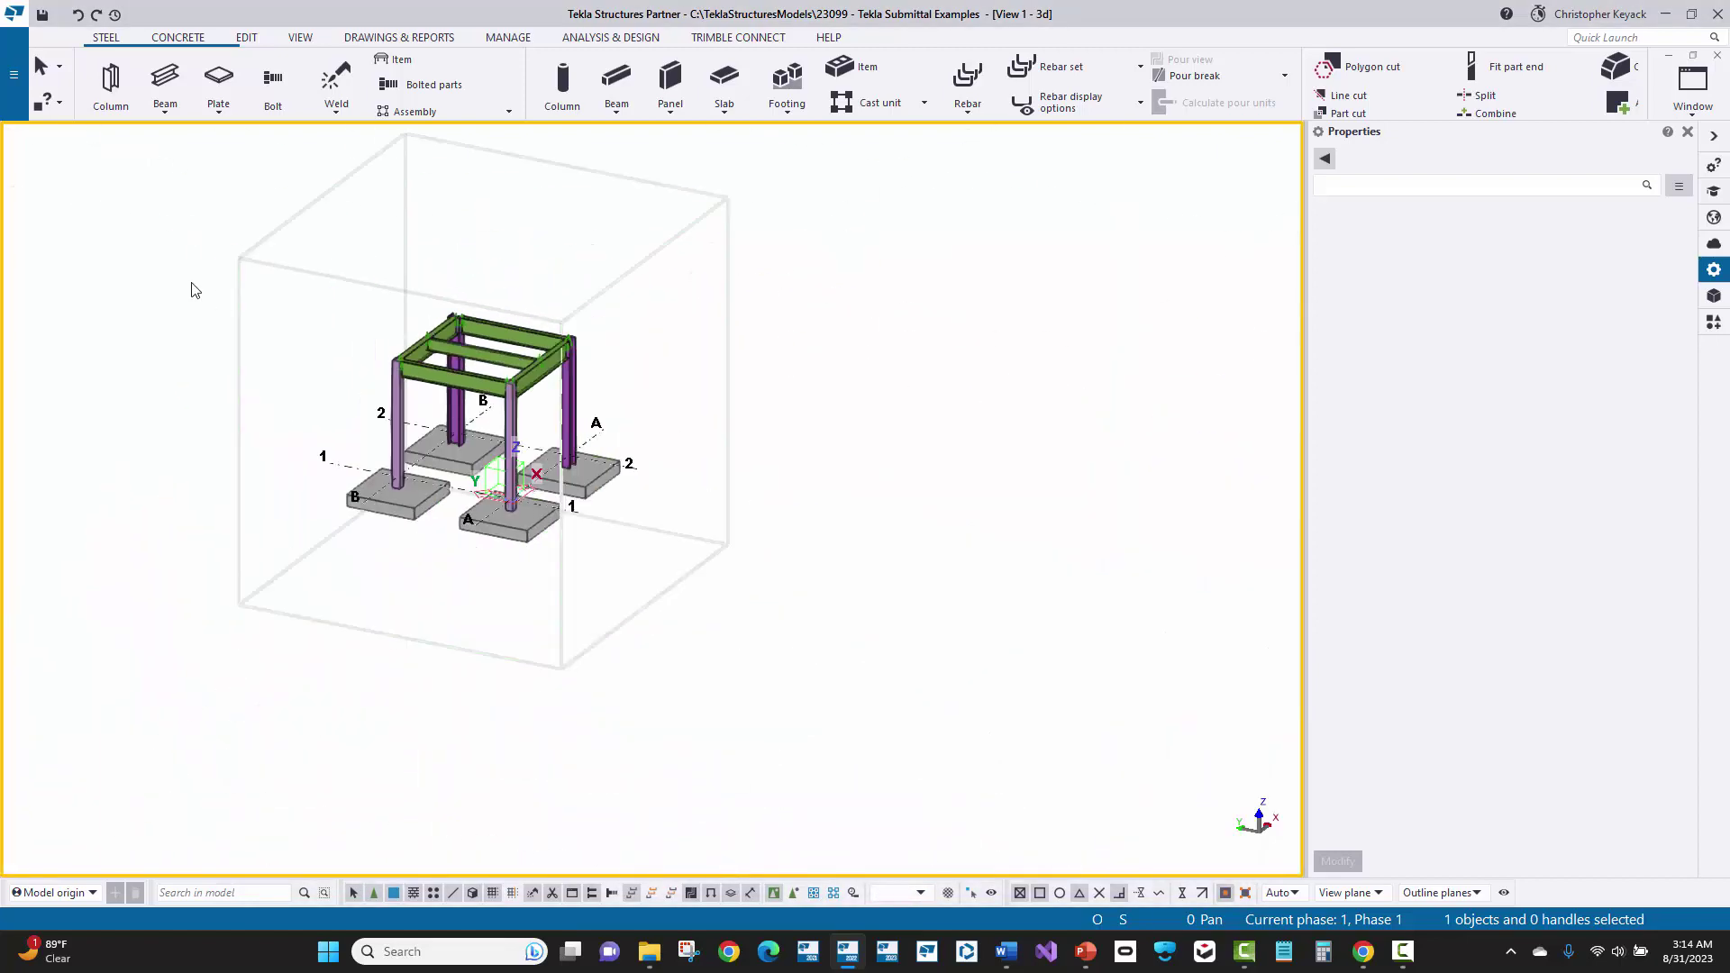
{"action": "left_click_drag", "start_coordinate": [178, 238], "coordinate": [735, 618]}
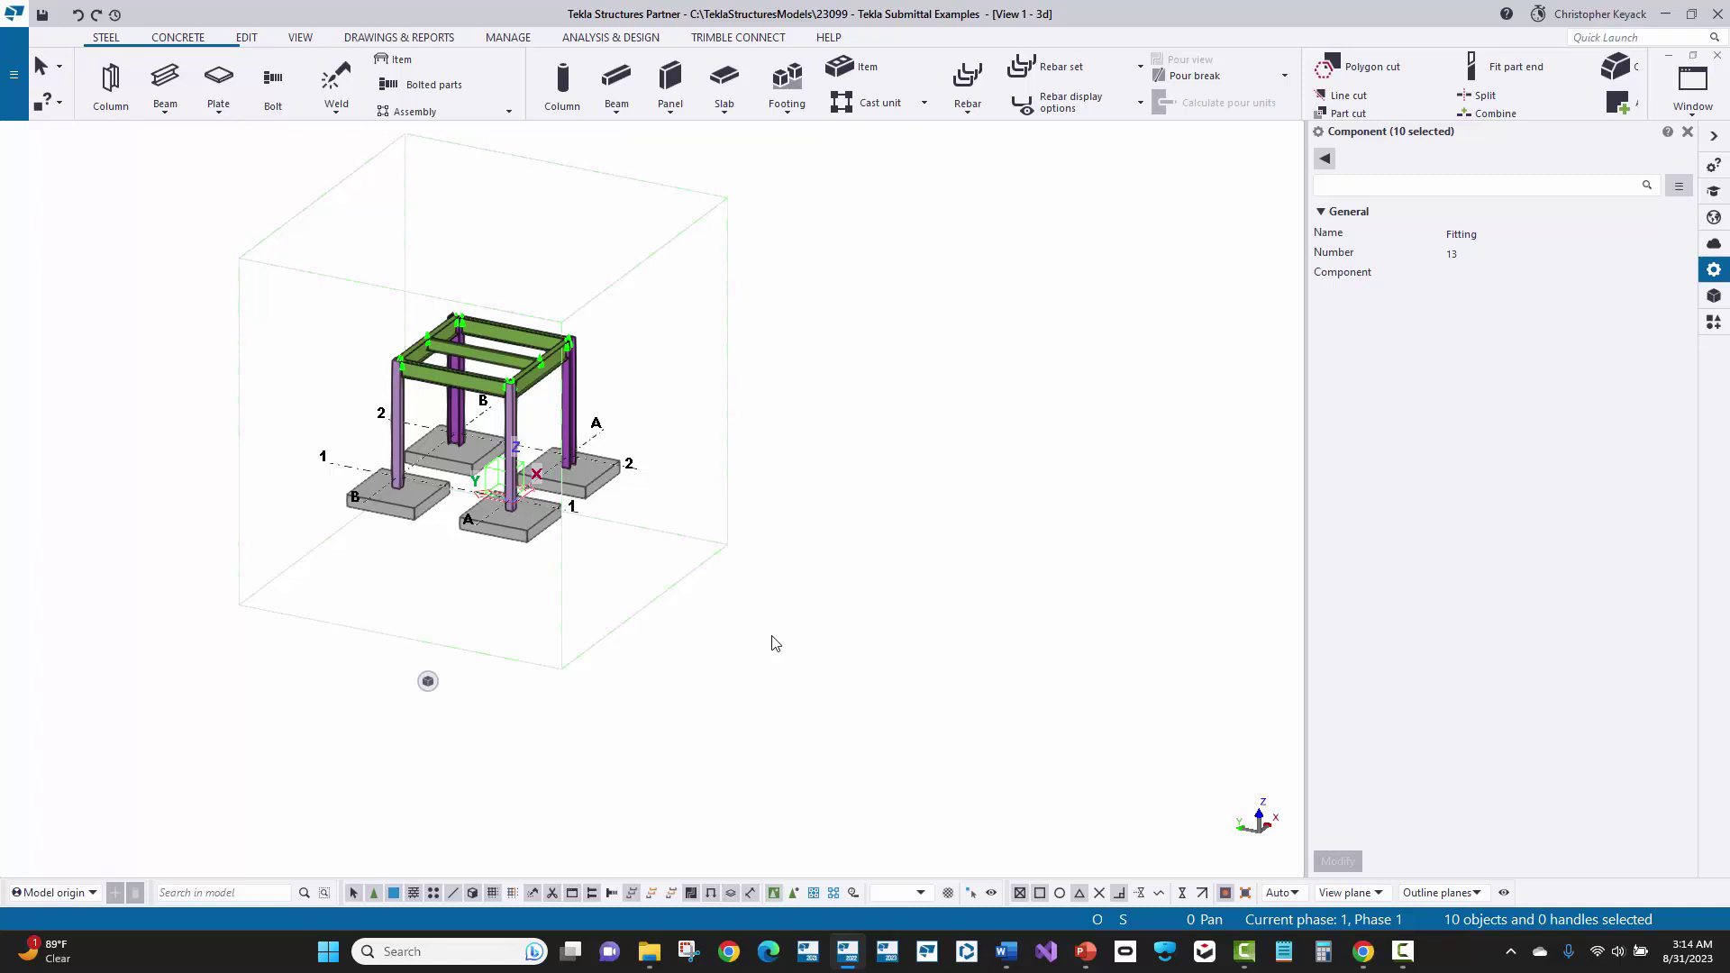
{"action": "key", "text": "Escape"}
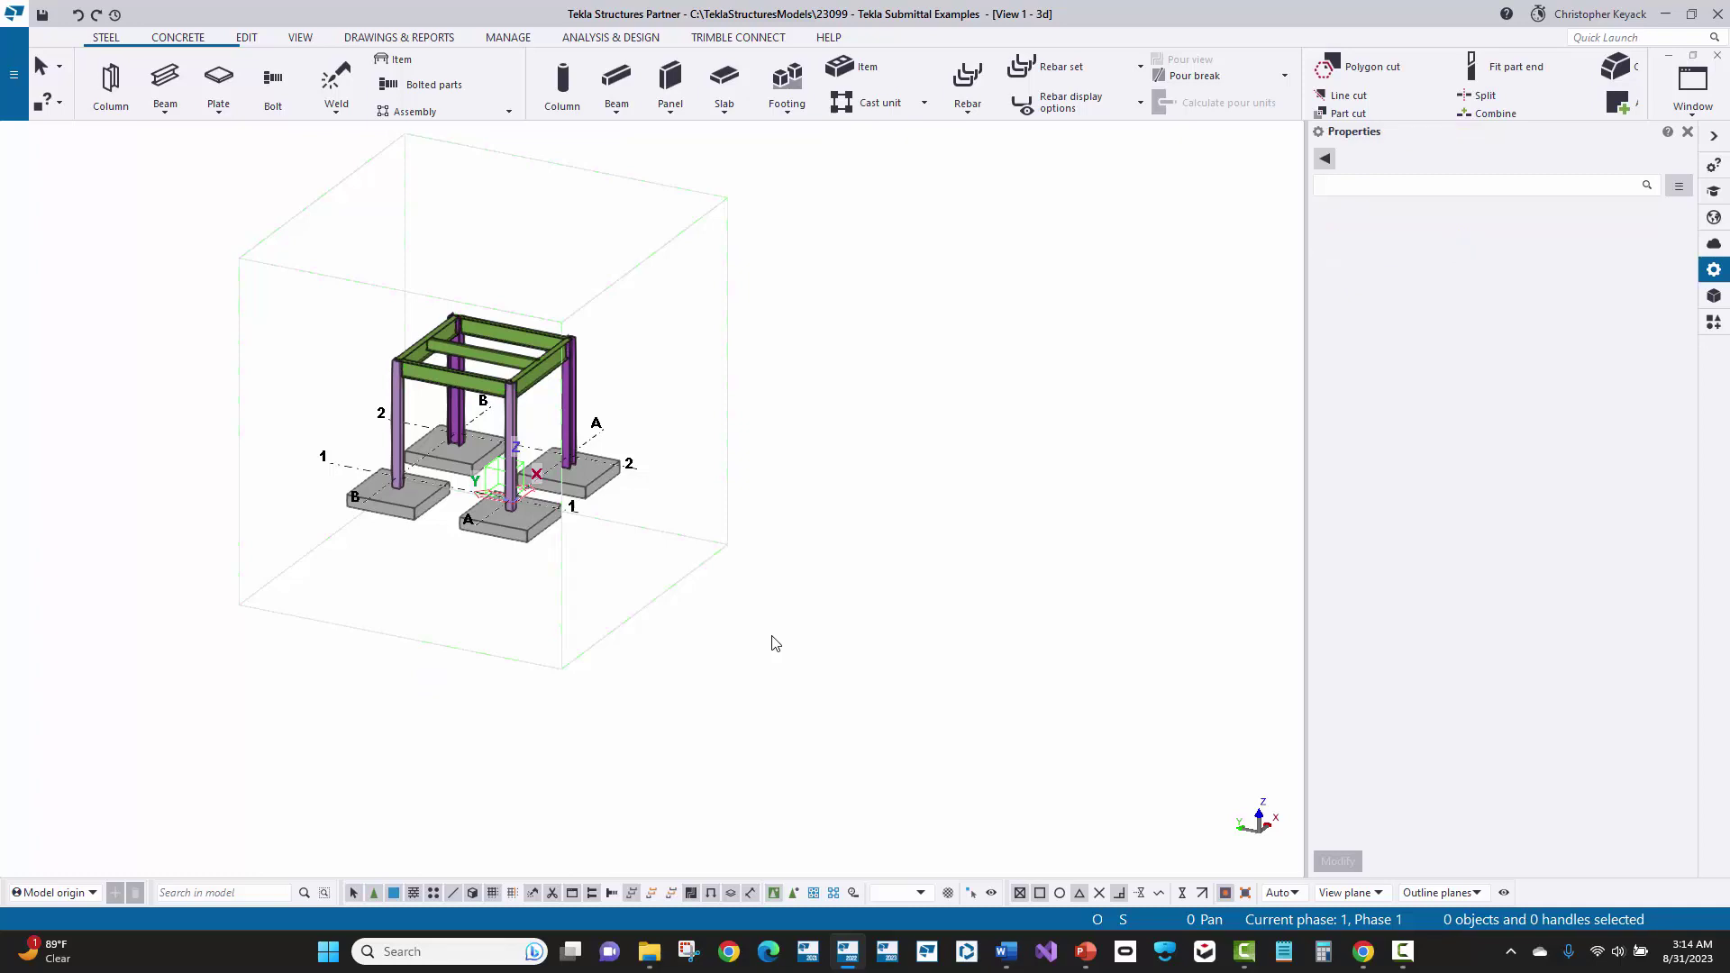
{"action": "scroll", "coordinate": [417, 280], "scroll_direction": "up", "scroll_amount": 3}
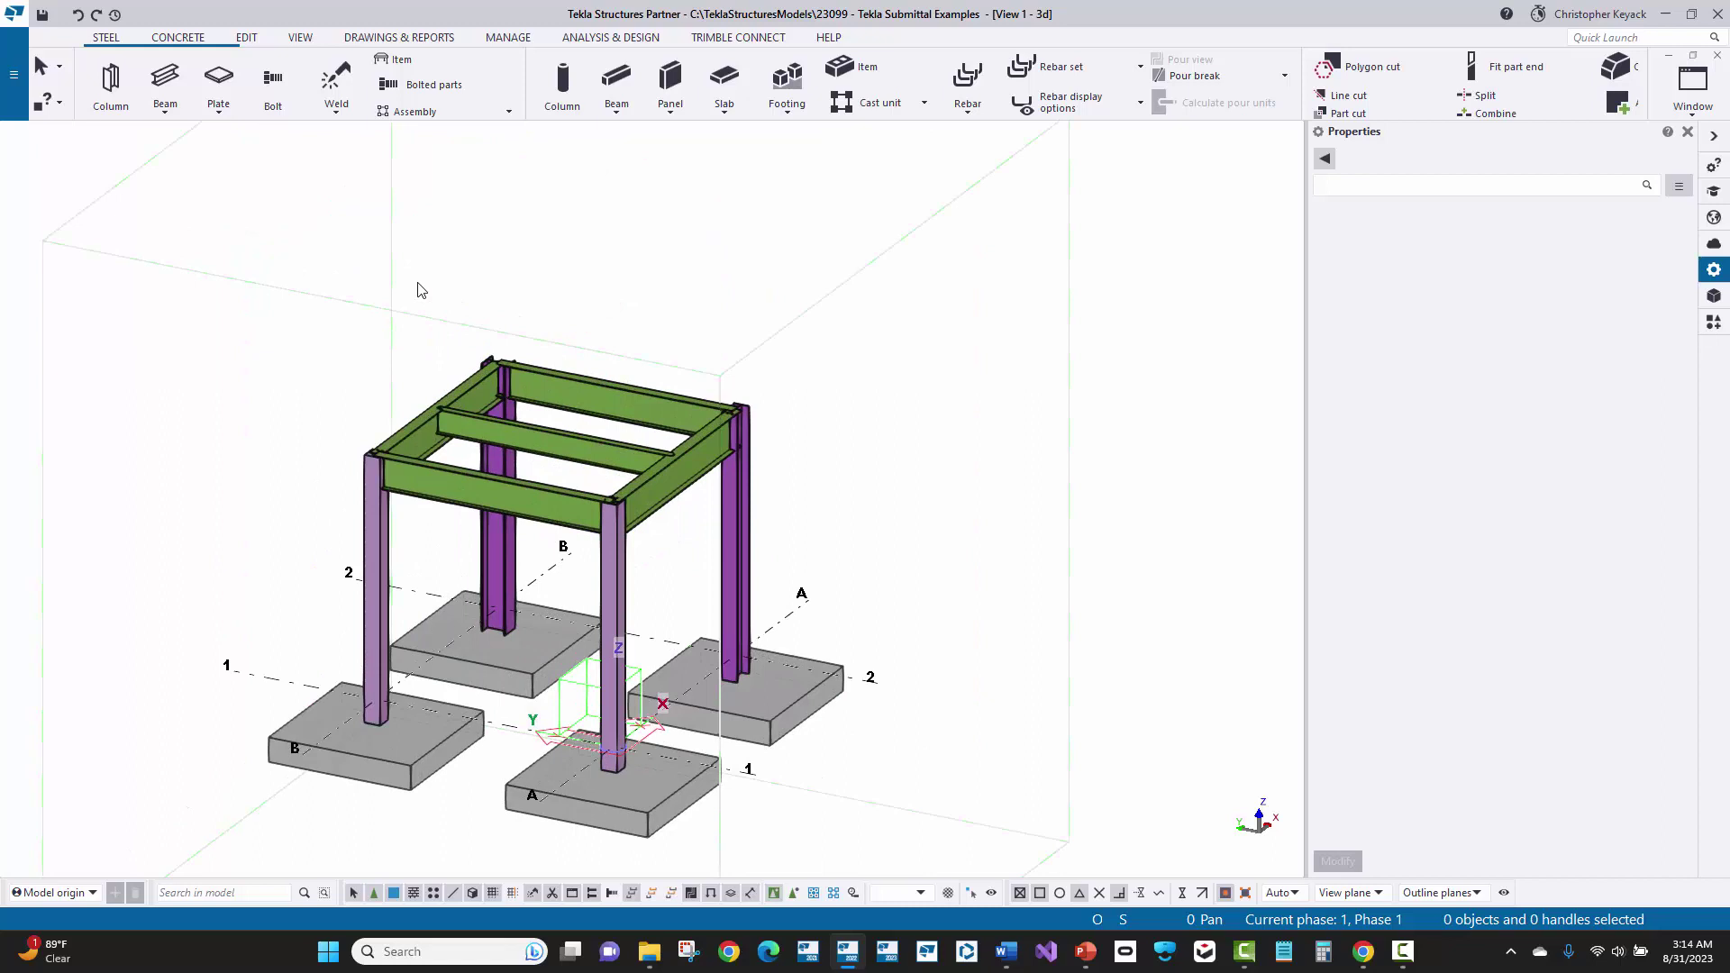
{"action": "left_click", "coordinate": [555, 388]}
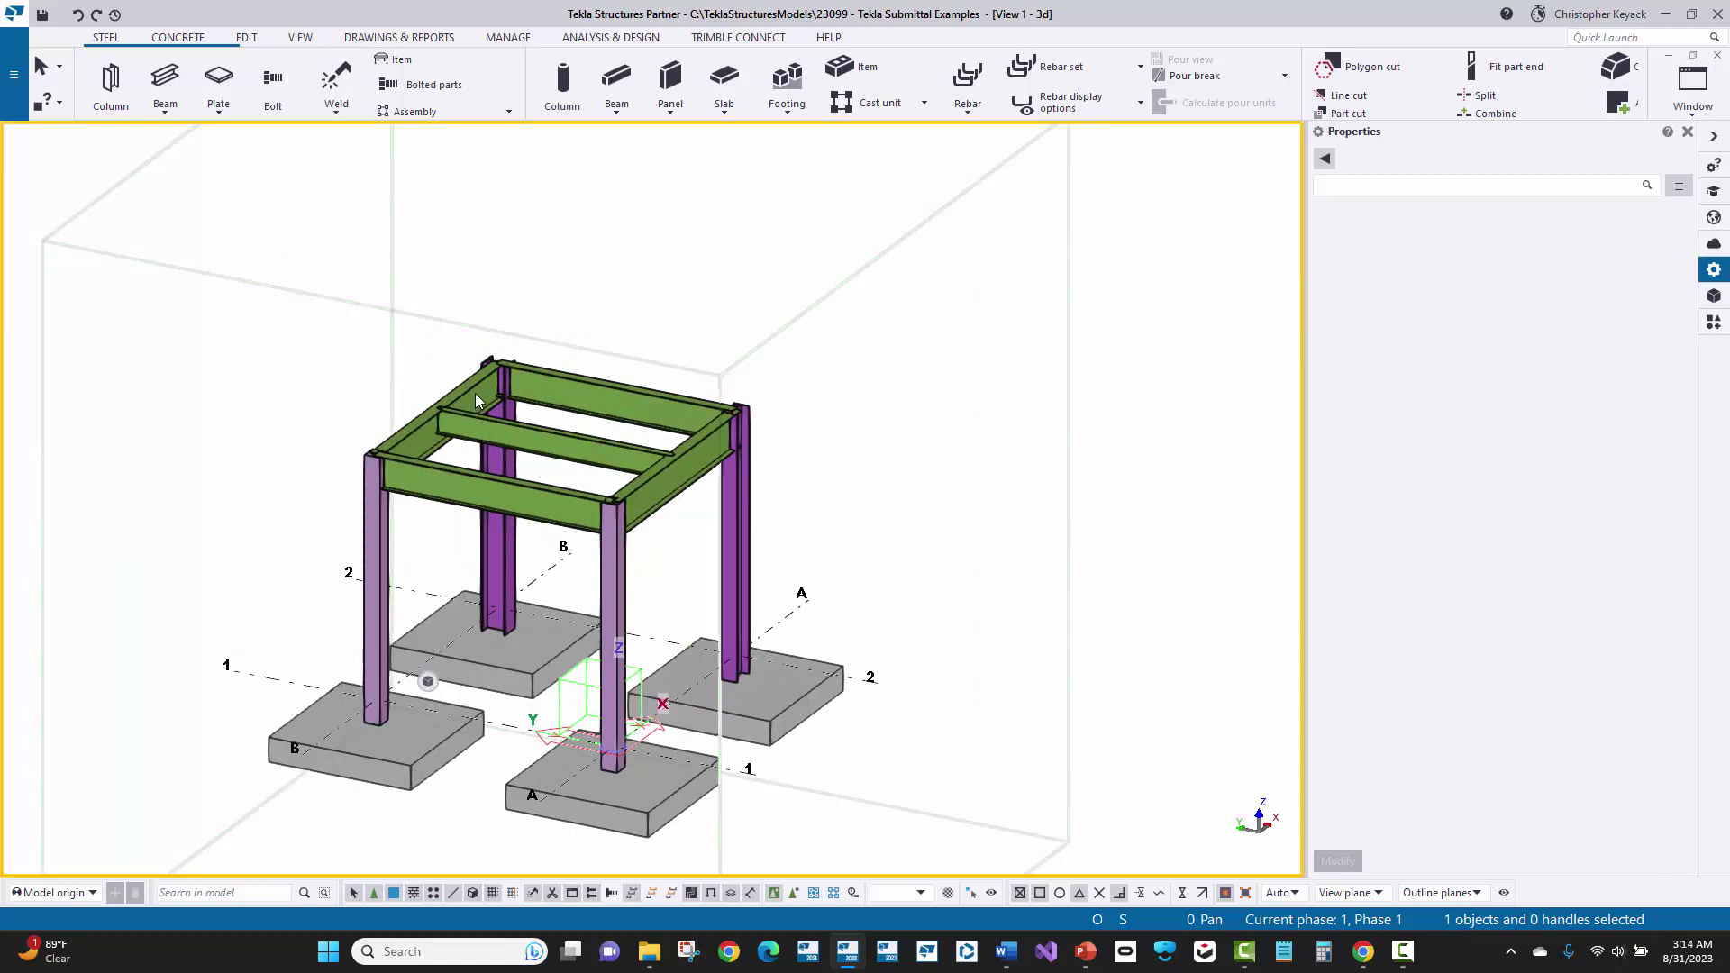
Switch the selection filter to 'standard' and confirm the right top beam and front-right column are selectable.
{"action": "left_click", "coordinate": [919, 892]}
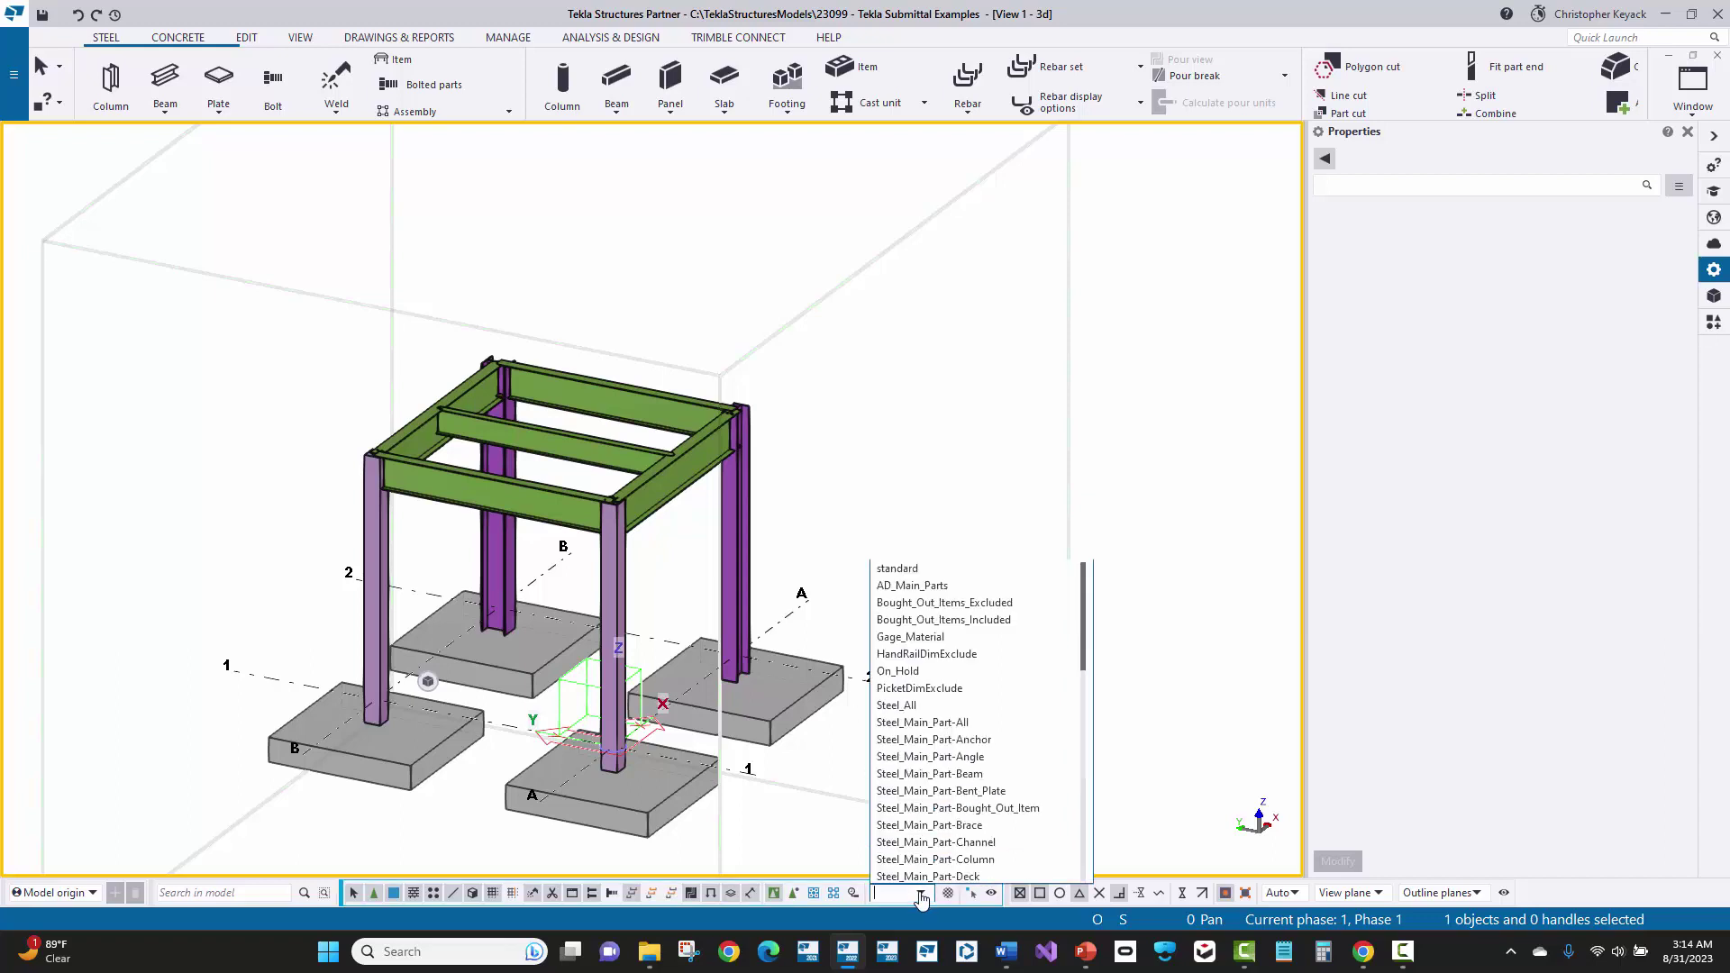
{"action": "left_click", "coordinate": [897, 569]}
{"action": "left_click", "coordinate": [691, 456]}
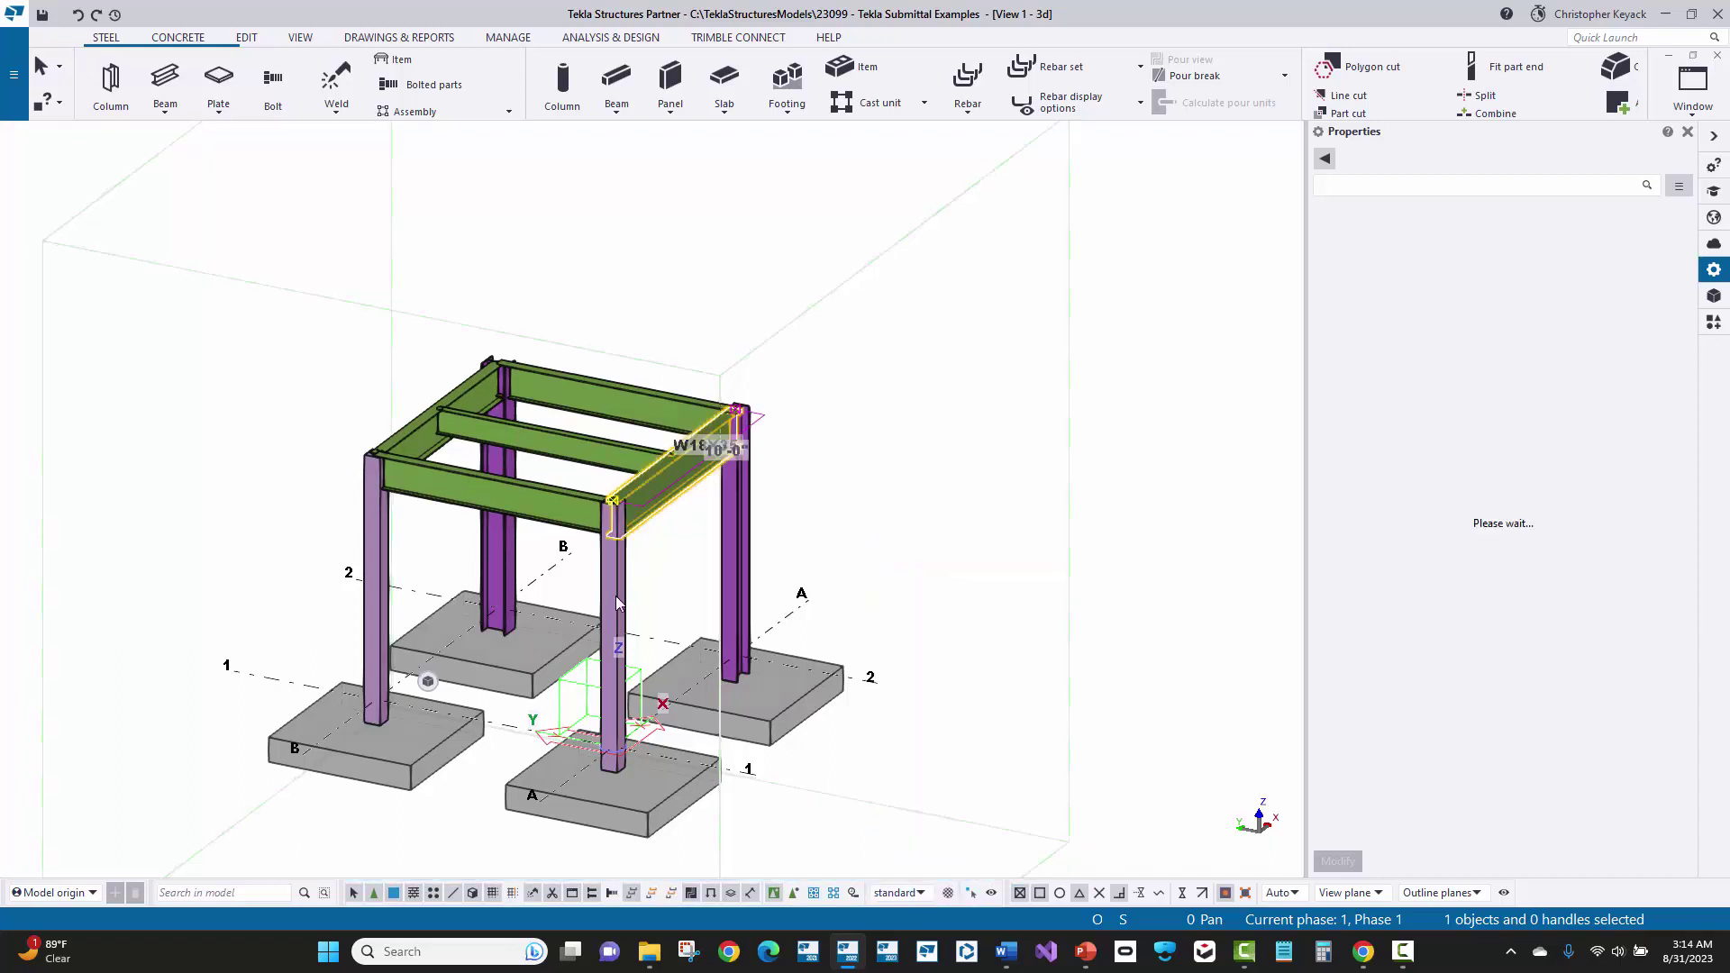
{"action": "left_click", "coordinate": [613, 559]}
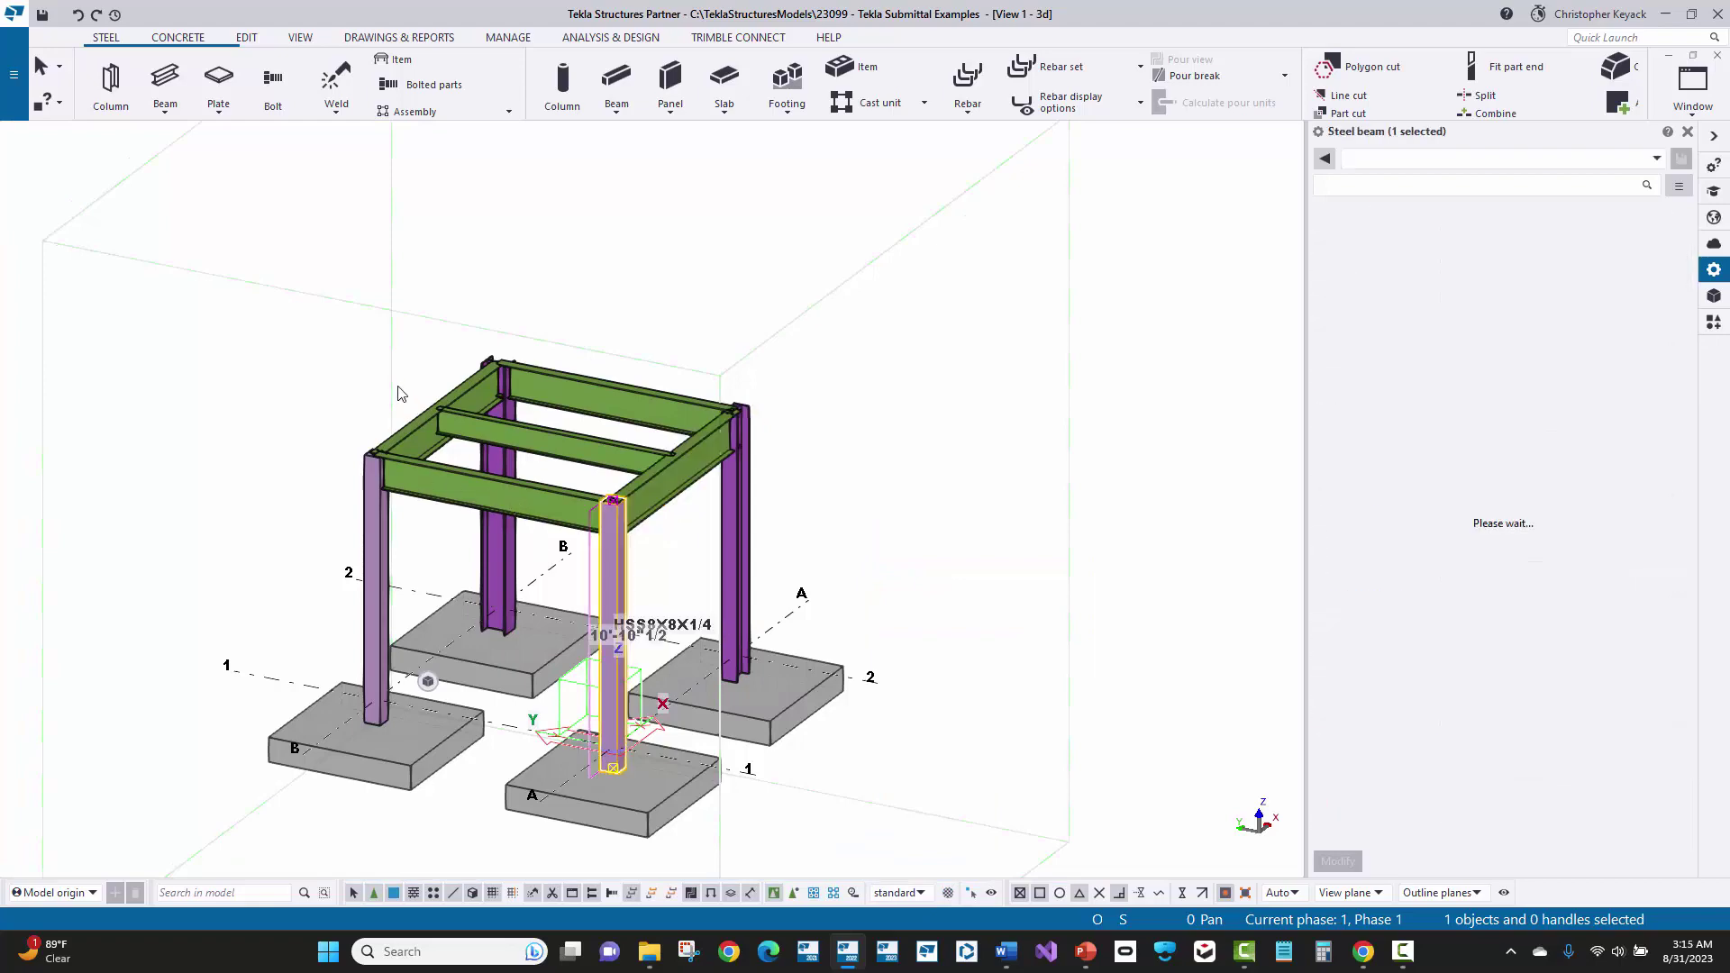
{"action": "left_click", "coordinate": [377, 389]}
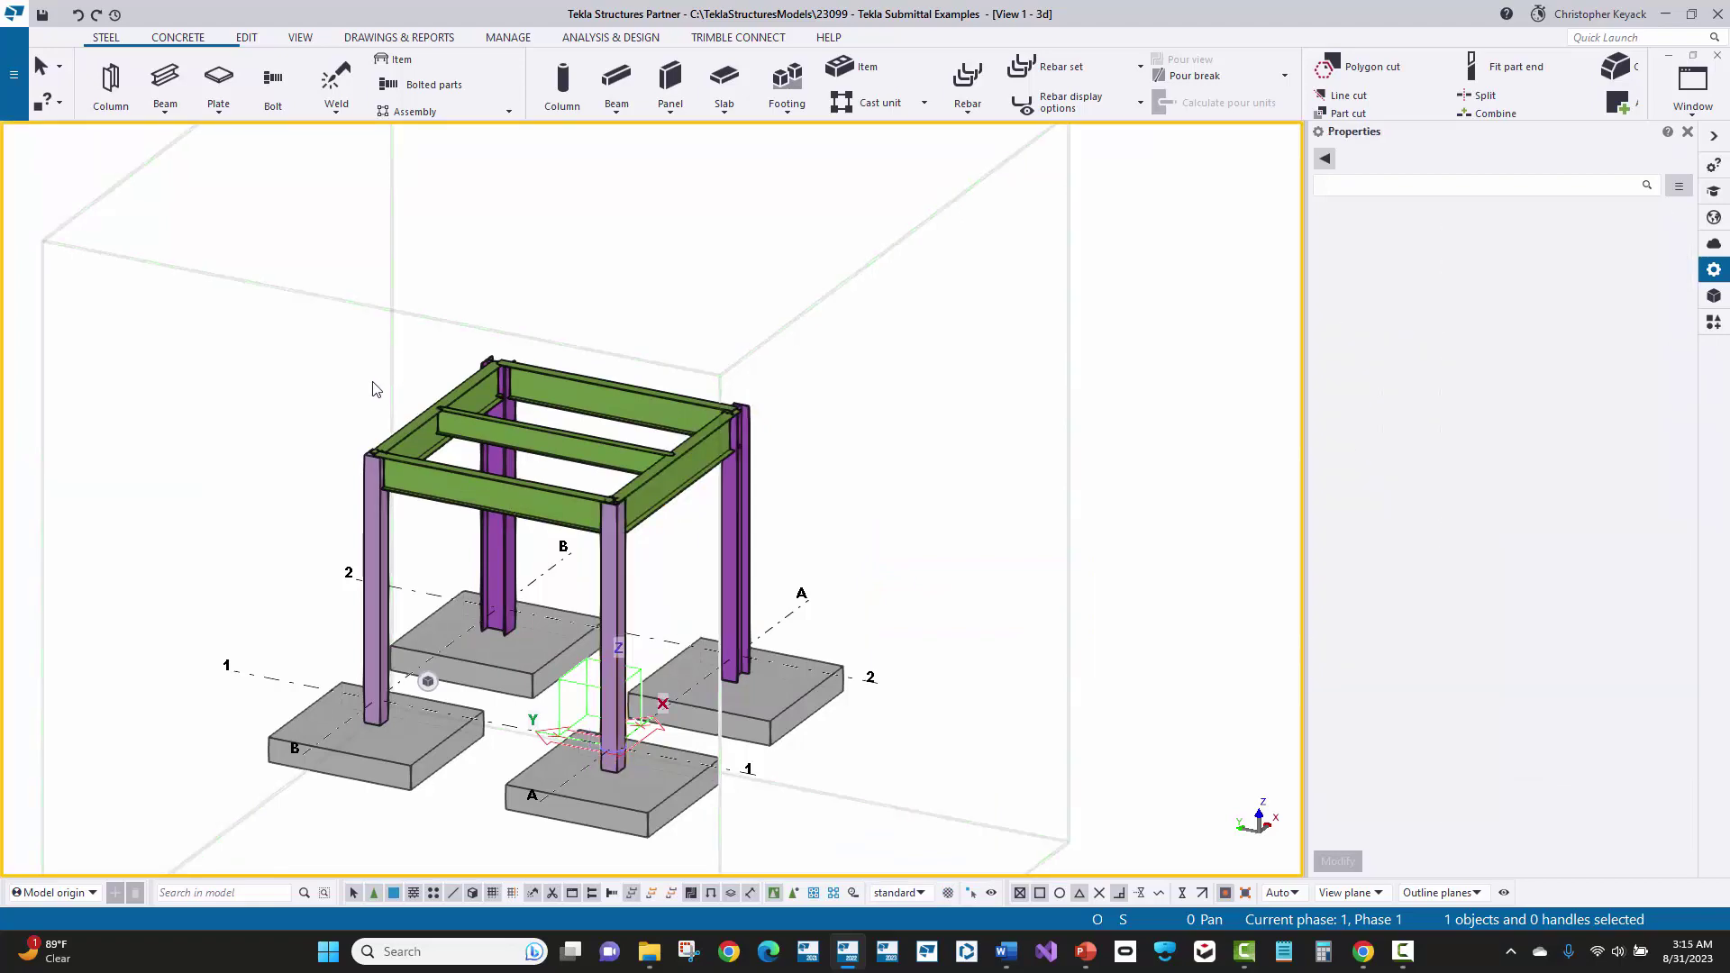